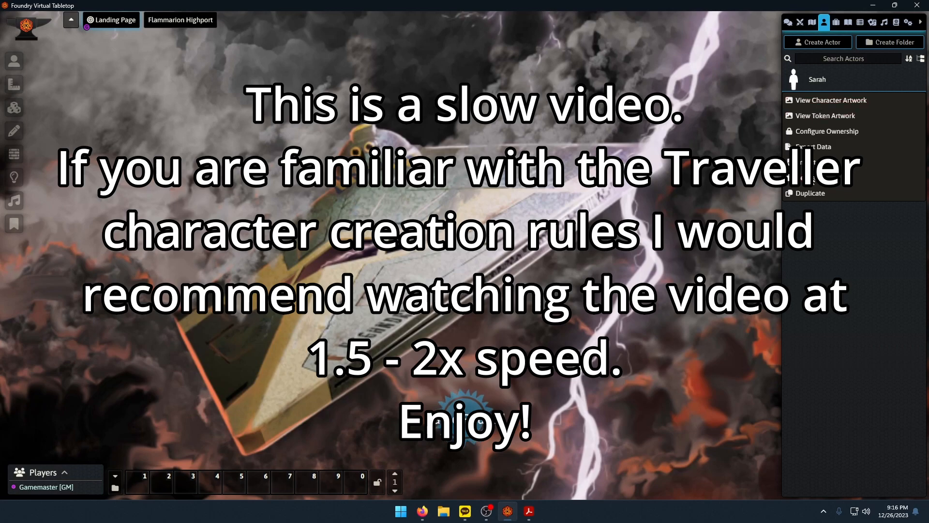
Delete the existing Sarah actor and create a new Traveller actor named Jay.
left_click(624, 133)
left_click(822, 42)
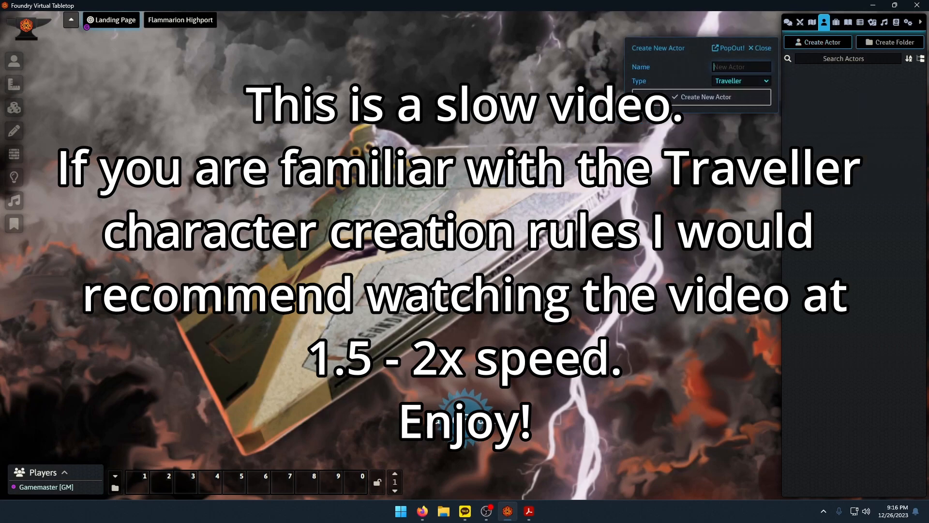
type("Jay")
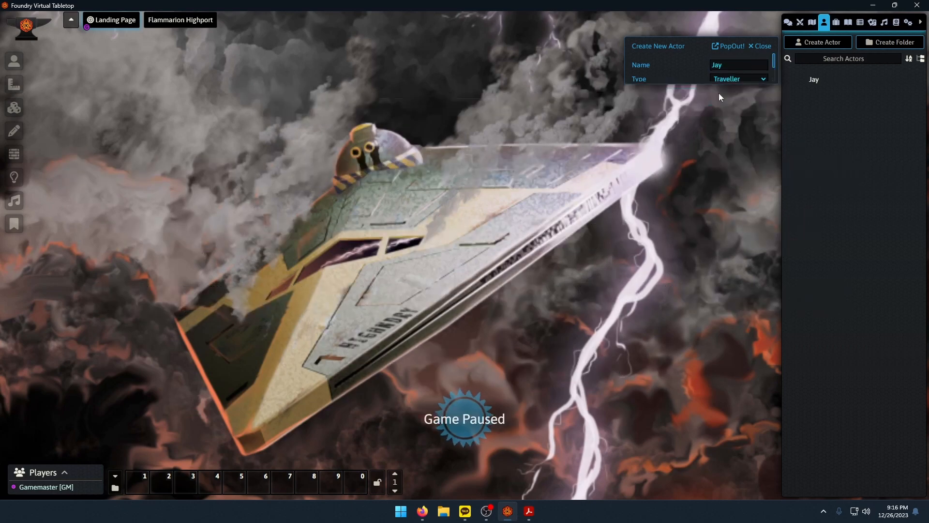
left_click(724, 96)
Set Jay's gender to Male and species to Human on the character sheet.
left_click(347, 267)
type("Mlb")
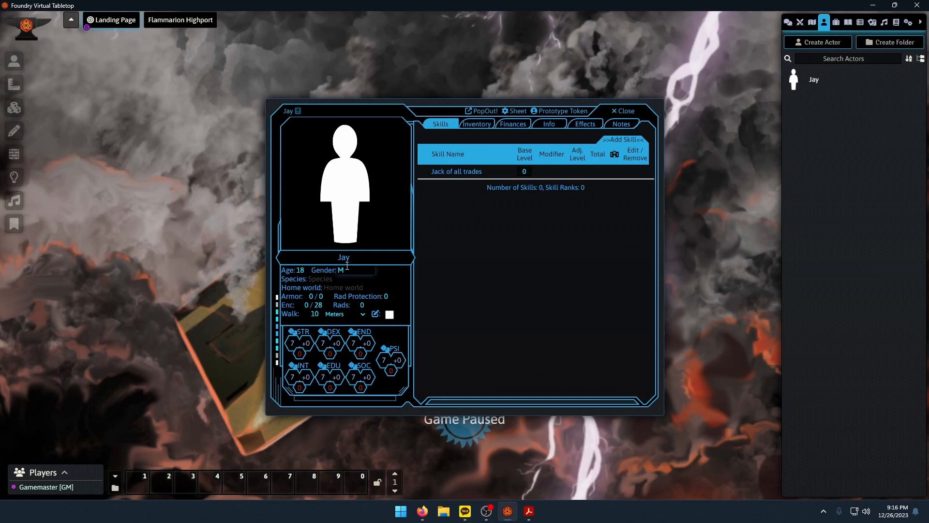
key("BackSpace")
key("BackSpace")
type("ale")
key("Tab")
type("Human")
left_click(377, 271)
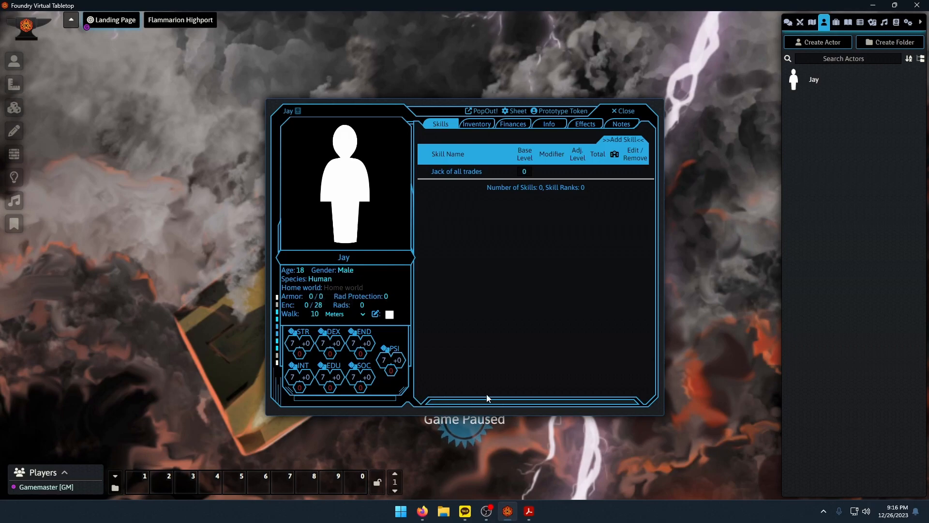
Make six public 2d6 rolls in the chat log for the character's characteristics.
left_click(789, 22)
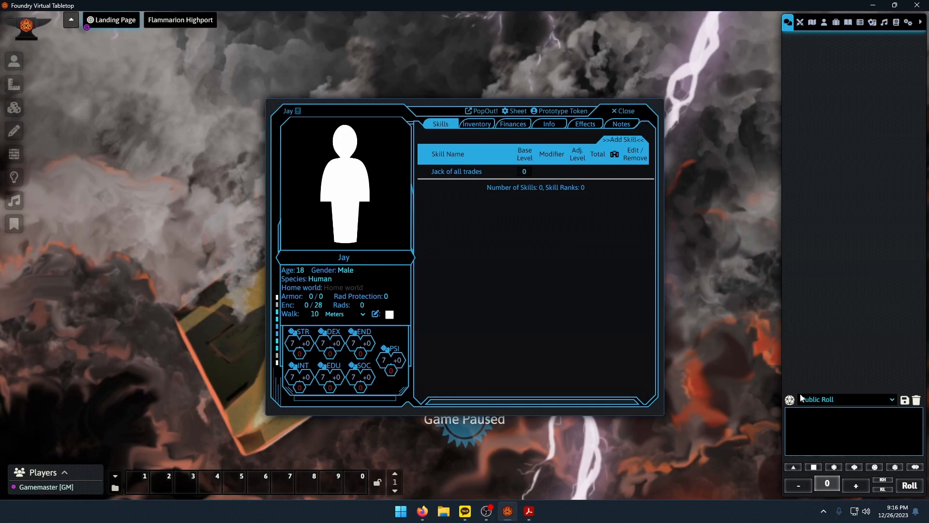
left_click(814, 466)
left_click(814, 467)
left_click(899, 484)
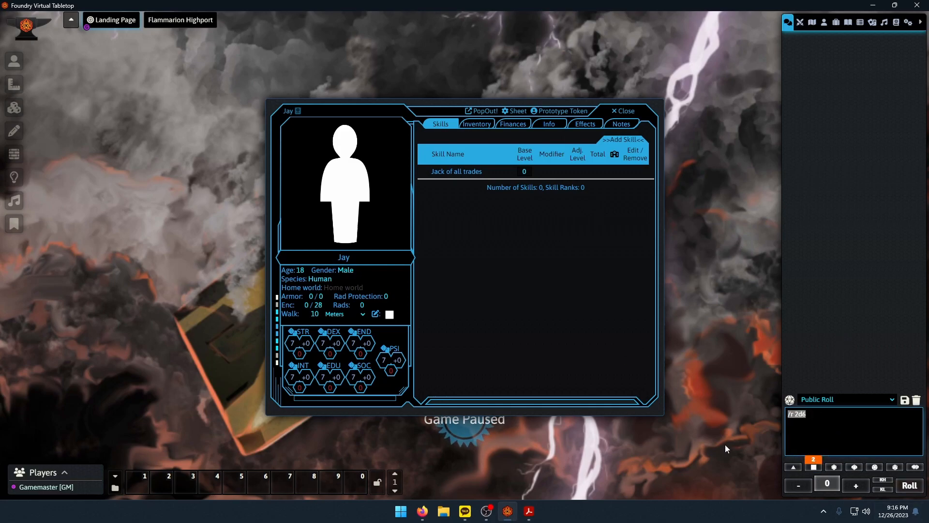
left_click(910, 485)
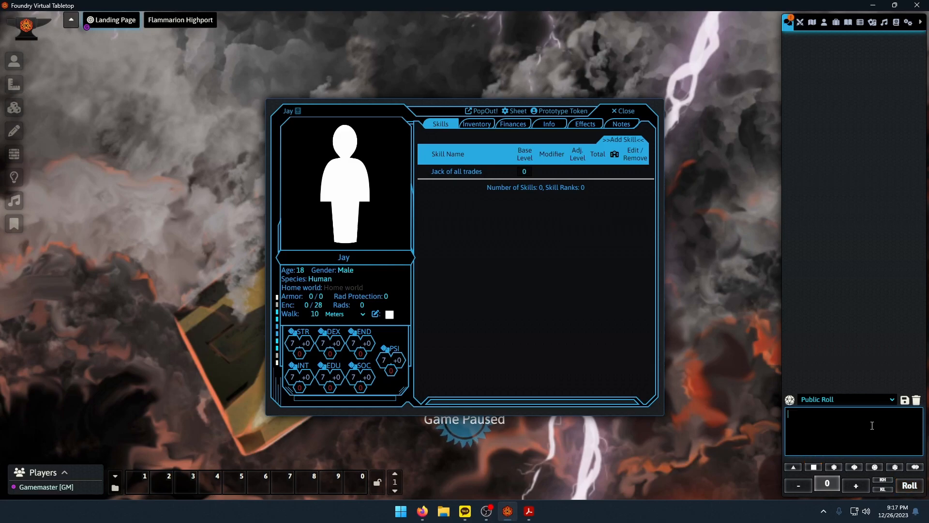
key("Return")
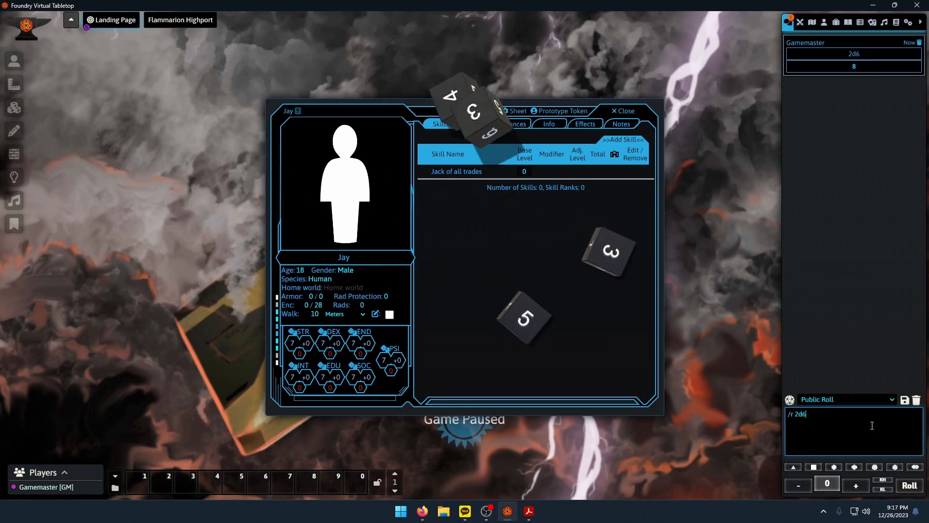
key("Up")
key("Return")
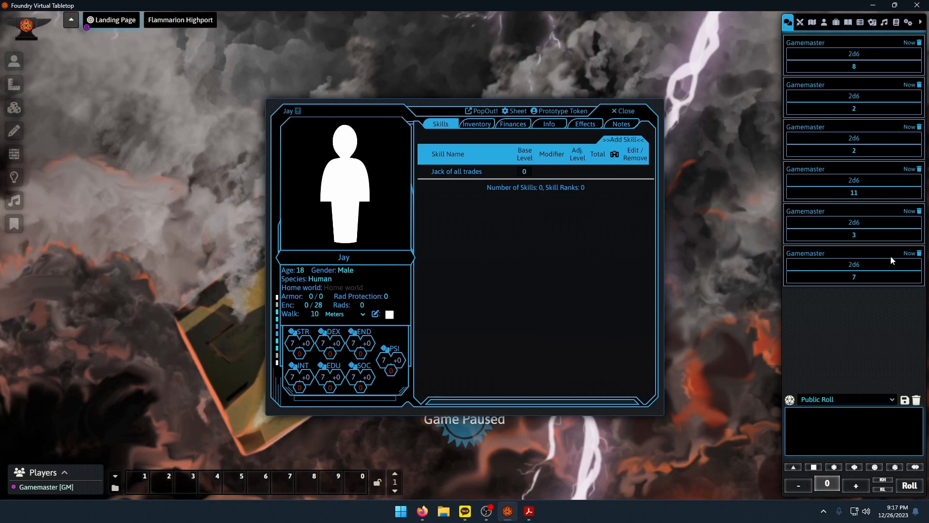
Enter the rolled characteristics on Jay's sheet: STR 8, DEX 2, END 2, INT 11, EDU 3 and SOC 7.
left_click(292, 343)
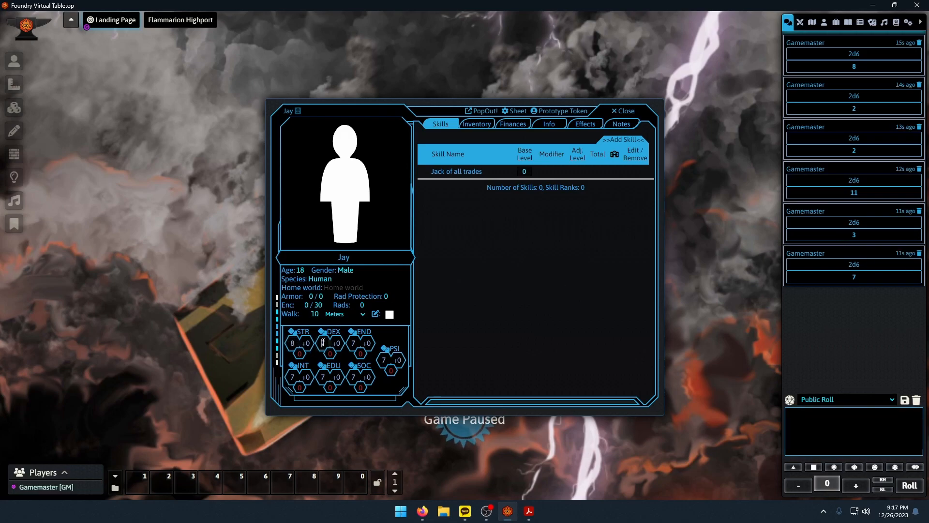
left_click(355, 344)
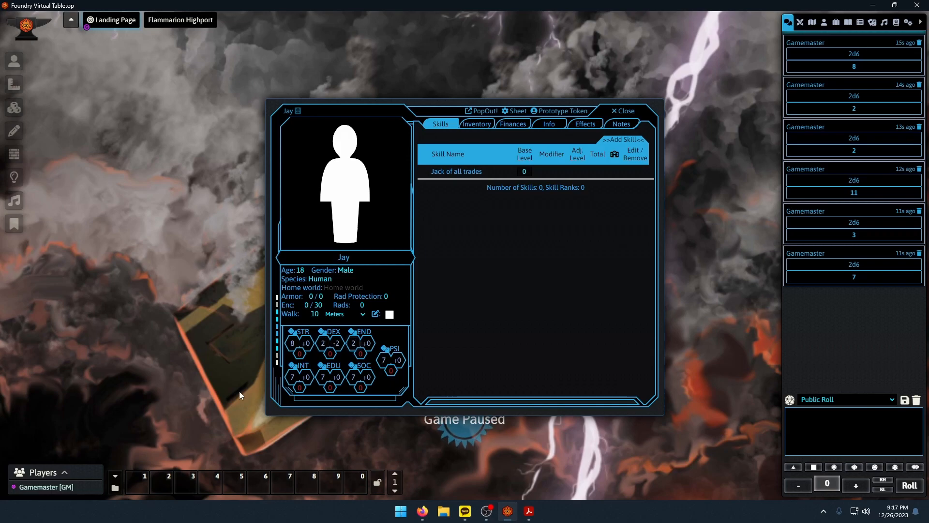
type("11")
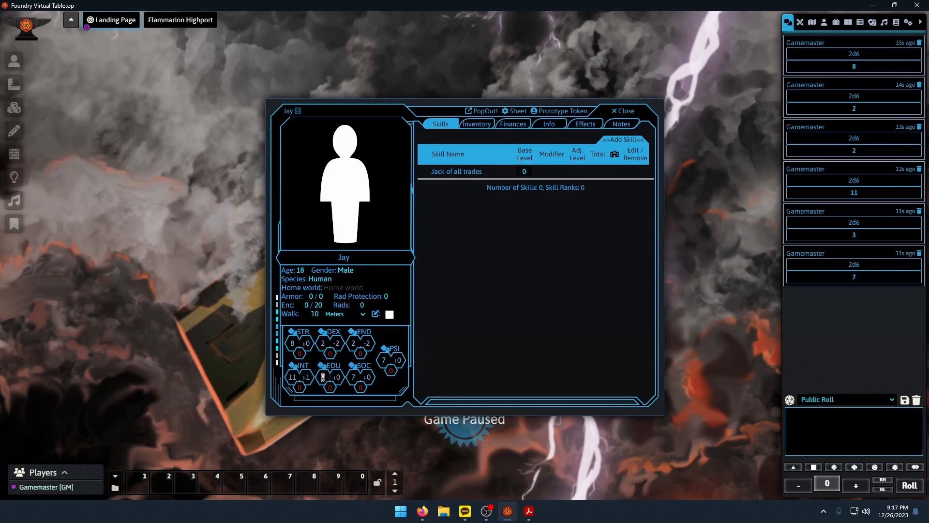
left_click(353, 378)
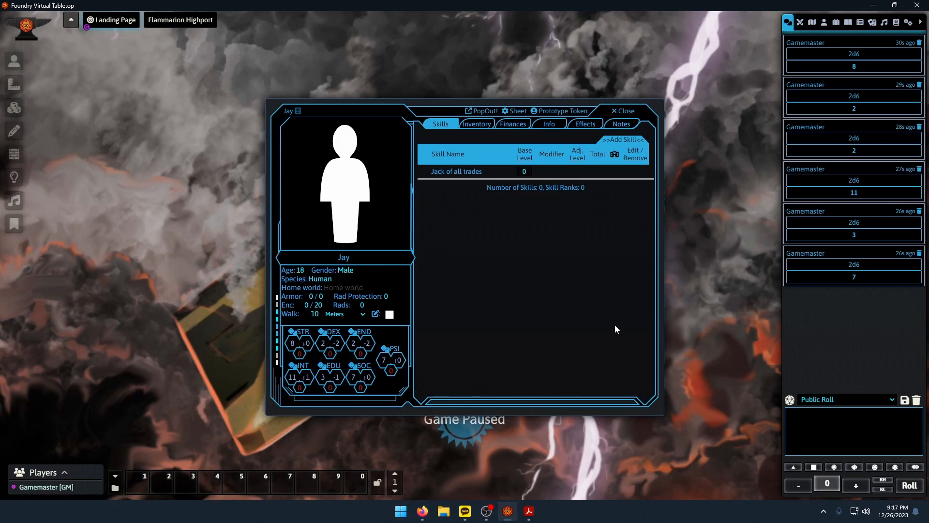
Permanently clear all messages from the chat log and move Jay's character sheet aside.
left_click(917, 401)
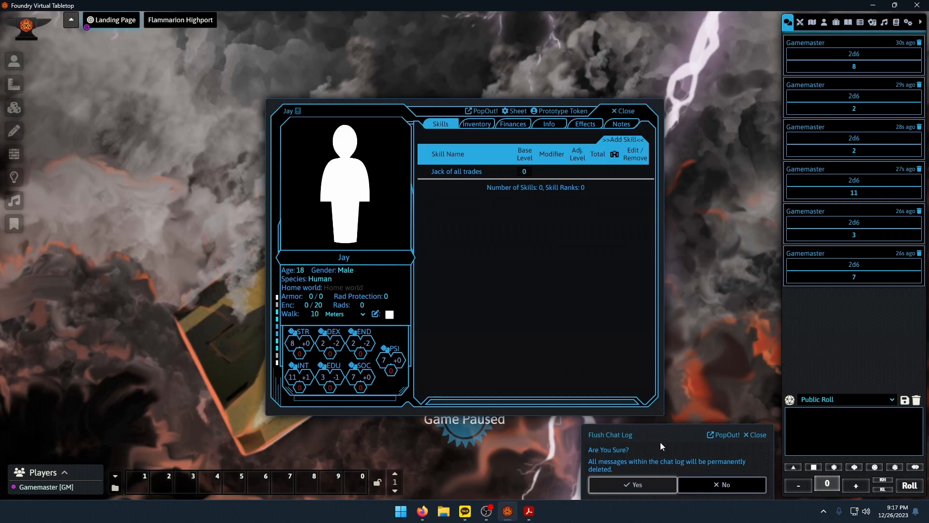
left_click(648, 486)
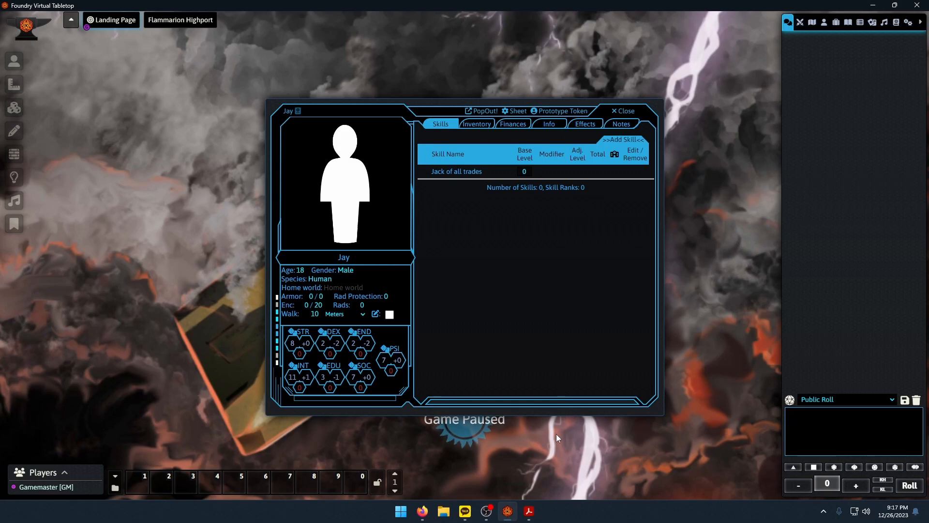
left_click_drag(415, 109, 314, 91)
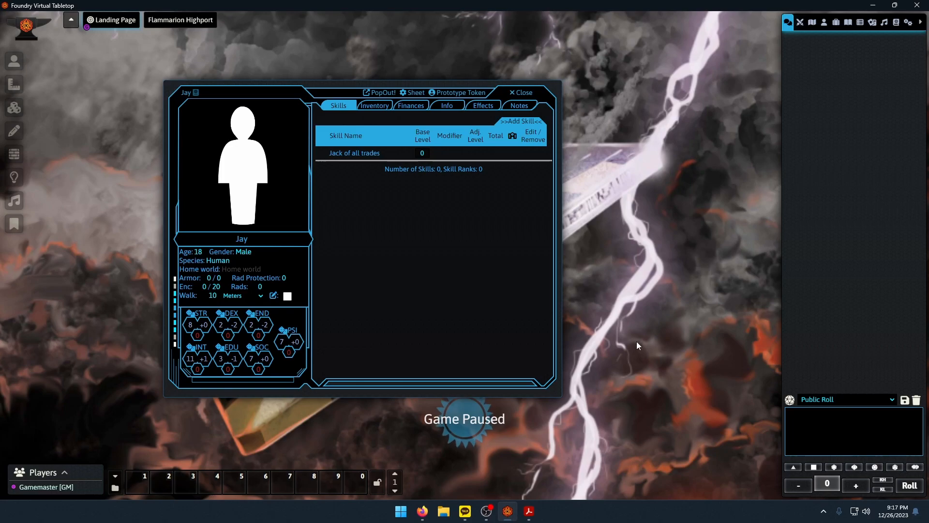
Switch to the Traveller Core Rulebook PDF in Adobe Acrobat and examine the Traveller Creation Flowchart on page 15.
left_click(540, 511)
scroll(396, 269, "down", 5)
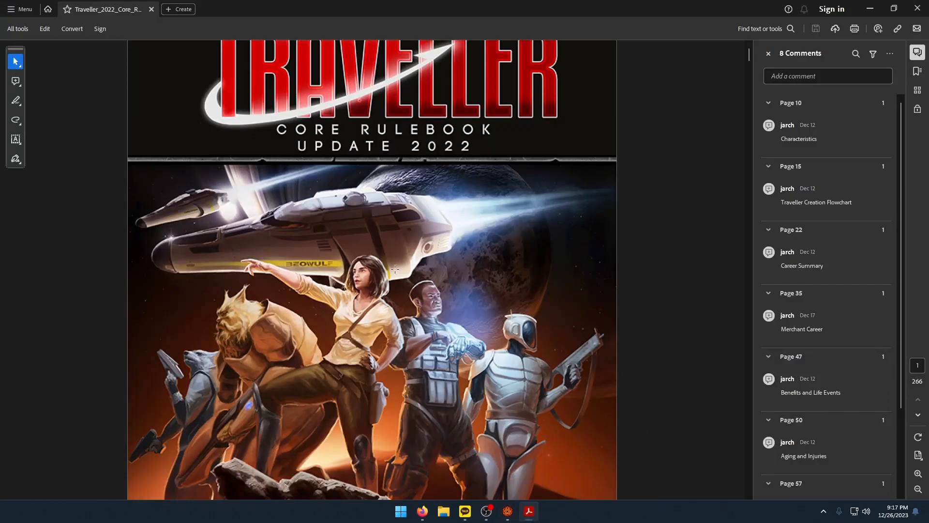
scroll(397, 278, "down", 8)
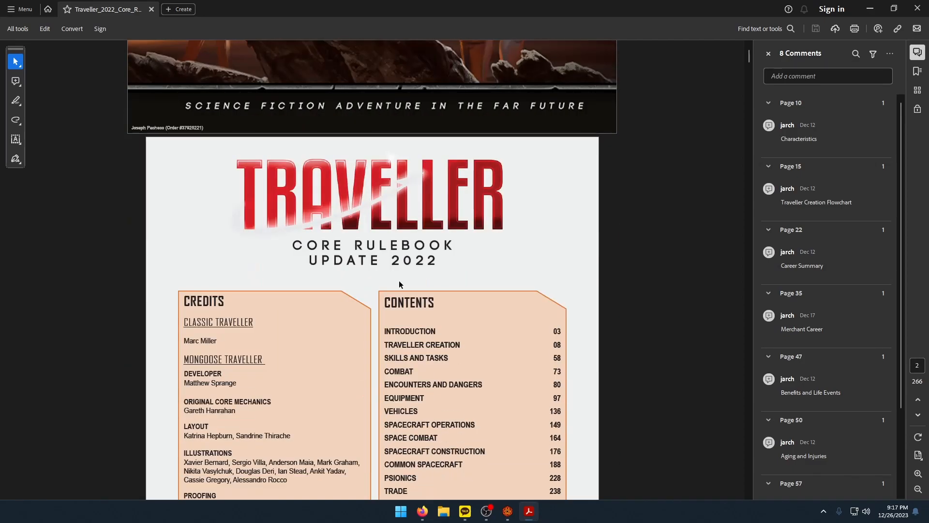
scroll(399, 283, "down", 7)
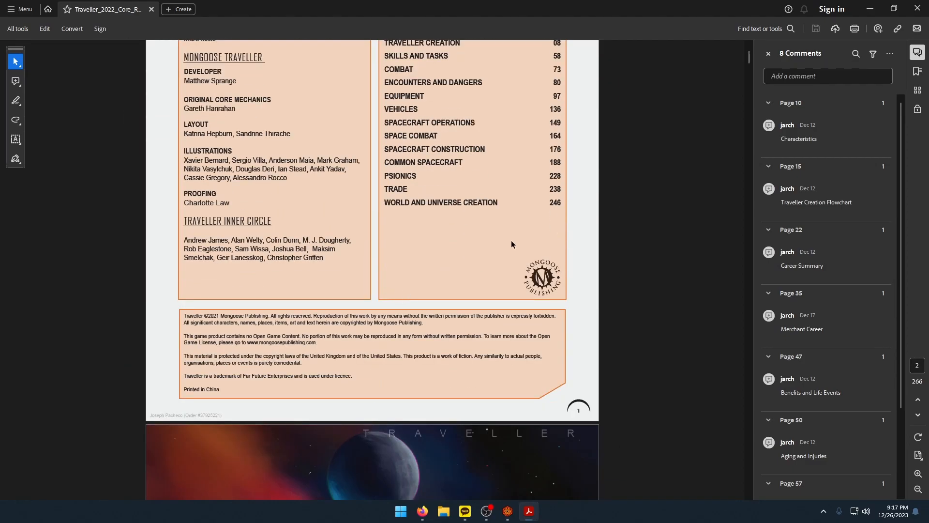
left_click(792, 195)
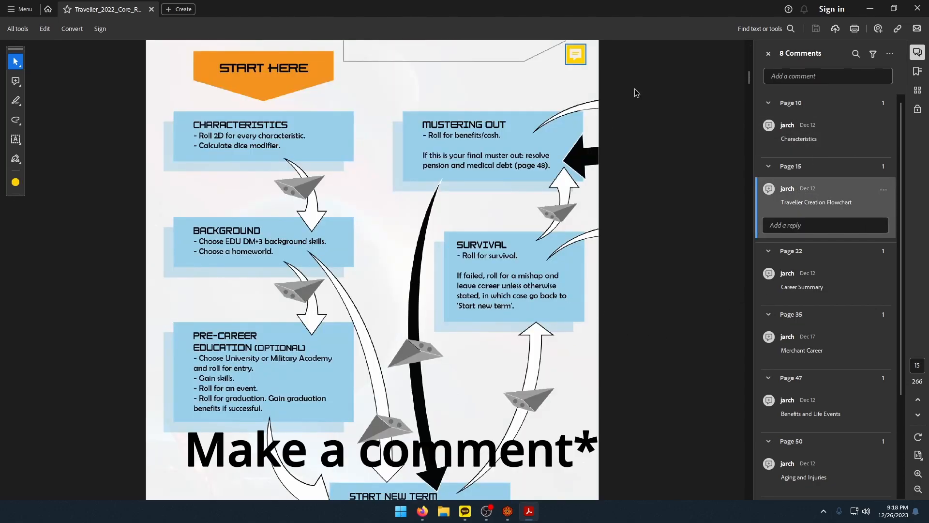
mouse_move(570, 55)
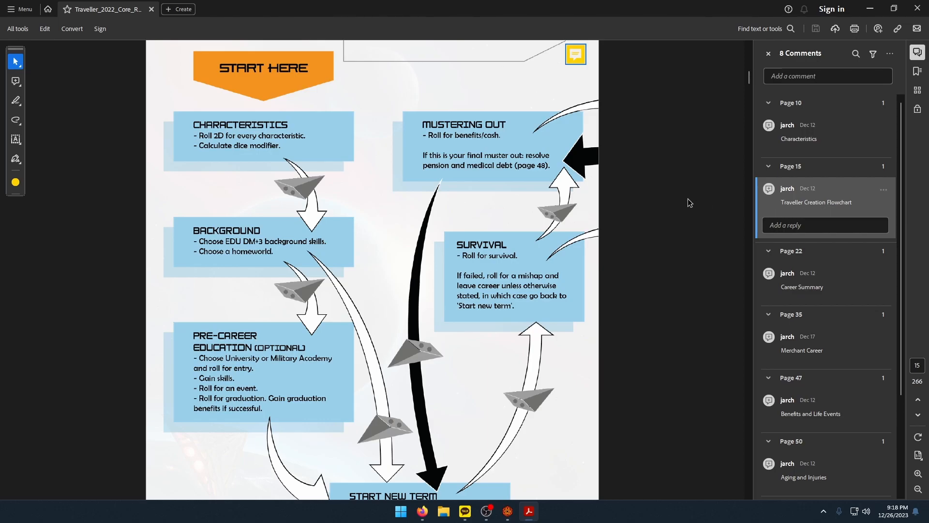
scroll(635, 294, "down", 5)
scroll(646, 300, "up", 5)
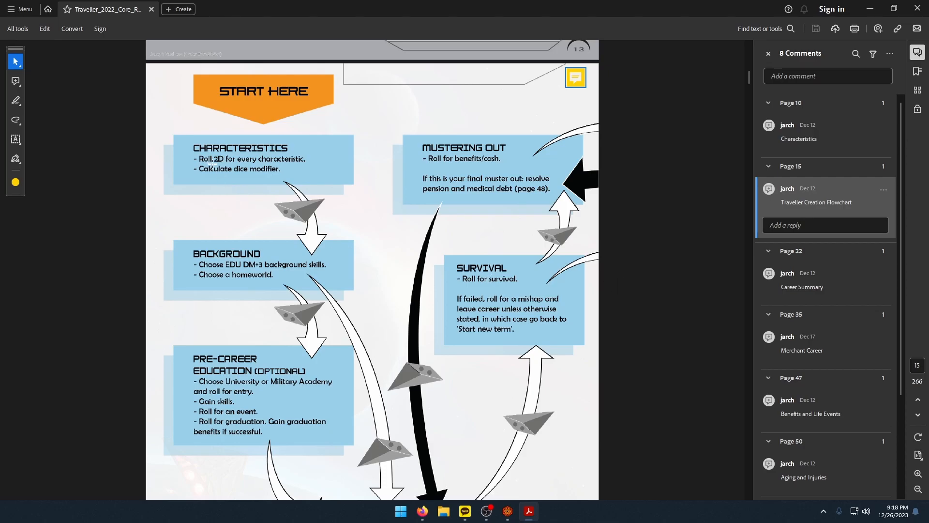
Read the Background Skills rules on page 10 of the rulebook and check them against Jay's EDU modifier in Foundry.
left_click(507, 511)
key("alt+Tab")
scroll(598, 297, "down", 15)
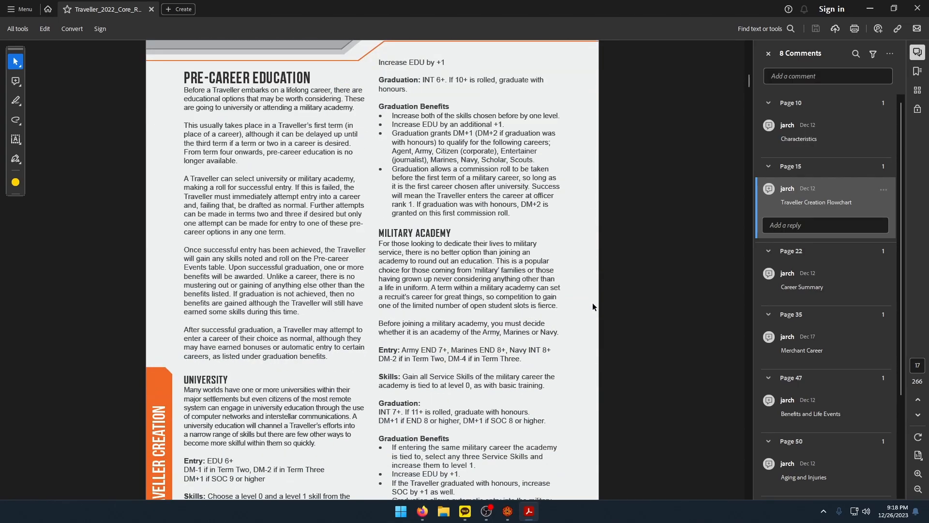
scroll(594, 307, "down", 8)
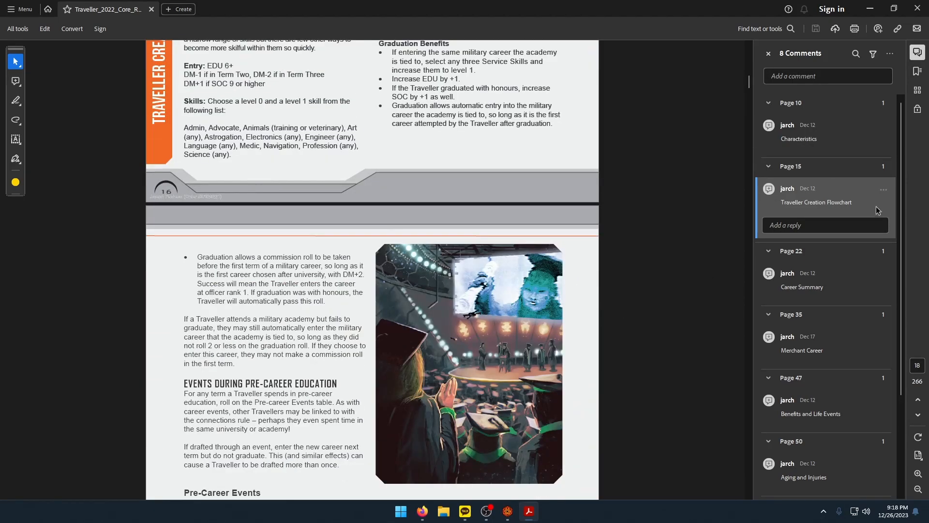
left_click_drag(750, 87, 750, 74)
scroll(545, 333, "down", 3)
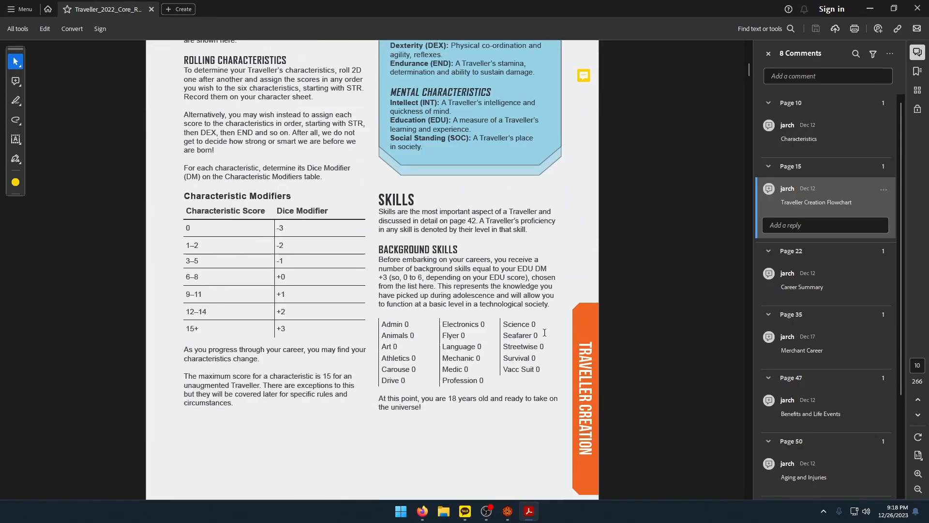
left_click_drag(379, 252, 552, 427)
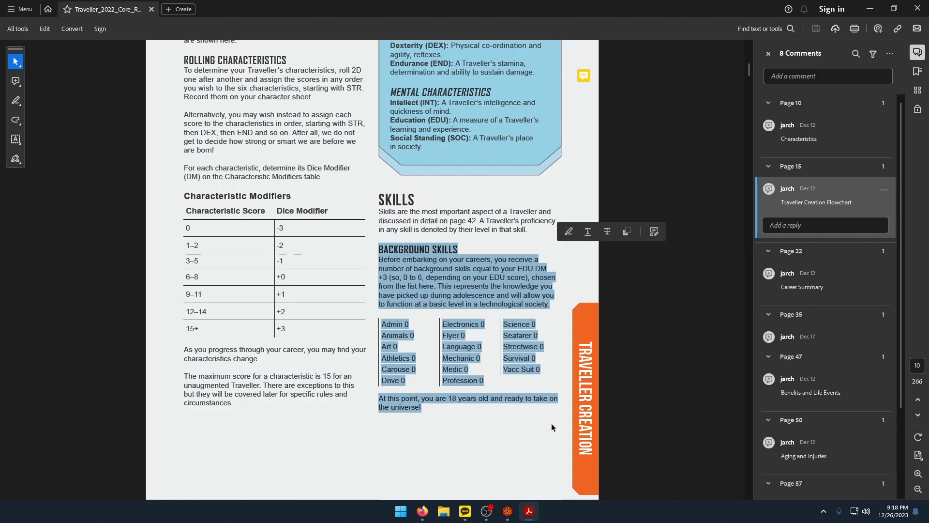
left_click(508, 361)
left_click(504, 512)
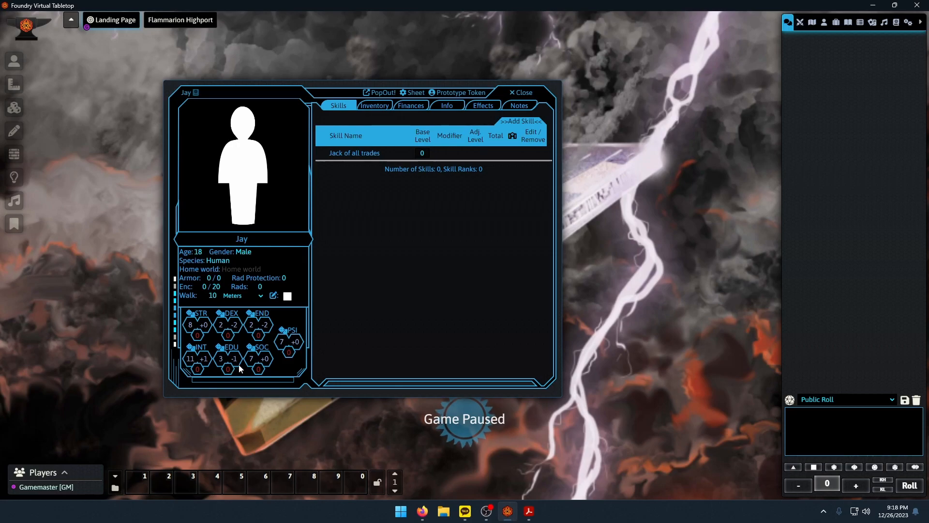
left_click(529, 512)
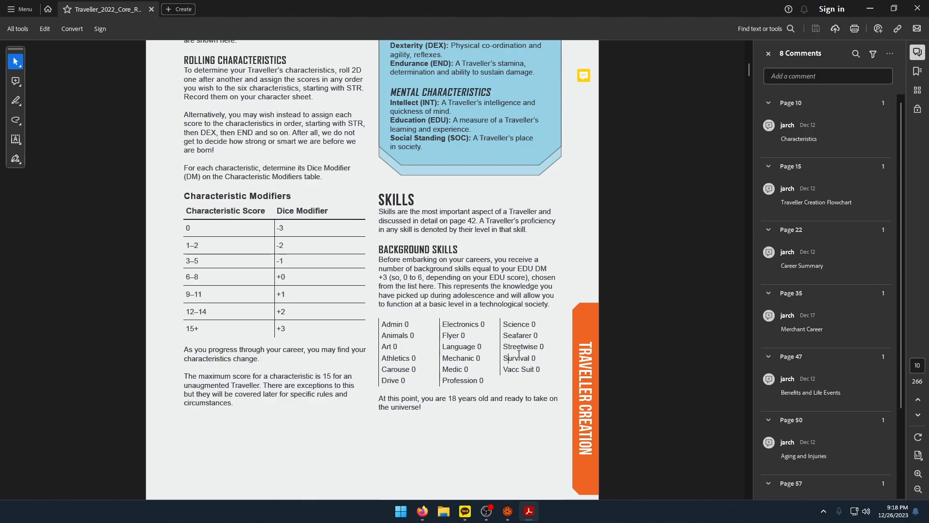
Return to Foundry and add the Science skill from the MGT2 Skills item folder to Jay's sheet.
left_click(508, 511)
left_click(506, 512)
left_click(507, 511)
left_click(836, 22)
left_click(841, 96)
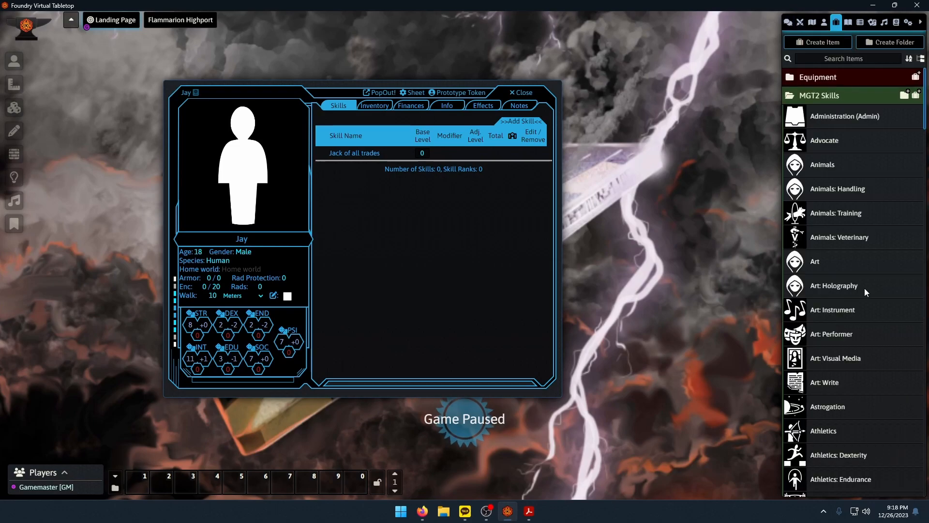
scroll(865, 291, "down", 10)
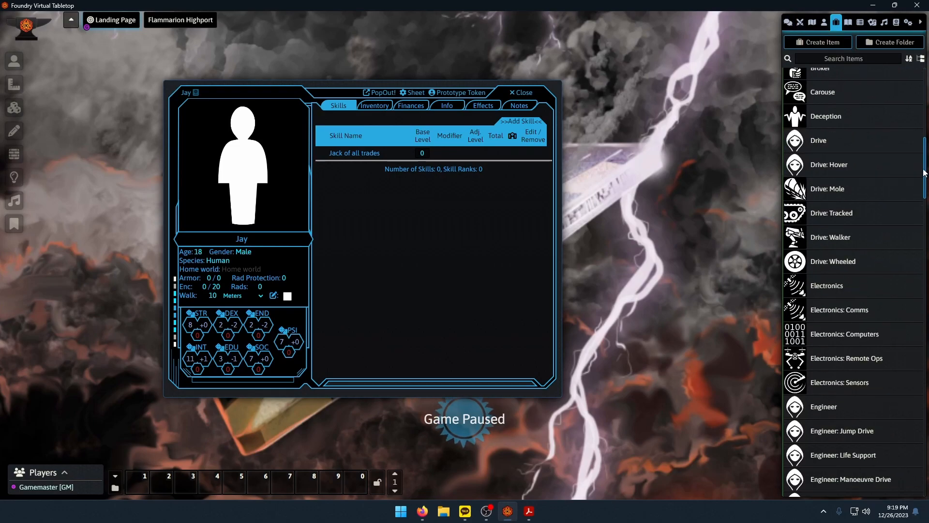
scroll(916, 258, "down", 9)
scroll(916, 255, "down", 17)
scroll(903, 392, "down", 5)
left_click_drag(823, 277, 460, 228)
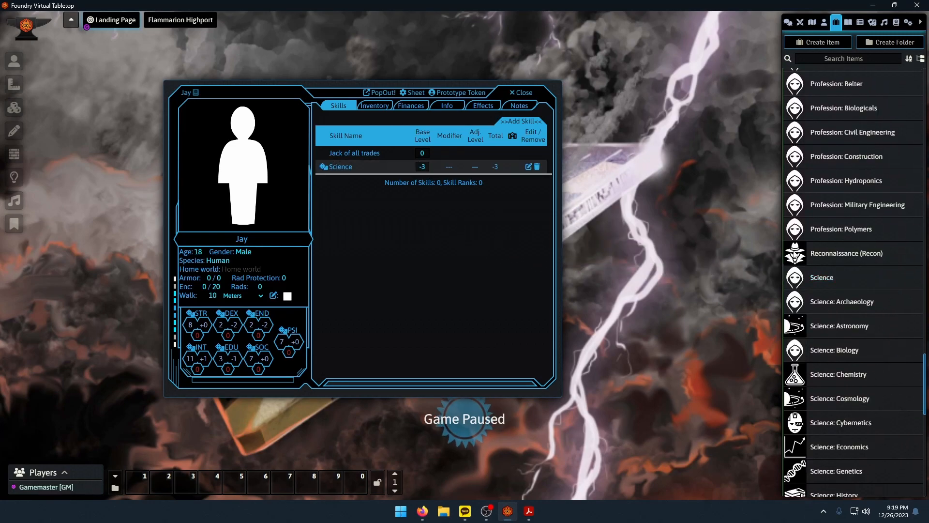
Check the rulebook's background skill list again, and add the Electronics skill to Jay's sheet in Foundry.
left_click(529, 511)
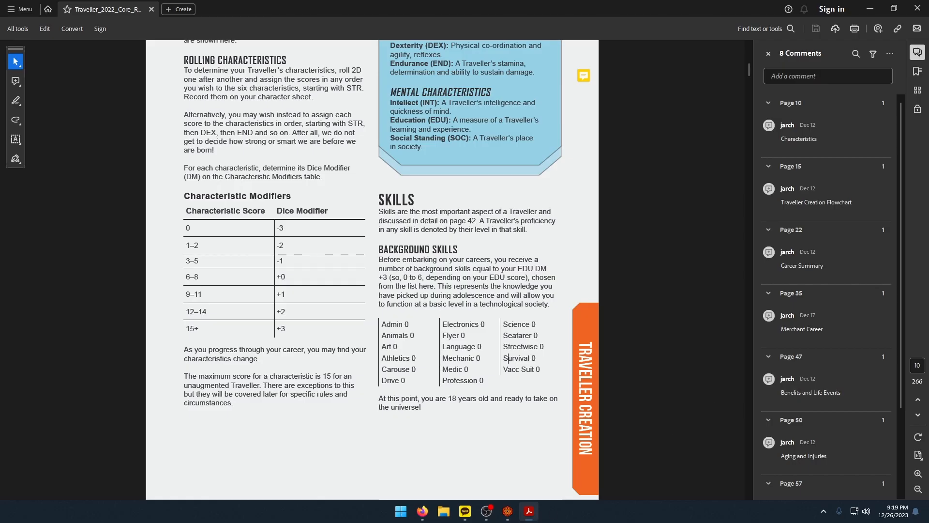
left_click(507, 512)
scroll(834, 281, "up", 10)
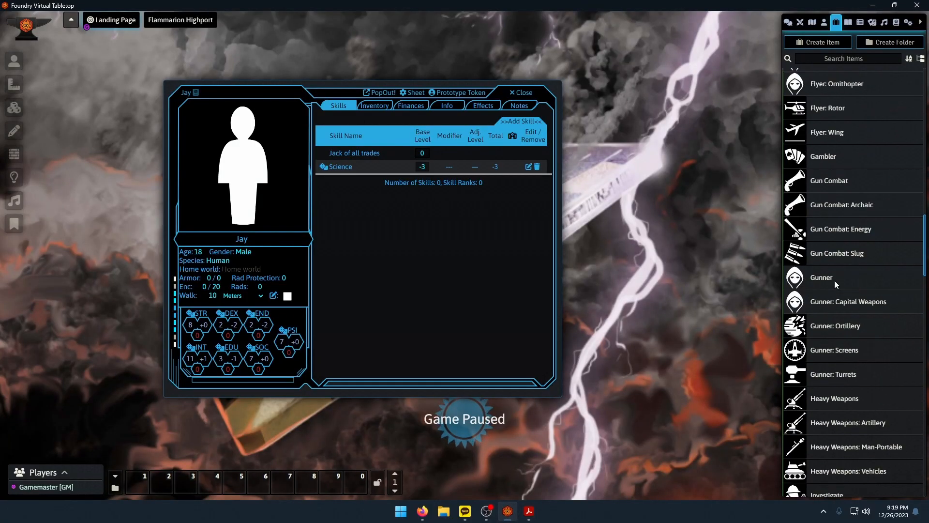
scroll(835, 280, "up", 6)
left_click_drag(840, 327, 508, 248)
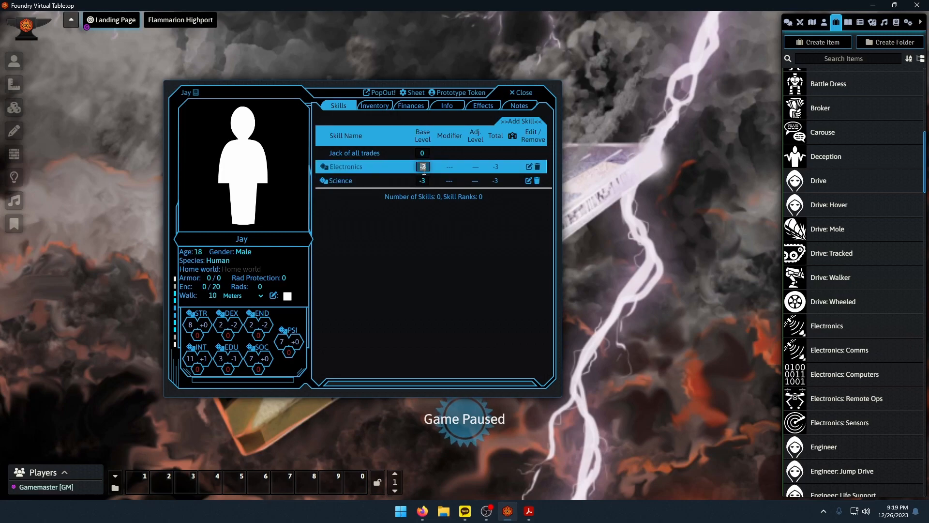
Set the base level of both the Electronics and Science skills to 0.
left_click(424, 181)
type("0")
key("Return")
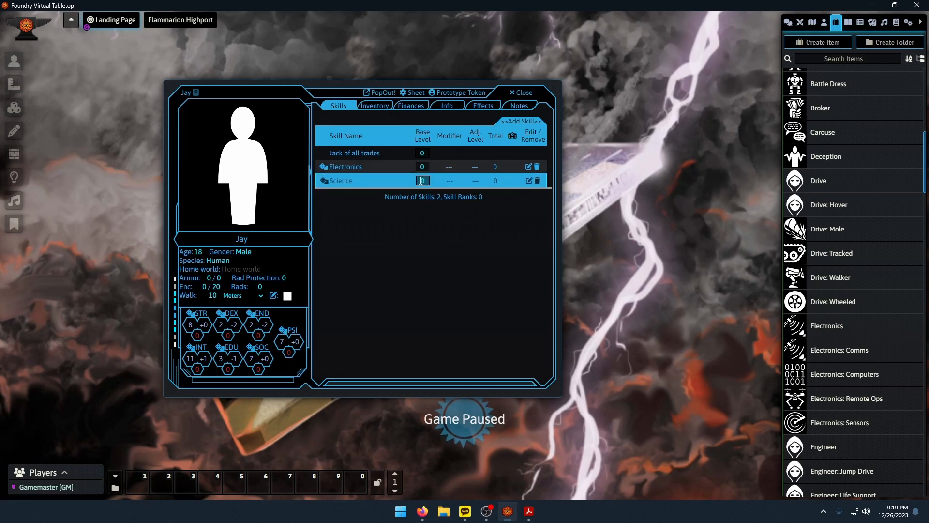
Open the Drive: Mole skill item to examine its default level and settings, and close it.
left_click(828, 230)
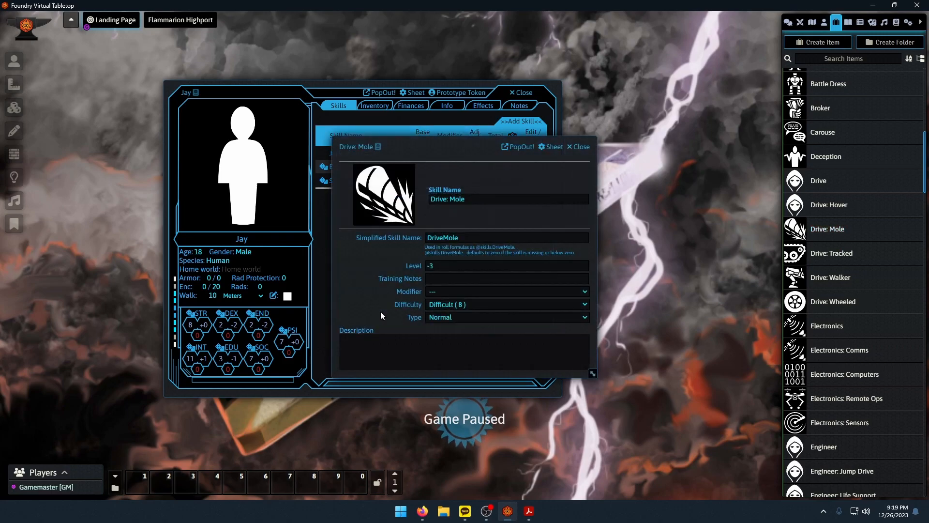
left_click(475, 307)
left_click(432, 331)
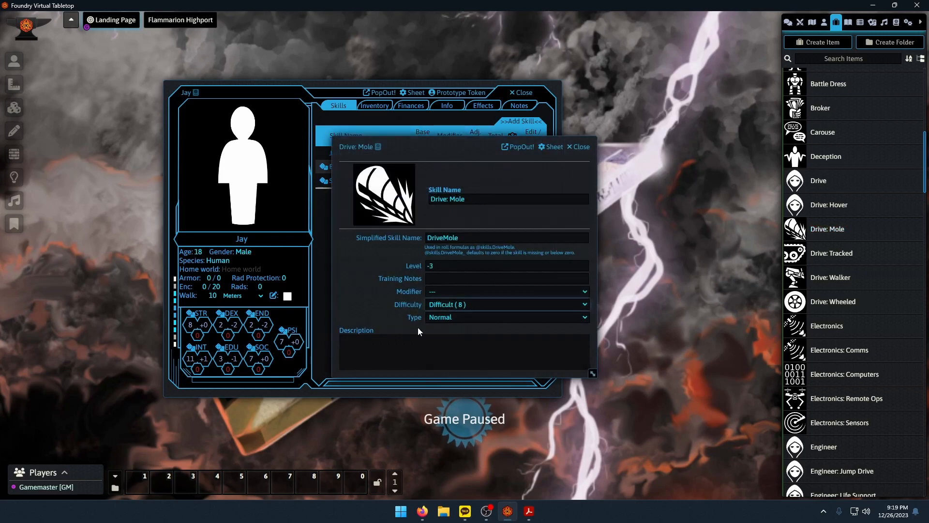
left_click(587, 147)
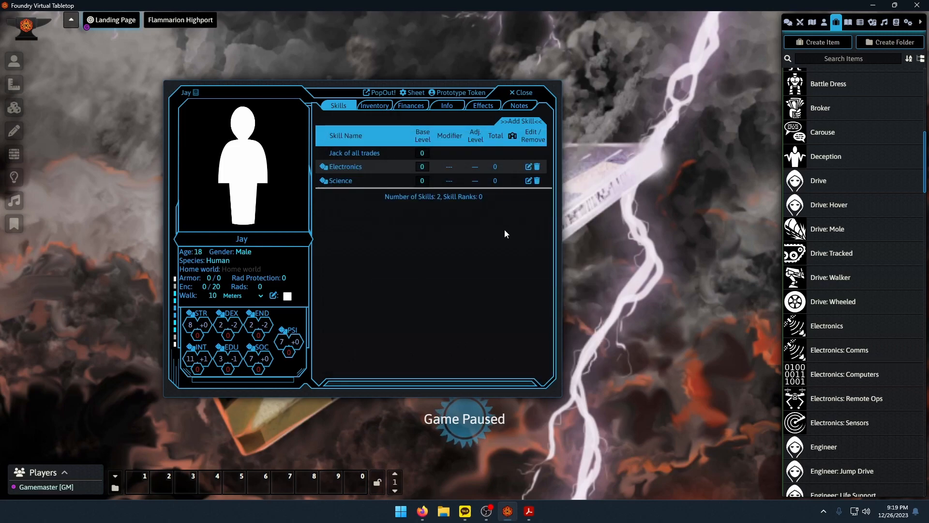
Open the Science skill's roll dialog on Jay's sheet, look through the difficulty options, and cancel the roll.
left_click(324, 181)
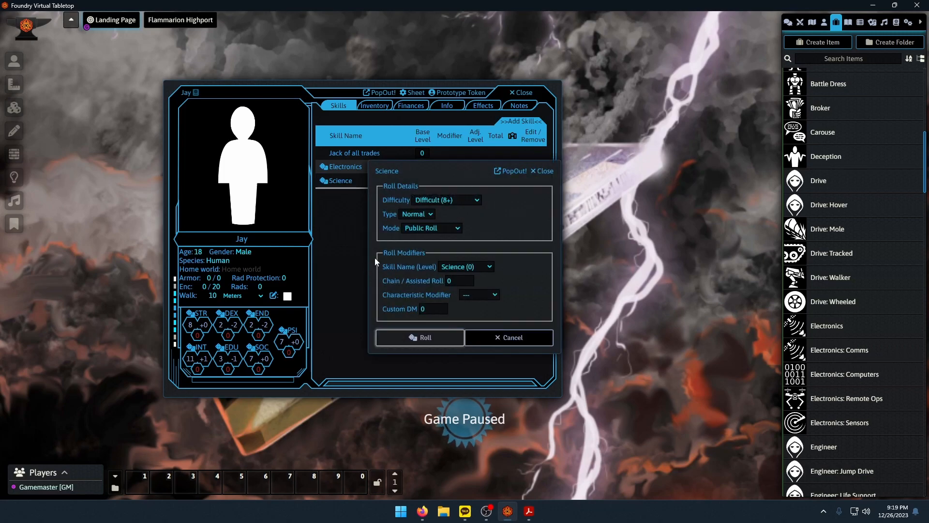
left_click(442, 201)
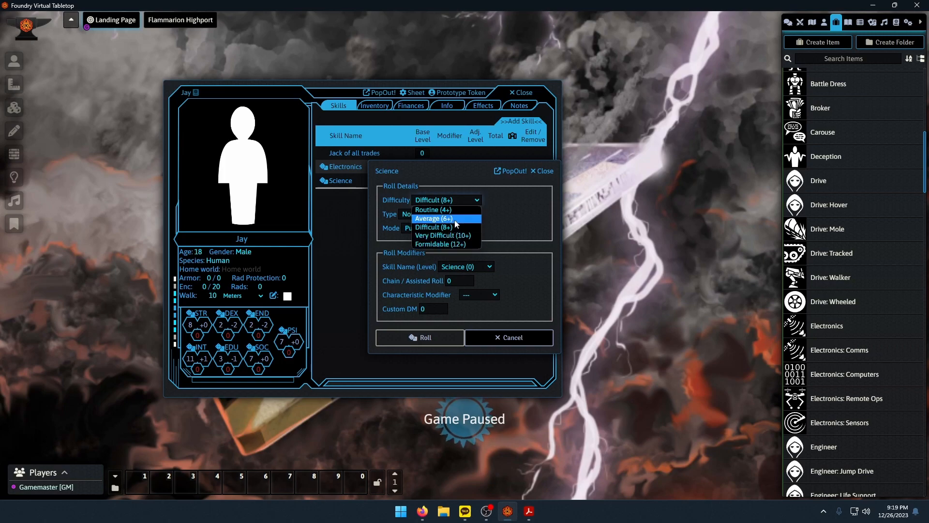
left_click(512, 334)
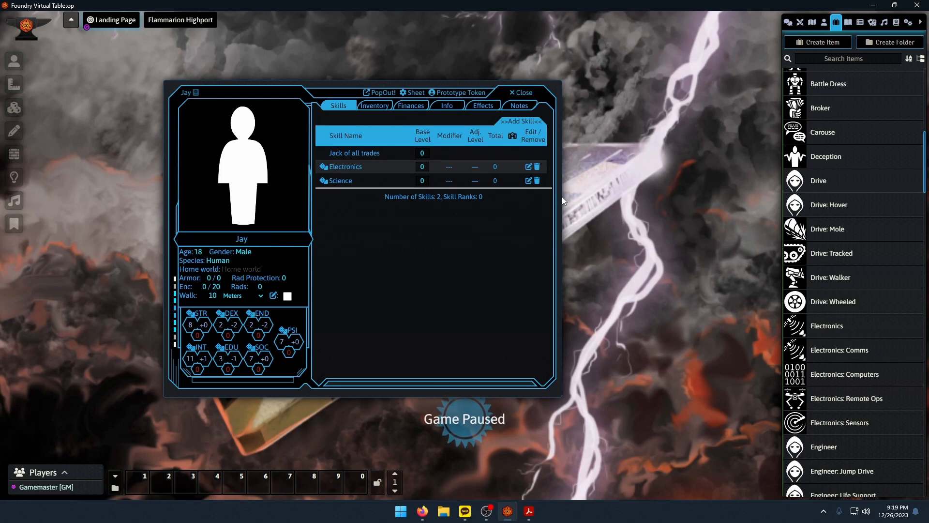
Switch to the rulebook PDF and read the Traveller Creation Flowchart on page 15 from Background through Start New Term.
left_click(529, 510)
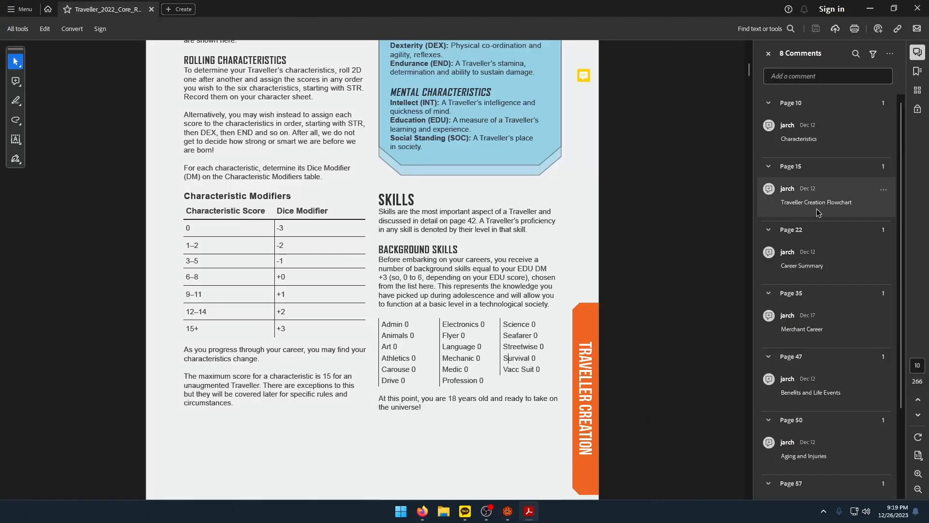
left_click(840, 204)
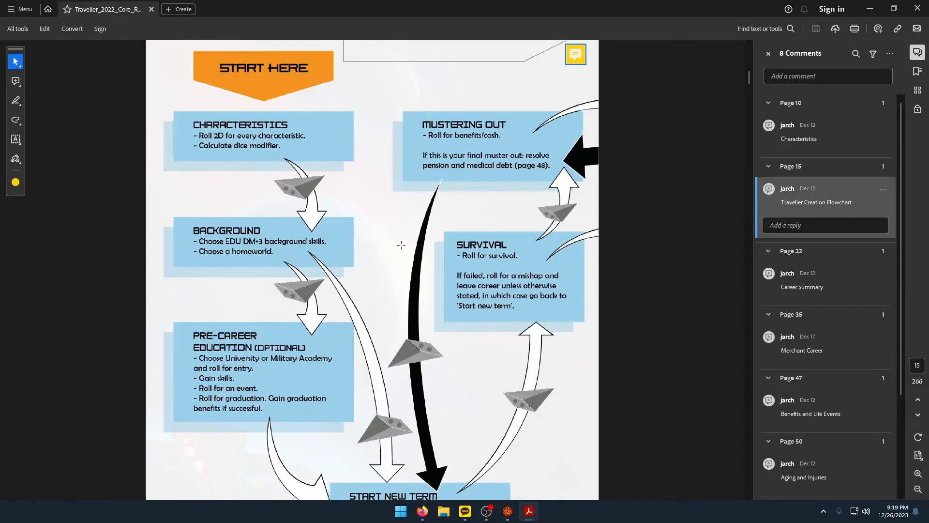
scroll(246, 255, "down", 3)
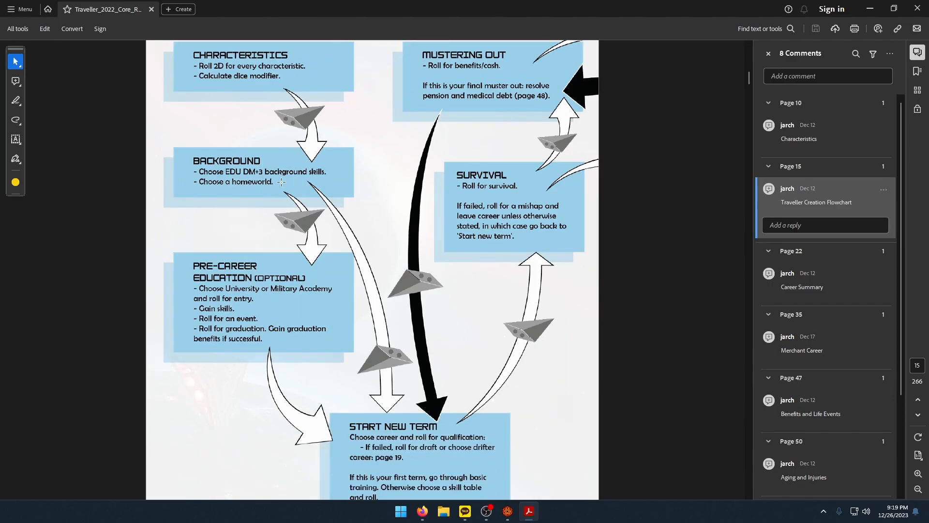
scroll(230, 232, "down", 3)
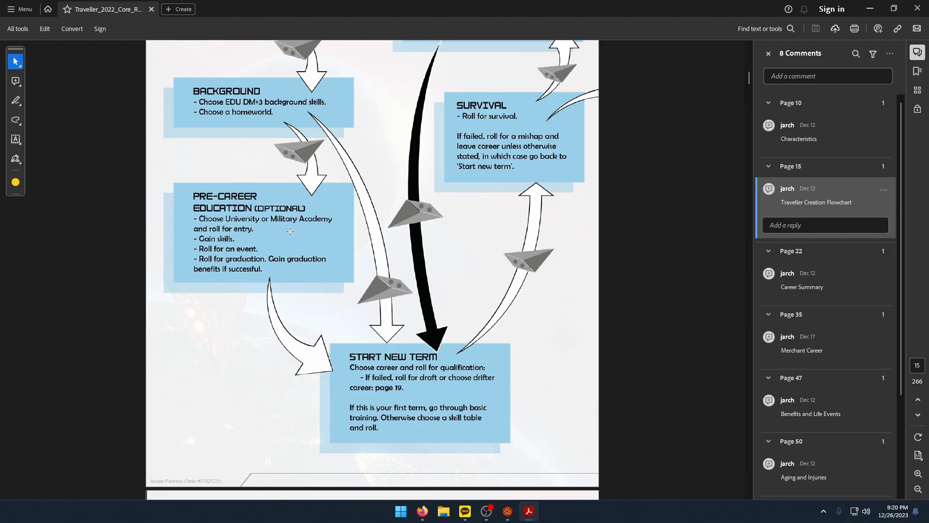
scroll(437, 370, "down", 4)
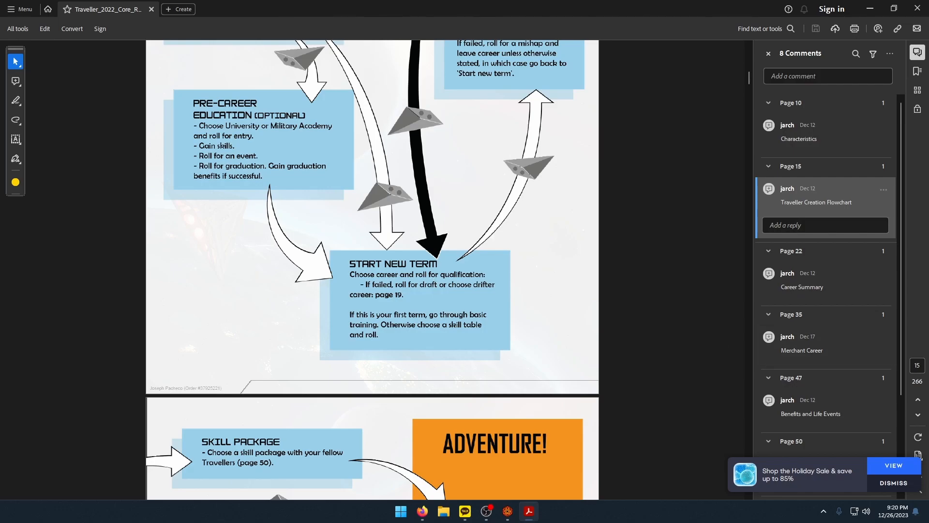
Go to the Career Summary table on page 22 and check the Merchant career's qualification requirement.
left_click(803, 281)
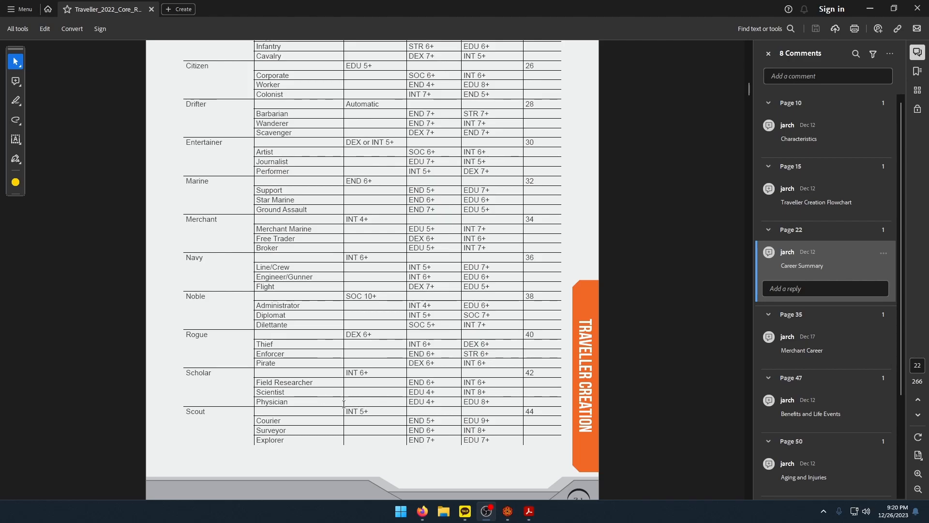
scroll(332, 413, "up", 3)
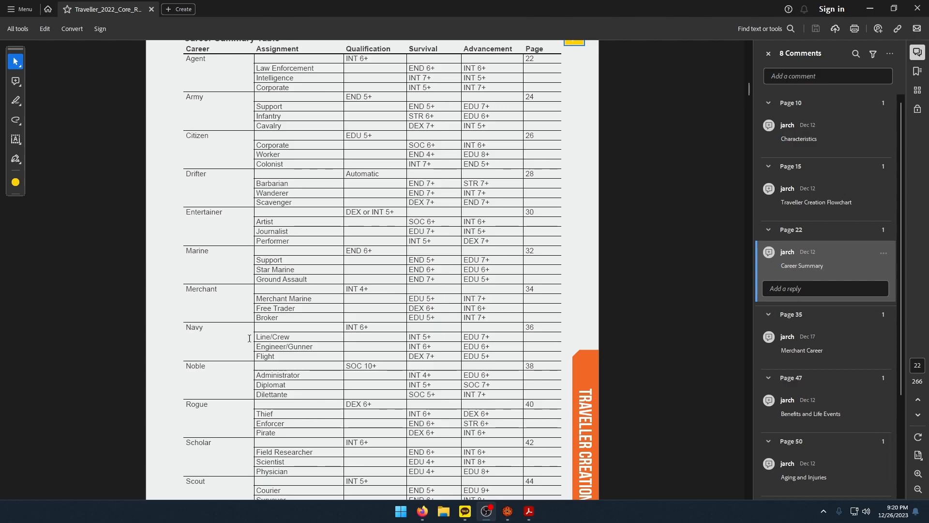
scroll(257, 350, "up", 3)
scroll(242, 351, "down", 3)
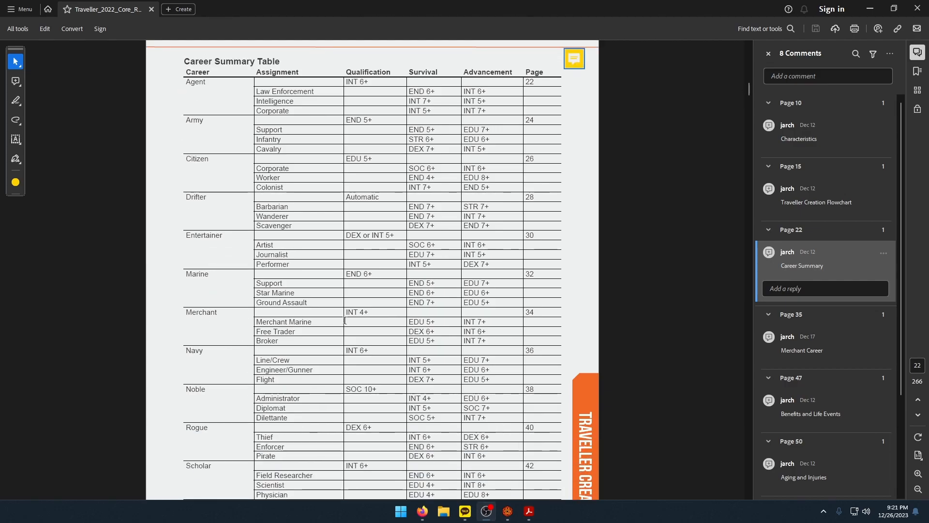
left_click_drag(368, 312, 344, 312)
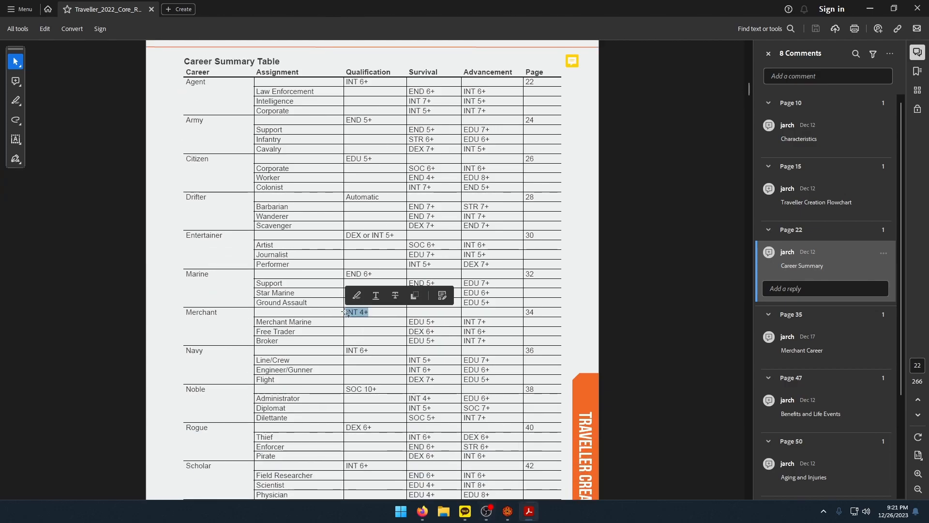
left_click(373, 337)
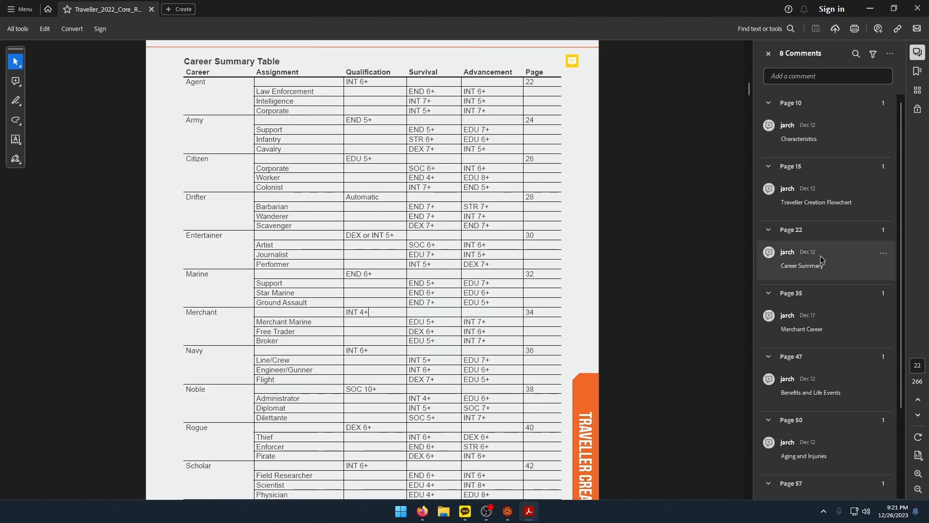
Go to the Merchant Career page and read its qualification rule, including the modifier for previous careers.
left_click(812, 335)
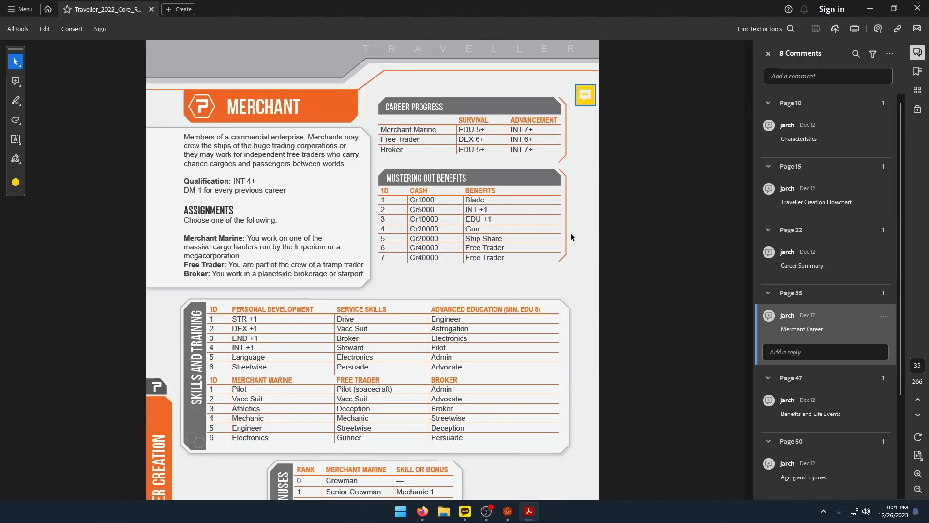
scroll(492, 286, "down", 1)
scroll(492, 291, "up", 1)
left_click_drag(179, 190, 289, 191)
left_click(320, 190)
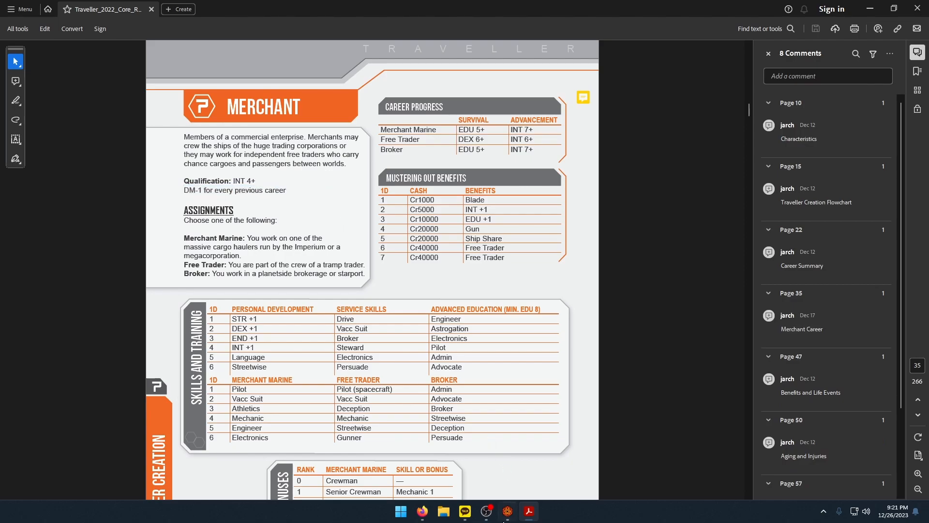
Return to Foundry and roll Jay's INT check at Routine (4+) difficulty for the Merchant qualification, verifying the requirement in the rulebook.
left_click(507, 511)
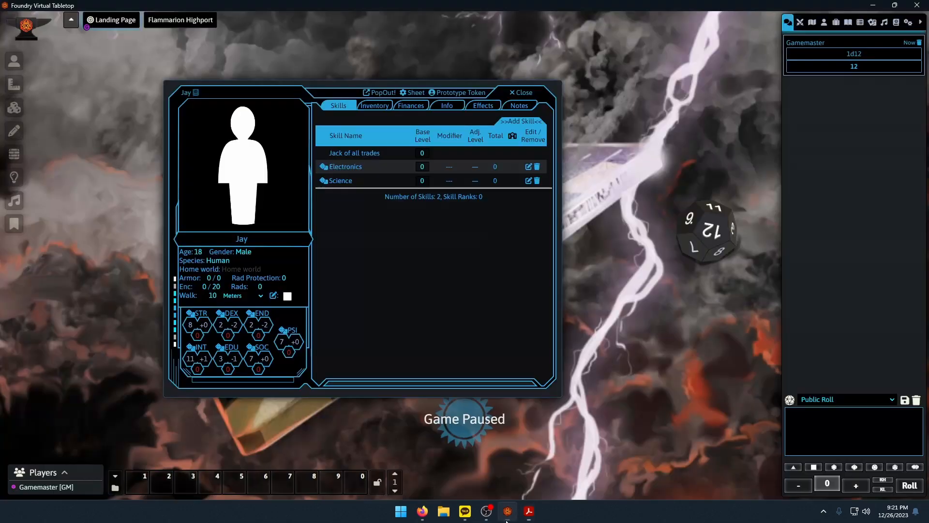
left_click(192, 350)
left_click(458, 219)
left_click(449, 240)
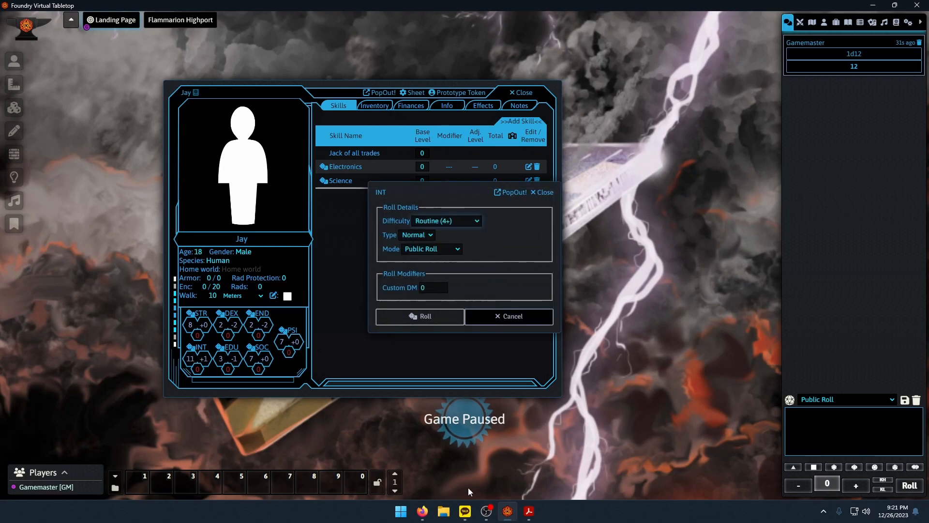
left_click(529, 511)
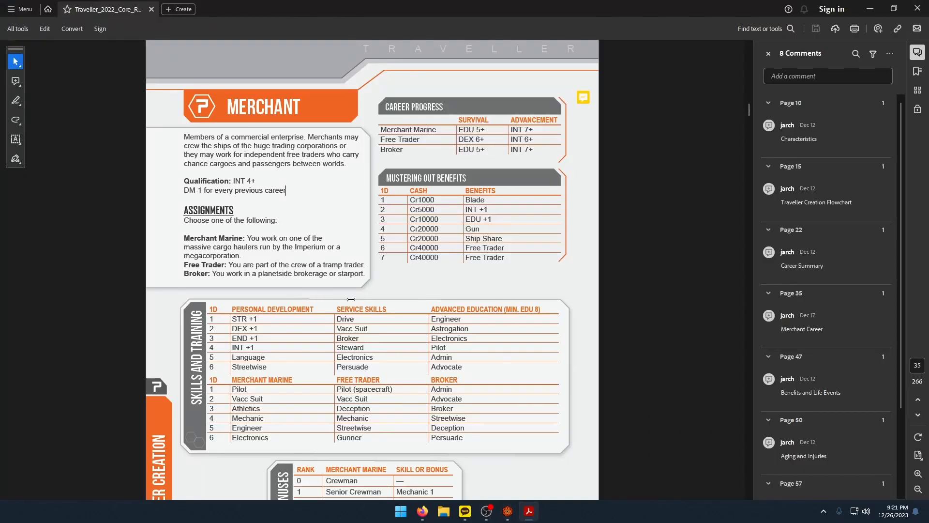
left_click(508, 511)
left_click(397, 317)
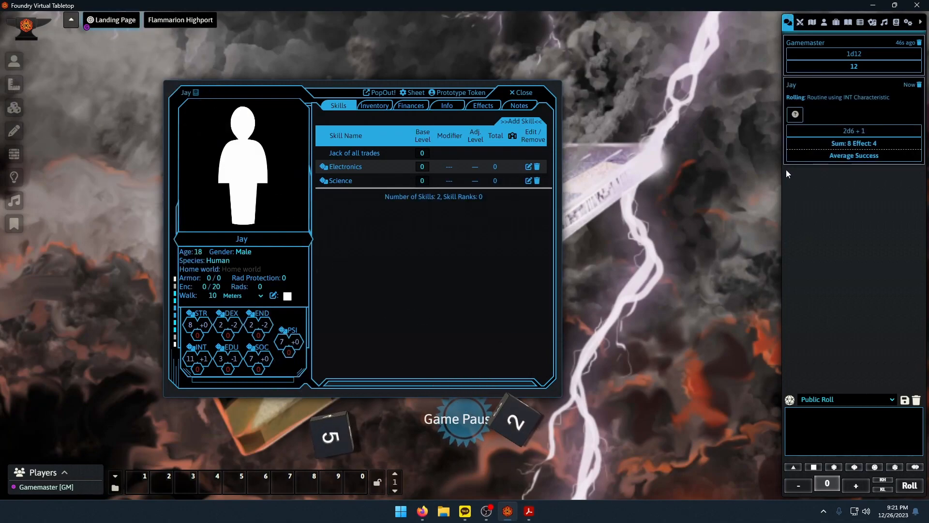
Compare the rulebook's Merchant assignments and career progress requirements with Jay's characteristics in Foundry.
mouse_move(529, 511)
left_click(495, 457)
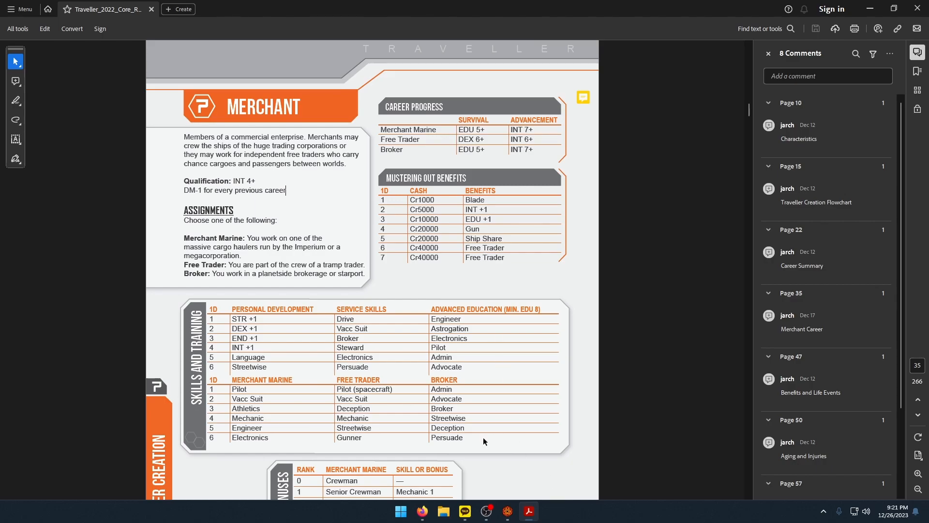
left_click(507, 511)
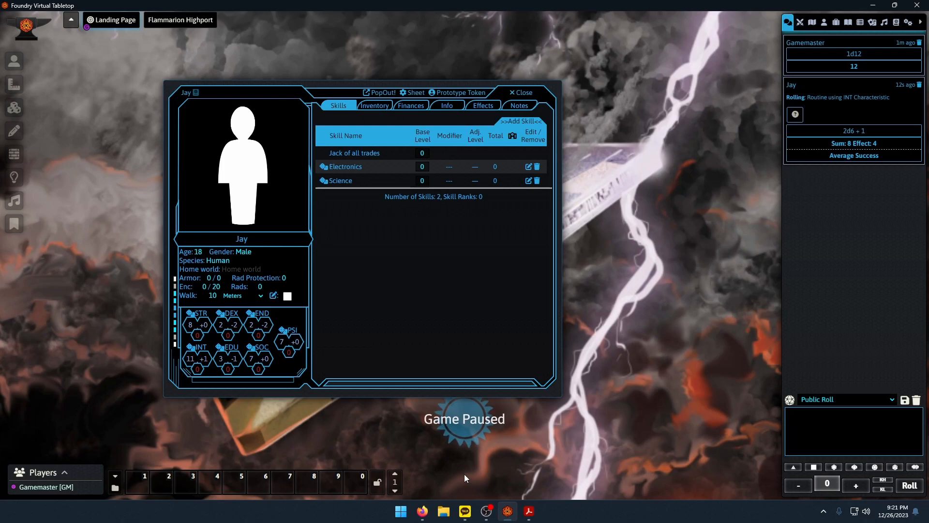
left_click(529, 511)
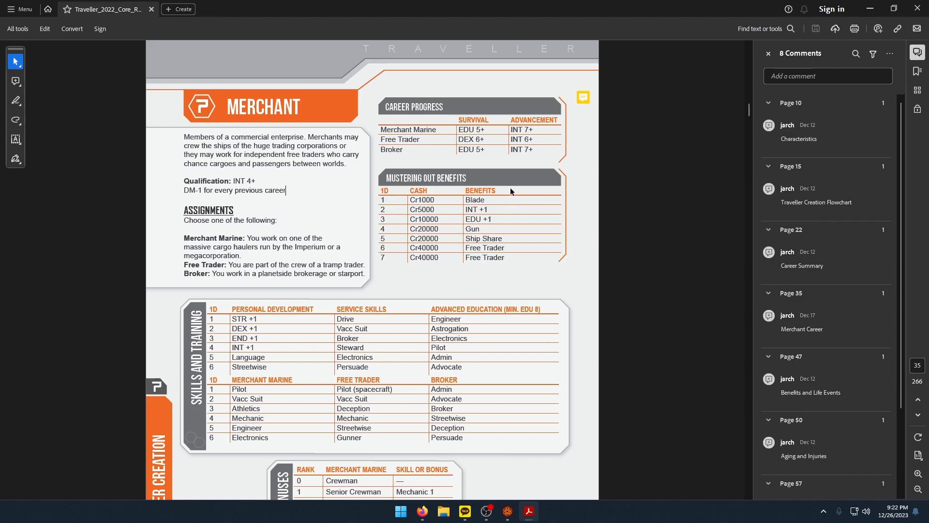
Return to Foundry and record "Term 1 - Merchant Broker" in the Experience Points notes of Jay's info.
left_click(508, 512)
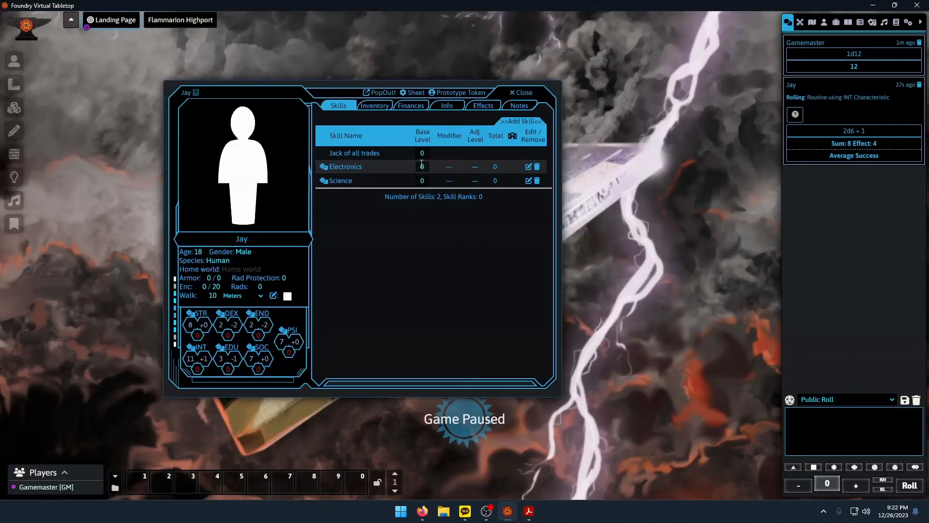
left_click(447, 106)
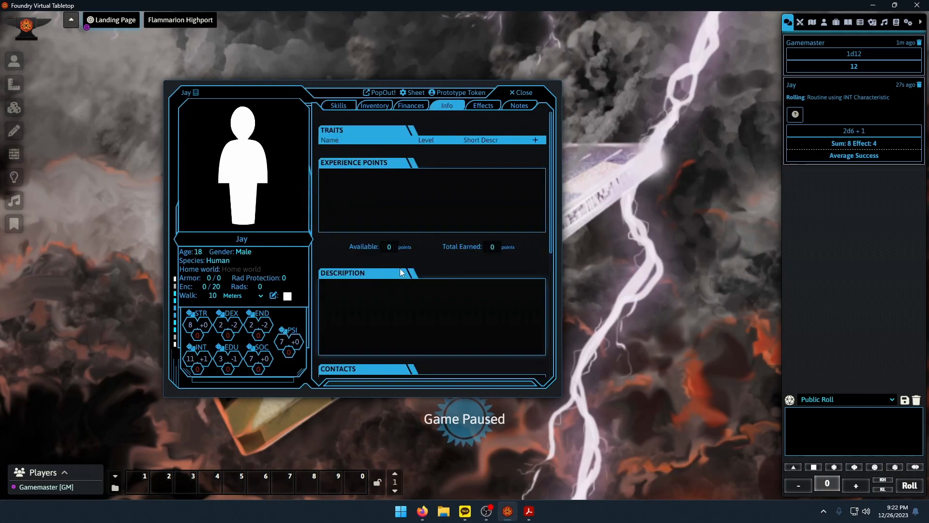
left_click(433, 188)
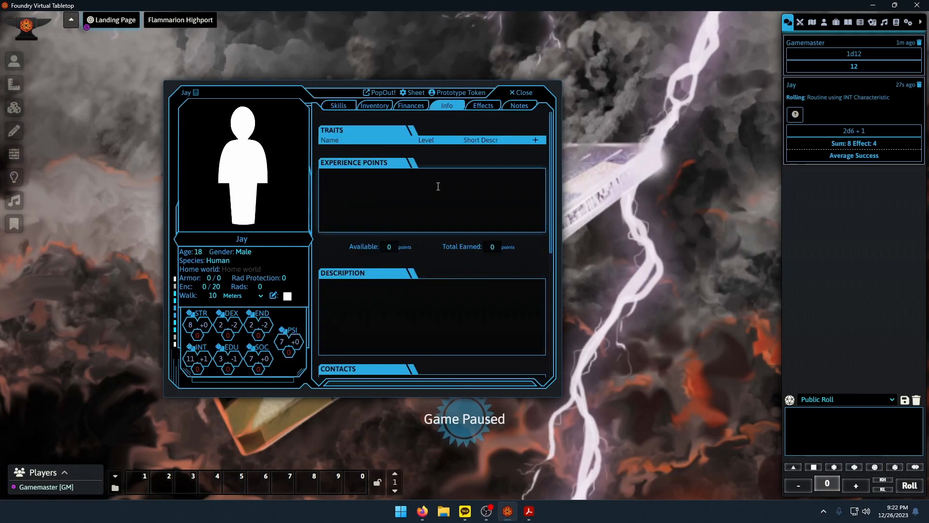
type("Term 1 - Broker")
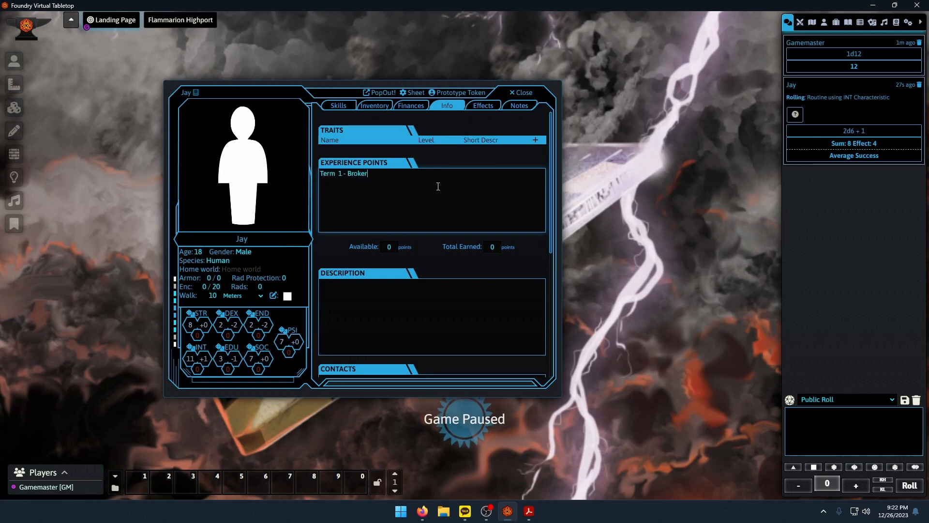
key("ctrl+BackSpace")
type("Merchant")
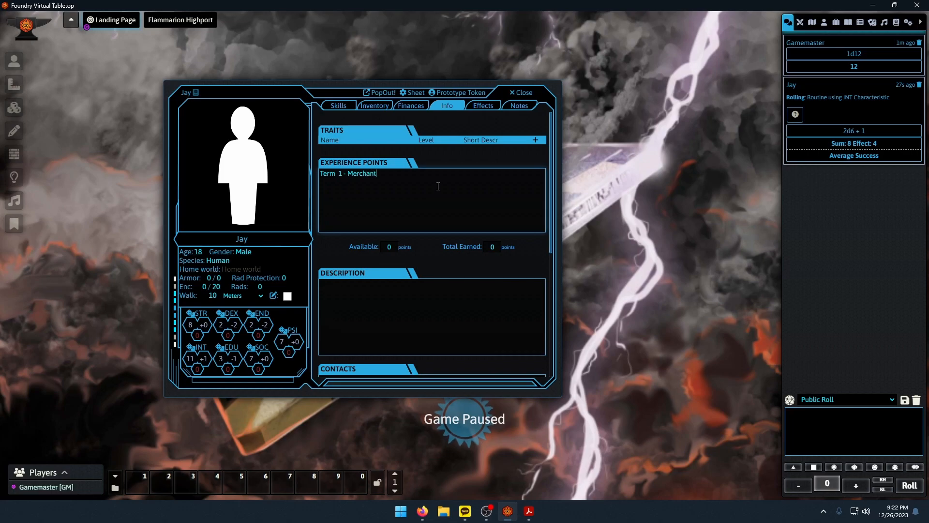
type(" Broker")
Switch to the rulebook and read the Service Skills column of the Merchant Skills and Training table.
left_click(530, 512)
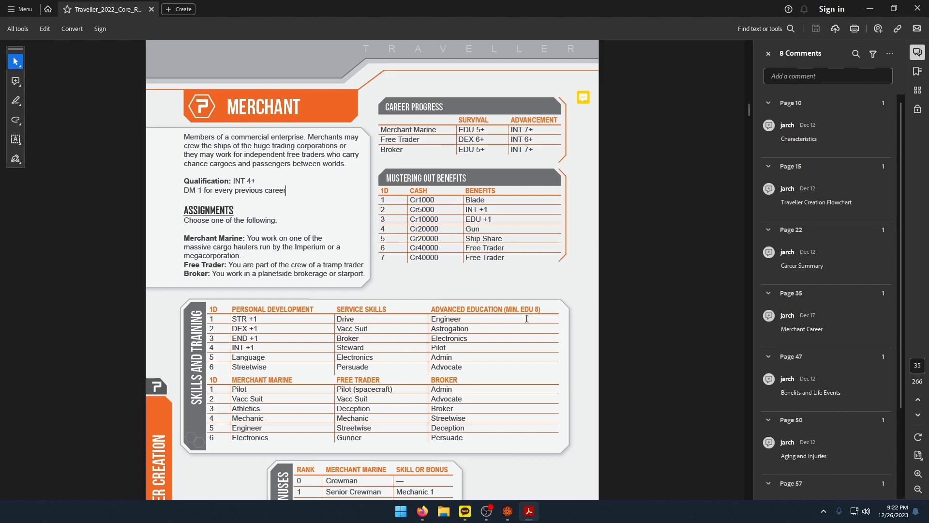
left_click_drag(387, 375, 439, 317)
left_click(439, 317)
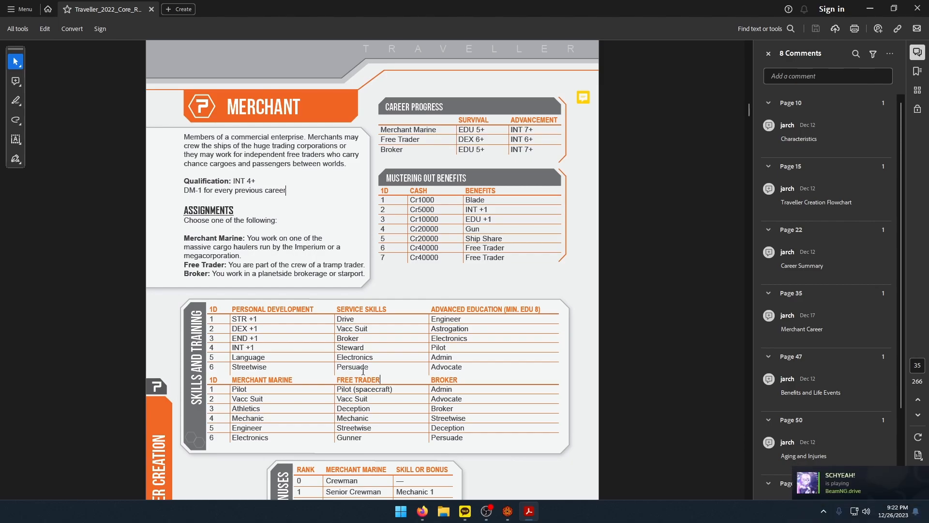
left_click_drag(388, 370, 461, 344)
left_click(410, 372)
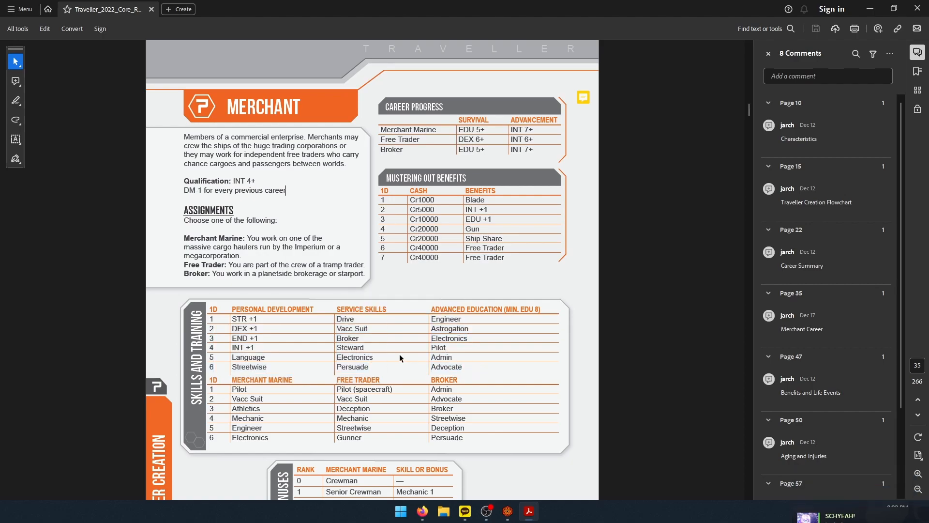
Return to Foundry and add the Broker, Drive, Persuade, Steward and Vacc Suit skills to Jay's sheet at base level 0.
left_click(507, 510)
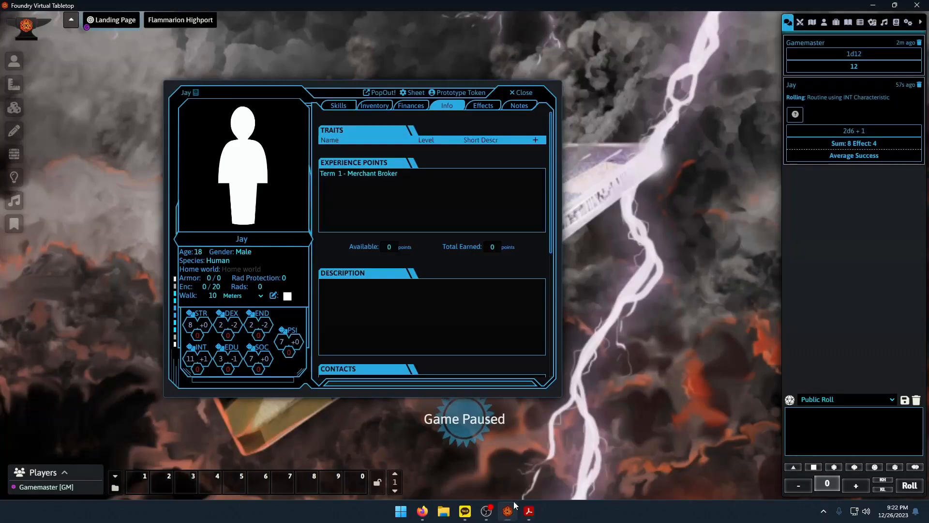
left_click(837, 22)
scroll(841, 354, "down", 5)
scroll(843, 352, "up", 10)
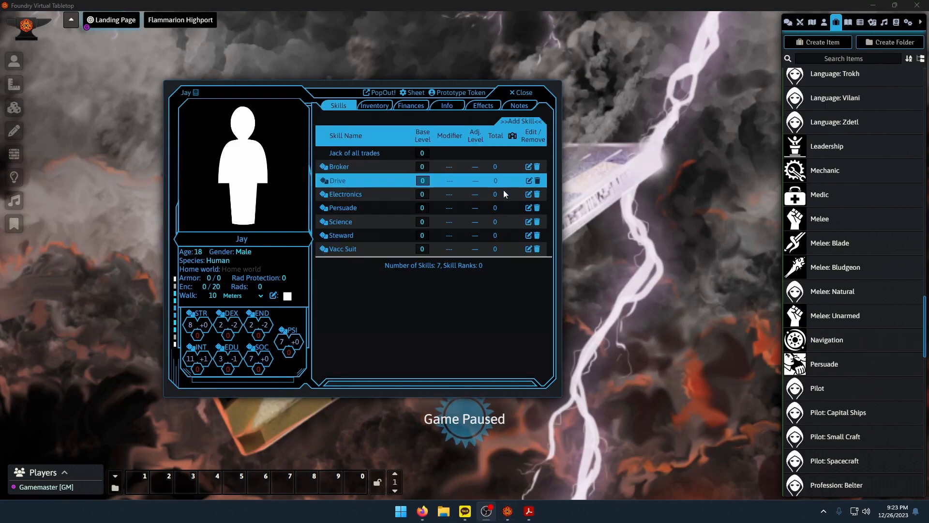
Compare the Service Skills column of the rulebook's Merchant Skills and Training table with the skills on Jay's sheet in Foundry.
left_click(529, 511)
left_click_drag(339, 317, 396, 373)
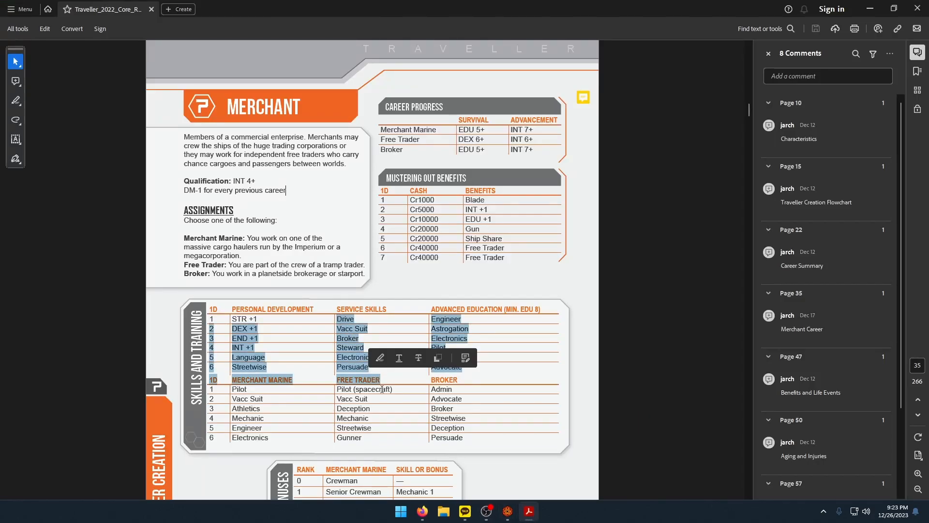
left_click(395, 378)
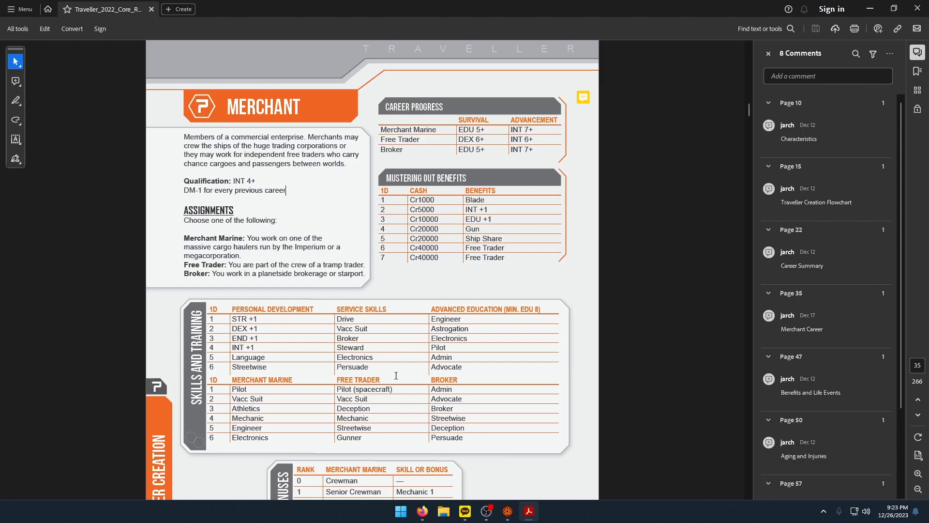
left_click(508, 510)
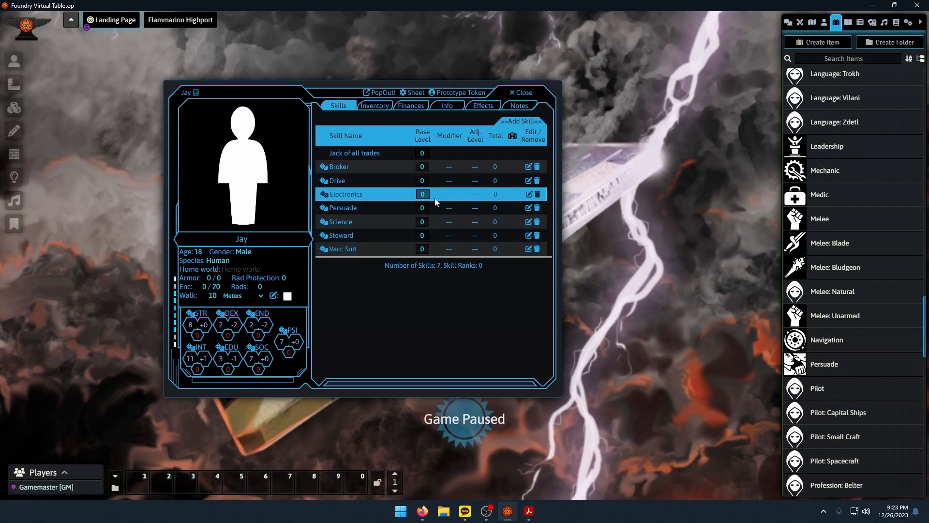
left_click(529, 510)
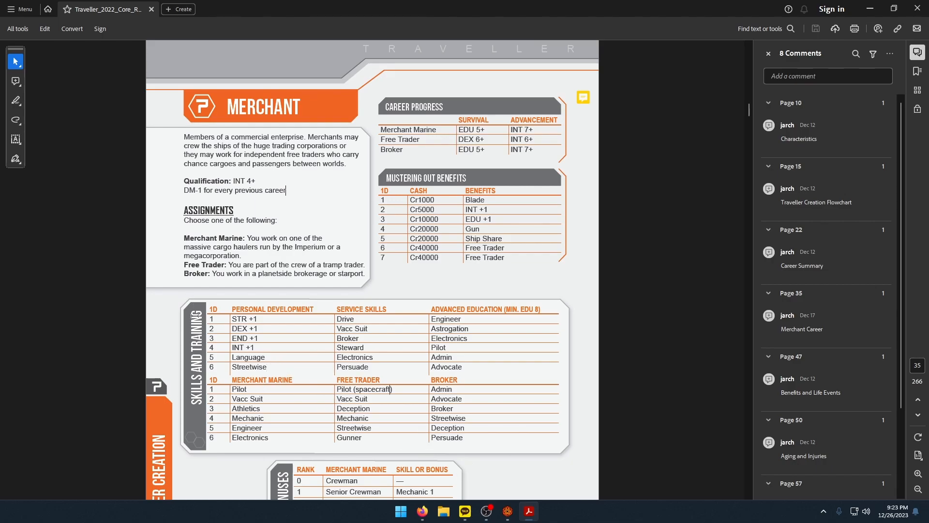
Return to Foundry, clear the chat log and make a public 1d6 roll.
left_click(507, 510)
left_click(788, 24)
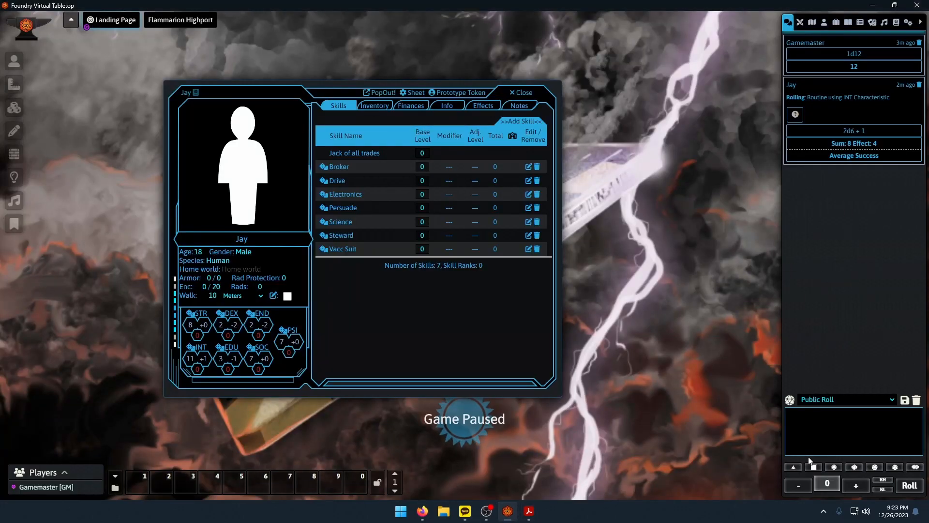
left_click(917, 400)
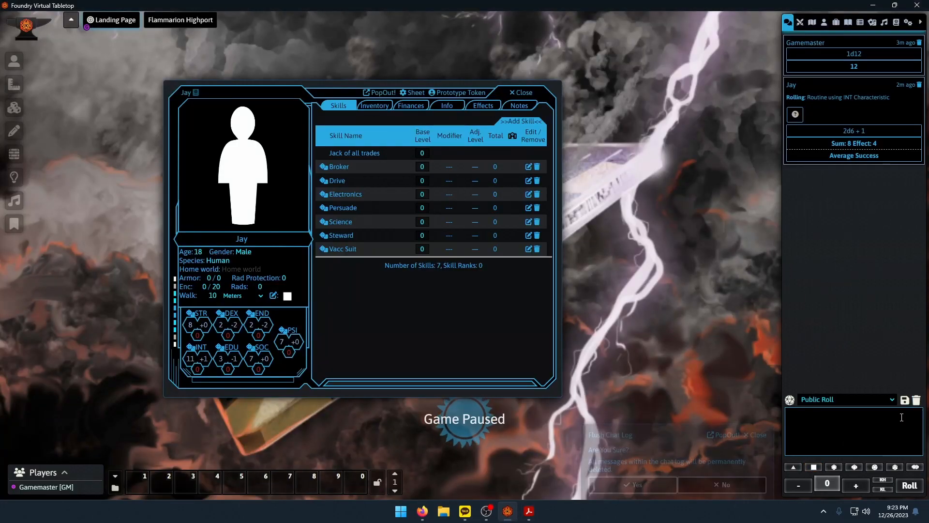
left_click(638, 481)
left_click(813, 467)
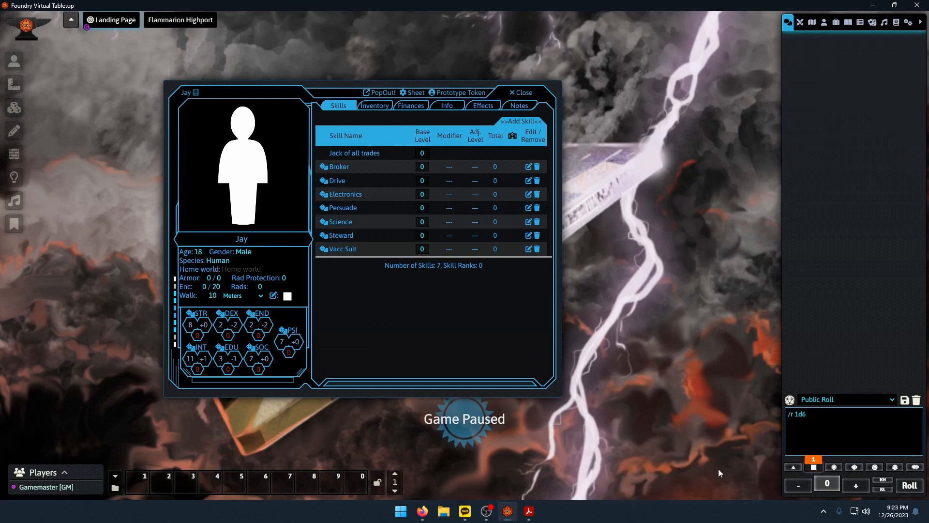
left_click(910, 486)
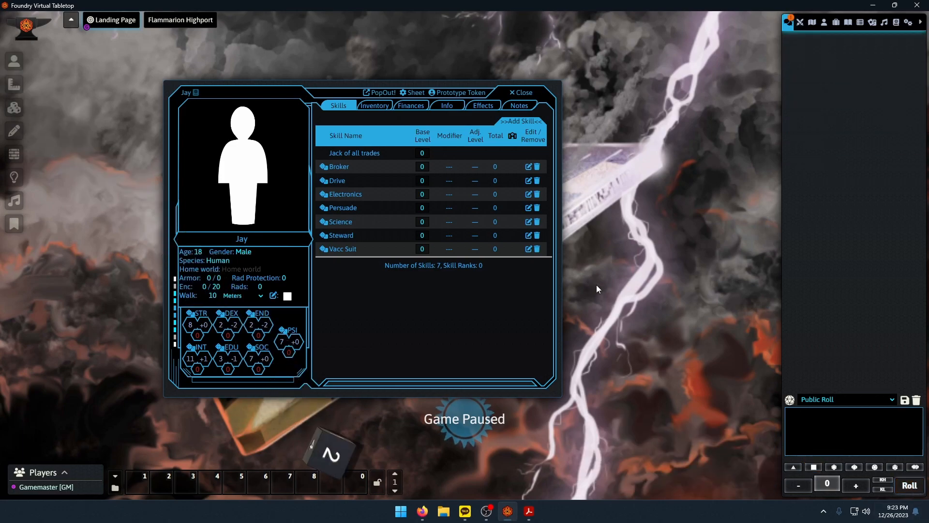
Look up the roll in the rulebook's Personal Development column and set Jay's DEX to 3 in Foundry.
left_click(529, 511)
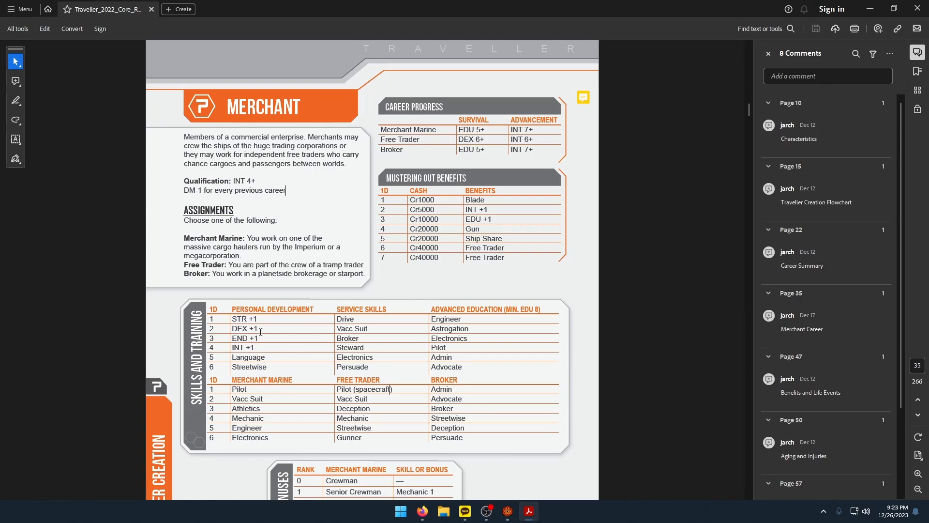
left_click_drag(261, 333, 233, 331)
left_click(508, 512)
left_click(224, 324)
left_click(319, 320)
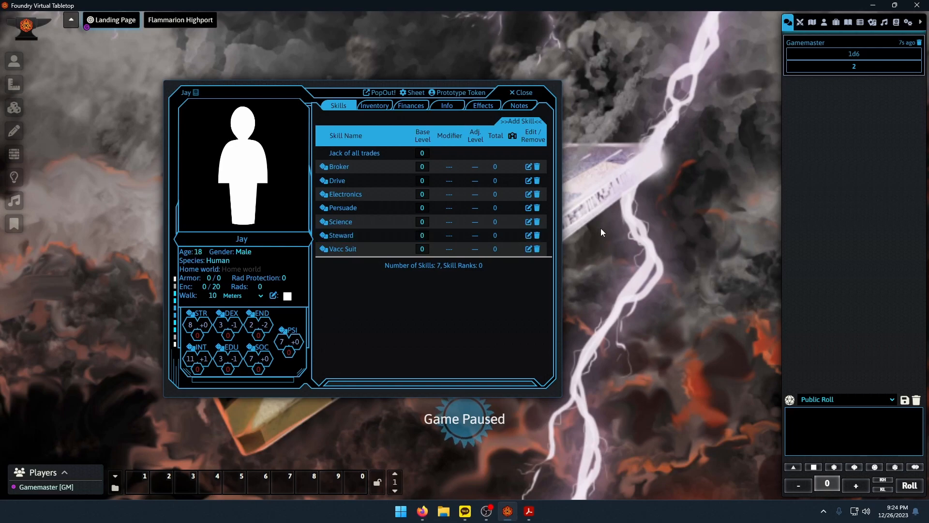
Check the Broker survival requirement in the rulebook and roll Jay's EDU characteristic at Average difficulty in Foundry.
left_click(529, 511)
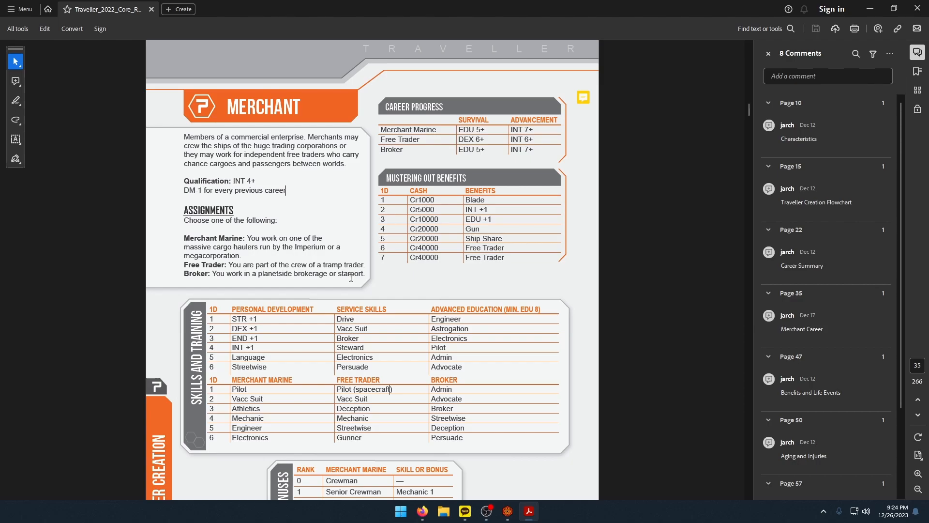
left_click_drag(481, 148, 414, 129)
left_click(474, 161)
left_click(507, 510)
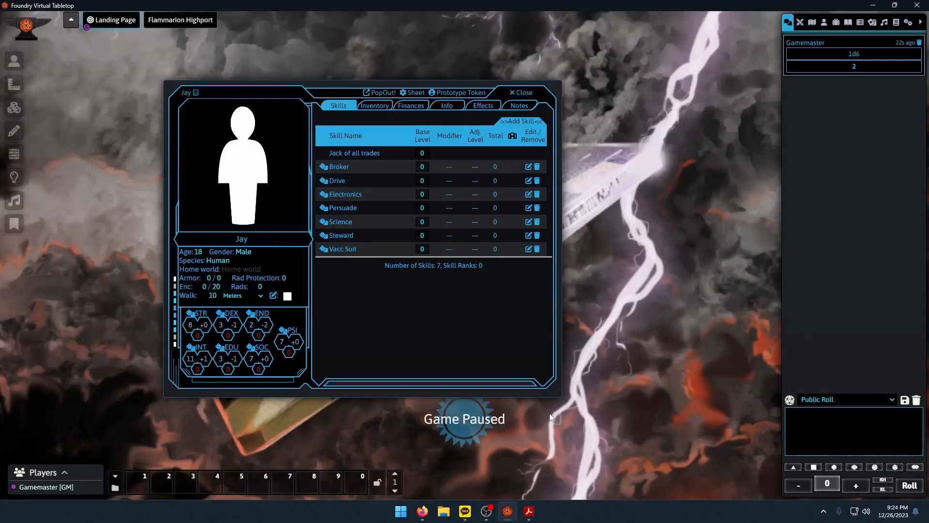
left_click(223, 348)
left_click(472, 221)
left_click(469, 240)
left_click(468, 222)
left_click(469, 222)
left_click(436, 323)
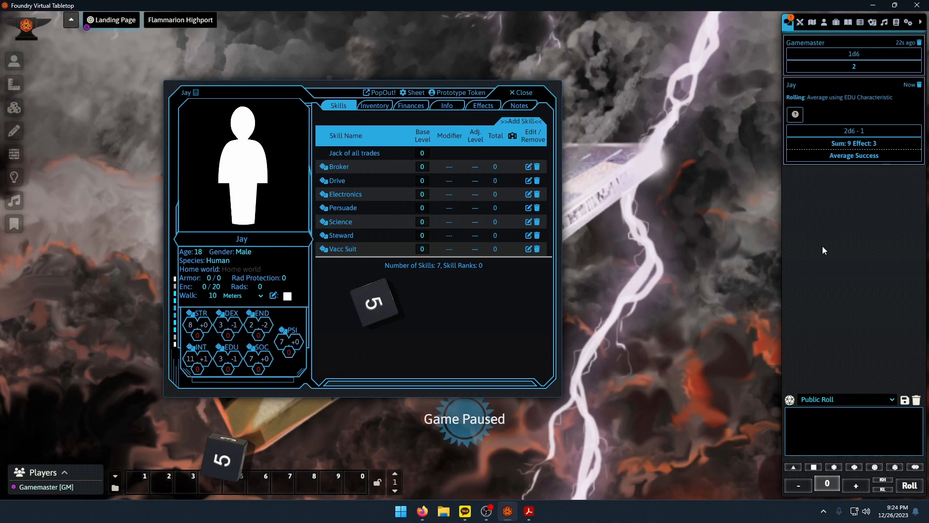
Switch to the rulebook and review the Merchant ranks and bonuses, Mishaps and Events tables.
left_click(521, 514)
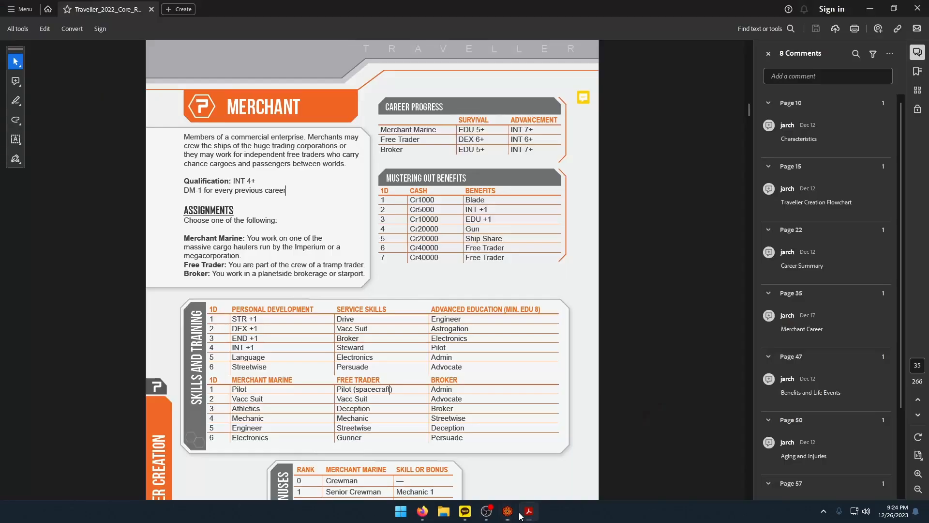
scroll(350, 280, "down", 10)
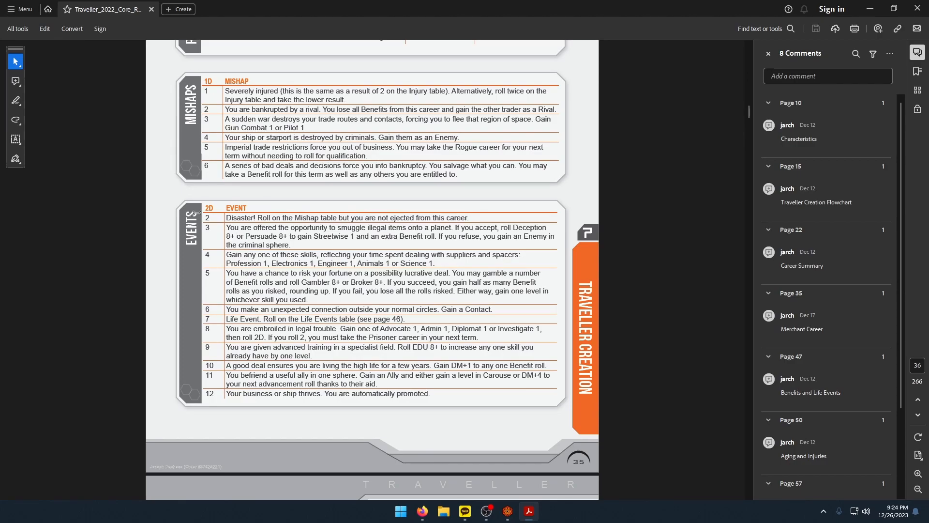
scroll(255, 318, "up", 10)
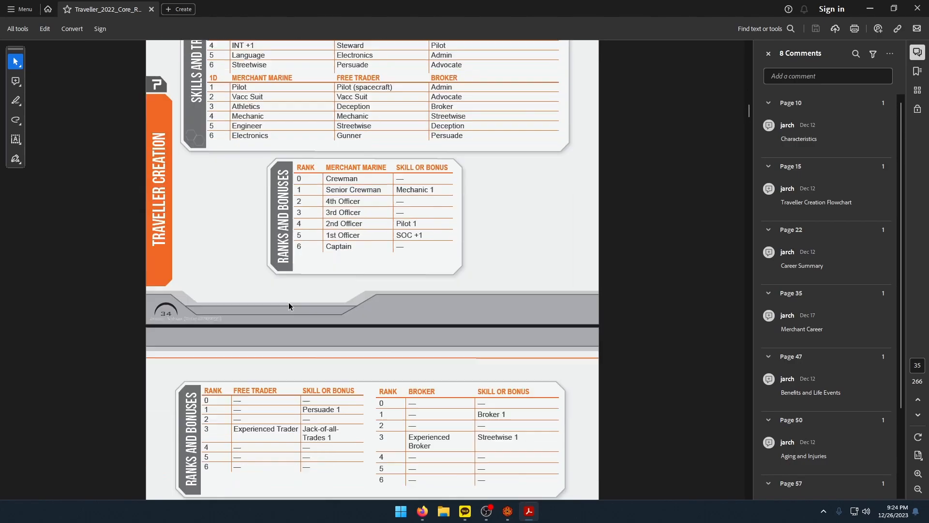
scroll(289, 305, "down", 8)
left_click_drag(210, 263, 511, 422)
left_click(543, 441)
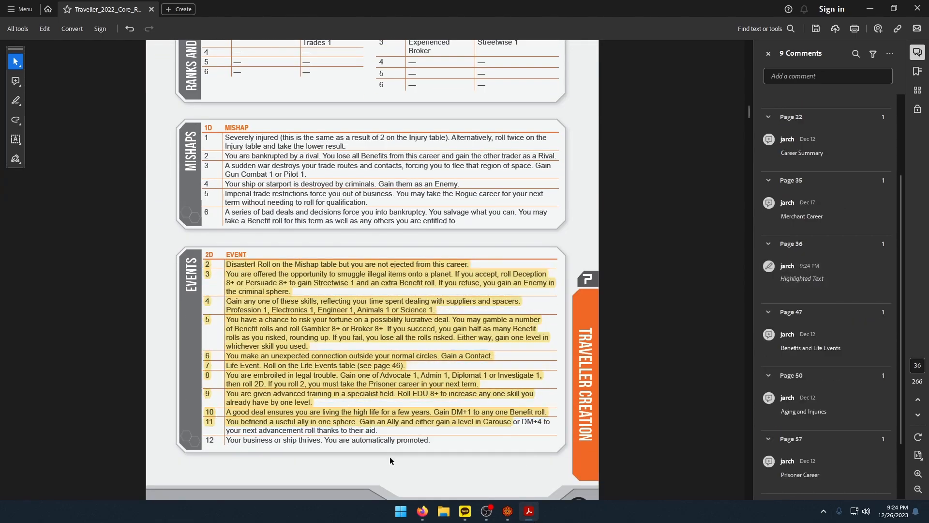
left_click_drag(539, 423, 231, 286)
left_click(230, 286)
left_click(341, 439)
left_click(379, 457)
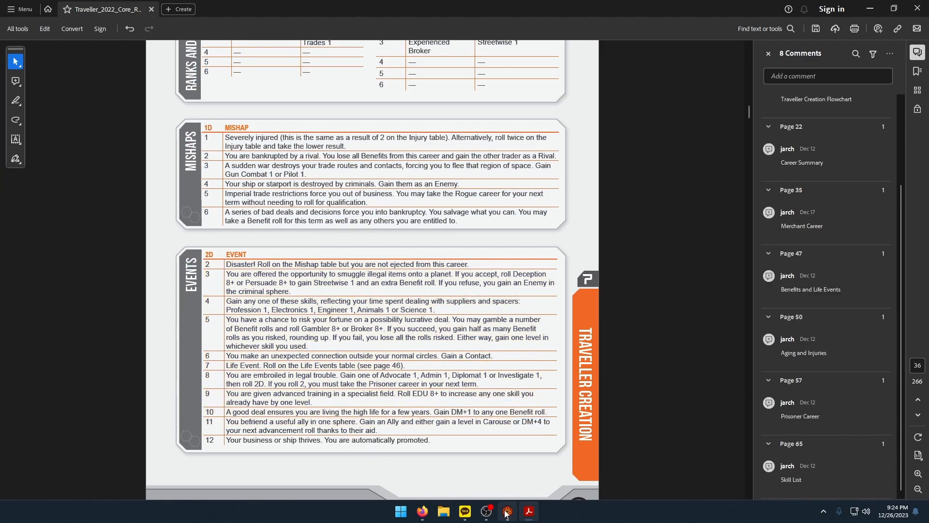
Return to Foundry and roll 2d6 for the Merchant Events table.
left_click(508, 511)
left_click(813, 467)
left_click(813, 467)
left_click(910, 485)
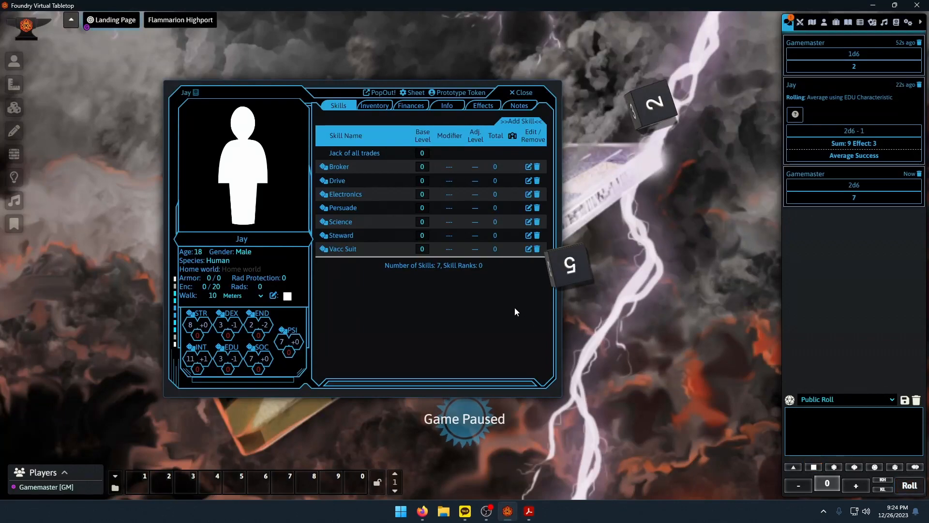
Open the "Benefits and Life Events" bookmark in the rulebook, find the Life Events table and roll 2d6 for it in Foundry.
left_click(529, 511)
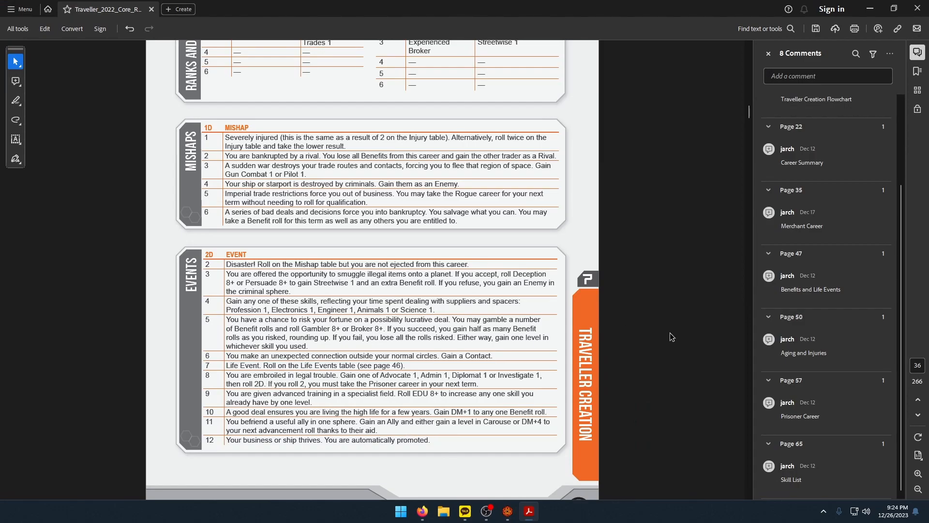
left_click(835, 289)
scroll(419, 341, "down", 2)
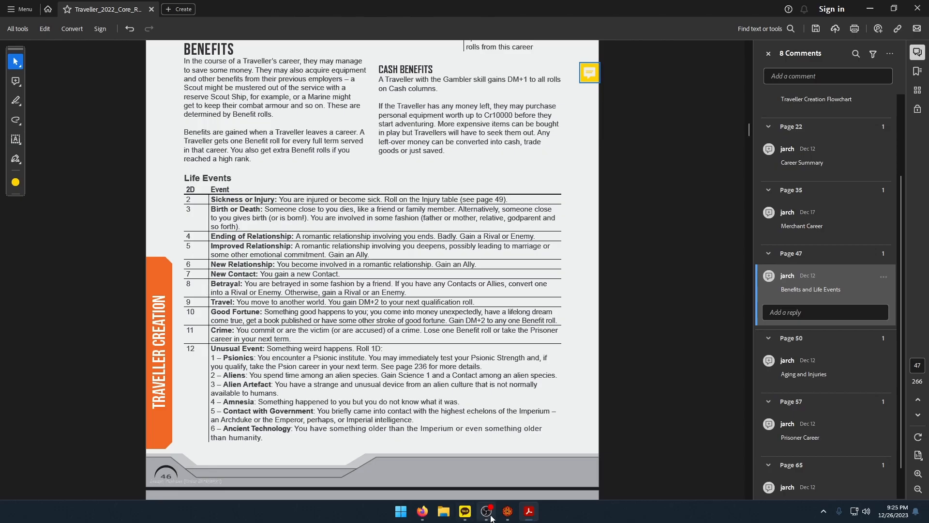
left_click(508, 510)
left_click(818, 469)
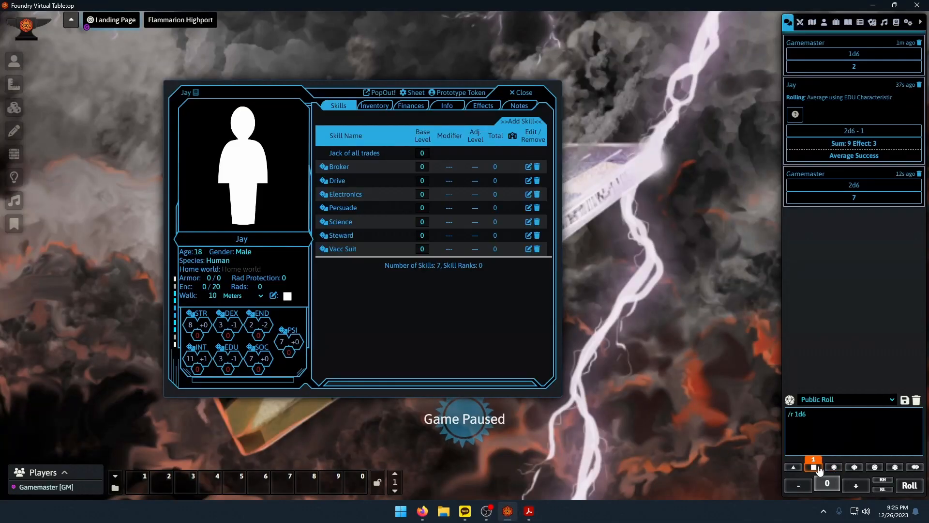
left_click(910, 485)
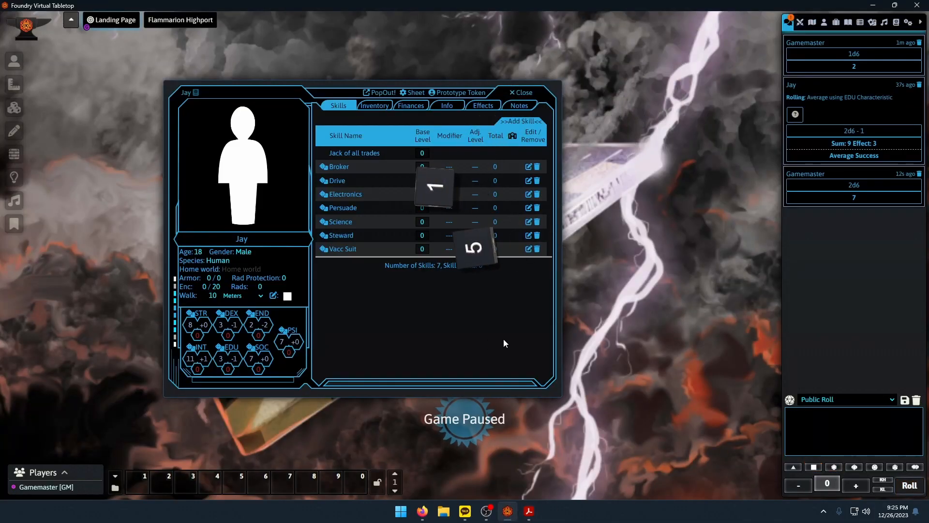
Look up the roll in the Life Events table and record "Had a romantic partner as a broker (ally)." in the Contacts of Jay's info.
left_click(529, 511)
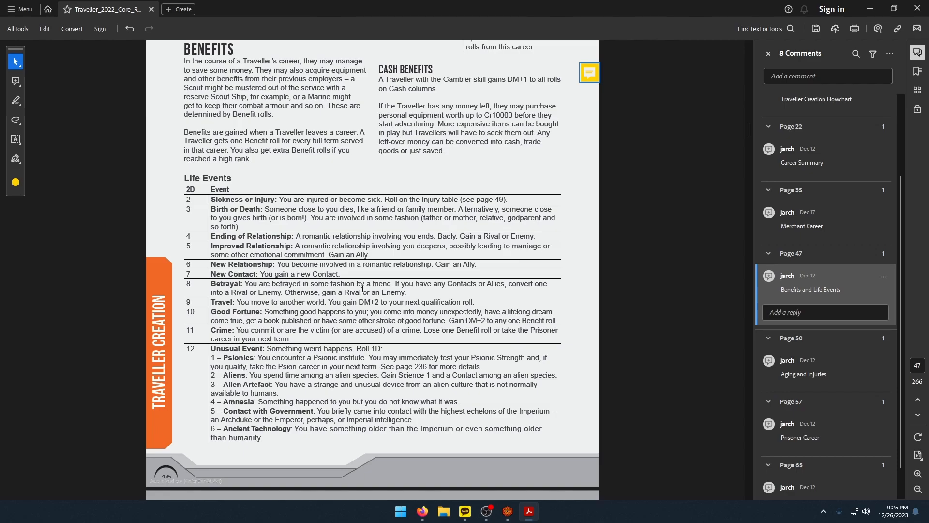
mouse_move(508, 511)
left_click(488, 493)
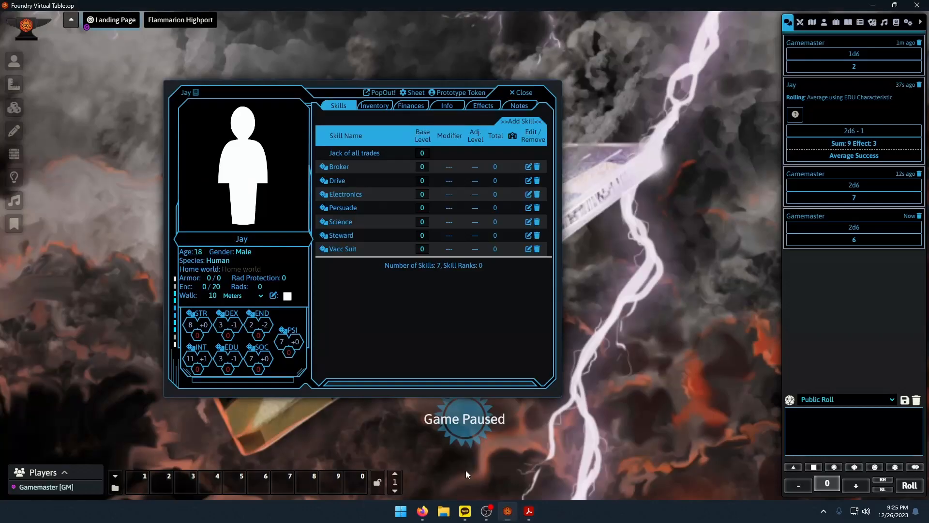
left_click(444, 107)
scroll(454, 241, "down", 2)
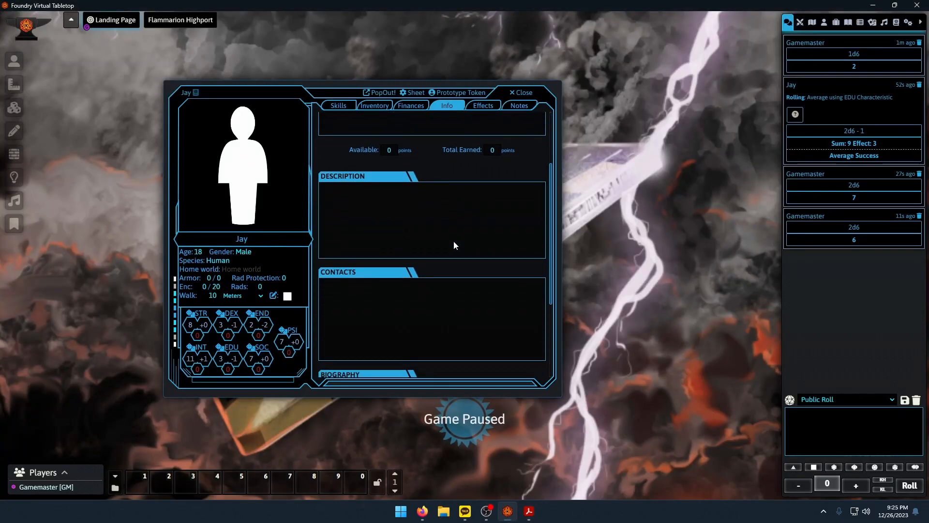
left_click(425, 291)
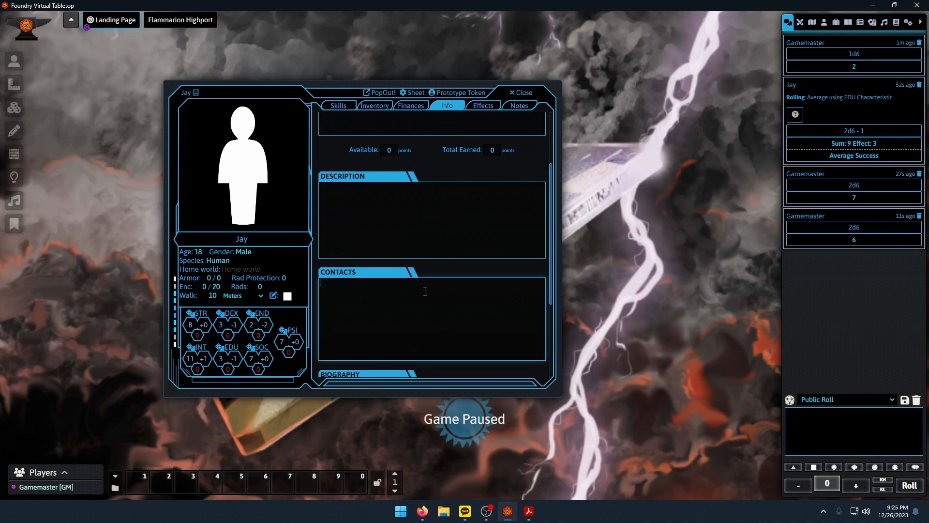
type("Have a romantic")
key("BackSpace")
key("BackSpace")
key("BackSpace")
key("BackSpace")
key("BackSpace")
key("BackSpace")
key("BackSpace")
key("BackSpace")
key("BackSpace")
key("BackSpace")
key("BackSpace")
key("BackSpace")
key("BackSpace")
key("BackSpace")
key("BackSpace")
key("BackSpace")
type("Had a romanti")
key("ctrl+BackSpace")
type("ro")
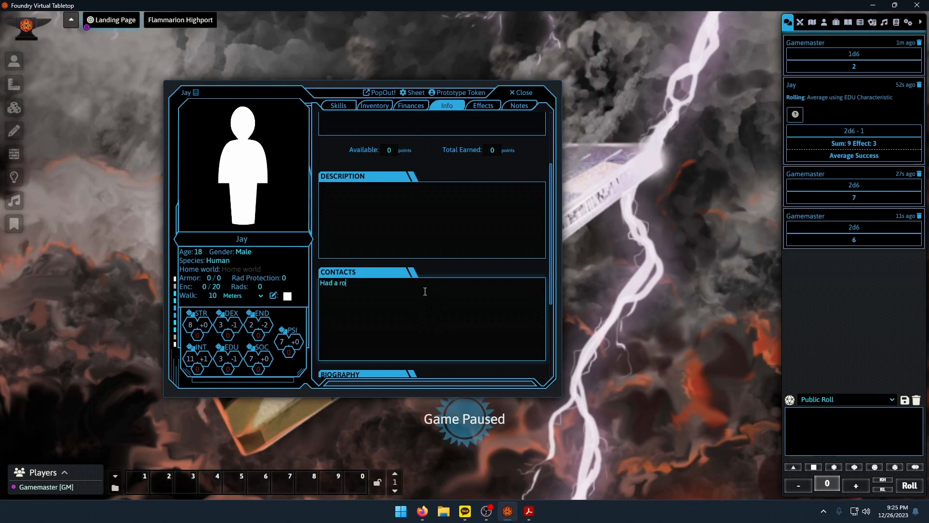
type("mantic partner as a broker (ally")
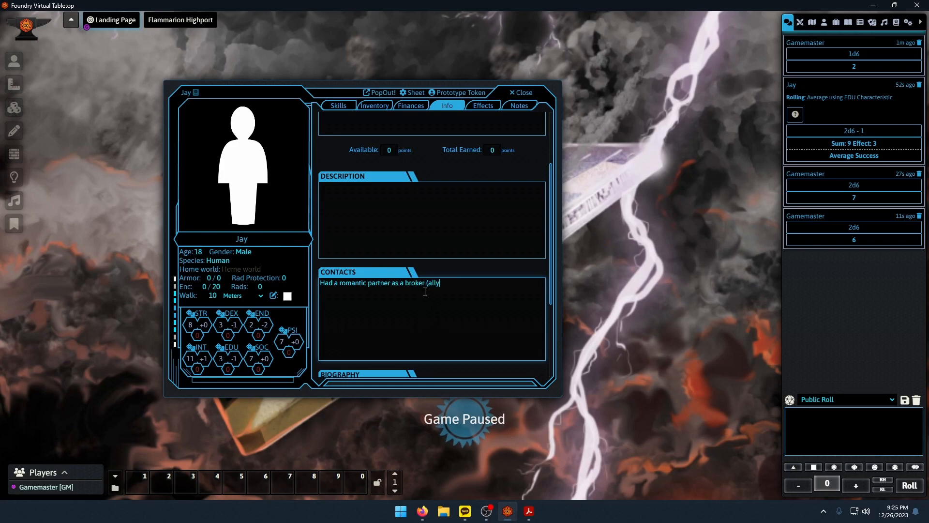
type(").")
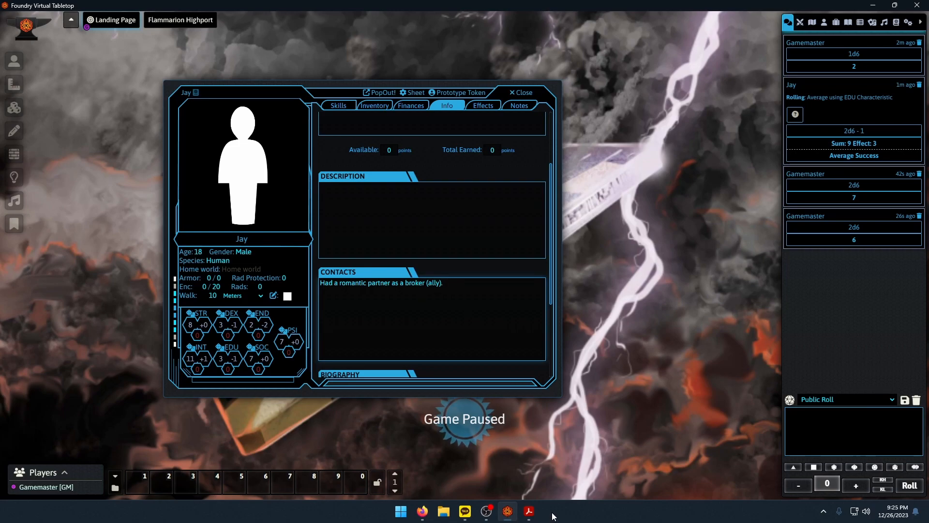
Open the rulebook's "Merchant Career" bookmark, check the Broker row of Career Progress and return to Foundry.
mouse_move(530, 518)
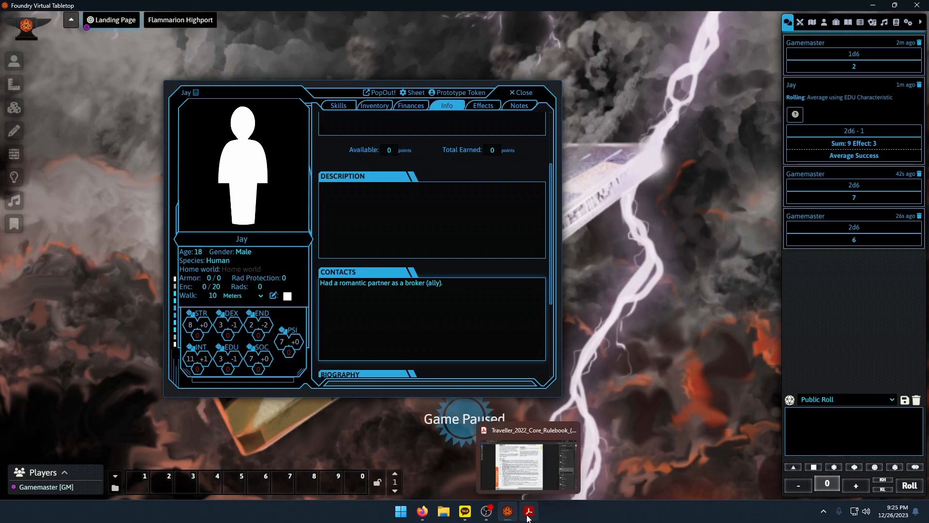
left_click(528, 518)
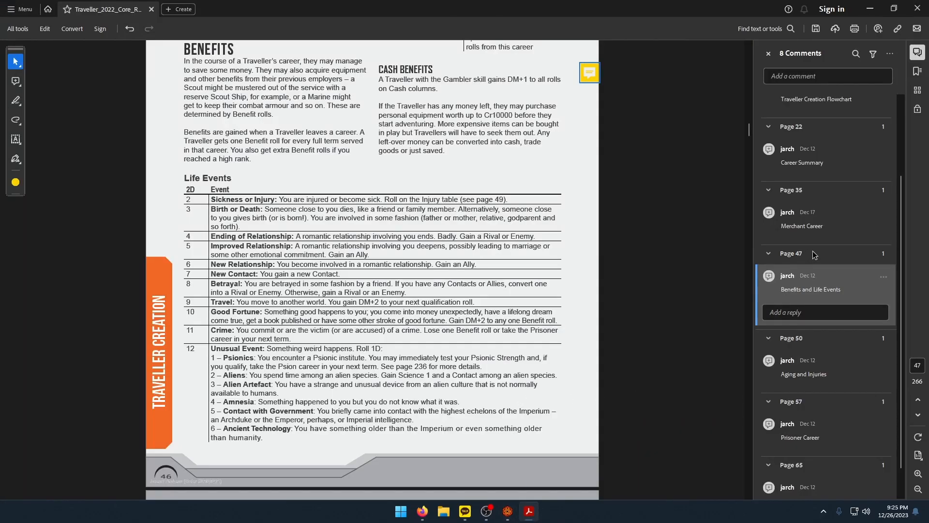
left_click(803, 224)
left_click(543, 350)
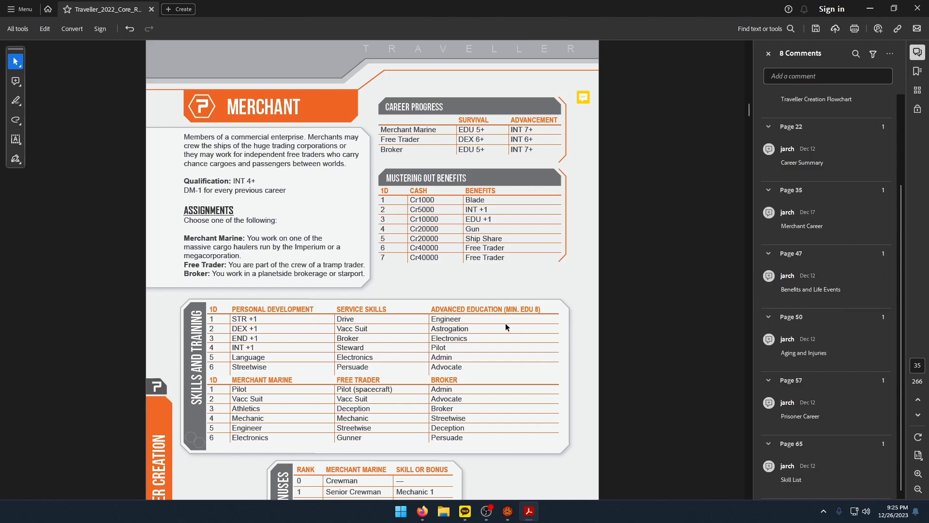
scroll(509, 285, "down", 1)
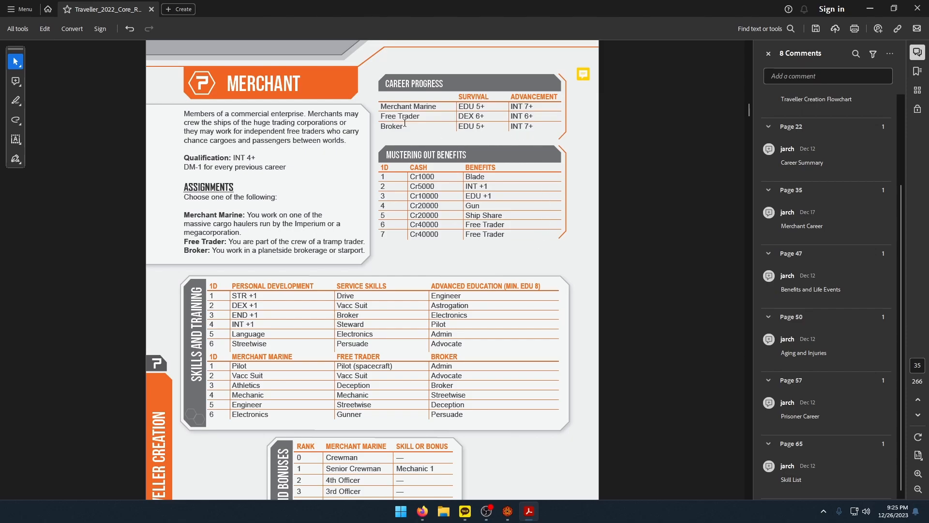
left_click(507, 511)
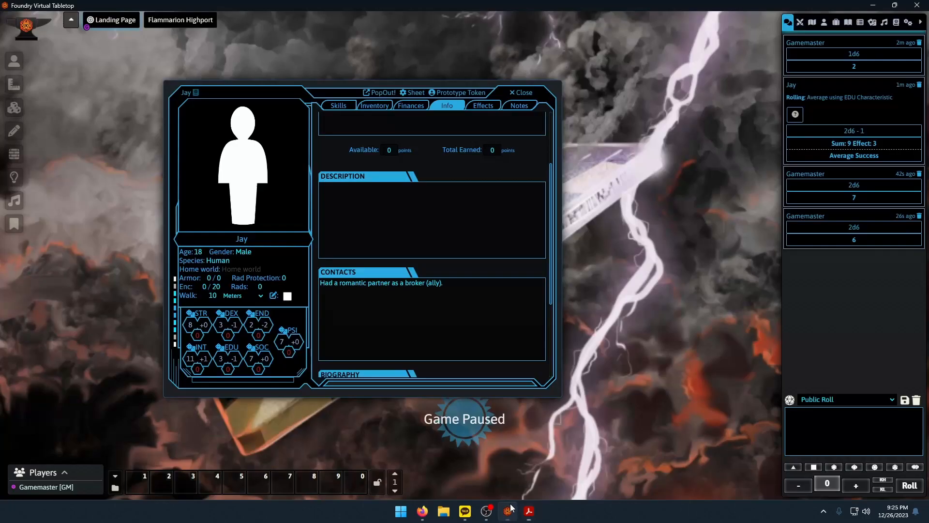
Roll an Average (6+) INT check for Jay's advancement and inspect the dice breakdown of the result.
left_click(186, 347)
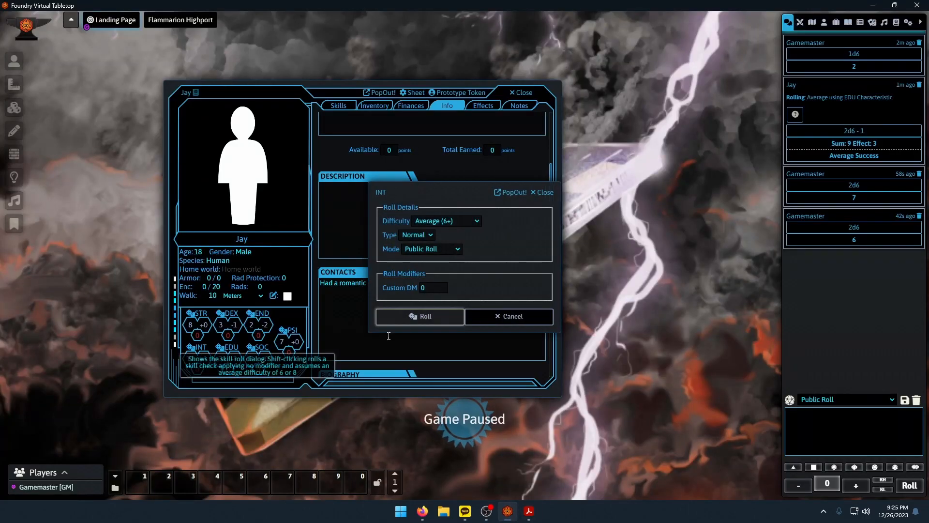
left_click(446, 222)
left_click(452, 249)
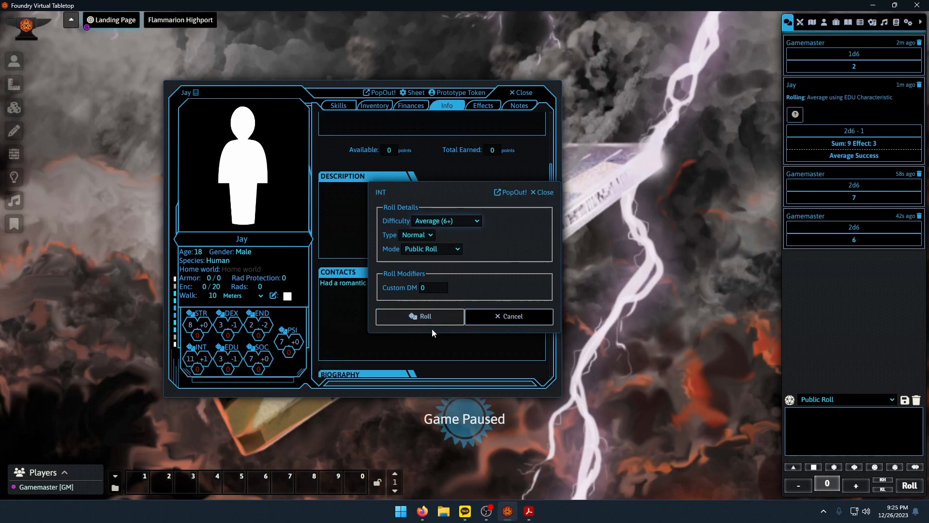
left_click(424, 316)
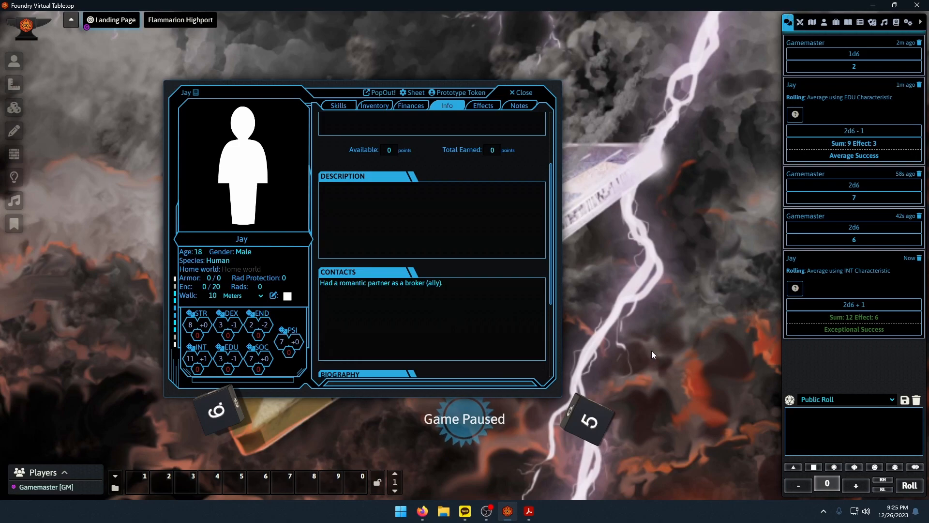
left_click(852, 318)
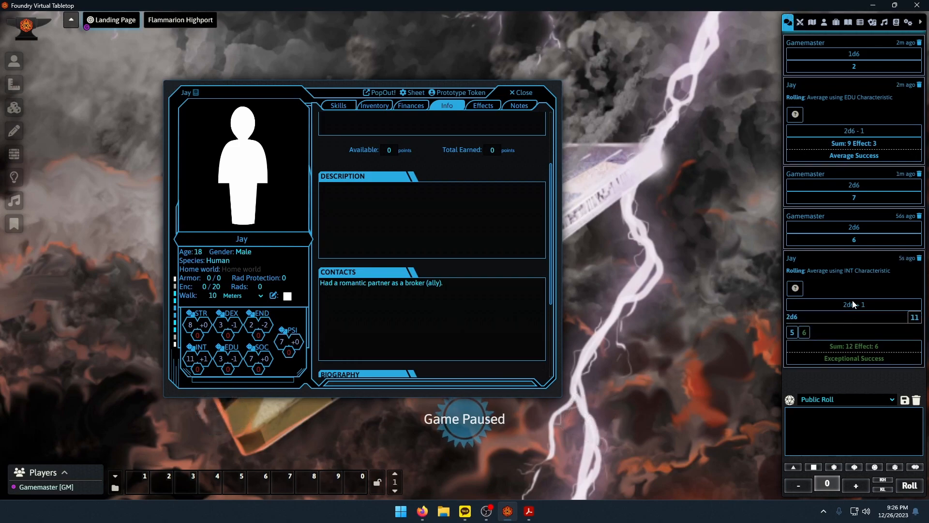
left_click(820, 337)
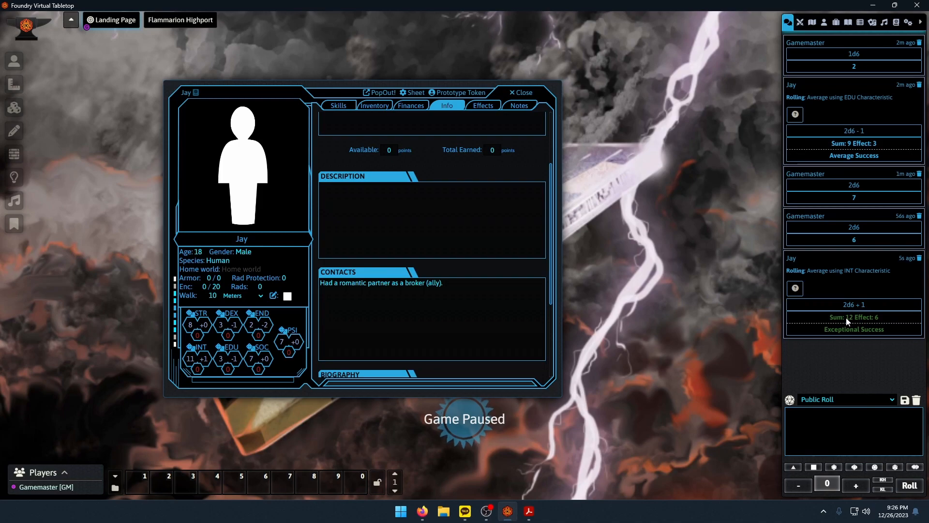
Switch to the rulebook, check the Broker column of the Ranks and Bonuses table for rank 1, and return to Foundry.
left_click(531, 511)
scroll(484, 382, "down", 3)
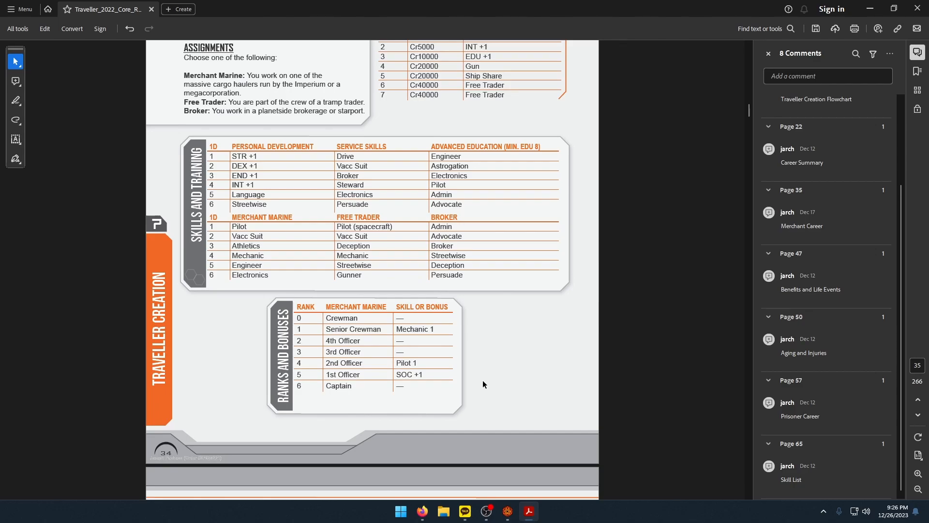
scroll(483, 384, "down", 5)
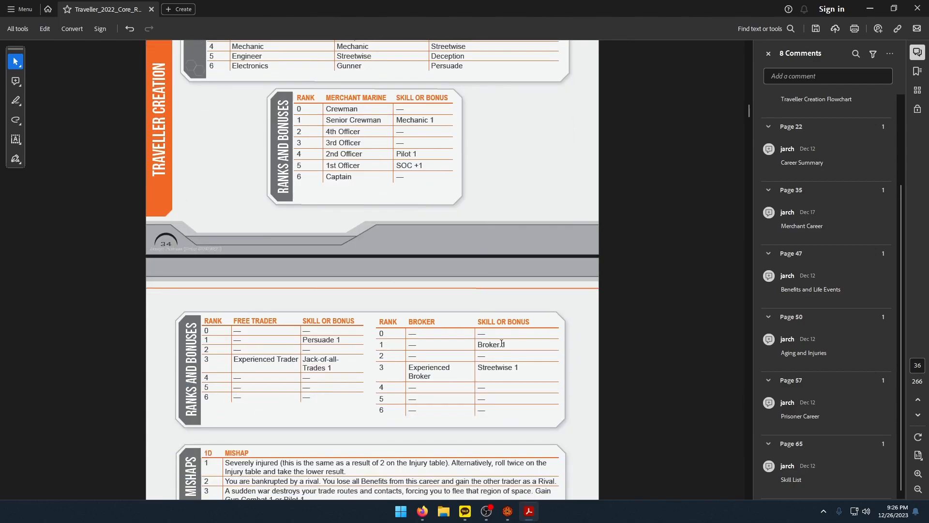
scroll(517, 348, "down", 1)
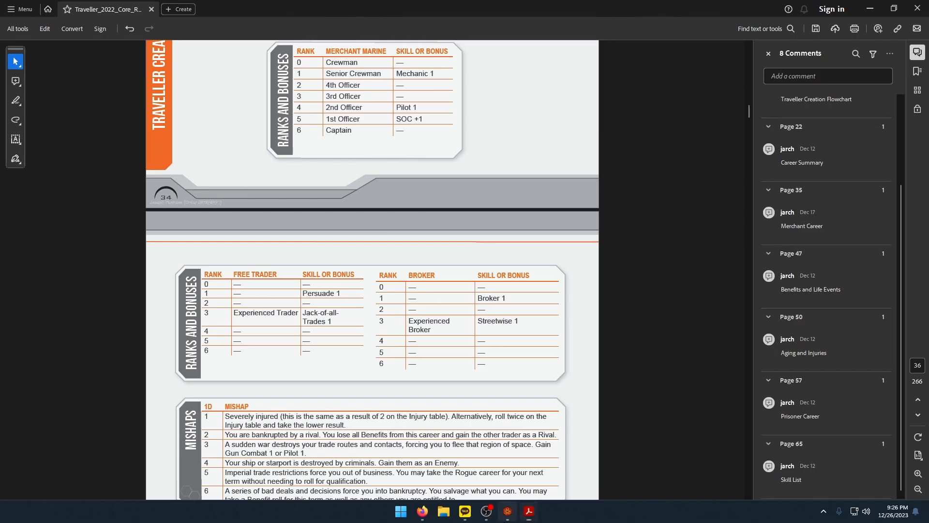
left_click(507, 511)
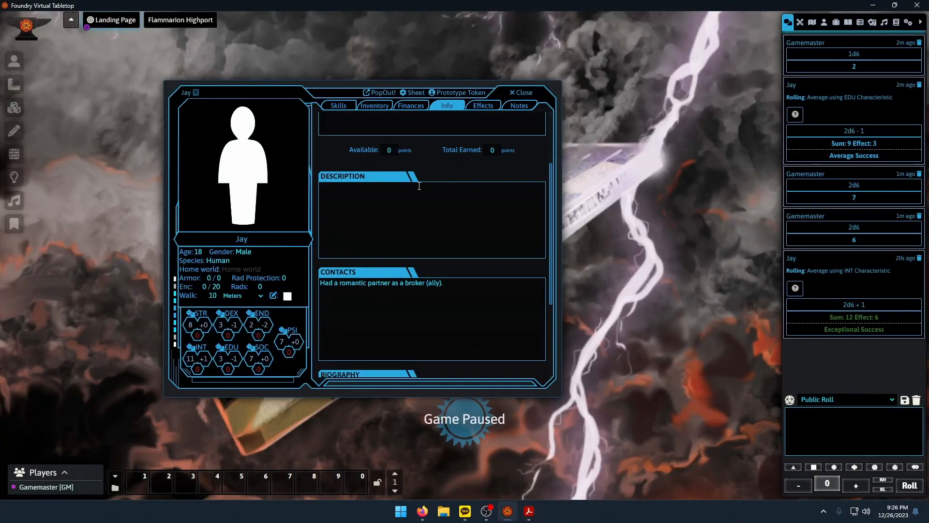
Append "(rank 1)" to the "Term 1 - Merchant Broker" entry in the Experience Points of Jay's info.
scroll(431, 251, "up", 2)
scroll(463, 274, "down", 1)
scroll(461, 275, "up", 1)
left_click(394, 232)
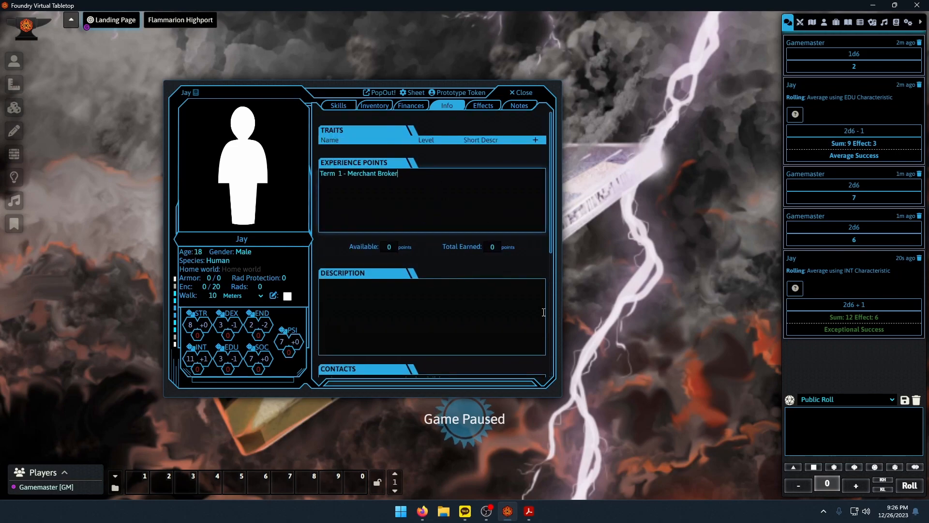
type("(ranke")
key("BackSpace")
type("1)")
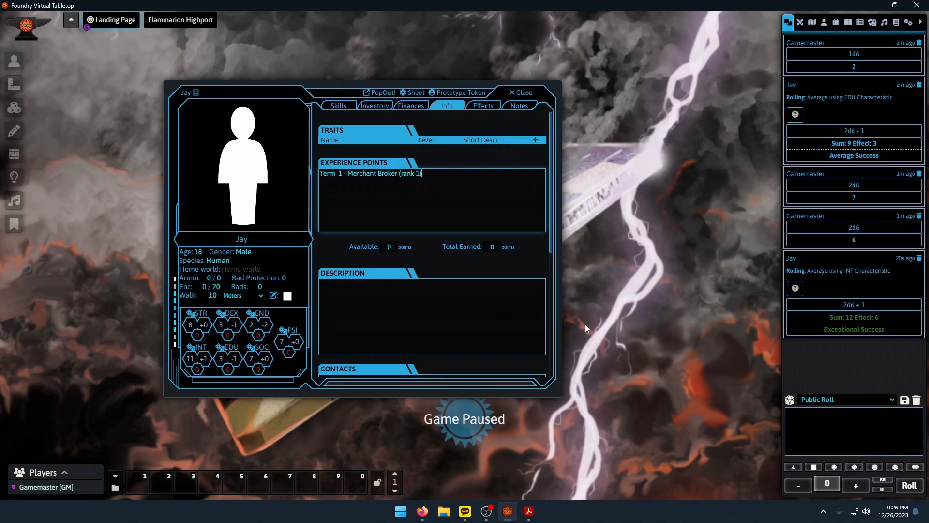
Add the Broker skill from the items list to Jay's sheet at base level 1 and check it among the skills.
left_click(836, 23)
scroll(854, 261, "down", 3)
scroll(855, 261, "up", 15)
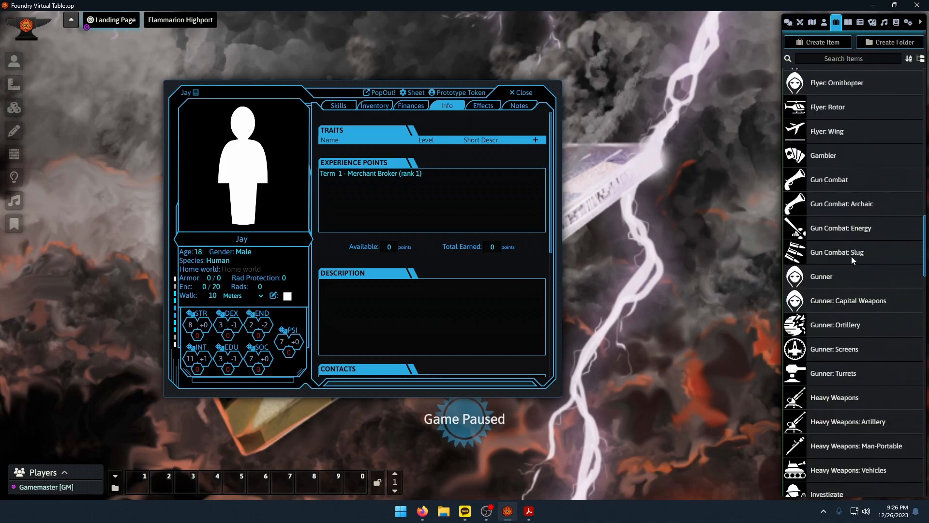
scroll(852, 261, "down", 3)
left_click_drag(824, 269, 439, 160)
left_click(339, 106)
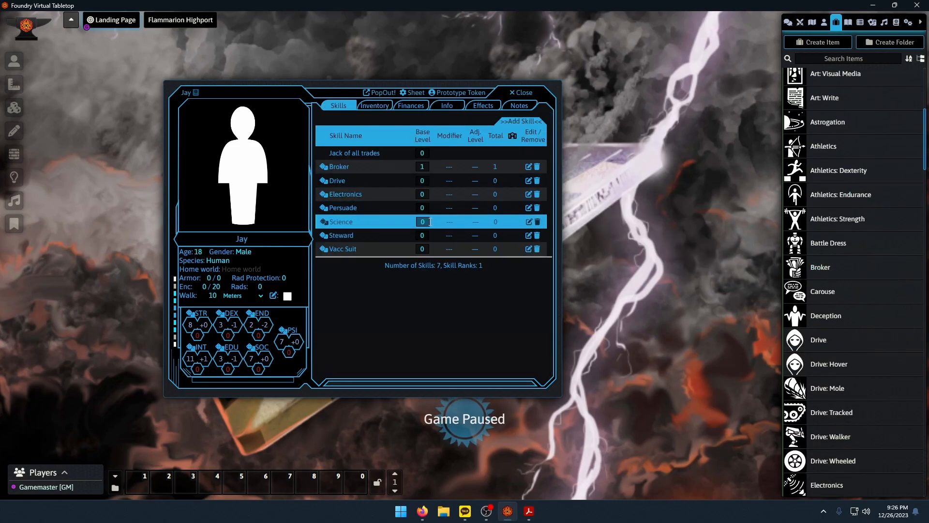
left_click(422, 167)
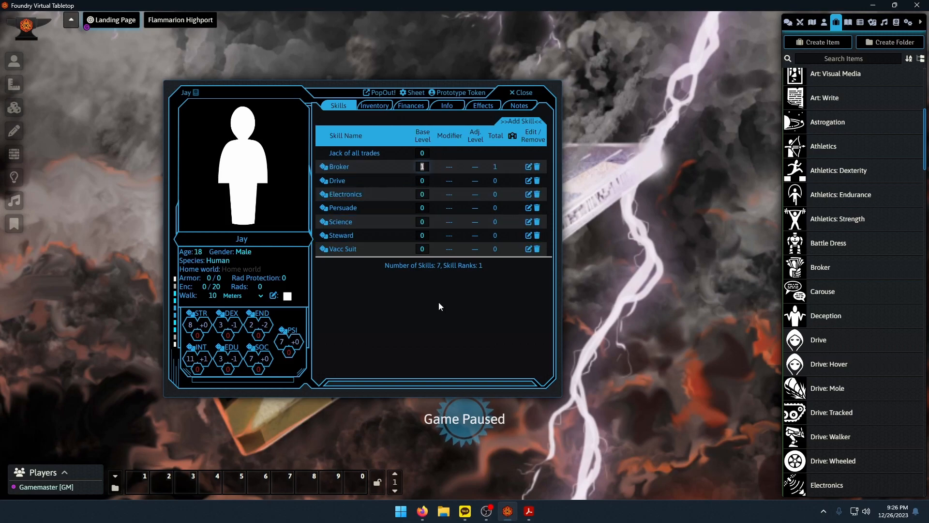
Check the Merchant career tables in the rulebook, return to Foundry and set Jay's age to 22.
left_click(530, 514)
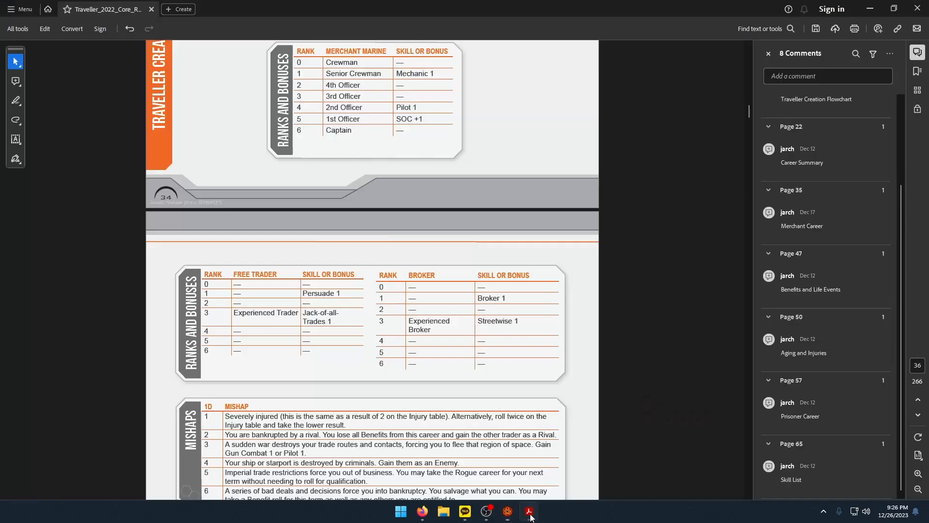
scroll(418, 355, "down", 4)
scroll(407, 415, "up", 10)
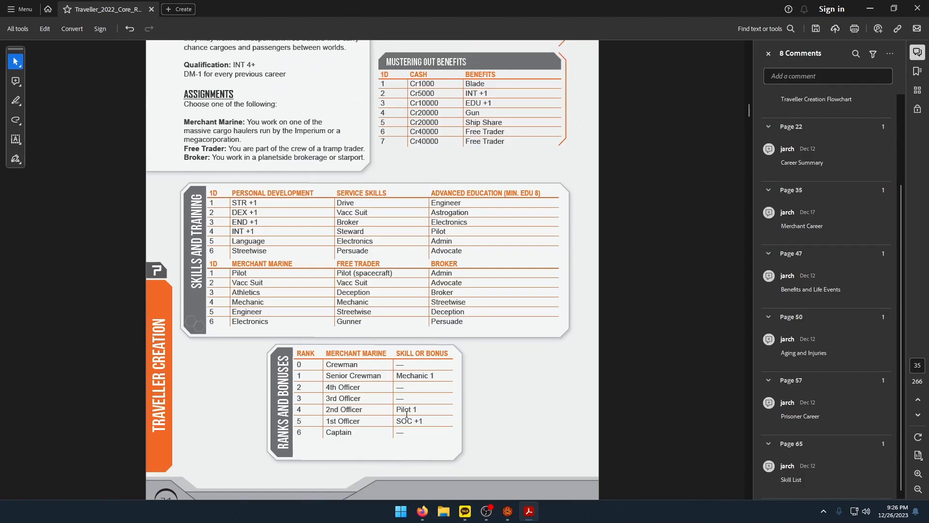
left_click(508, 503)
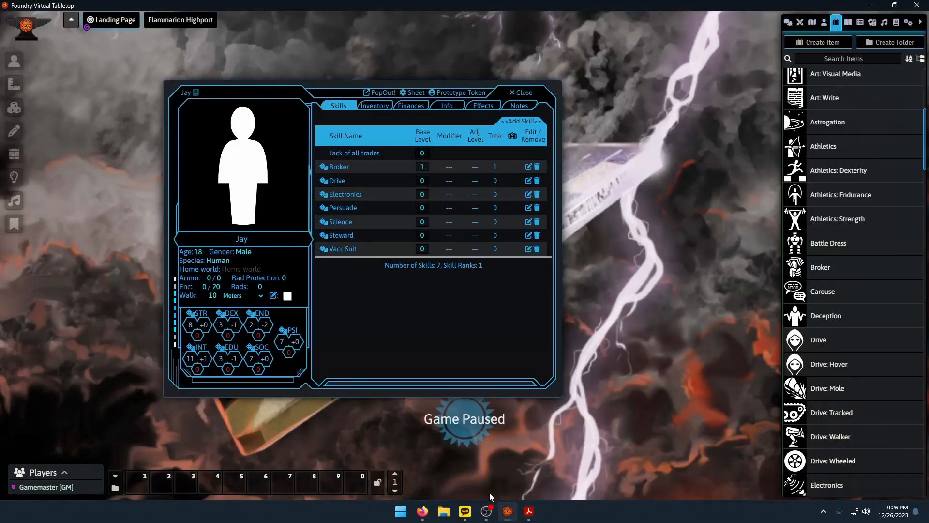
type("22")
left_click(287, 255)
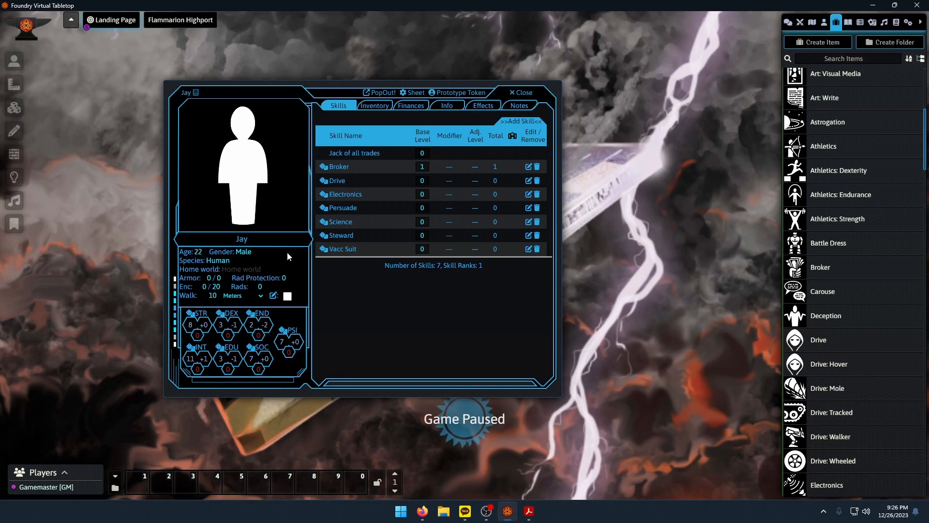
Review the Merchant career's progress and Skills and Training tables in the rulebook, then roll 1d6 in Foundry for a skill.
left_click(529, 511)
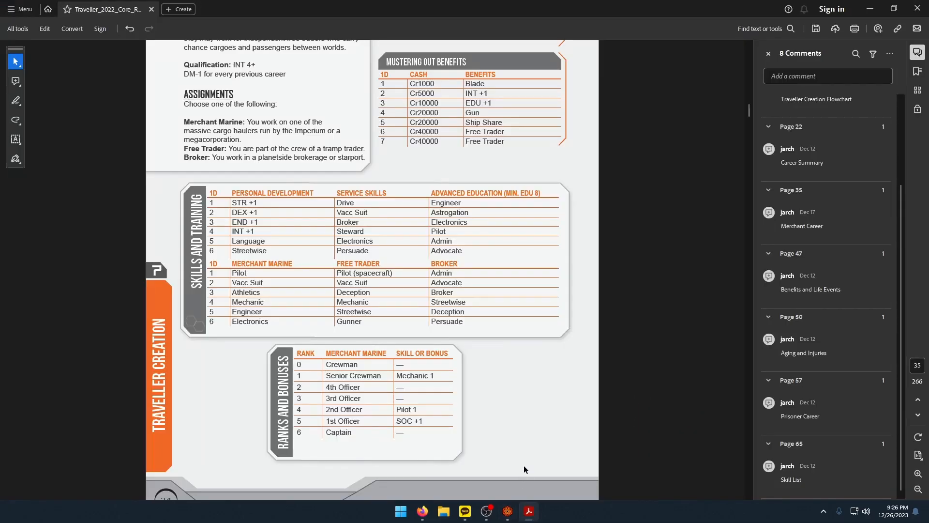
scroll(823, 256, "up", 3)
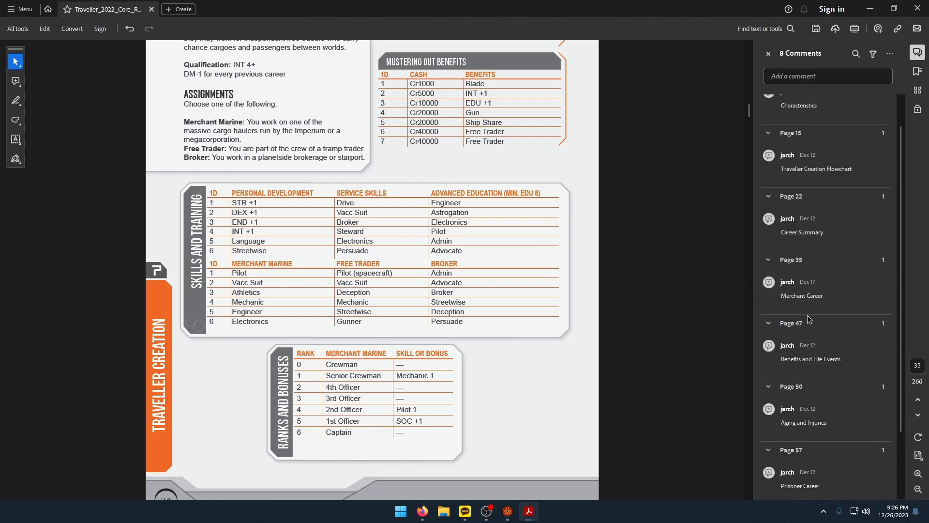
scroll(669, 319, "up", 5)
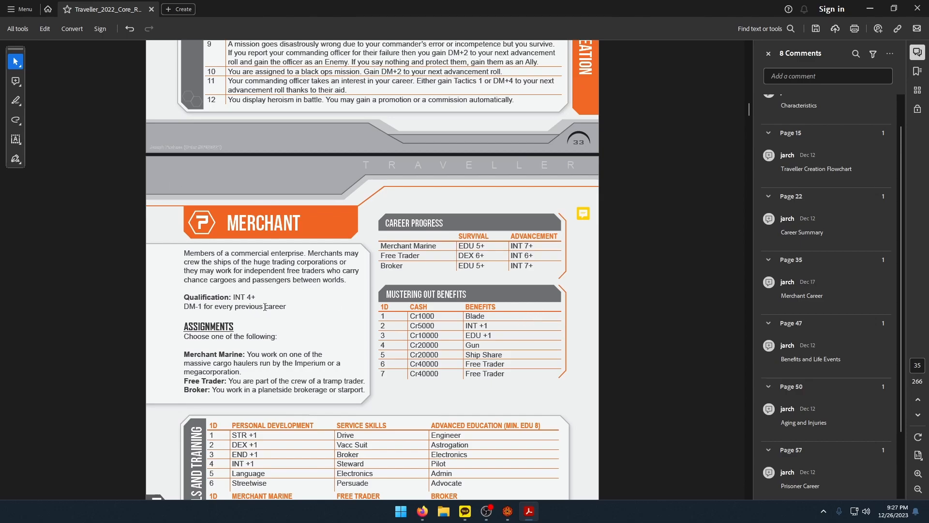
scroll(265, 307, "down", 3)
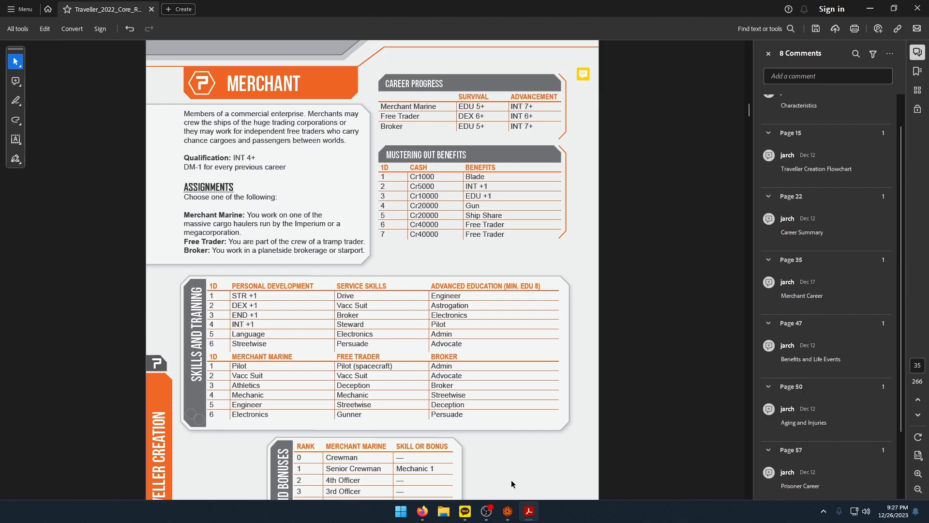
left_click(508, 510)
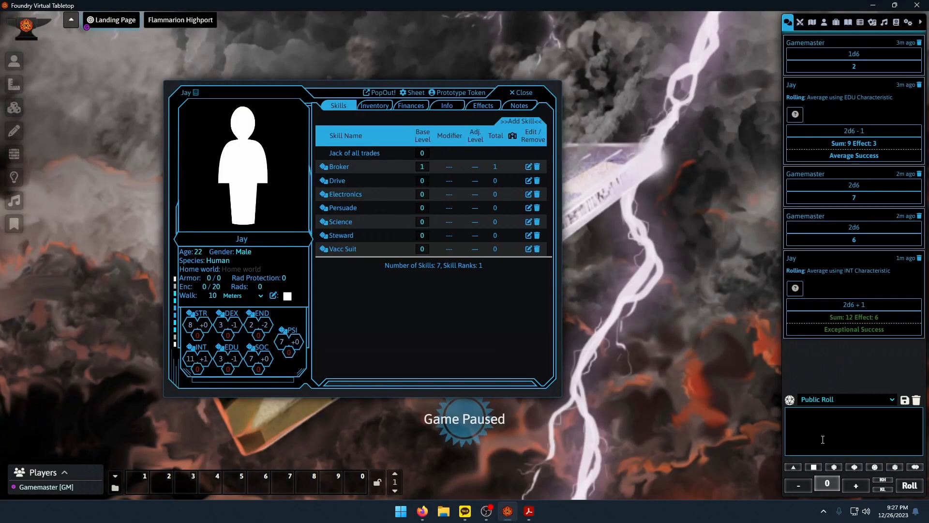
left_click(814, 466)
left_click(910, 486)
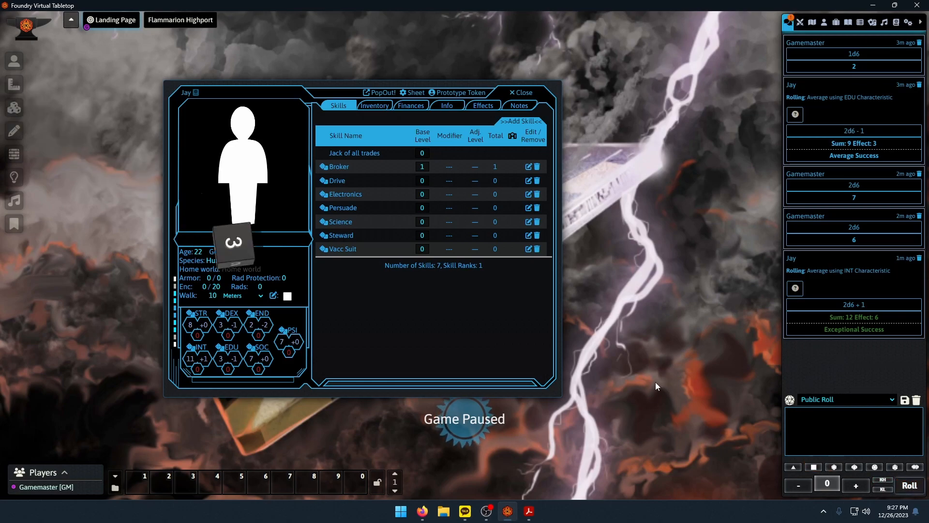
Look up the roll in the Personal Development column of the rulebook's Skills and Training table and return to Foundry.
left_click(529, 511)
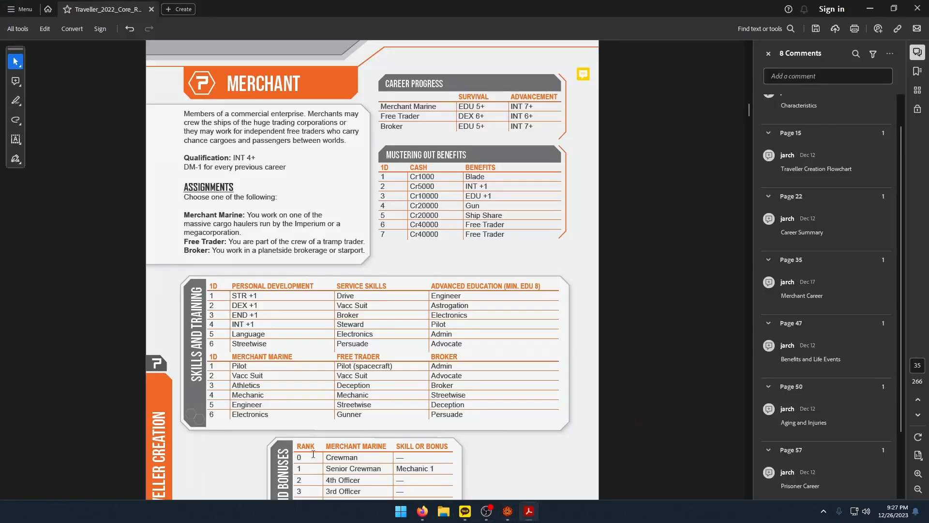
left_click_drag(273, 353, 268, 348)
left_click(268, 349)
left_click(507, 511)
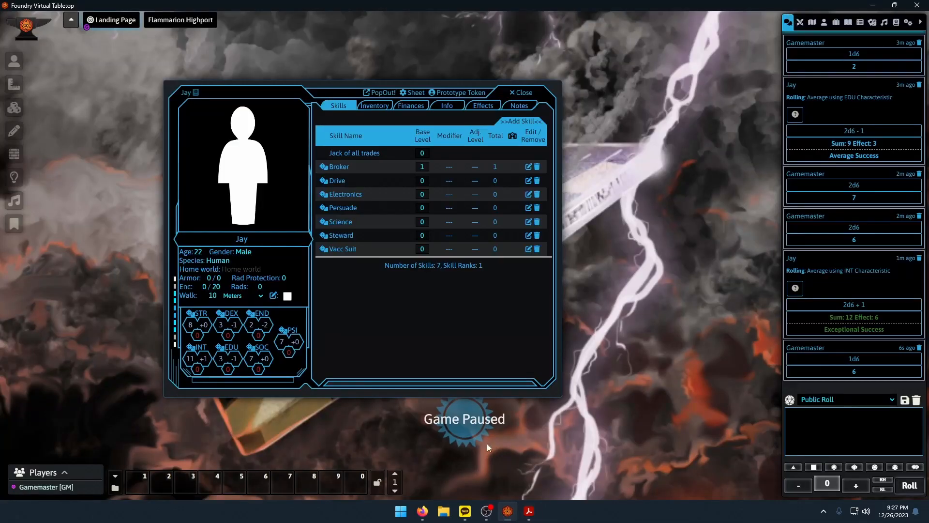
Add the Streetwise skill from the items list to Jay's skills at base level 1.
left_click(836, 22)
scroll(830, 303, "down", 15)
scroll(829, 421, "down", 20)
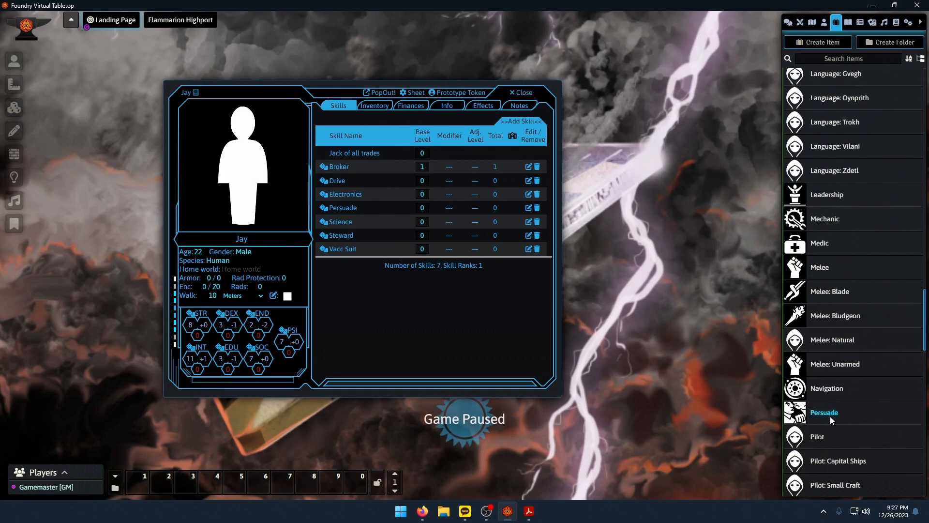
scroll(831, 417, "down", 10)
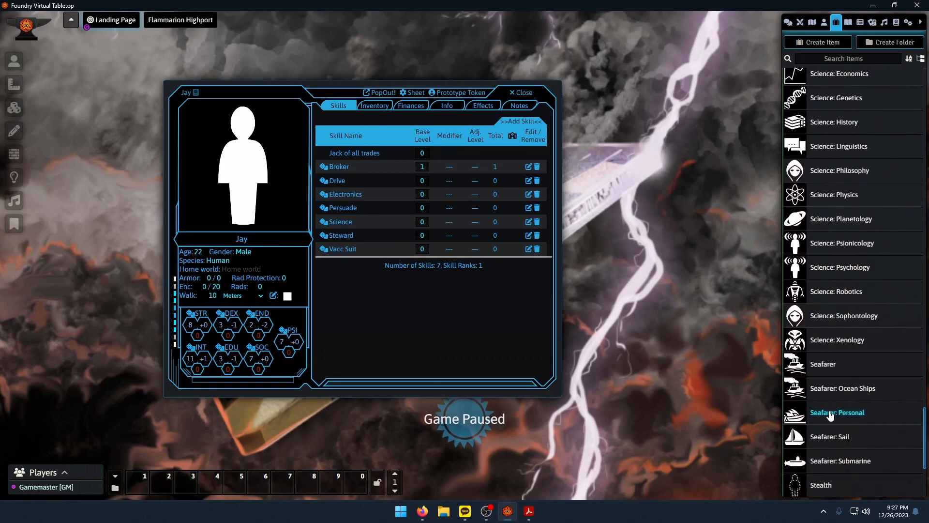
left_click_drag(830, 346, 436, 221)
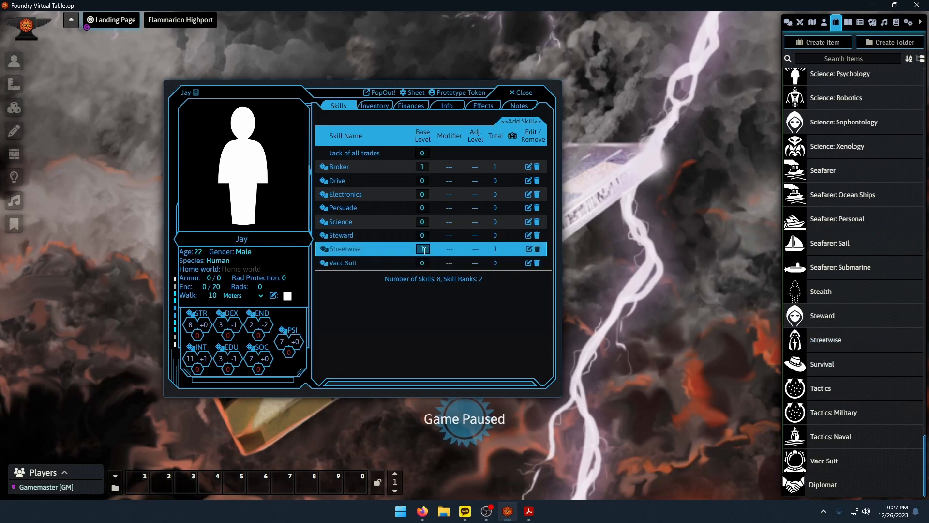
Roll an Average EDU characteristic check for Jay's survival in the next Broker term.
key("alt+Tab")
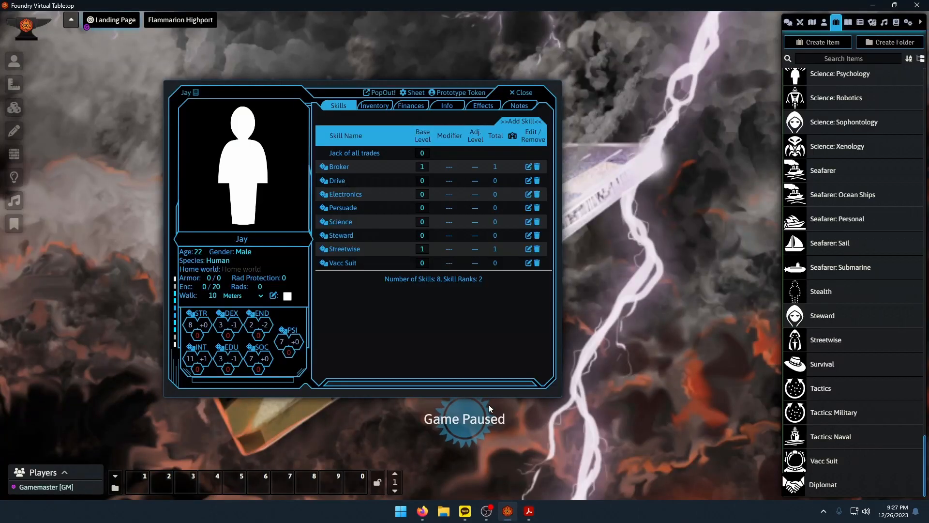
left_click(224, 348)
left_click(444, 319)
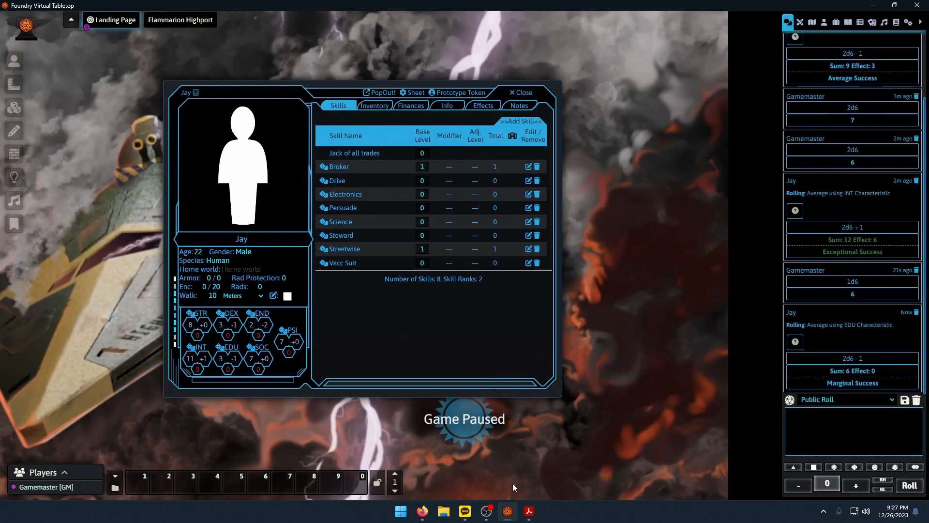
Find the Merchant Events table in the rulebook, return to Foundry and roll 2d6 for it.
left_click(529, 510)
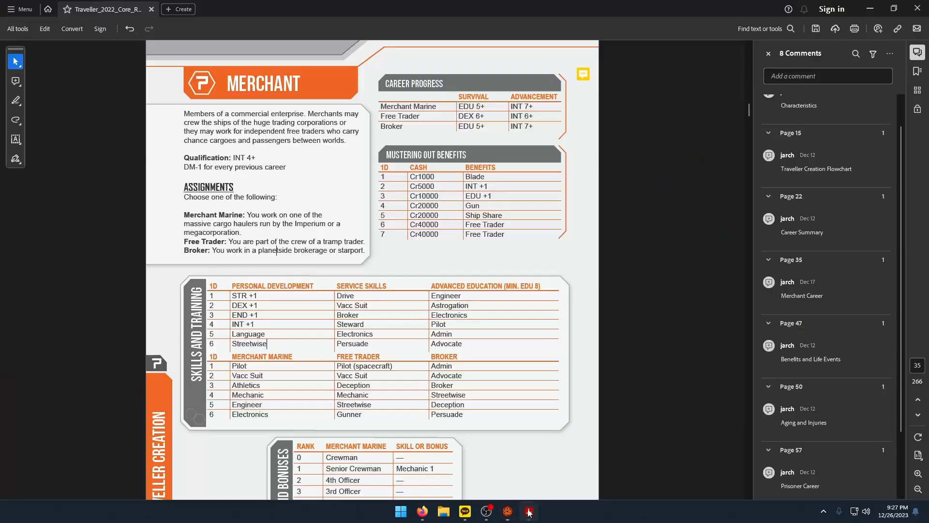
scroll(381, 302, "down", 10)
scroll(381, 302, "down", 5)
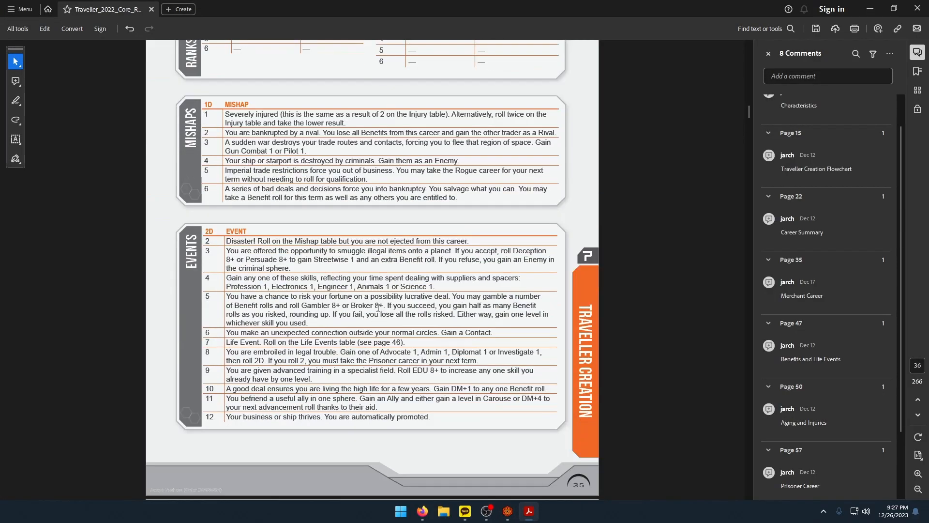
left_click(508, 510)
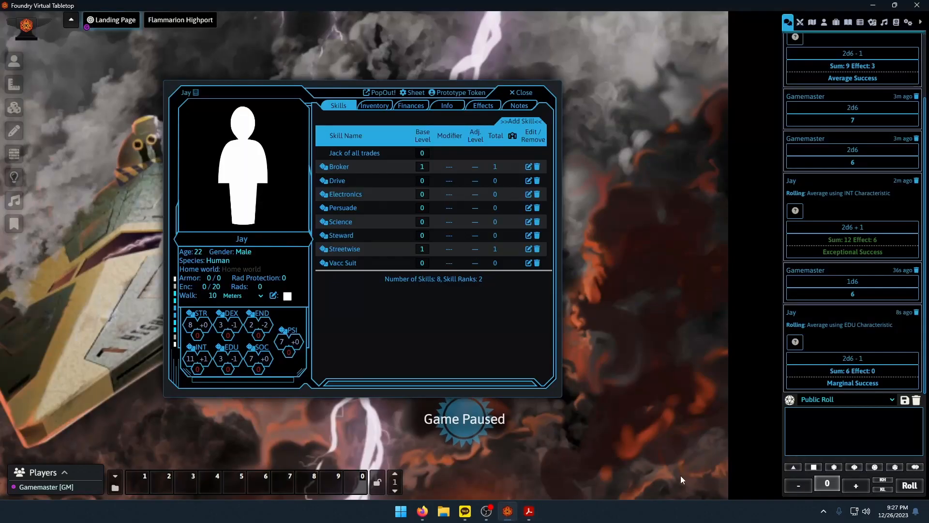
left_click(909, 486)
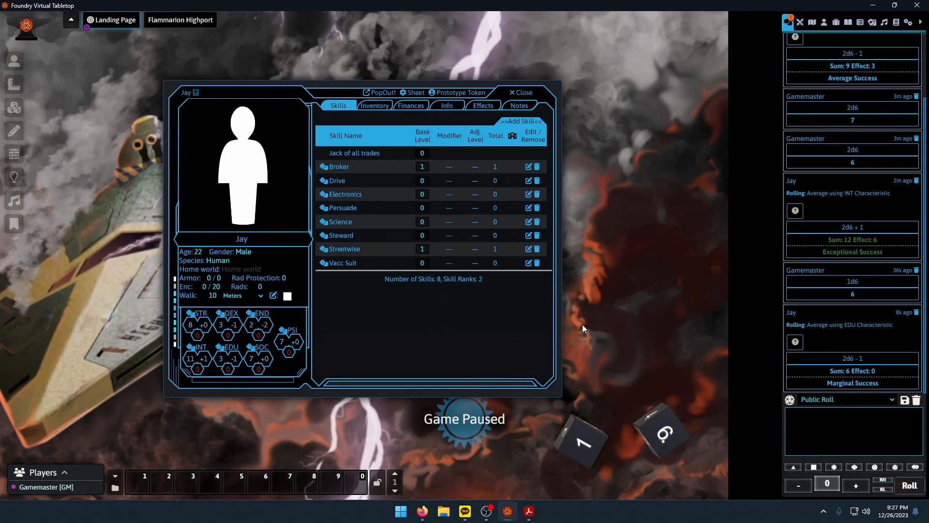
Find the Life Events table in the rulebook, return to Foundry and roll 2d6 for it.
left_click(529, 511)
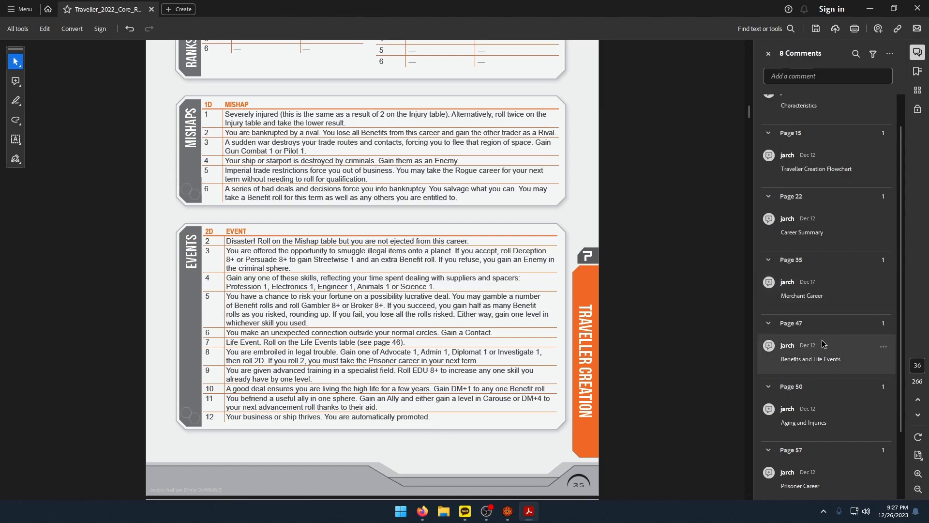
left_click(818, 363)
scroll(450, 318, "down", 2)
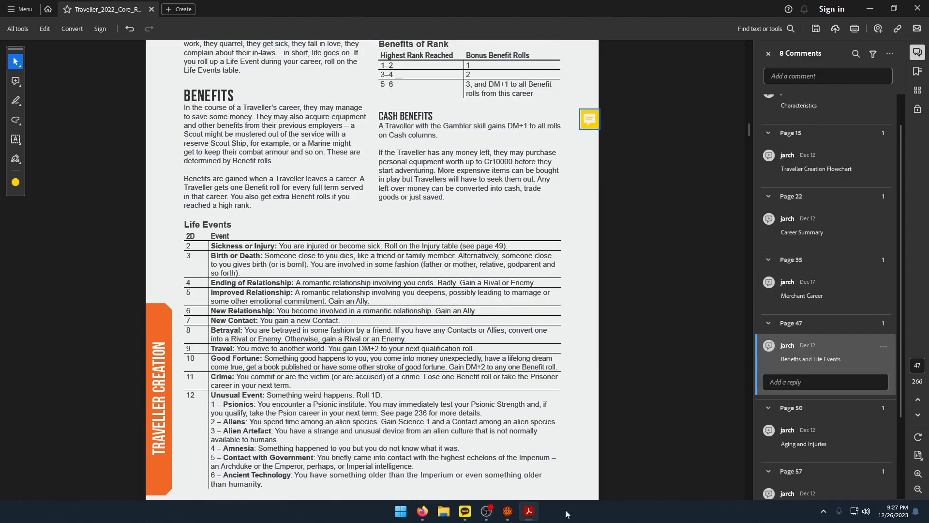
left_click(507, 511)
left_click(813, 468)
left_click(814, 468)
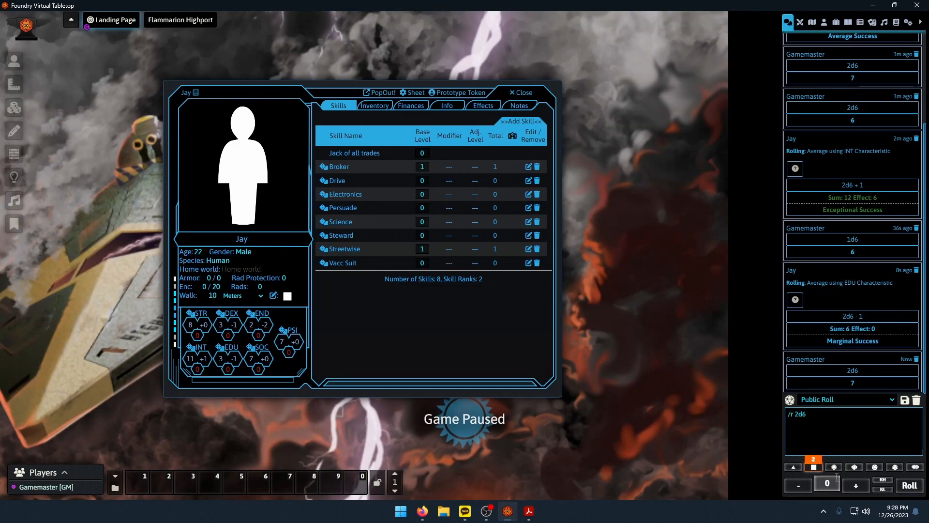
left_click(909, 486)
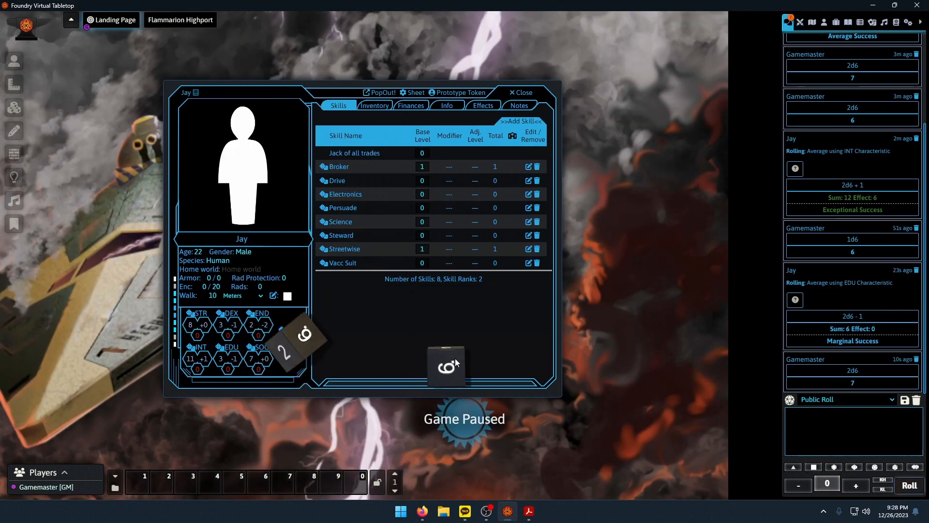
Look up the rolled life event in the rulebook and add "This relationship has broken down and become a rivalry." to Jay's Contacts in Foundry.
left_click(529, 511)
scroll(245, 375, "down", 1)
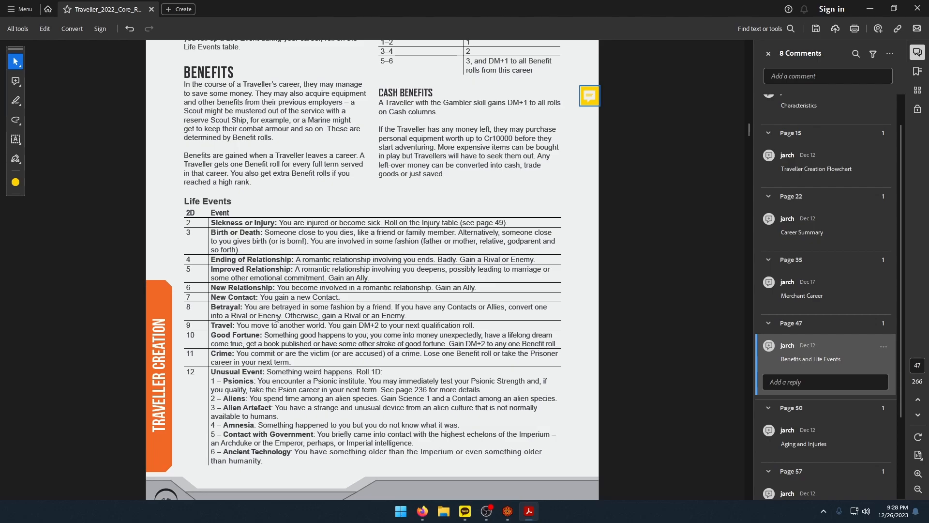
left_click(507, 511)
left_click(447, 106)
scroll(461, 272, "down", 5)
left_click(467, 151)
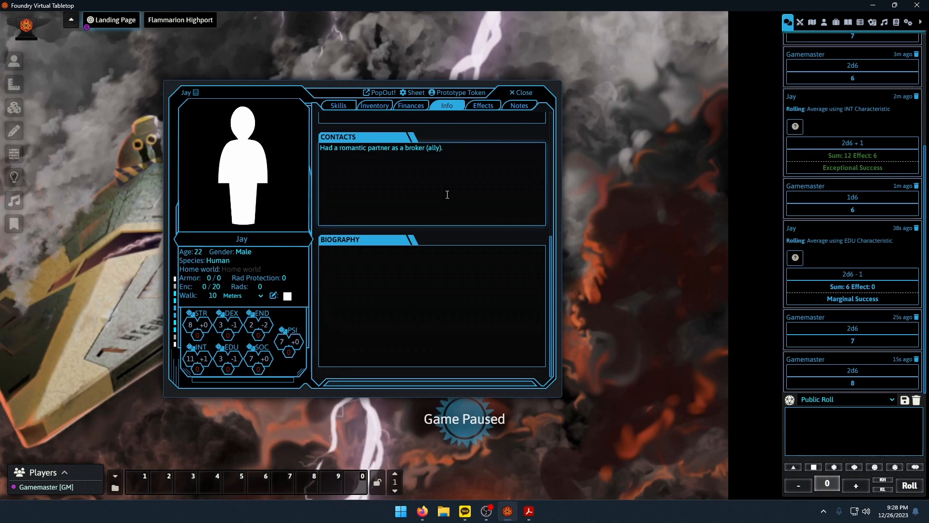
type("This relationship ha")
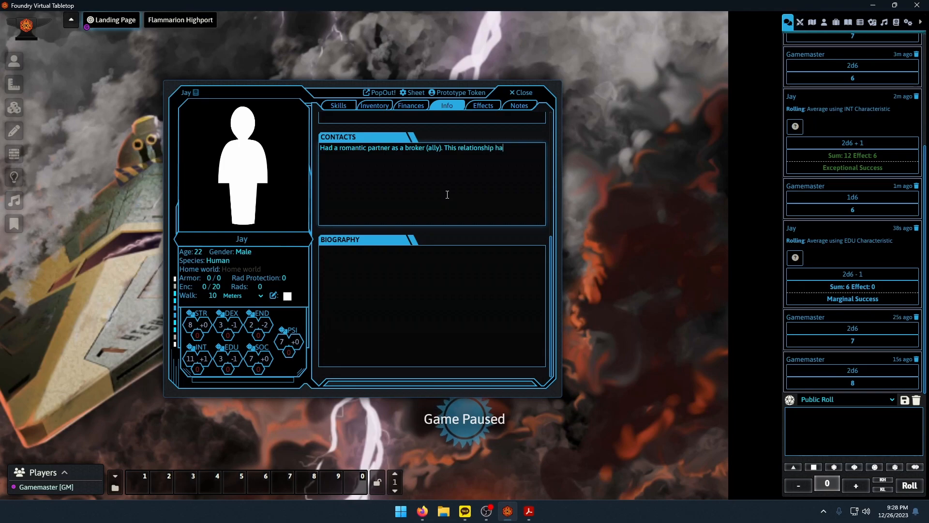
type("s bolsso")
key("ctrl+BackSpace")
type("broken down and become a rivalry.")
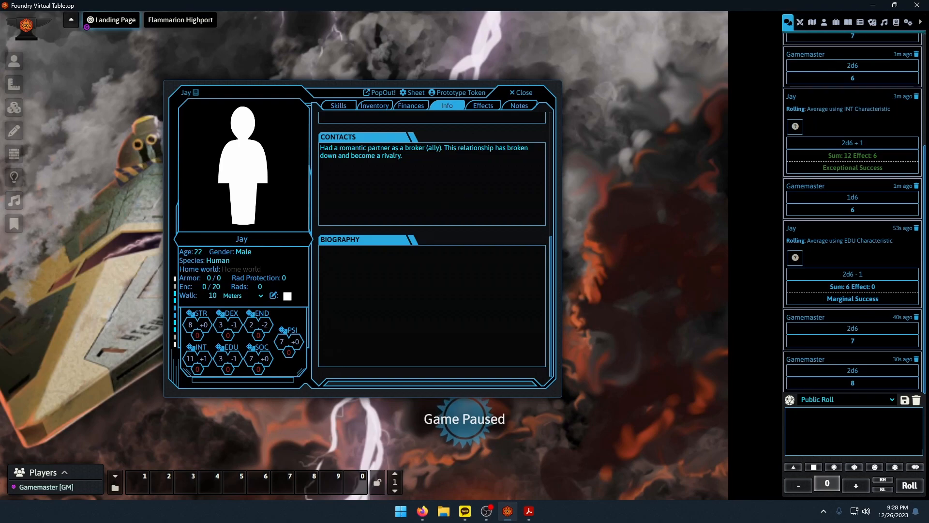
Look up the Broker advancement requirement in the rulebook, return to Foundry and roll an Average INT characteristic check for Jay.
left_click(529, 515)
left_click(857, 300)
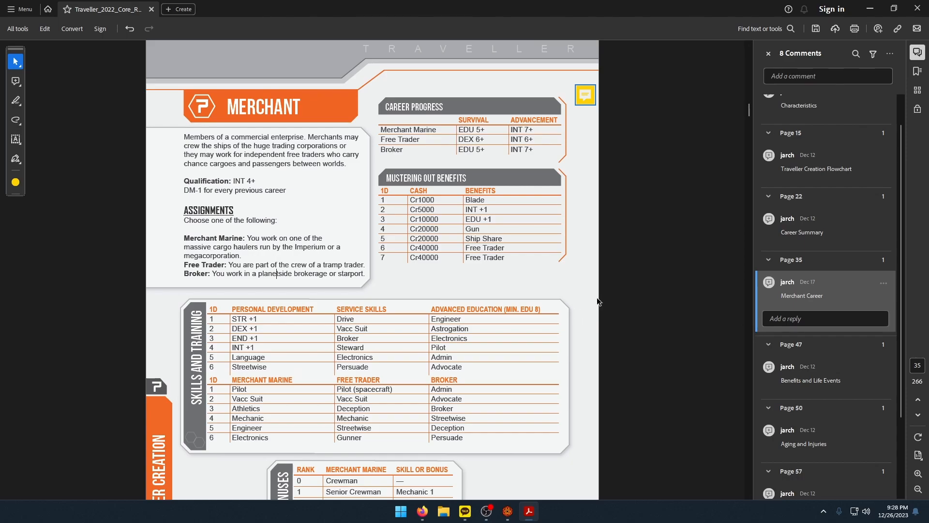
scroll(600, 291, "down", 1)
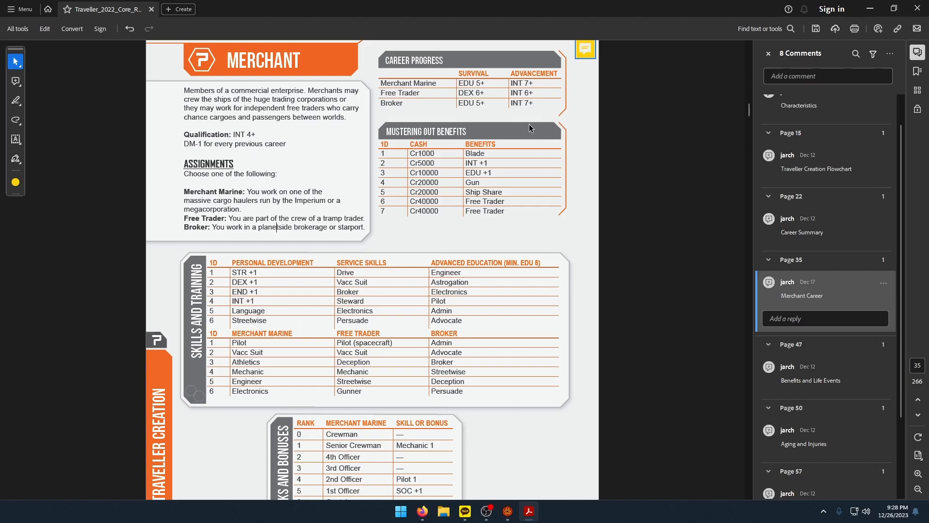
left_click(507, 511)
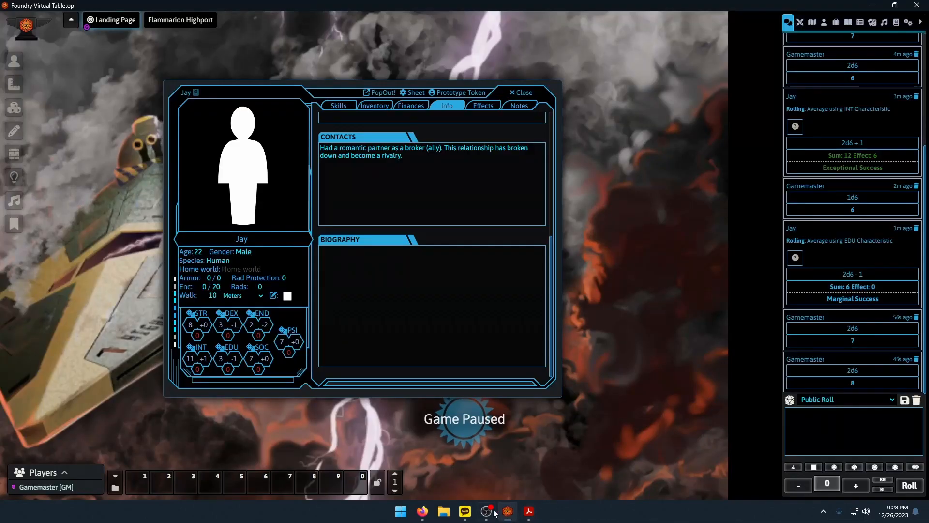
left_click(190, 355)
left_click(415, 315)
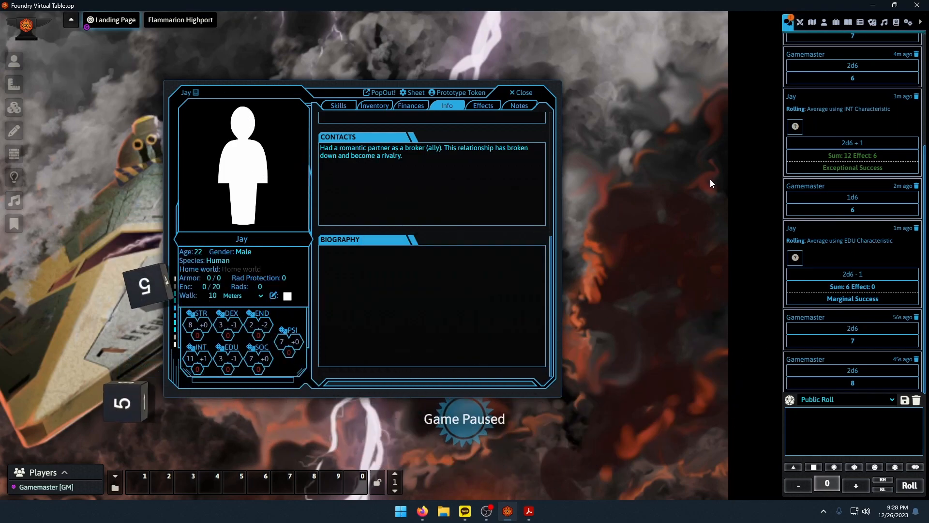
Add the line "Term 2 - Merchant Broker (rank 2)" to Jay's Experience Points notes.
mouse_move(530, 514)
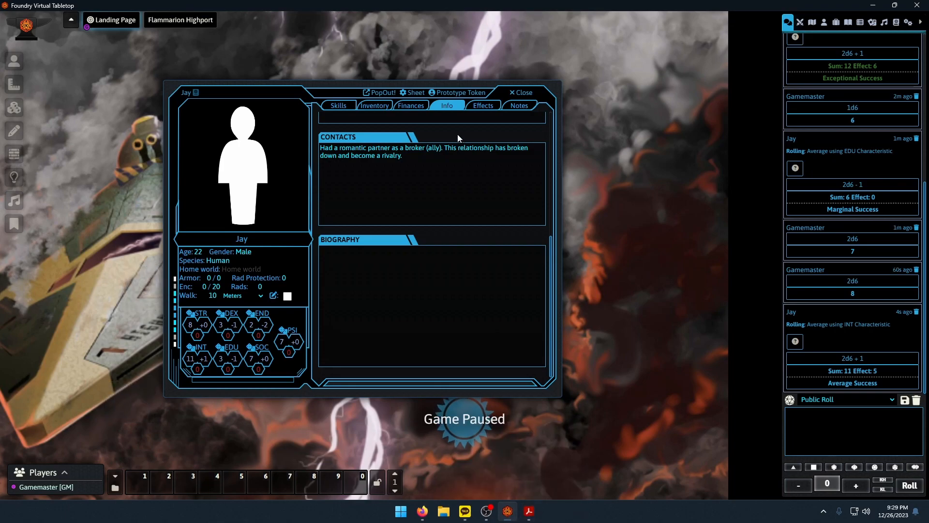
scroll(416, 228, "up", 5)
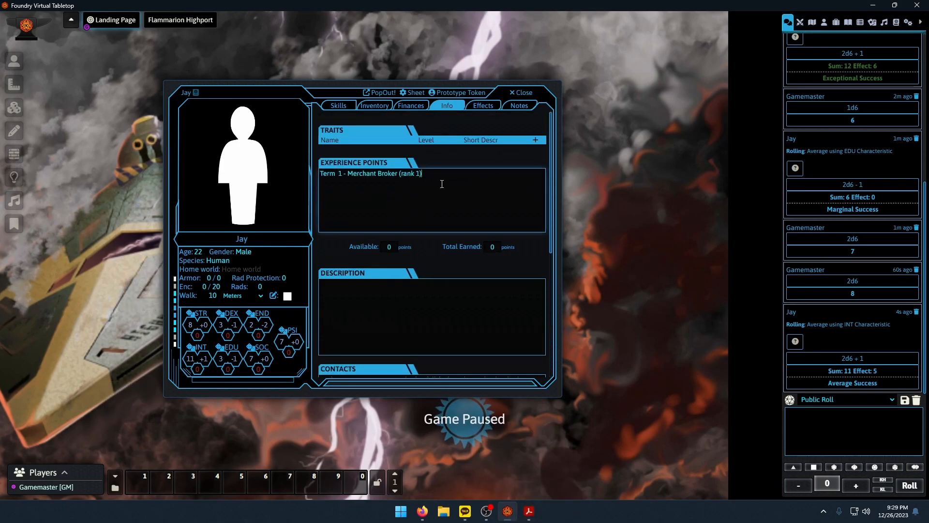
key("Return")
type("Term 2 - Merchant Broker (rank 2)")
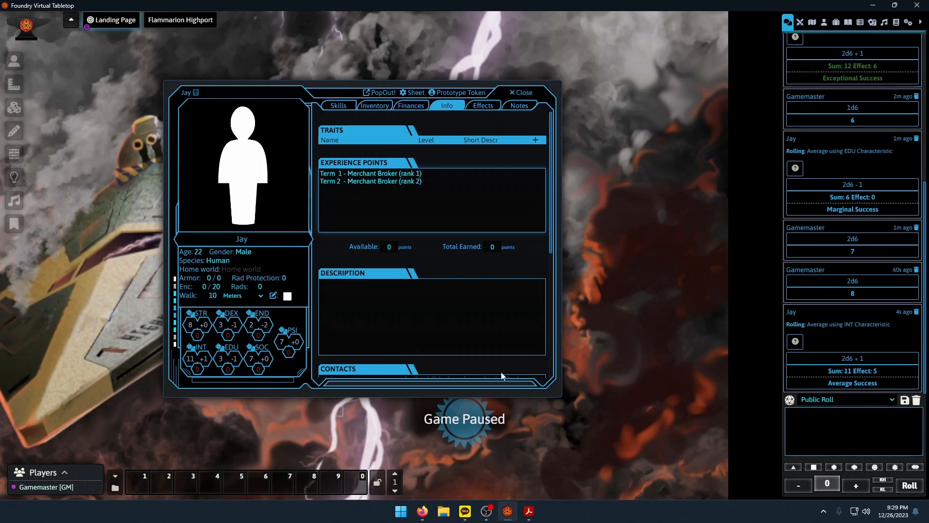
Switch to the rulebook and examine the Broker Ranks and Bonuses table for the rank 2 entry, along with the surrounding Merchant career tables.
left_click(529, 511)
scroll(534, 384, "down", 2)
scroll(534, 383, "down", 5)
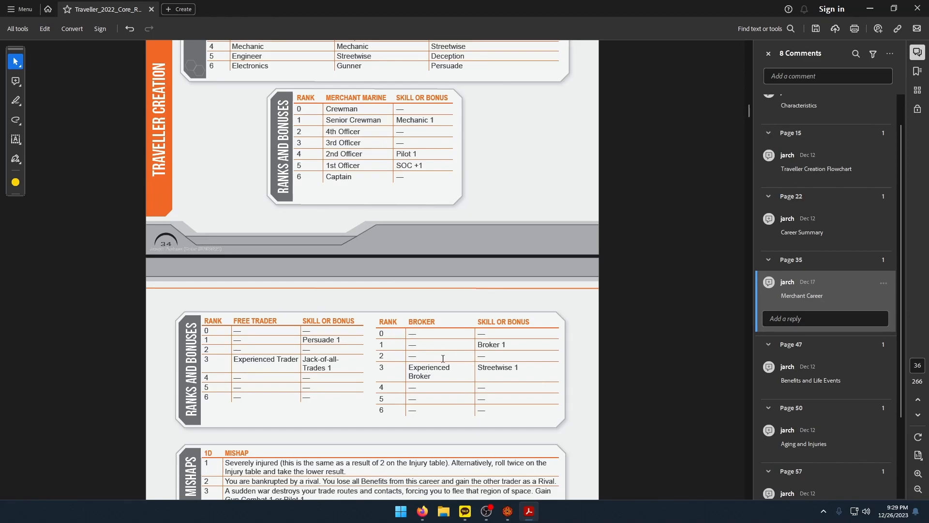
left_click_drag(502, 367, 403, 335)
left_click(475, 389)
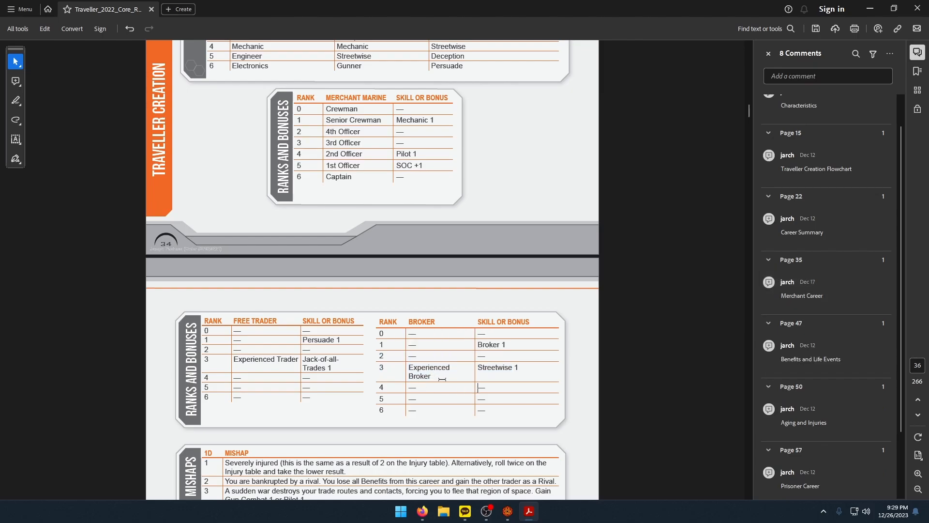
triple_click(509, 365)
left_click(523, 390)
scroll(522, 368, "down", 4)
scroll(531, 376, "down", 1)
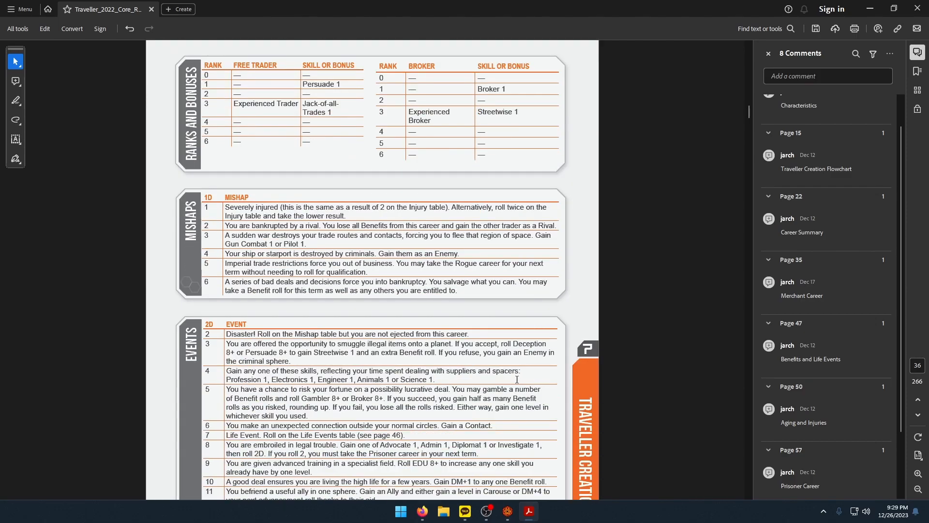
scroll(507, 407, "up", 9)
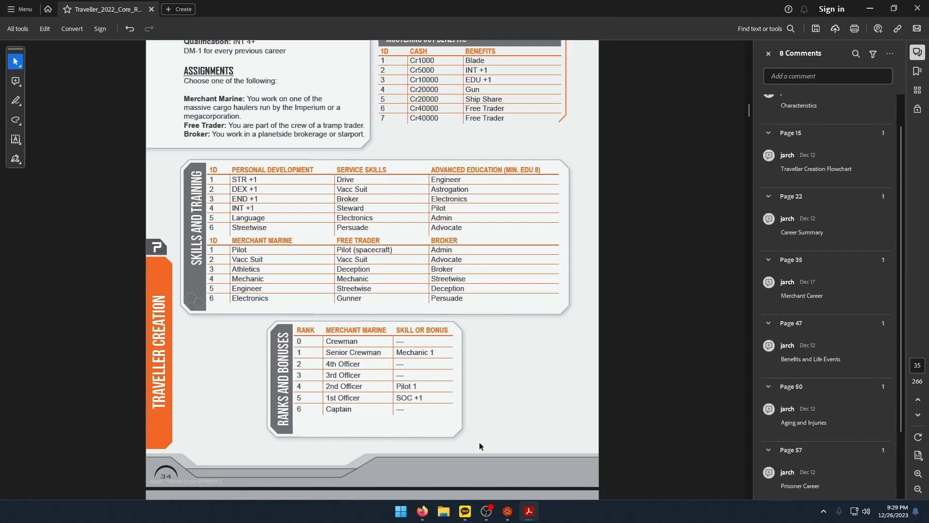
scroll(488, 416, "down", 4)
scroll(482, 423, "up", 8)
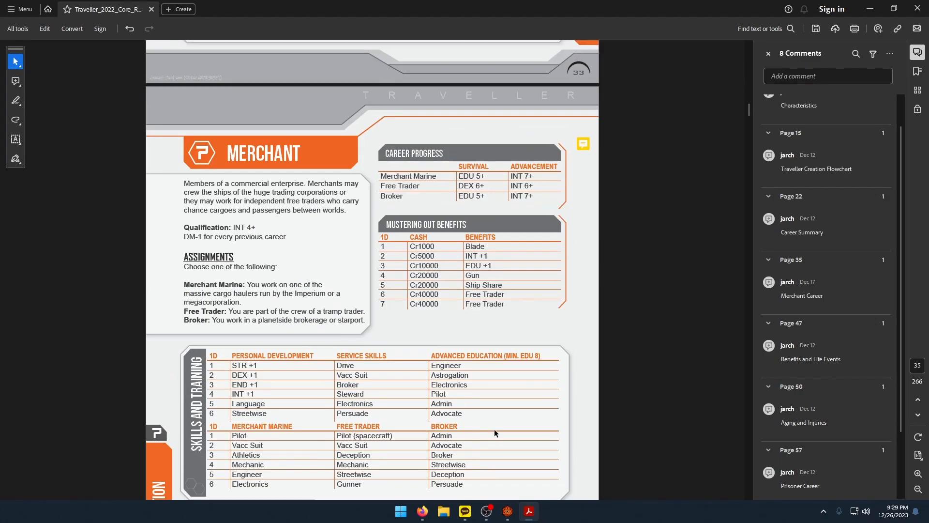
Return to Foundry and set Jay's age to 26.
left_click(507, 511)
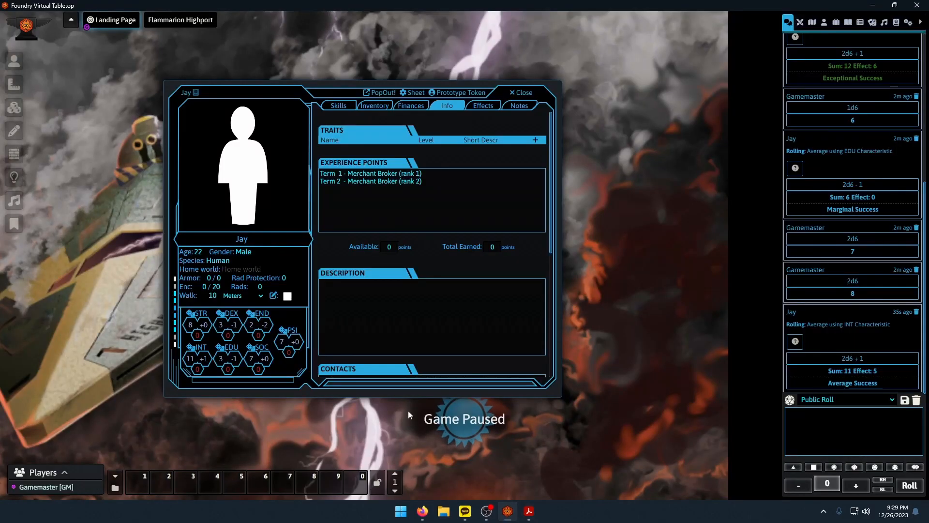
left_click(198, 251)
type("26")
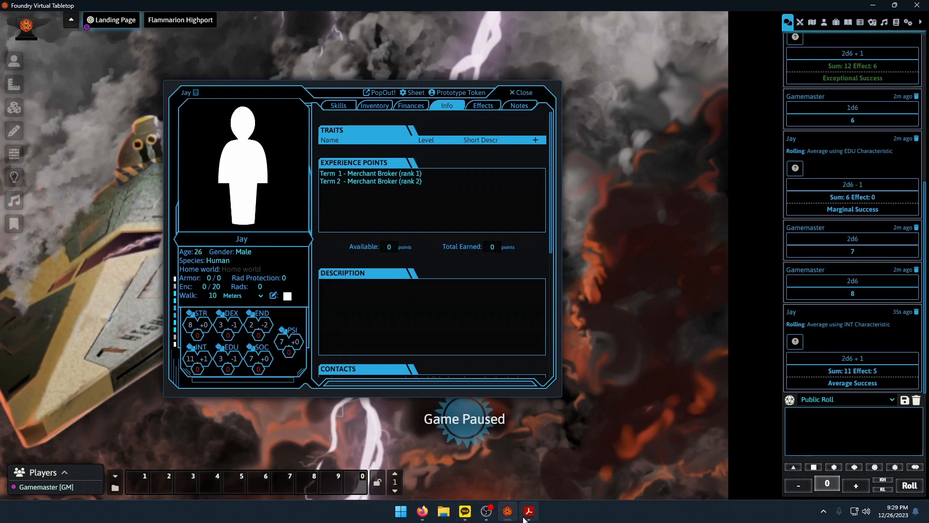
mouse_move(526, 519)
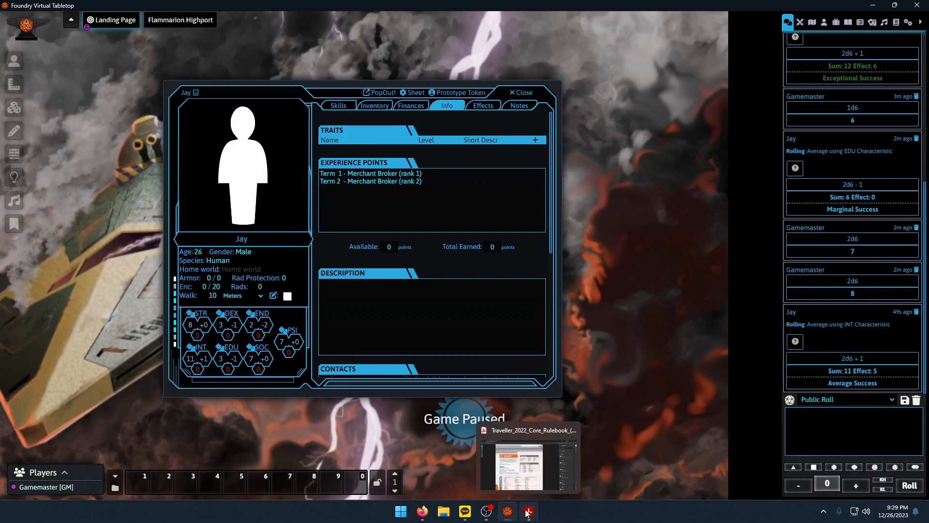
left_click(412, 301)
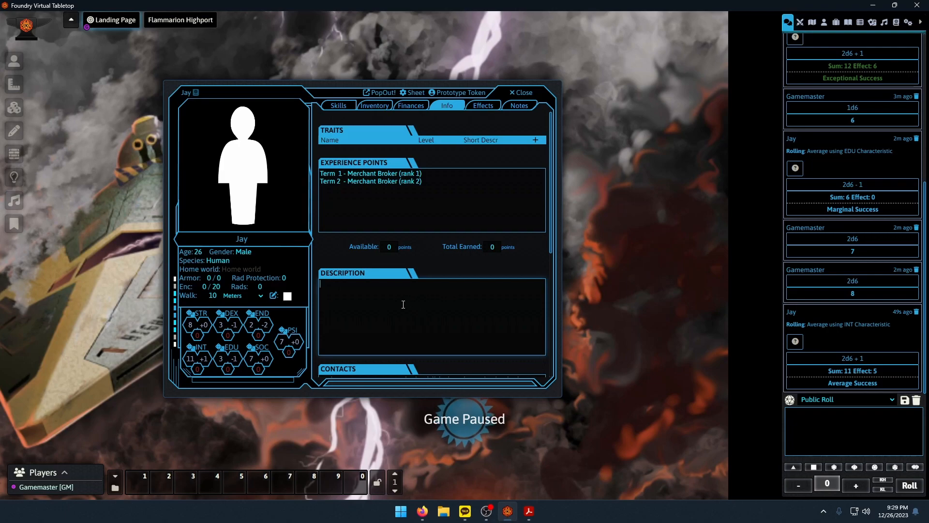
Open Jay's skills list, switch to the rulebook and examine the Merchant Mustering Out Benefits table.
left_click(338, 105)
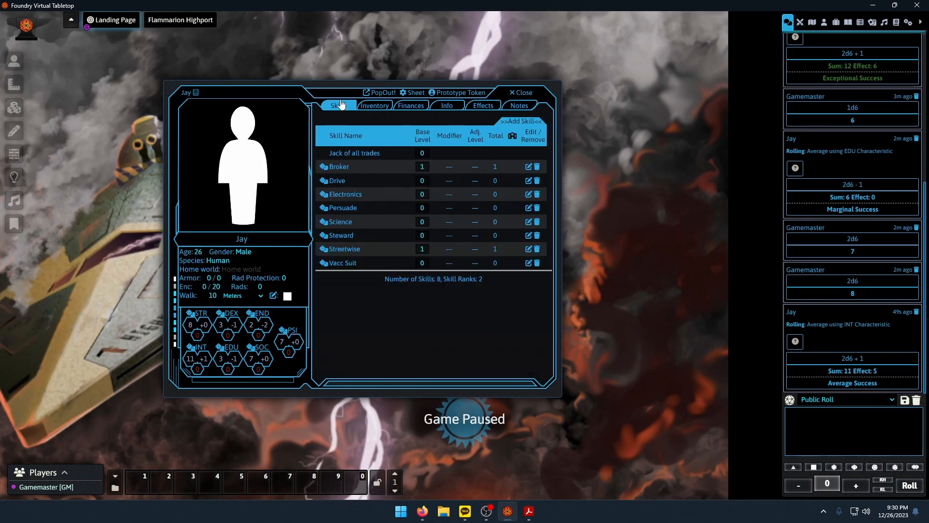
key("alt+Tab")
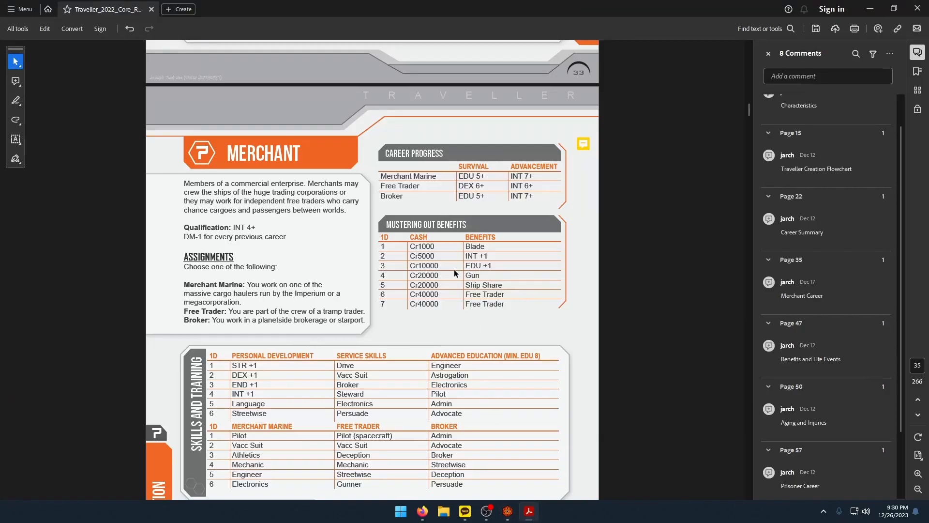
left_click_drag(385, 226, 424, 245)
left_click(521, 285)
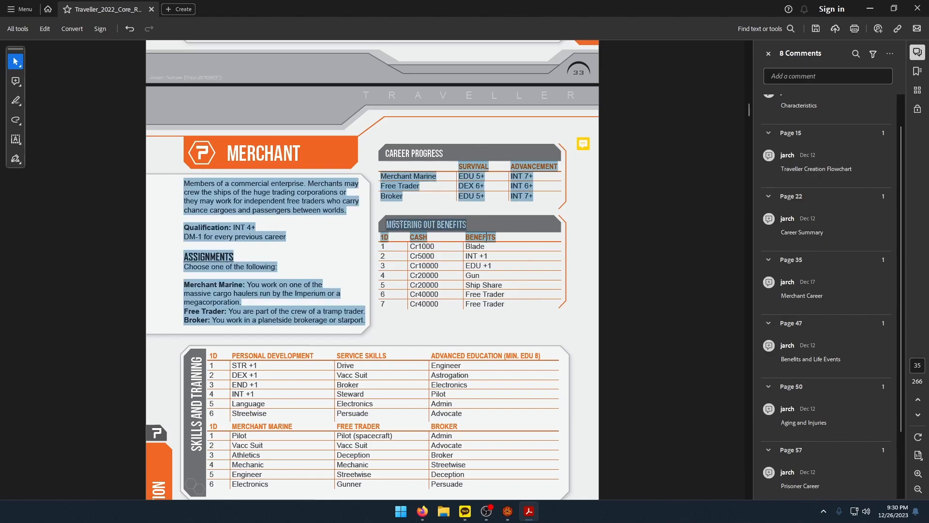
left_click(443, 261)
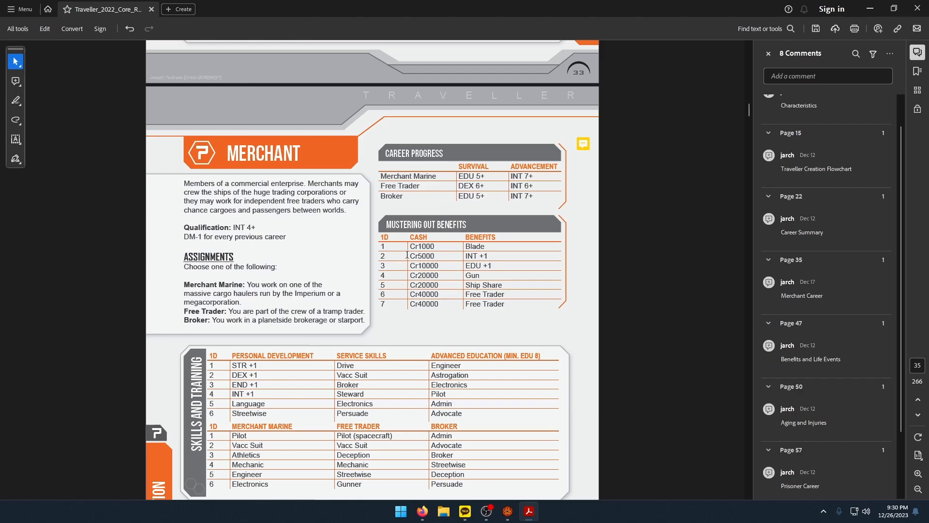
Open the rulebook's Benefits and Life Events page and examine the Benefits of Rank table for bonus benefit rolls.
left_click(836, 366)
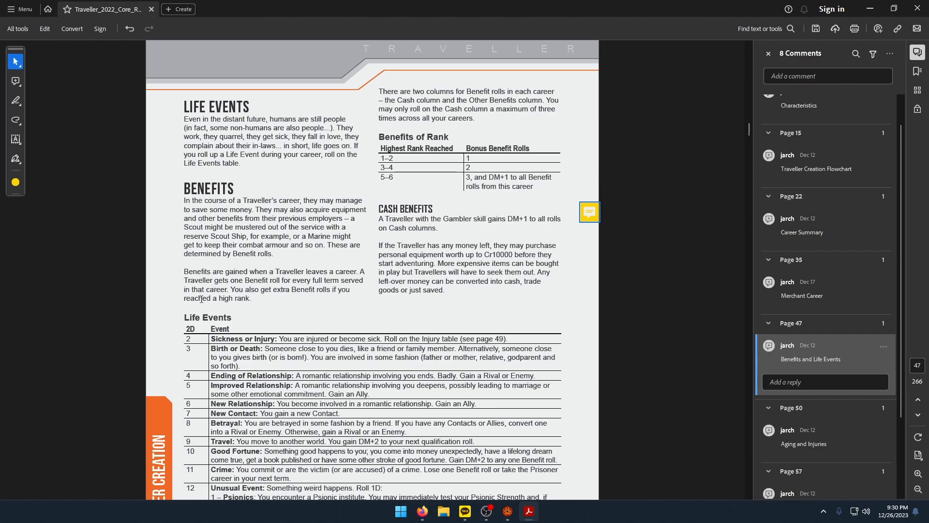
left_click(448, 155)
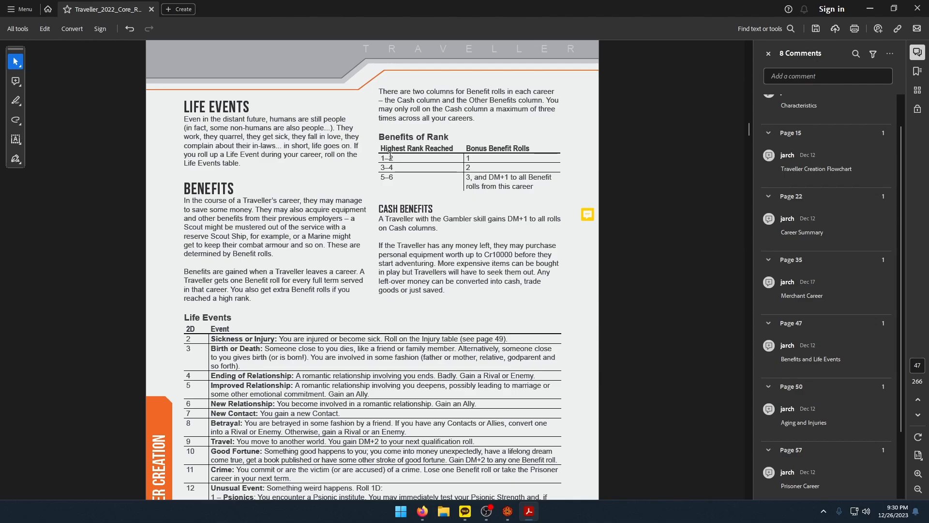
left_click_drag(380, 157, 407, 157)
left_click_drag(405, 159, 381, 159)
left_click(476, 160)
mouse_move(473, 167)
left_mouse_down()
mouse_move(458, 160)
mouse_move(464, 164)
left_mouse_up()
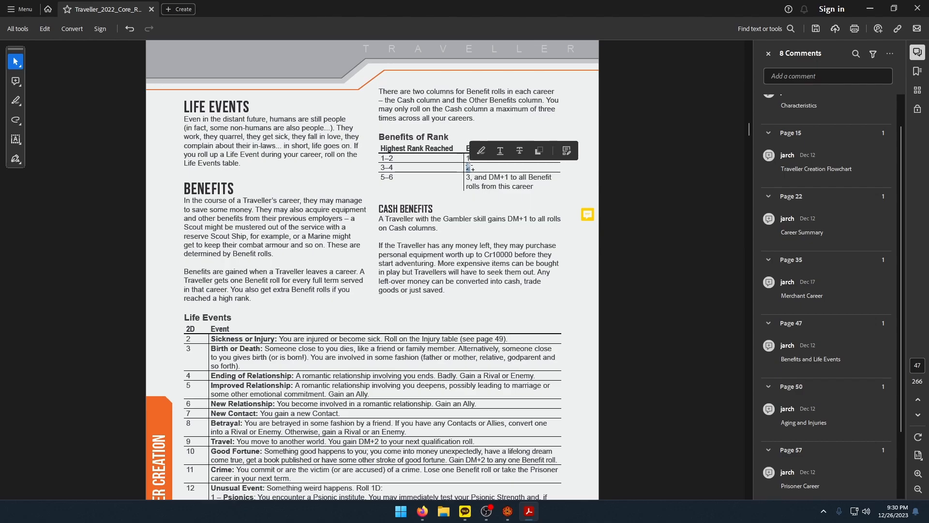
left_click(466, 158)
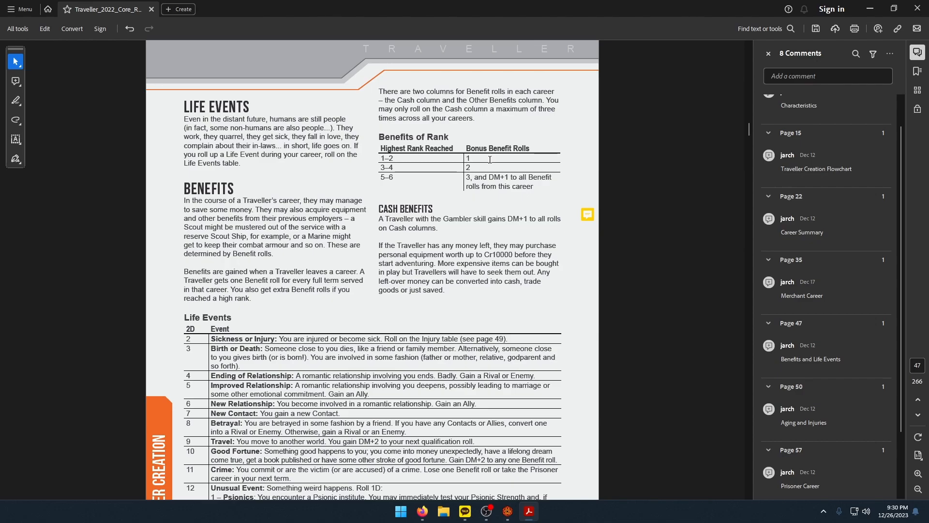
left_click_drag(395, 167, 413, 154)
Check the Merchant Mustering Out Benefits table in the rulebook, then return to Foundry and roll 1d6 three times for the benefits.
left_click(803, 291)
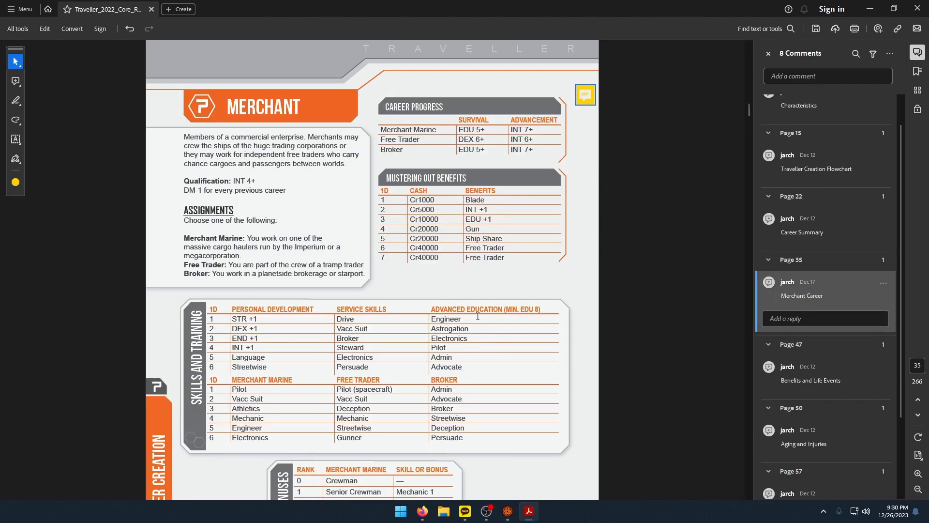
left_click(464, 283)
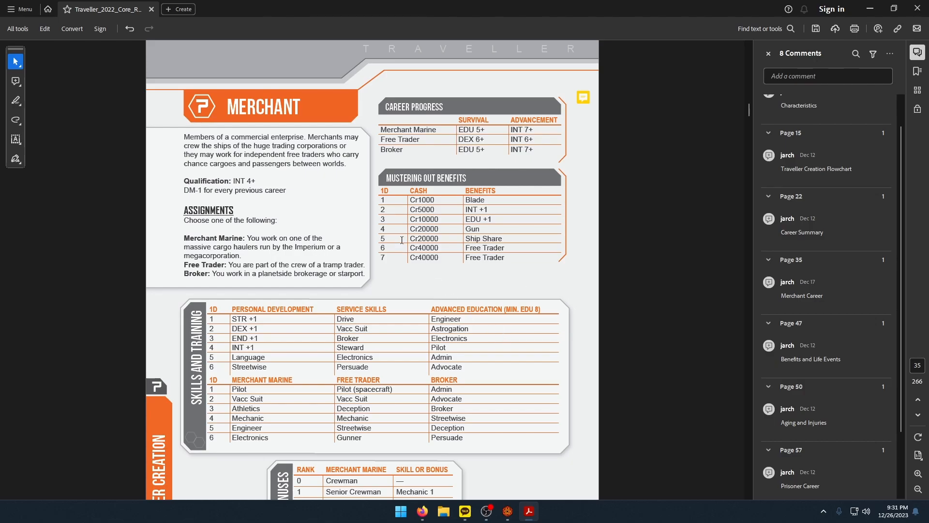
left_click(505, 518)
left_click(814, 467)
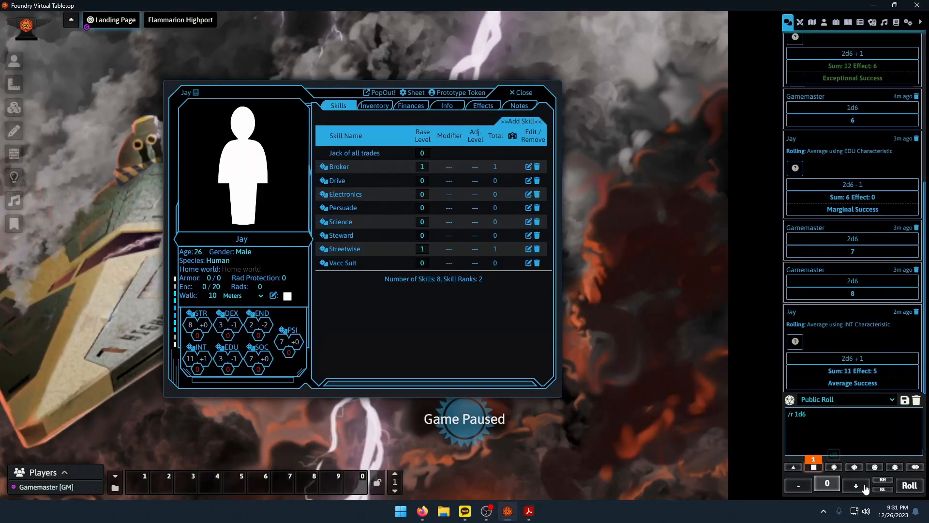
left_click(910, 486)
left_click(812, 468)
left_click(909, 487)
left_click(815, 469)
left_click(910, 488)
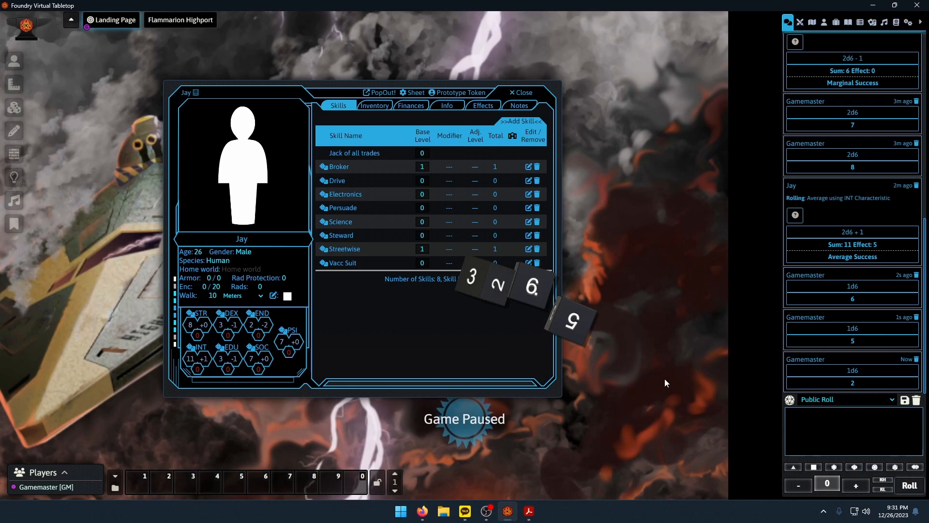
Check the rulebook's Merchant cash benefits, return to Foundry and set Jay's cash on hand to 60000.
left_click(529, 516)
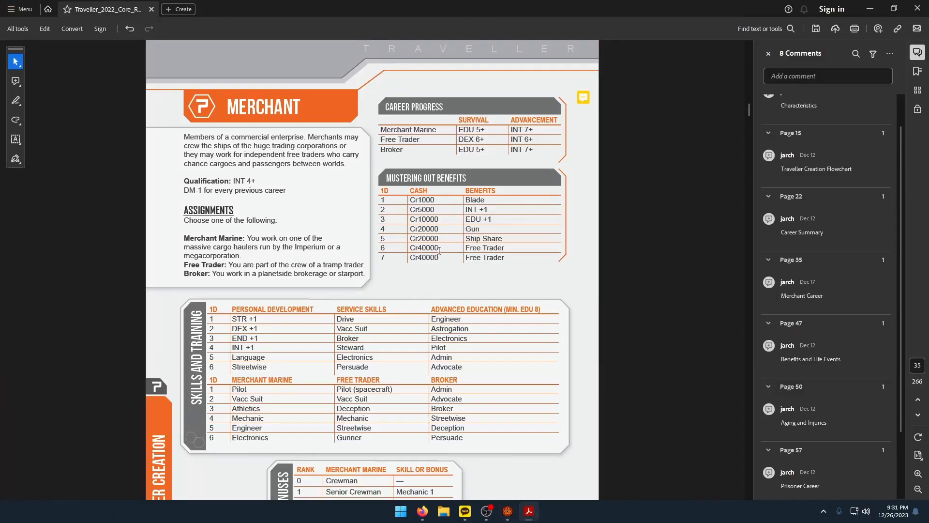
left_click(507, 511)
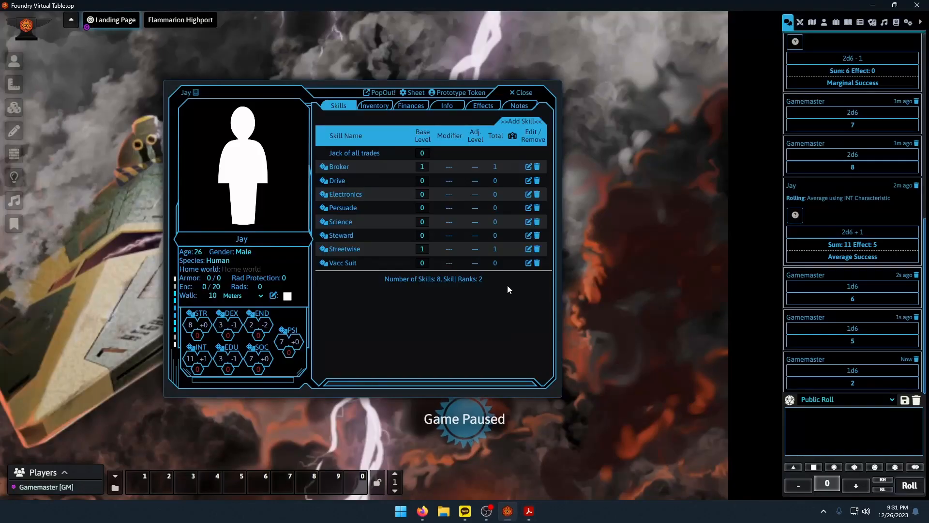
left_click(374, 106)
left_click(408, 107)
left_click(387, 137)
type("60000")
key("Tab")
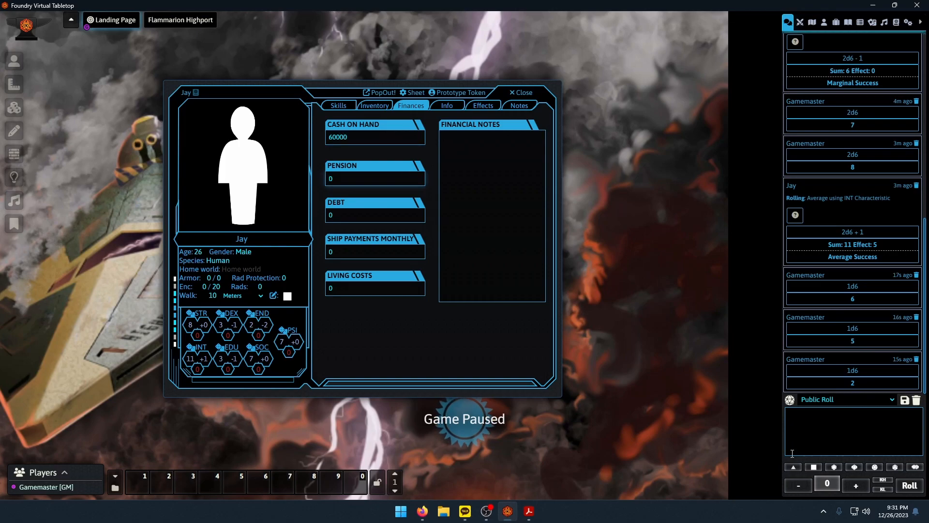
Check the Merchant benefits column in the rulebook, return to Foundry and set Jay's INT to 12.
left_click(530, 512)
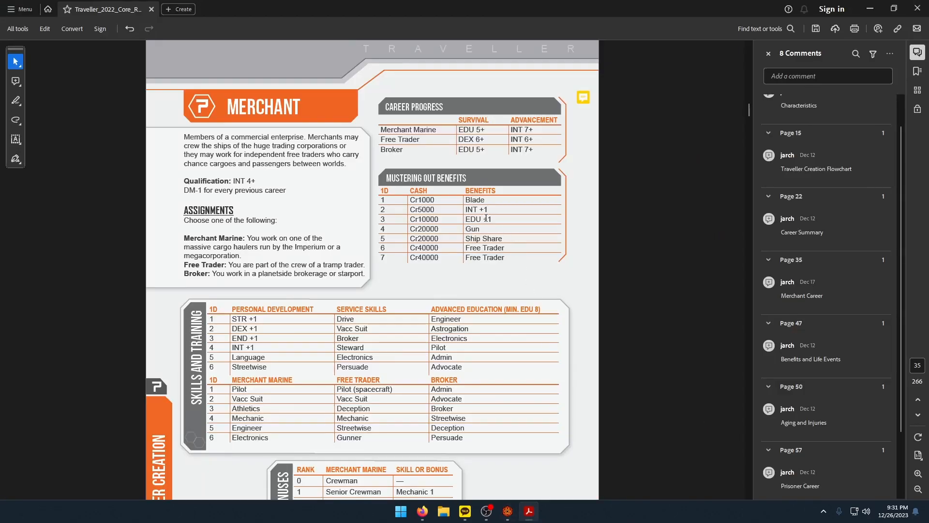
left_click(508, 511)
left_click(190, 359)
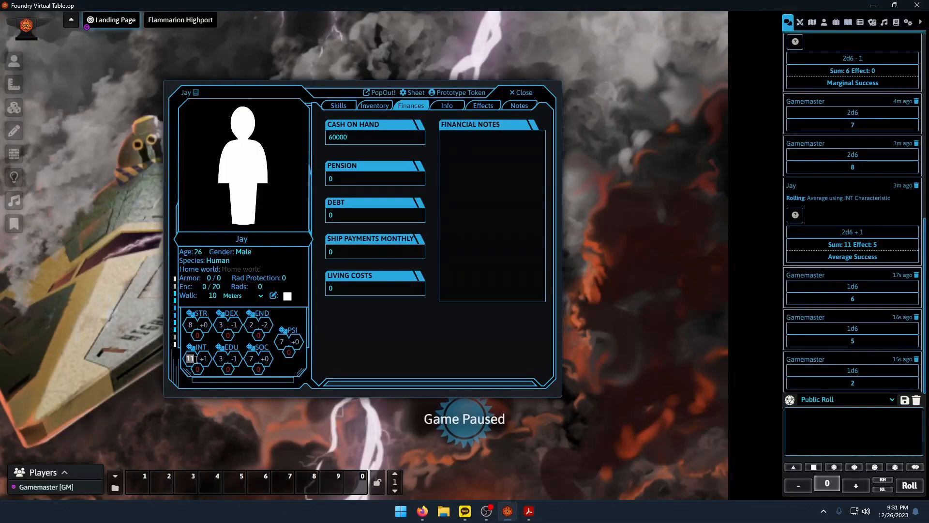
type("12")
key("Return")
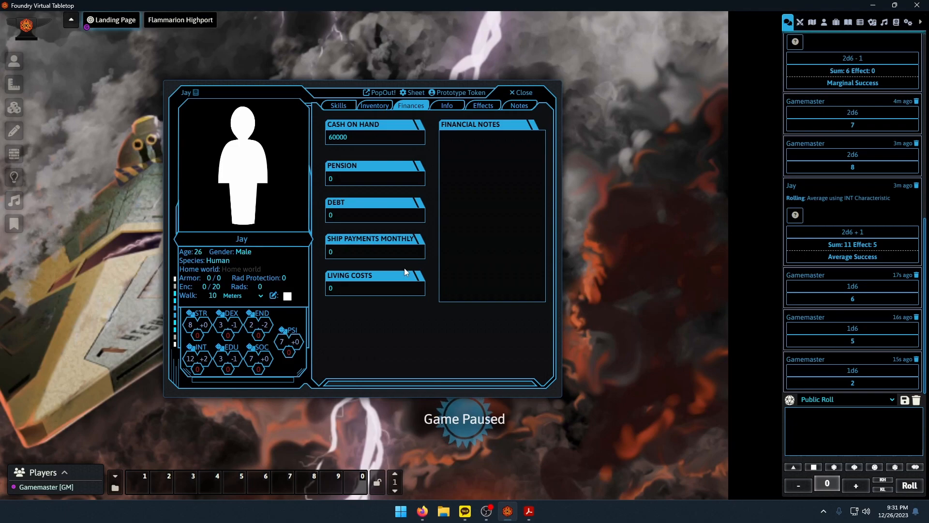
Switch to the rulebook and examine the Career Summary Table for the next career's qualification, survival and advancement requirements.
left_click(529, 512)
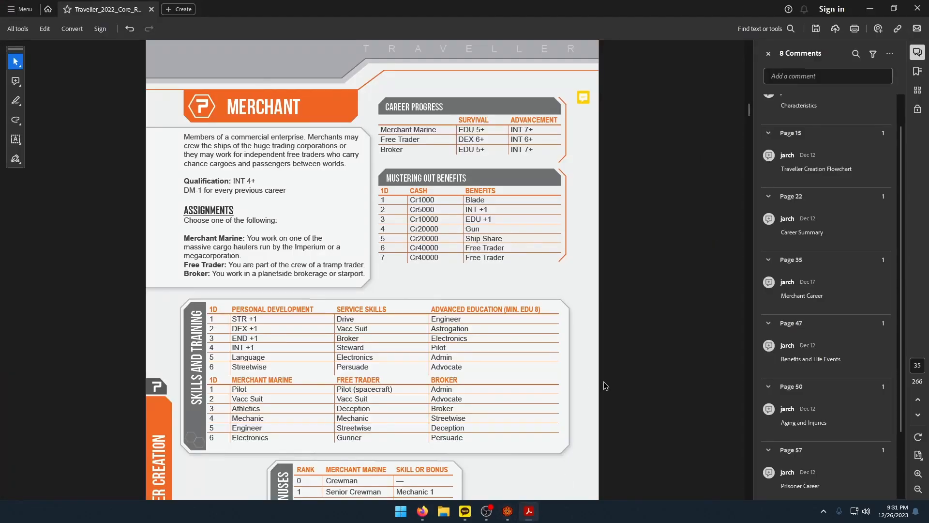
key("alt+Tab")
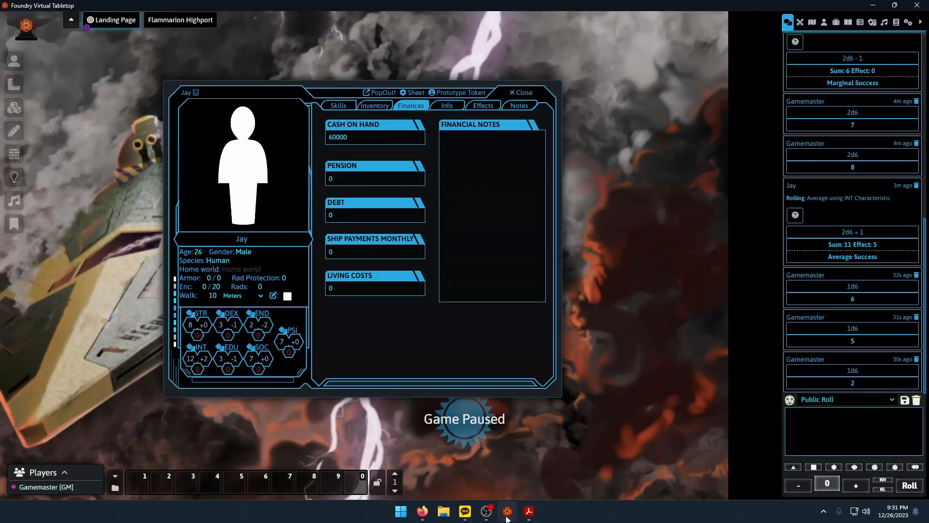
key("alt+Tab")
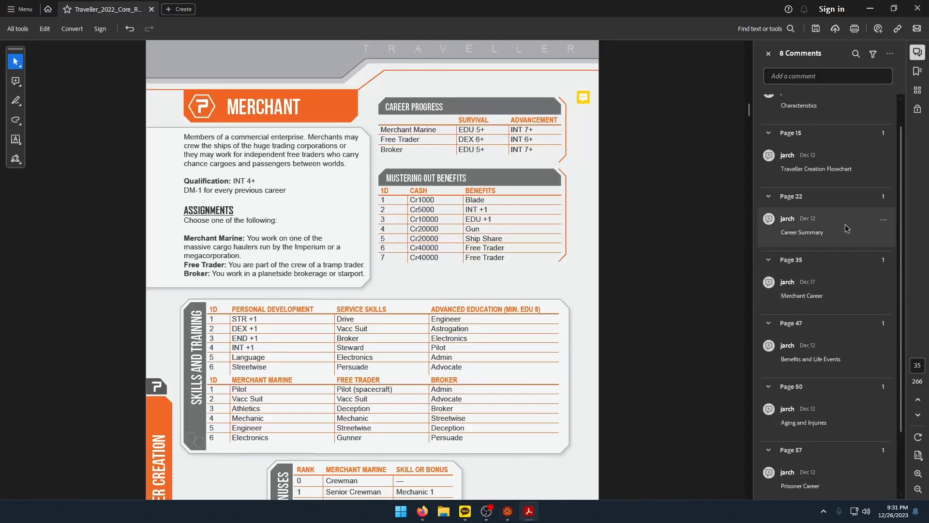
left_click(799, 229)
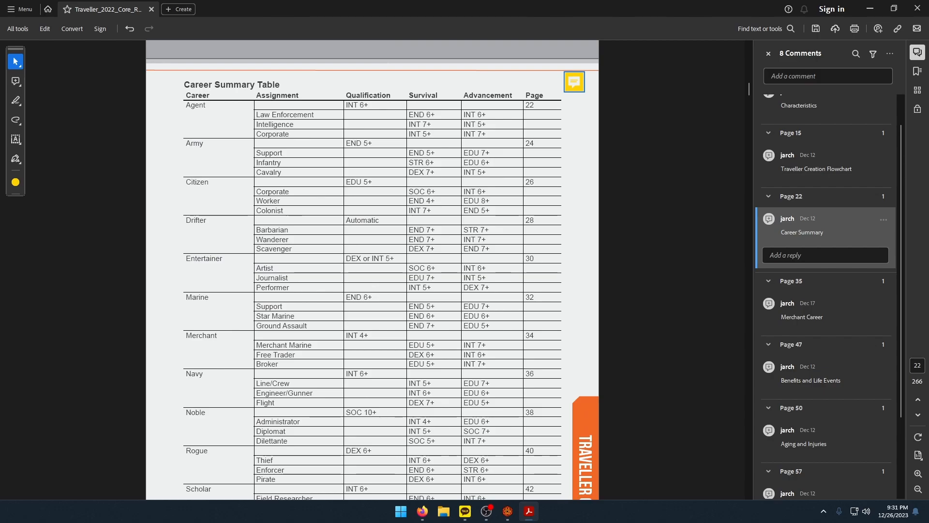
scroll(680, 346, "down", 3)
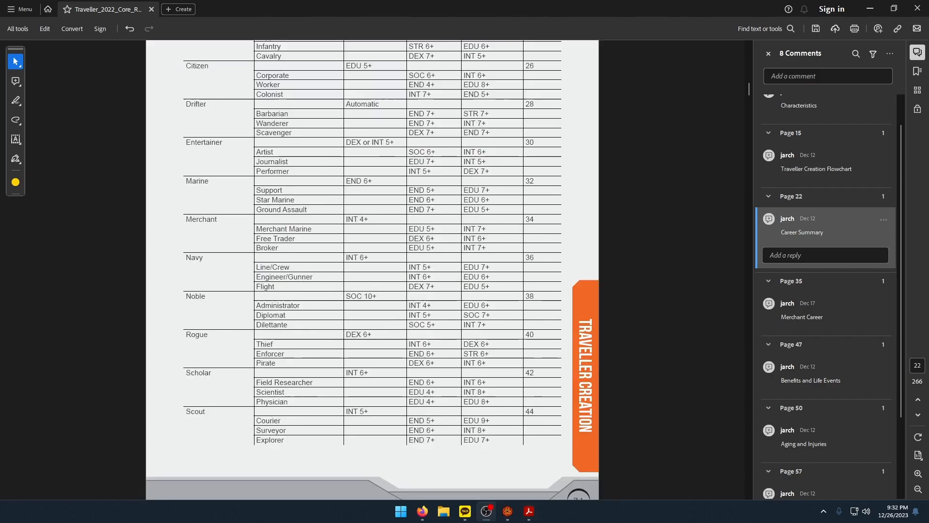
Delete the Merchant Career comment and post a Scholar Career comment beside the Scholar heading on page 43.
right_click(815, 314)
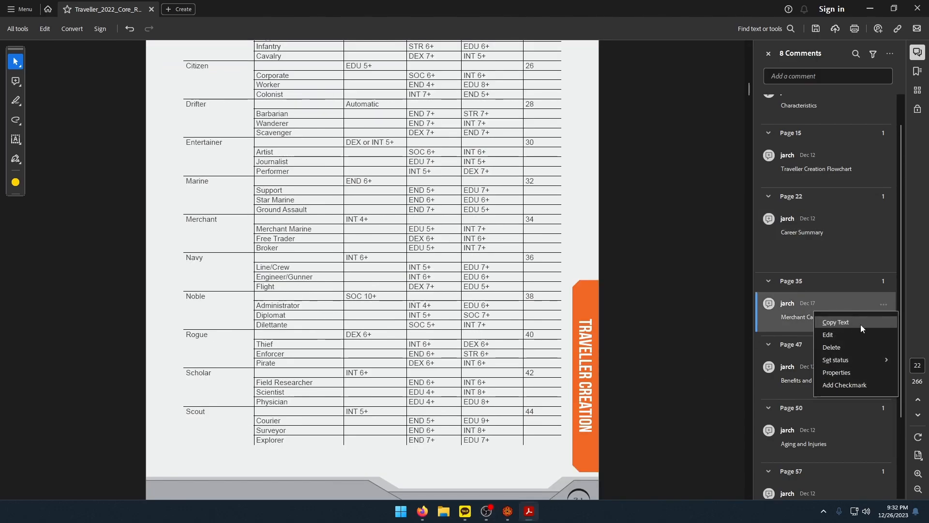
left_click(842, 348)
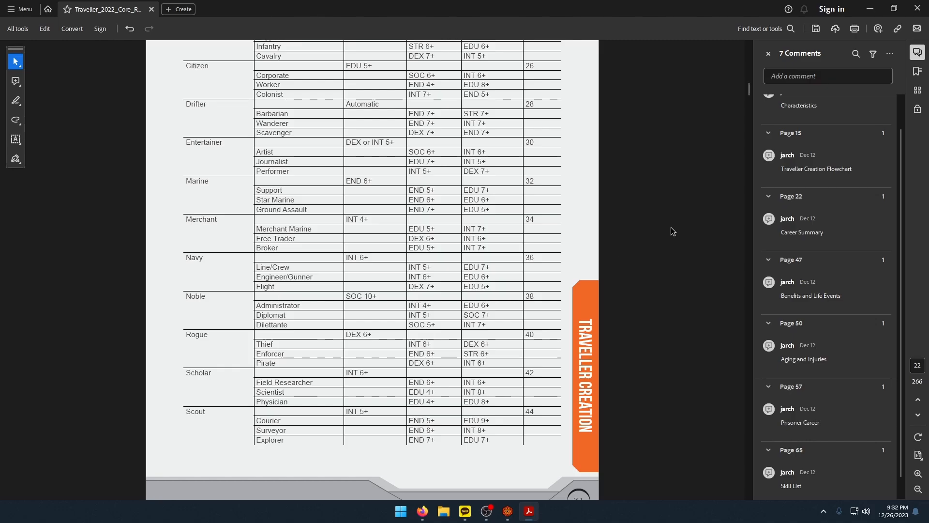
left_click_drag(751, 94, 750, 123)
scroll(365, 392, "up", 3)
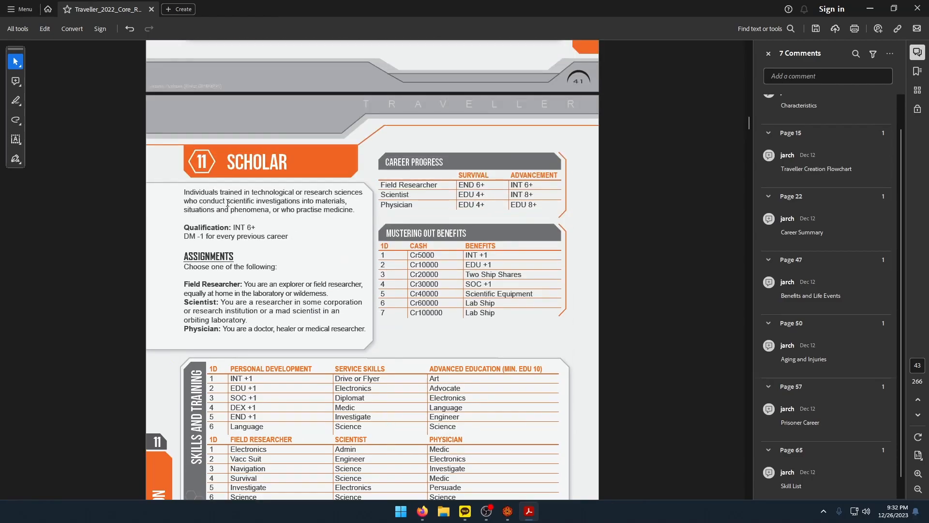
left_click(16, 81)
left_click(582, 149)
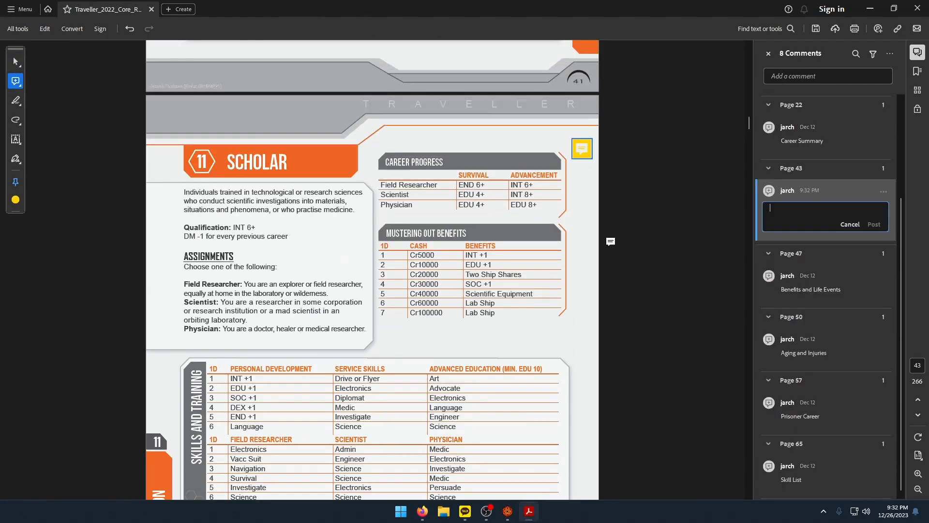
type("Scholar Career")
left_click(875, 233)
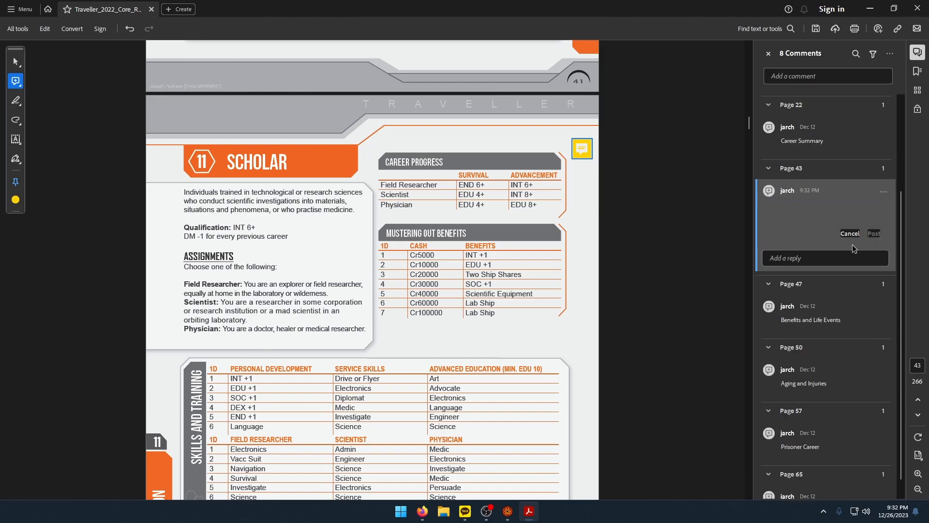
left_click(16, 62)
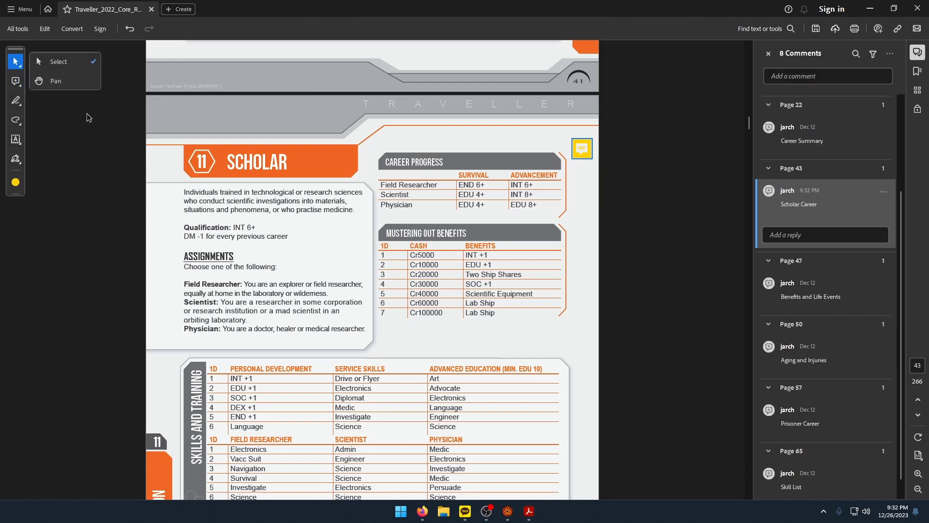
left_click(228, 231)
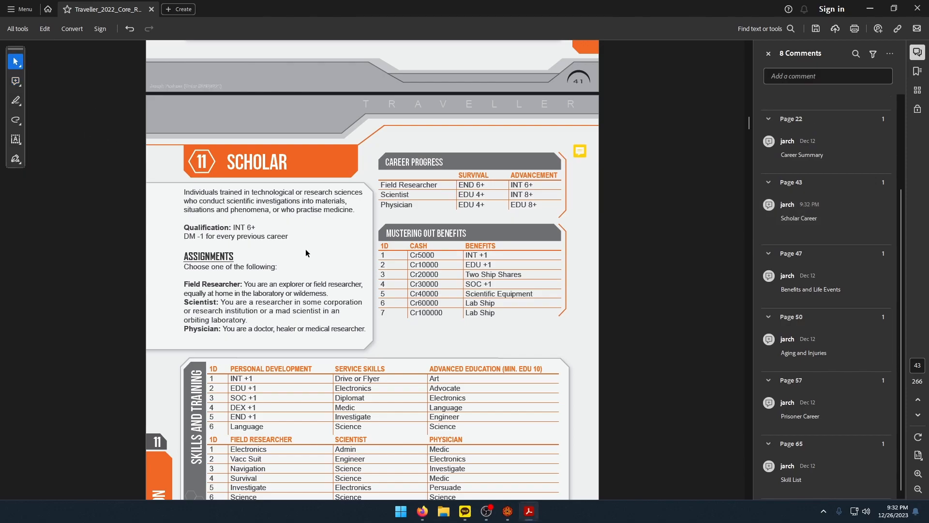
Review the Scholar qualification, return to Foundry and roll Jay's INT at Average (6+) difficulty with a custom DM of -1.
scroll(335, 246, "down", 1)
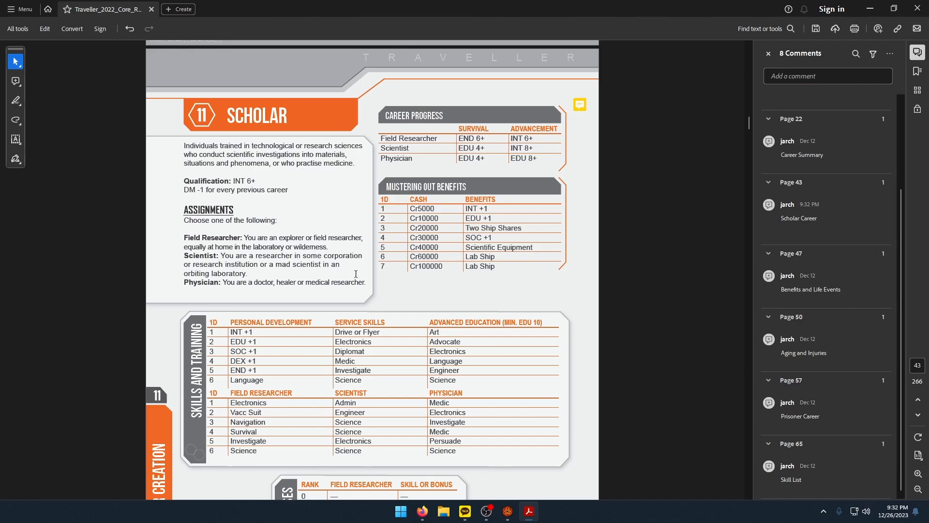
left_click(508, 511)
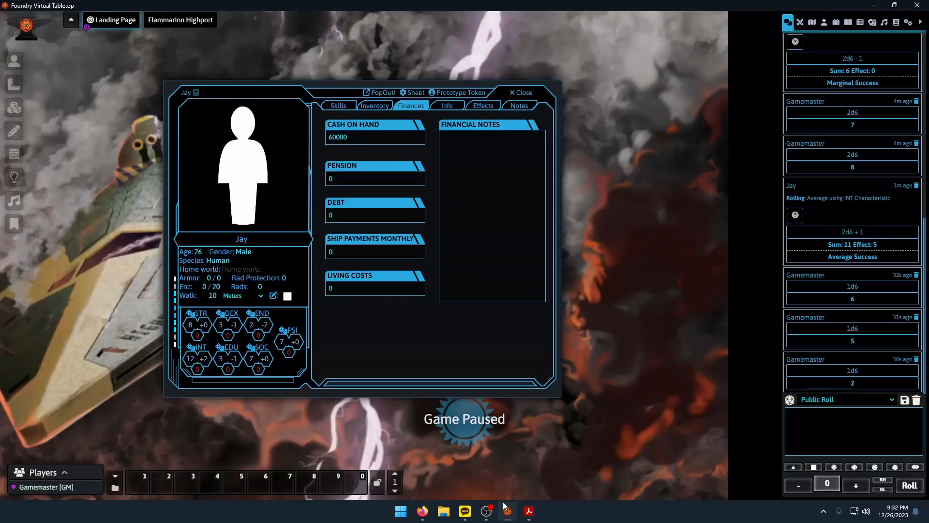
left_click(195, 352)
type("-1")
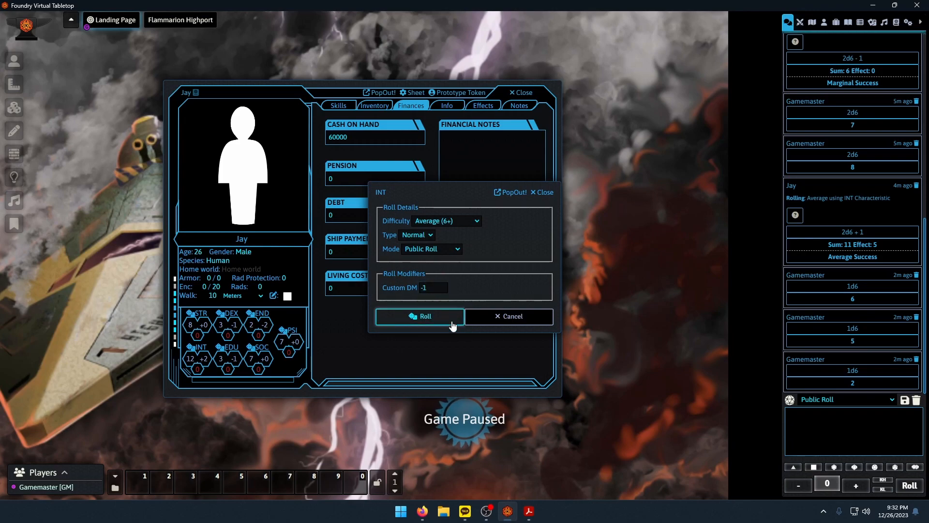
left_click(436, 318)
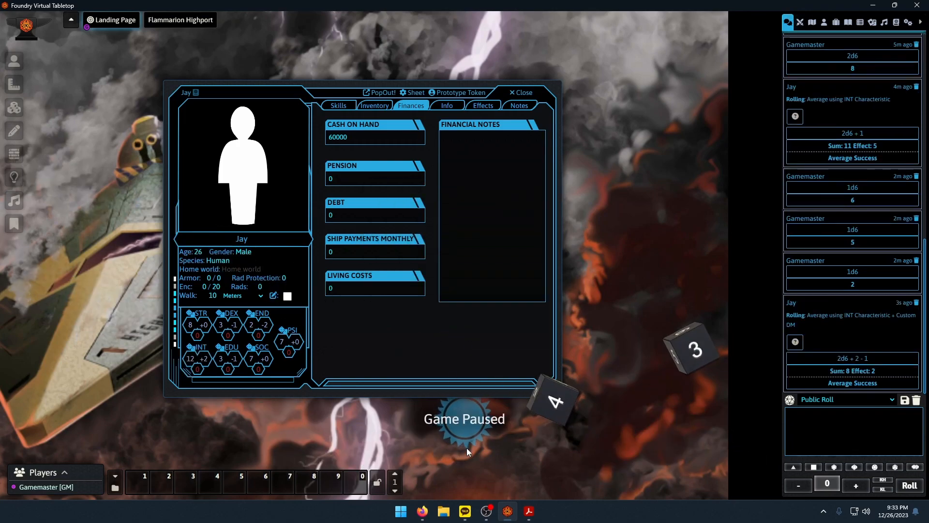
Switch to the rulebook and examine the Scholar assignments, particularly the Physician description.
left_click(528, 513)
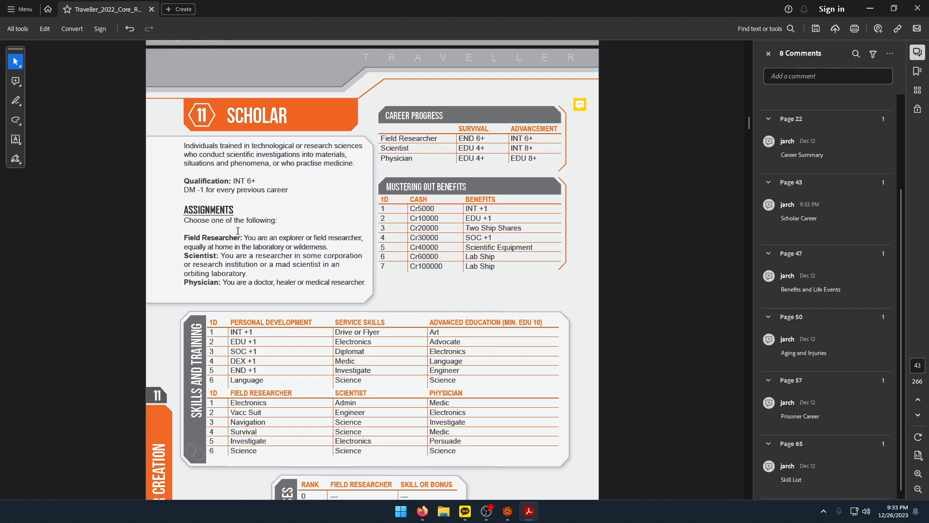
left_click_drag(349, 294, 256, 286)
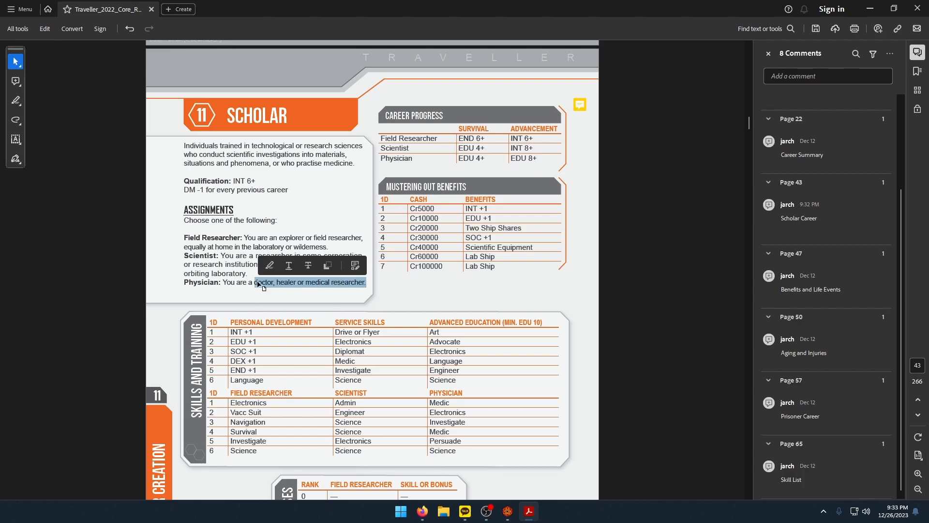
left_click(382, 331)
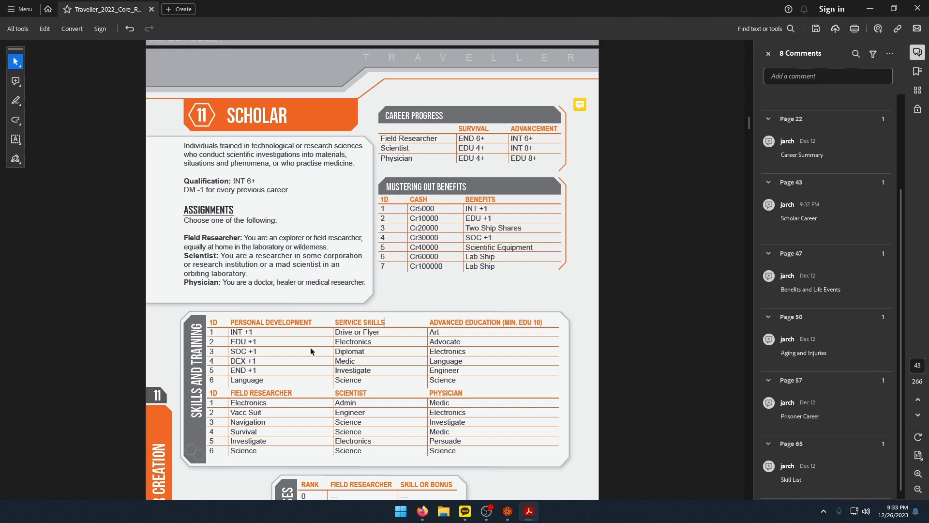
Switch to Foundry and add the line "Term 3 - Scholar Physician (rank 0)" to the Experience Points notes in Jay's info.
left_click(508, 512)
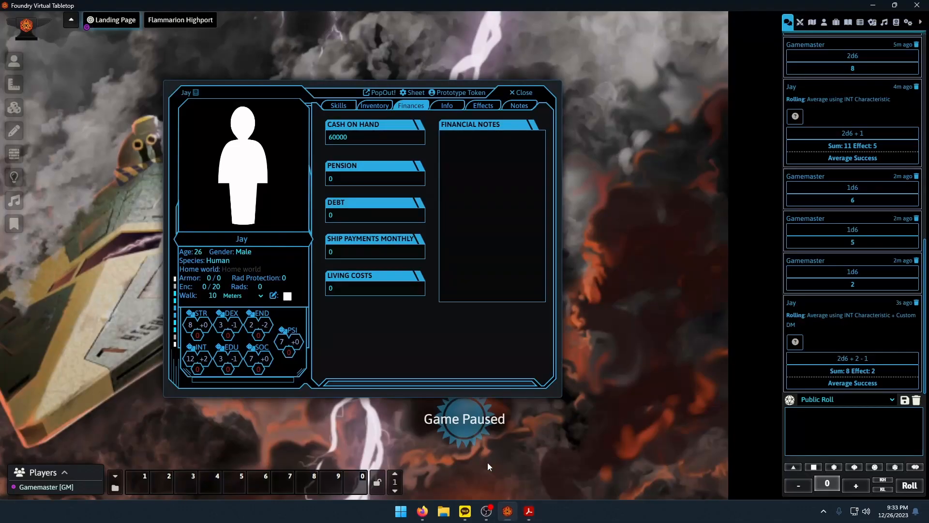
left_click(458, 113)
left_click(450, 183)
type("Term 3 -")
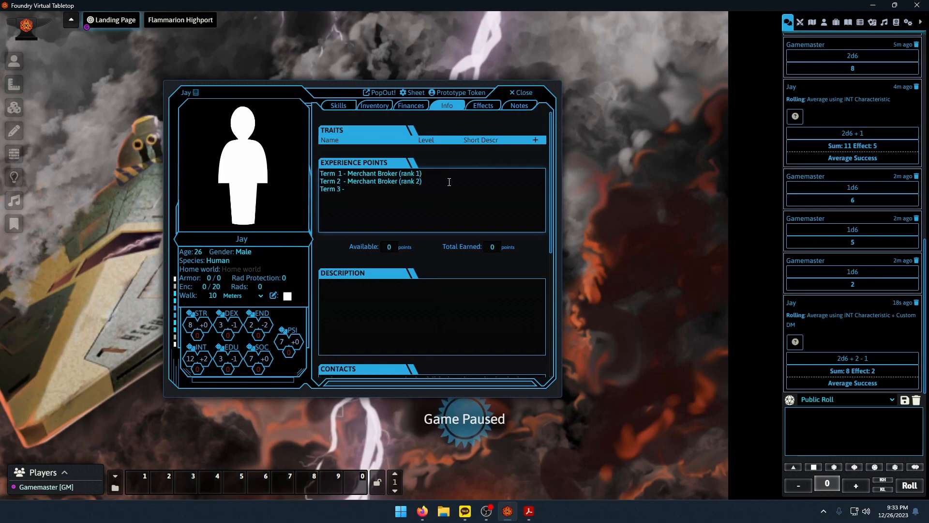
type(" Scholar (")
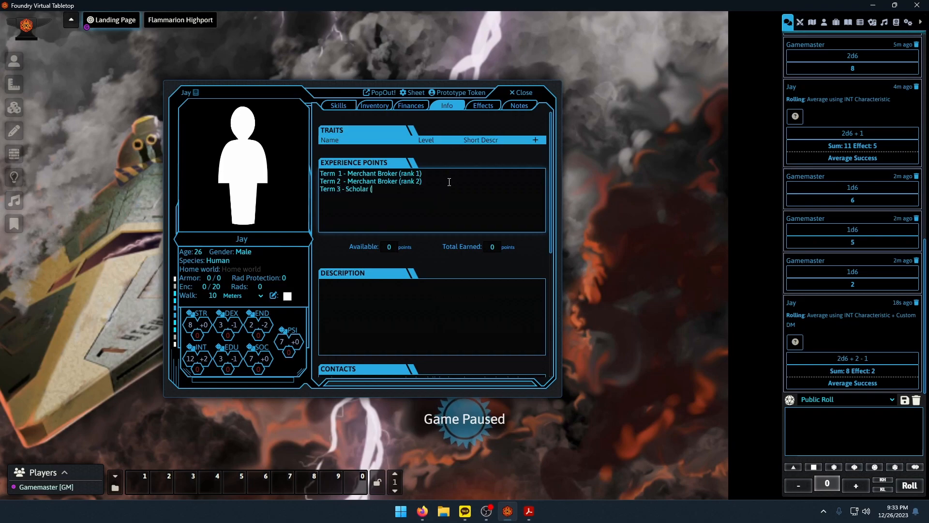
key("BackSpace")
type("Phys")
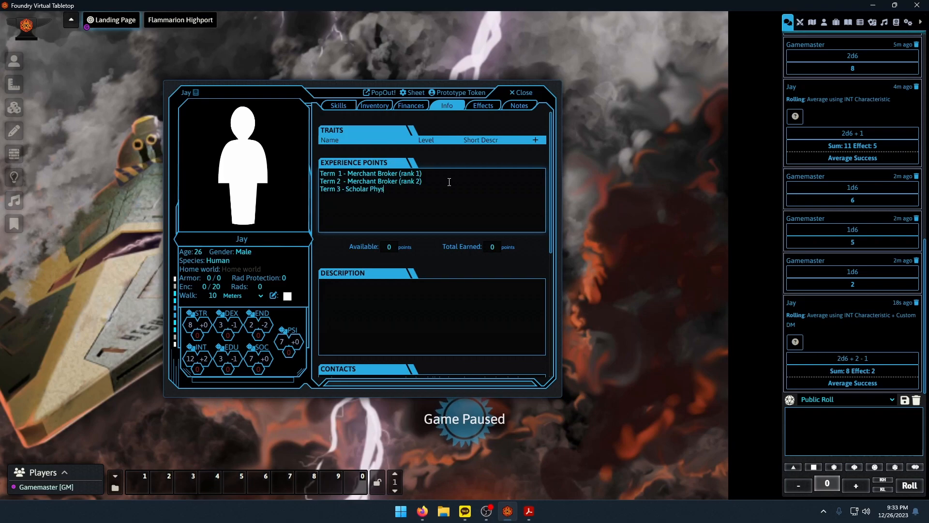
key("alt+Tab")
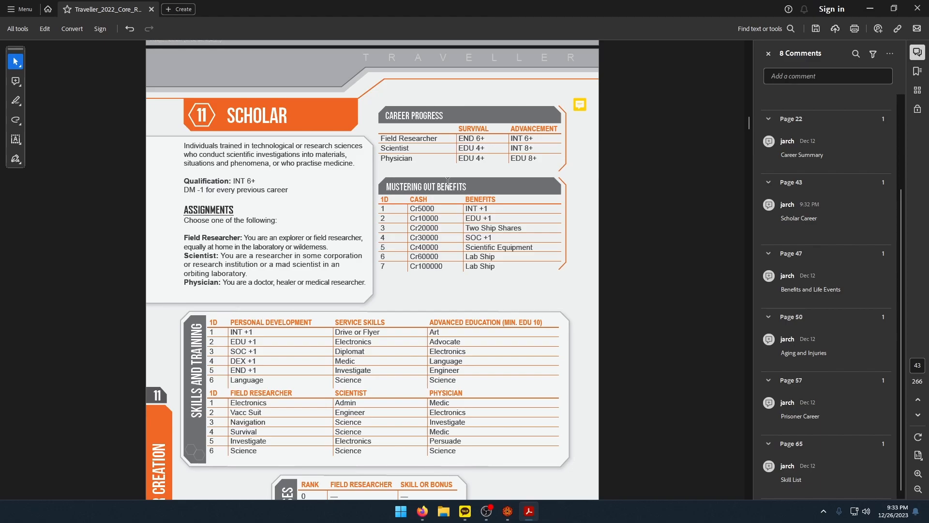
key("alt+Tab")
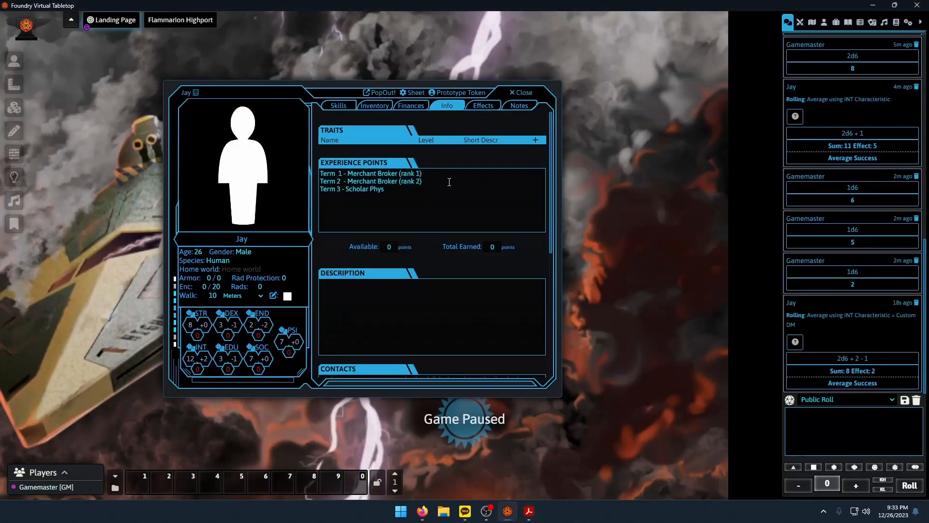
left_click(404, 189)
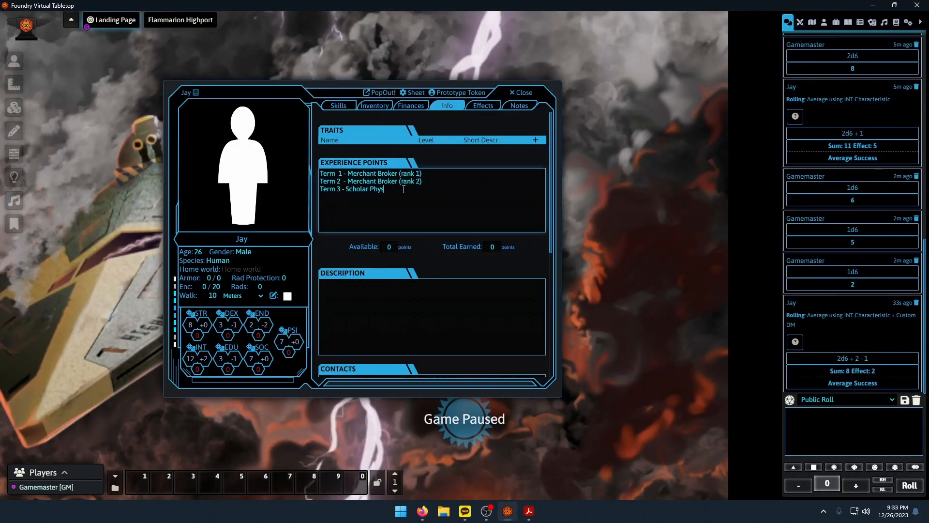
type("ician (rank 0)")
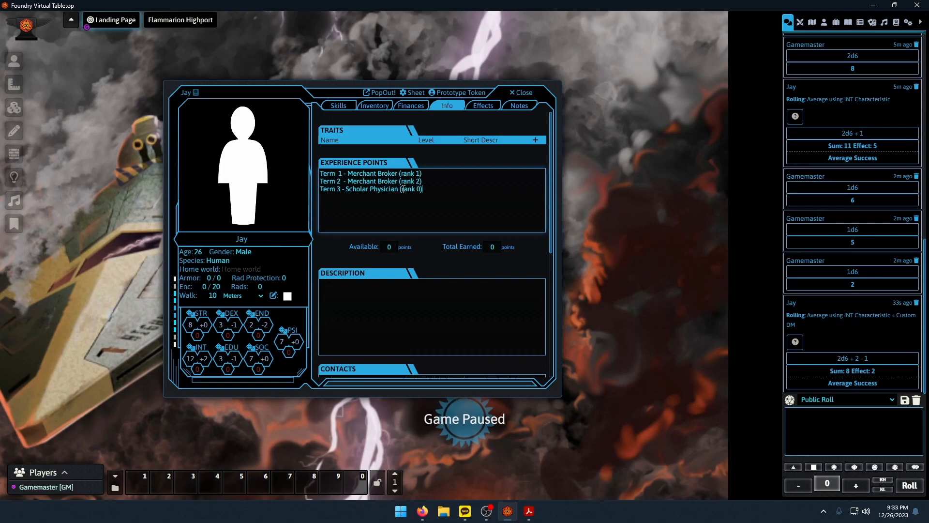
Check the Scholar service skills in the rulebook, return to Foundry and add the Medic skill item to Jay's sheet.
left_click(530, 511)
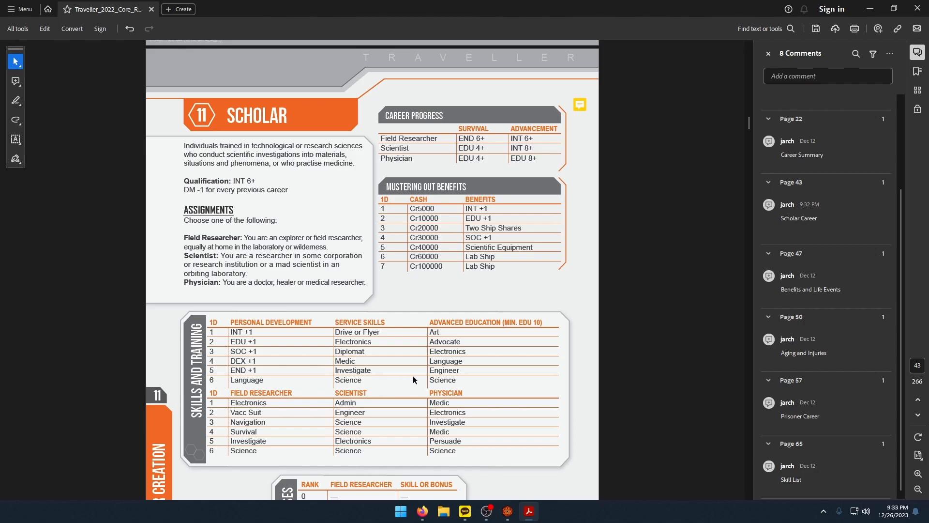
left_click_drag(361, 381, 396, 388)
left_click(374, 393)
left_click(380, 390)
left_click(507, 511)
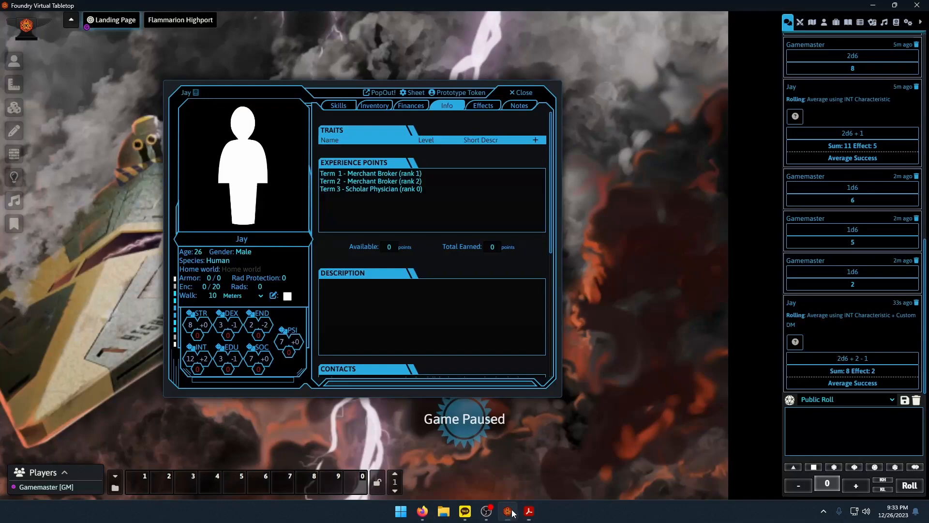
left_click(848, 22)
left_click(838, 24)
scroll(851, 349, "up", 10)
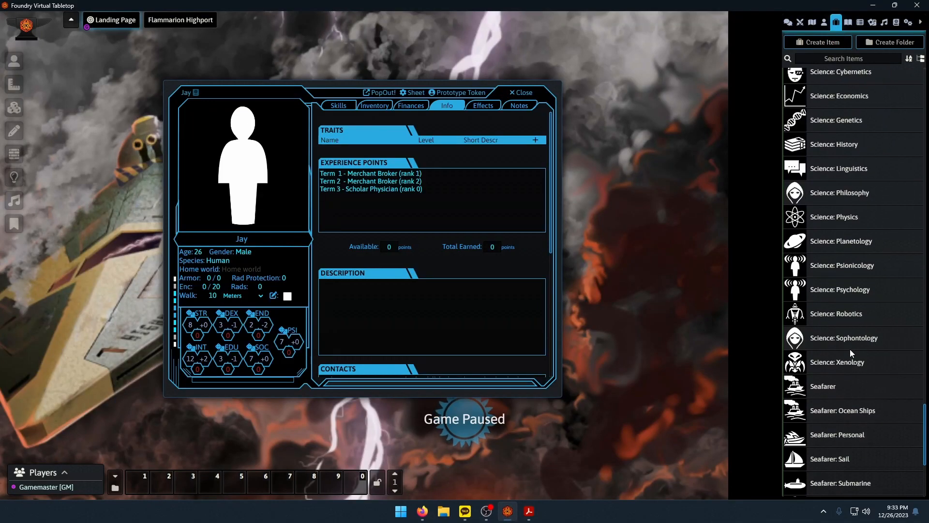
scroll(849, 350, "up", 10)
left_click_drag(822, 343, 393, 225)
Set the base level of Jay's Medic skill to 0.
left_click(339, 105)
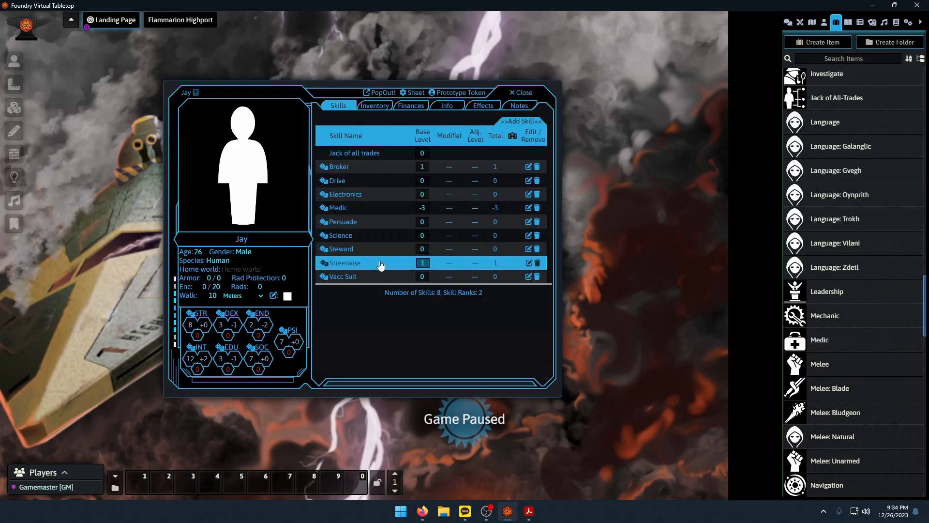
left_click(422, 208)
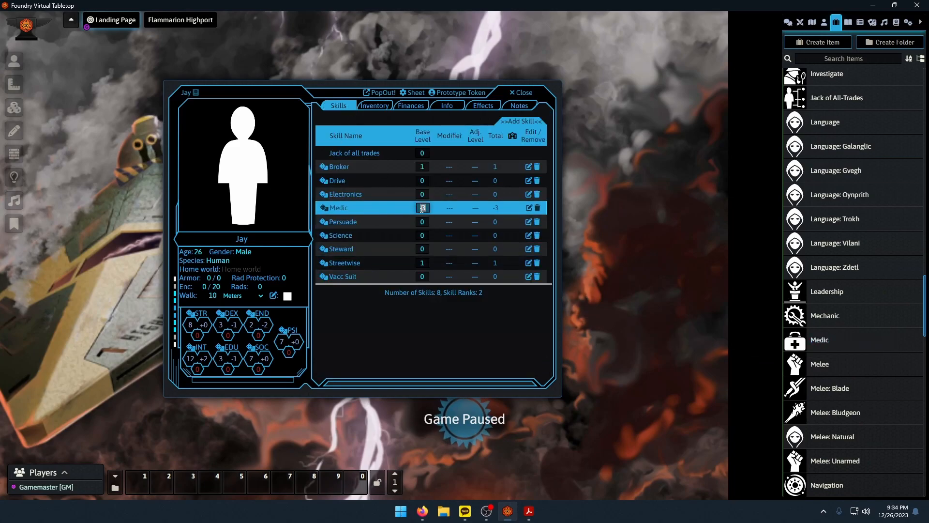
type("0")
key("Return")
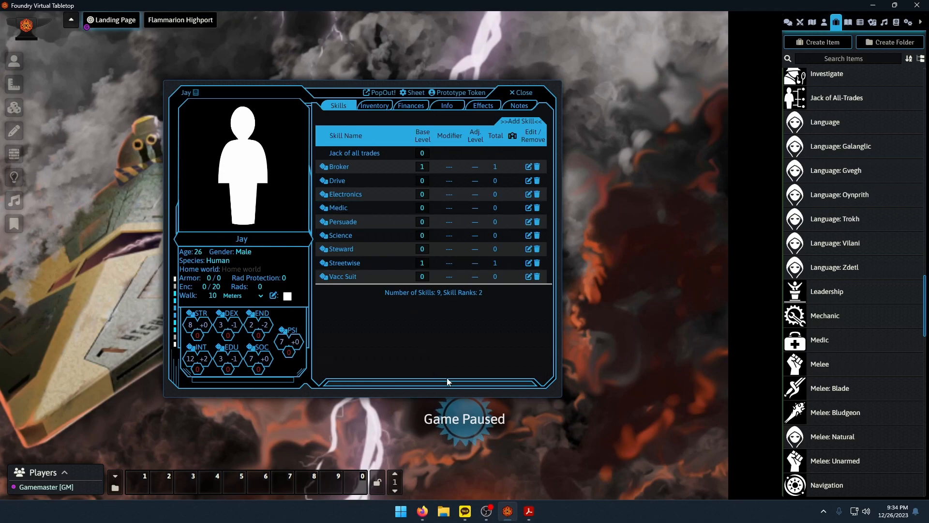
Review the Scholar skills and training tables in the rulebook, return to Foundry and roll 1d6.
left_click(511, 507)
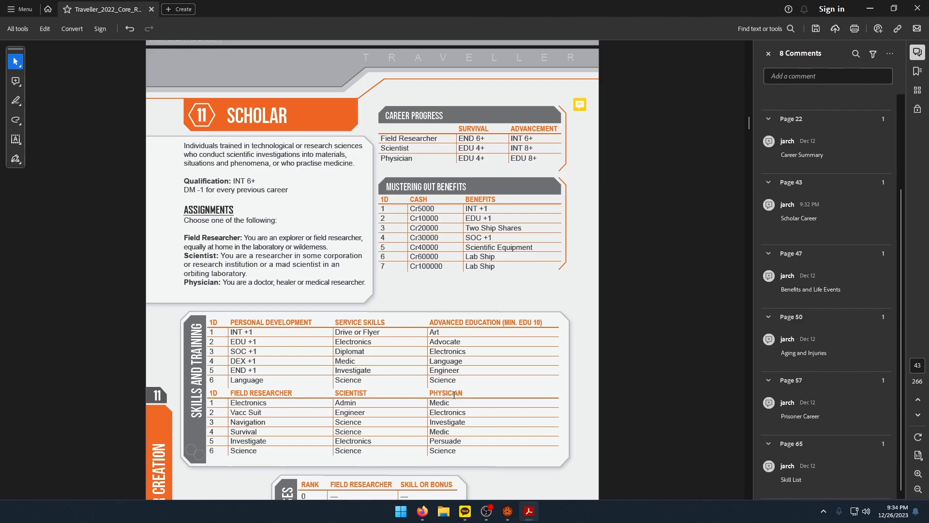
left_click(508, 511)
left_click(529, 510)
left_click(507, 511)
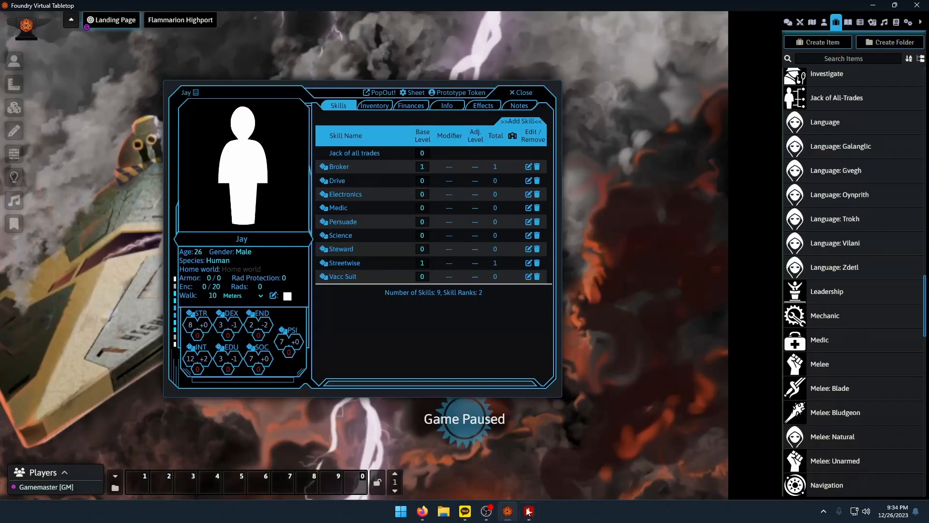
left_click(788, 22)
left_click(814, 467)
left_click(911, 488)
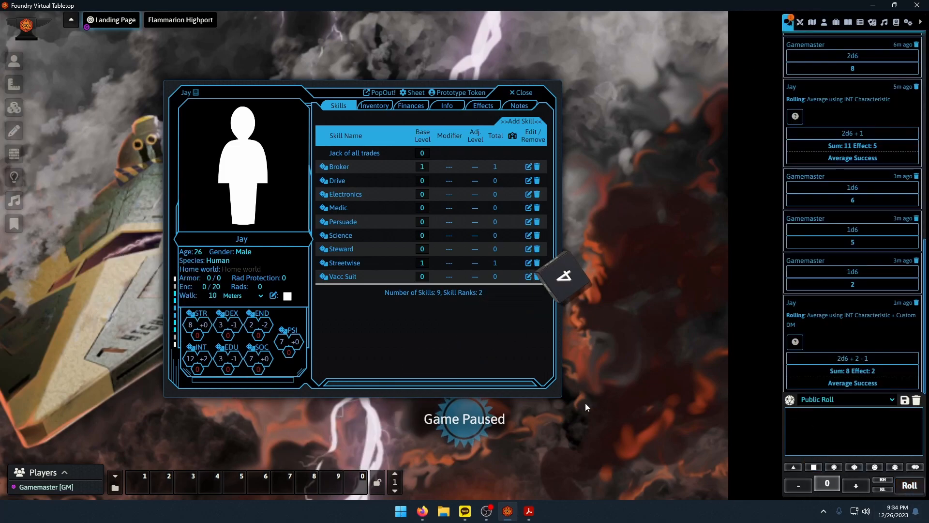
Look up the roll in the Scholar skills tables of the rulebook and set Jay's DEX to 4 in Foundry.
left_click(529, 512)
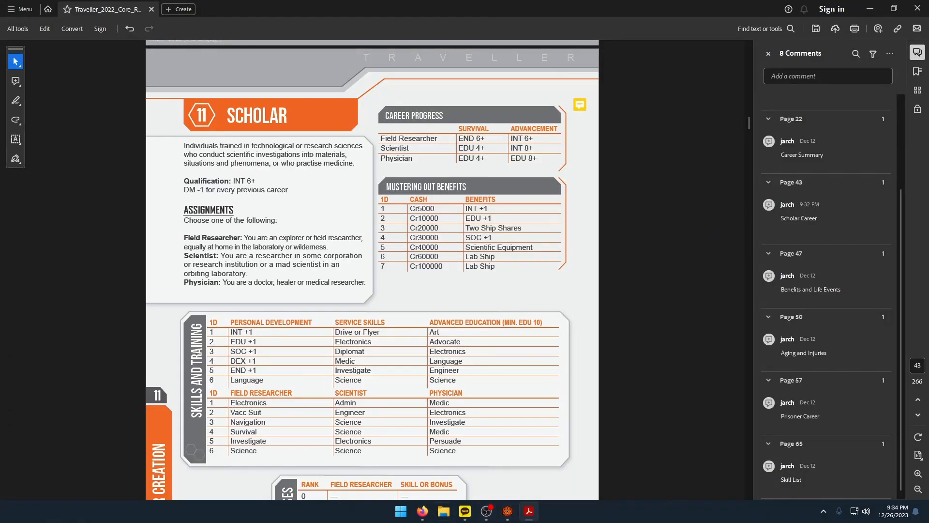
left_click(508, 512)
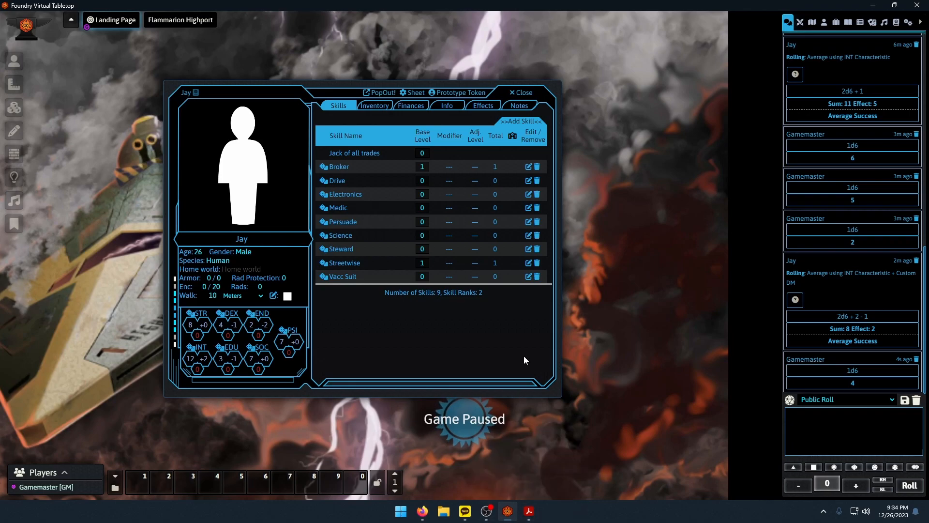
Check the Physician survival requirement in the rulebook, return to Foundry and roll Jay's EDU at Routine (4+) difficulty.
left_click(529, 518)
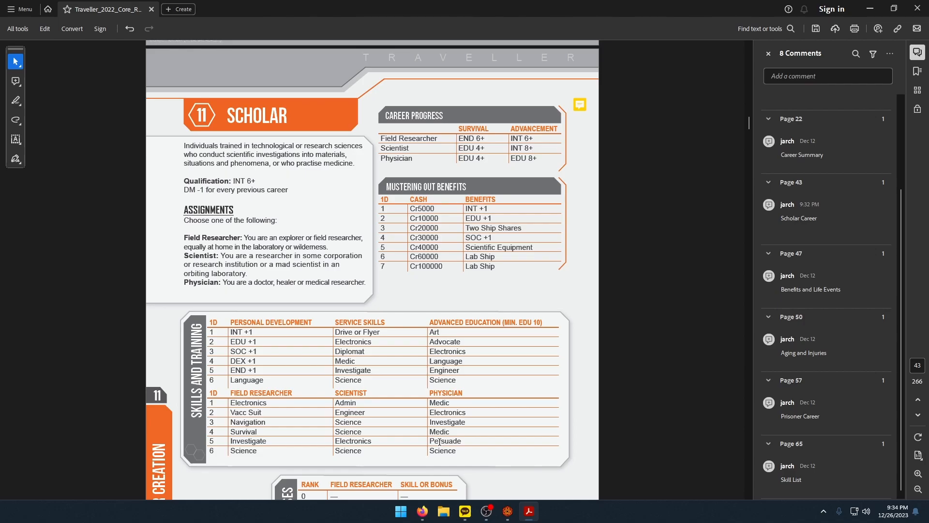
left_click_drag(490, 158, 381, 159)
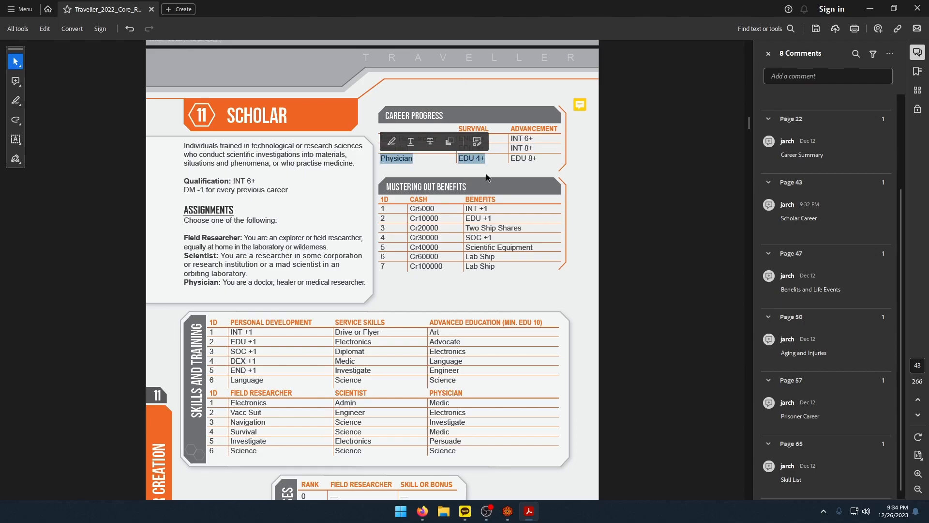
left_click(508, 512)
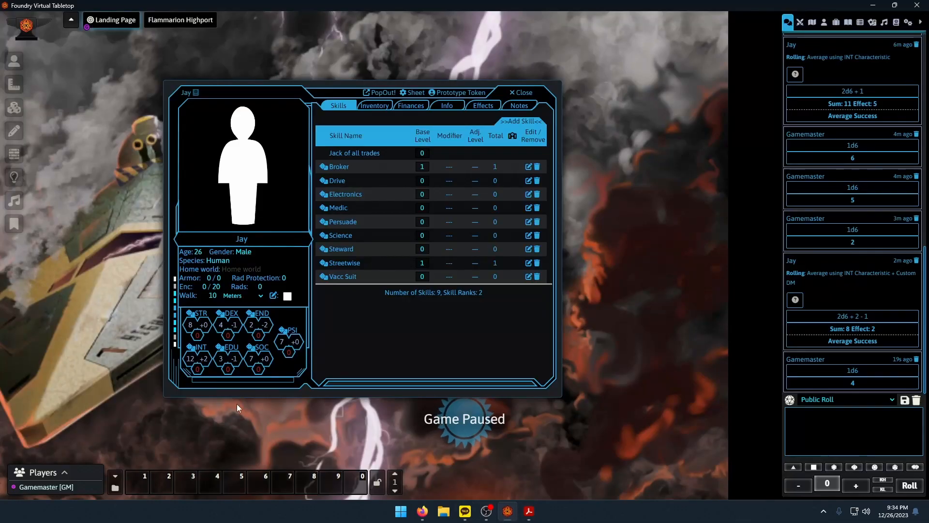
left_click(216, 352)
left_click(446, 221)
left_click(439, 241)
left_click(426, 316)
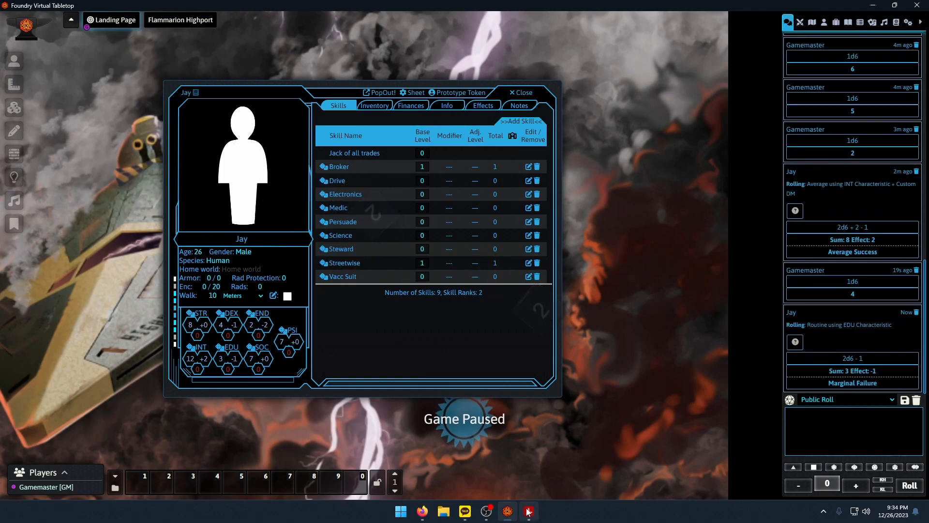
Find the Scholar Mishaps table in the rulebook, return to Foundry and roll 1d6 for the mishap.
key("alt+Tab")
scroll(519, 351, "down", 4)
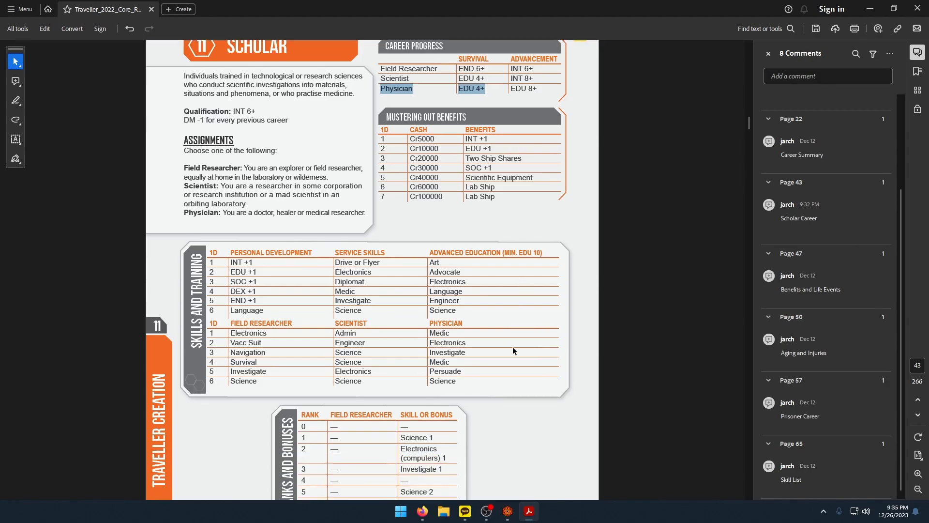
scroll(514, 351, "up", 3)
scroll(512, 348, "down", 10)
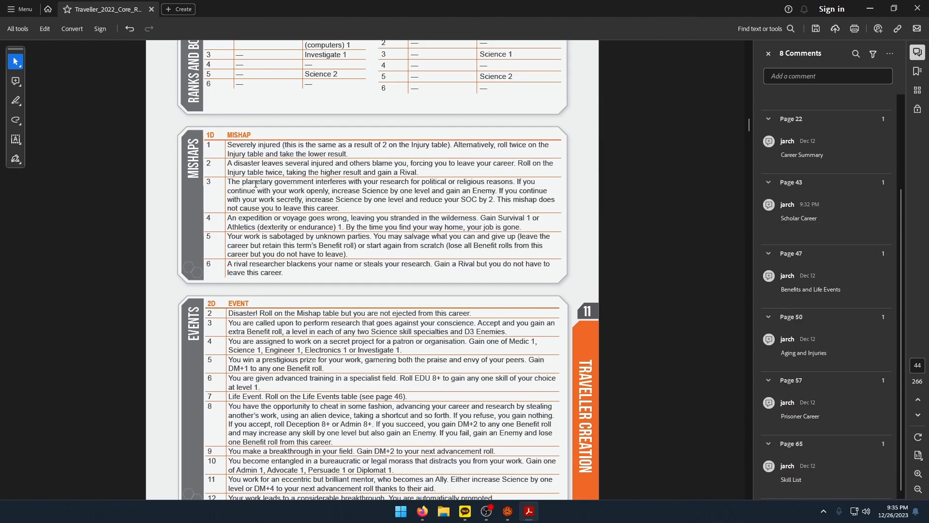
left_click(507, 511)
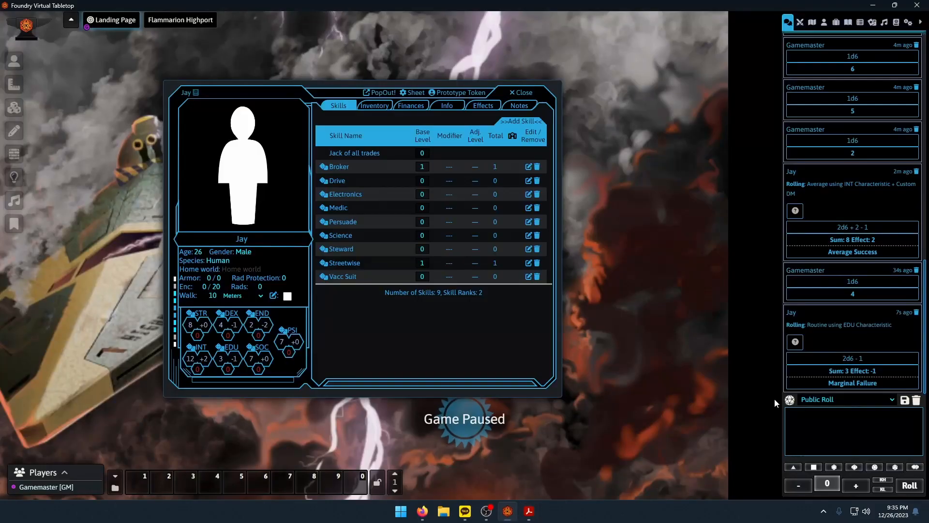
left_click(814, 467)
left_click(910, 486)
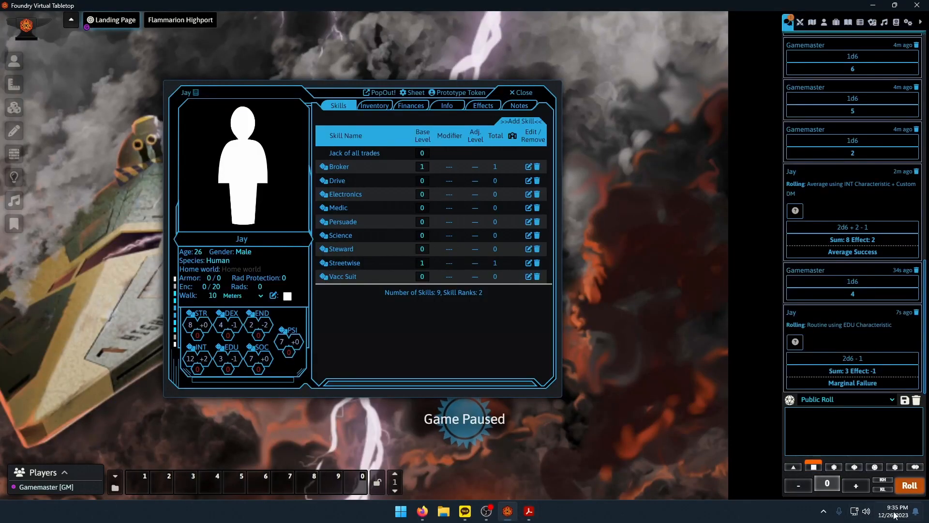
Look up the mishap roll in the rulebook and add "Gained a rival Physician" to Jay's Contacts in Foundry.
left_click(529, 511)
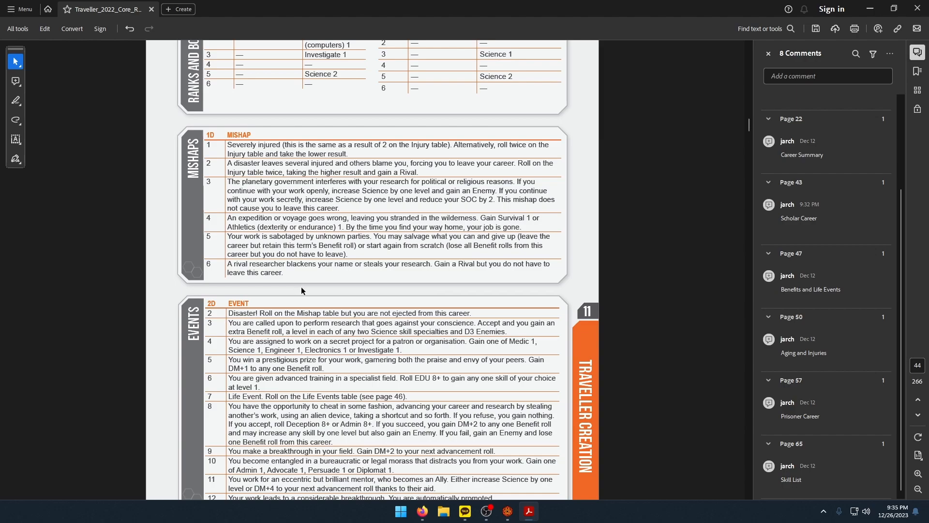
left_click(508, 511)
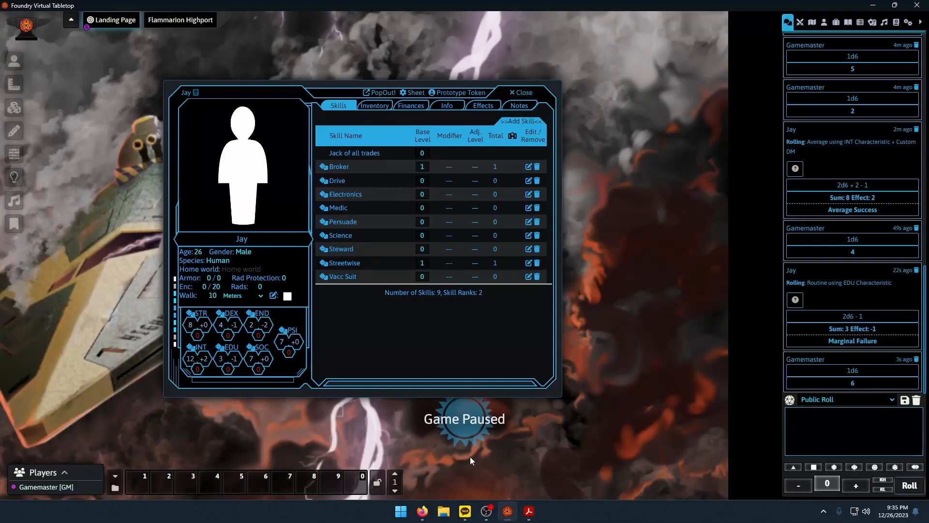
left_click(447, 106)
scroll(425, 330, "down", 5)
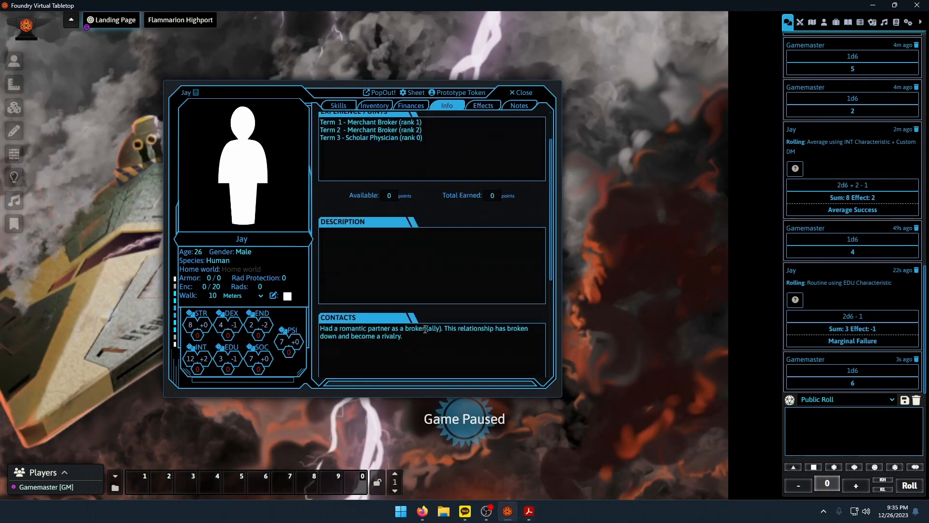
left_click(419, 241)
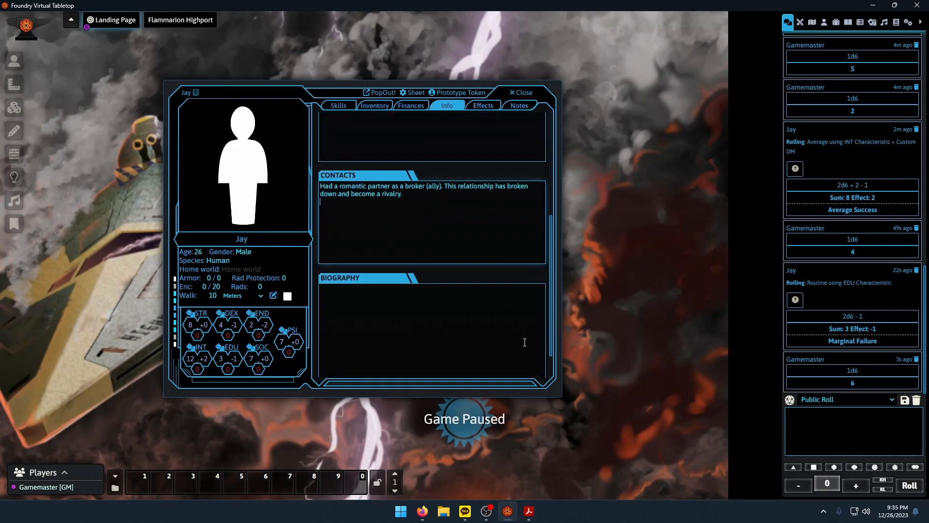
type("Gained a rival Physician")
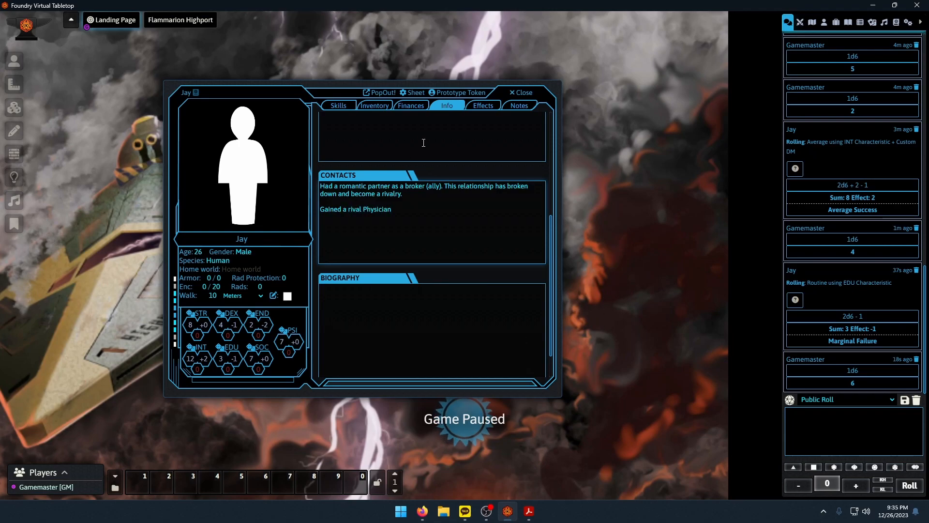
Examine the Scholar career progress, skills and rank bonus tables in the rulebook, and return to Foundry.
left_click(532, 513)
scroll(370, 398, "up", 3)
scroll(370, 397, "up", 10)
scroll(590, 327, "down", 5)
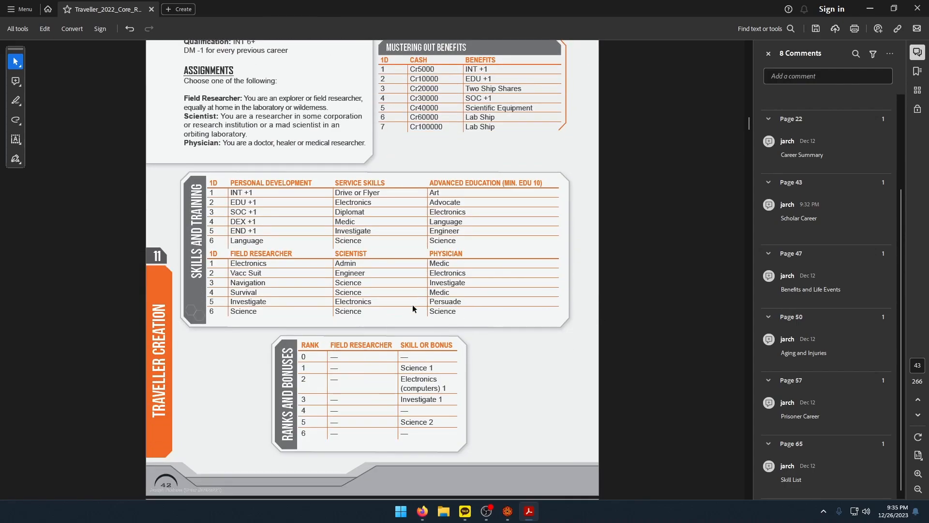
scroll(412, 297, "up", 4)
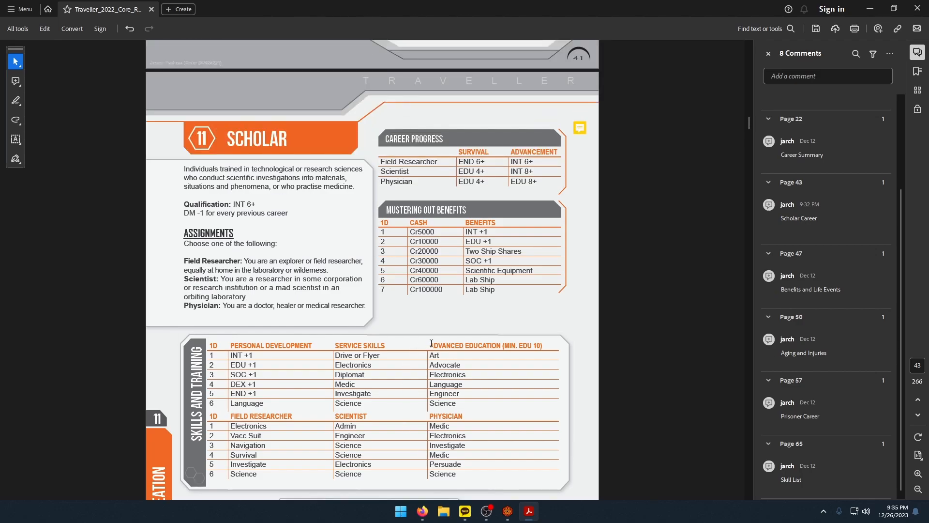
left_click(508, 510)
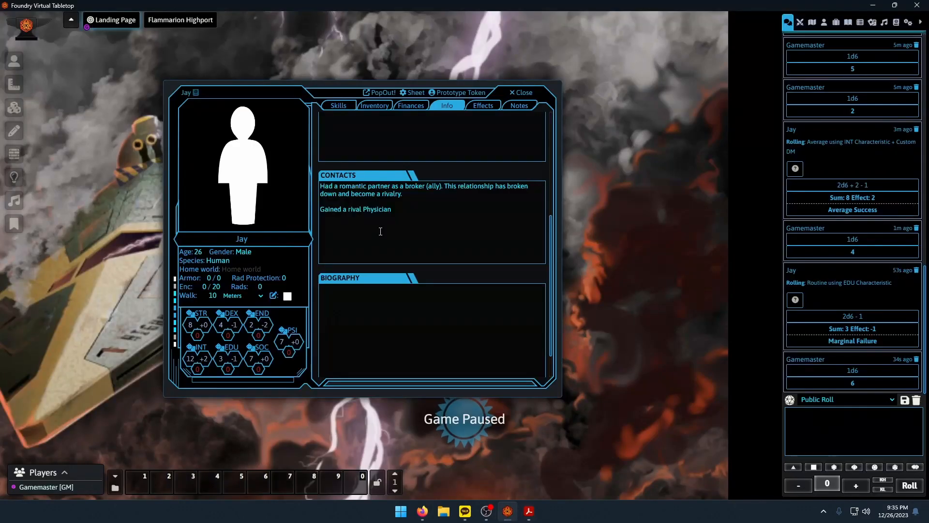
Review Jay's term history and contacts, glance at the Scholar page in the rulebook, and set Jay's age to 30 in Foundry.
scroll(393, 275, "up", 1)
scroll(393, 275, "up", 4)
left_click(440, 192)
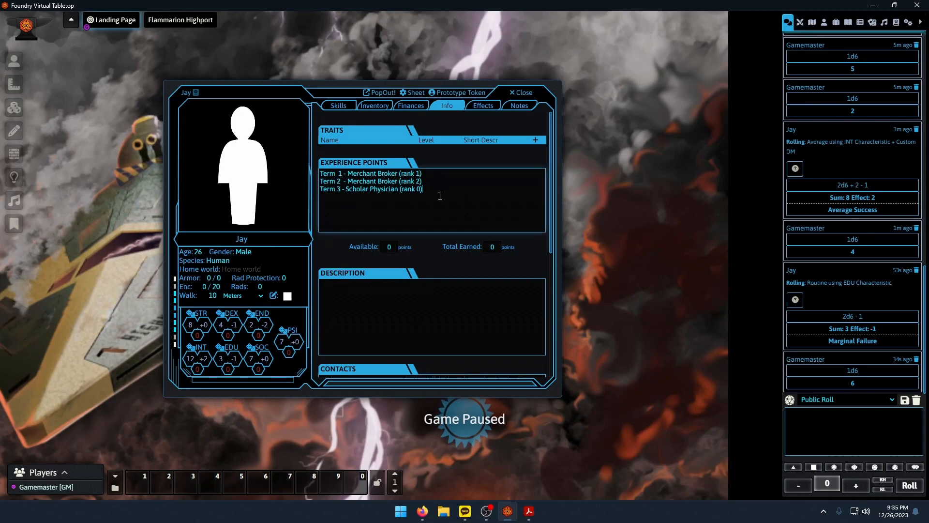
scroll(443, 222, "down", 4)
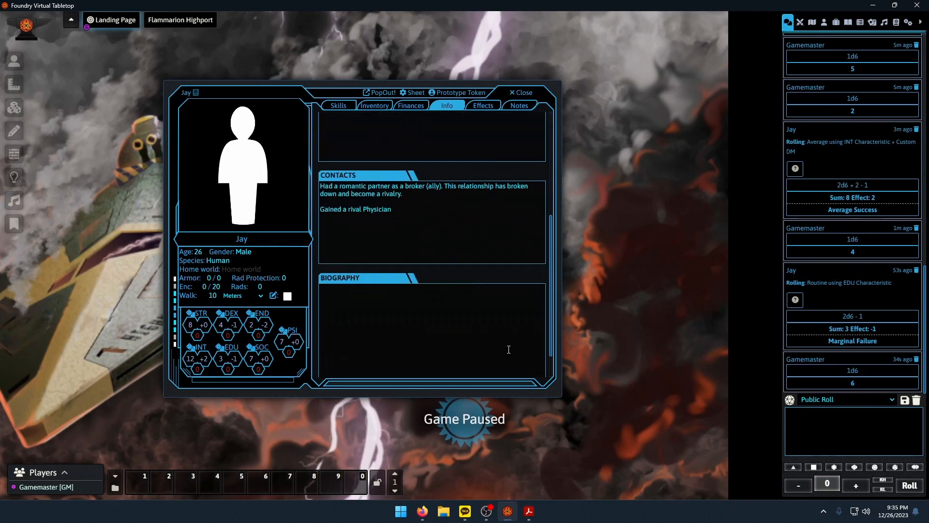
left_click(529, 511)
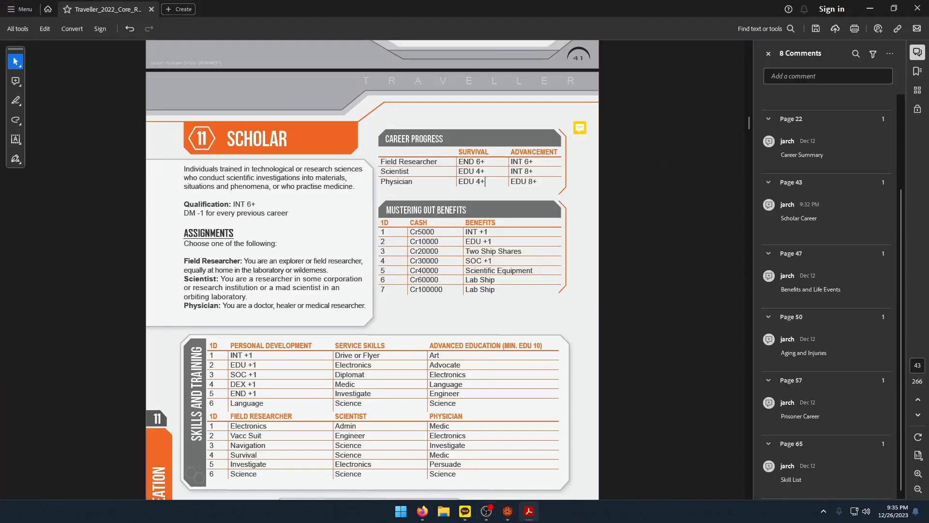
key("alt+Tab")
double_click(198, 252)
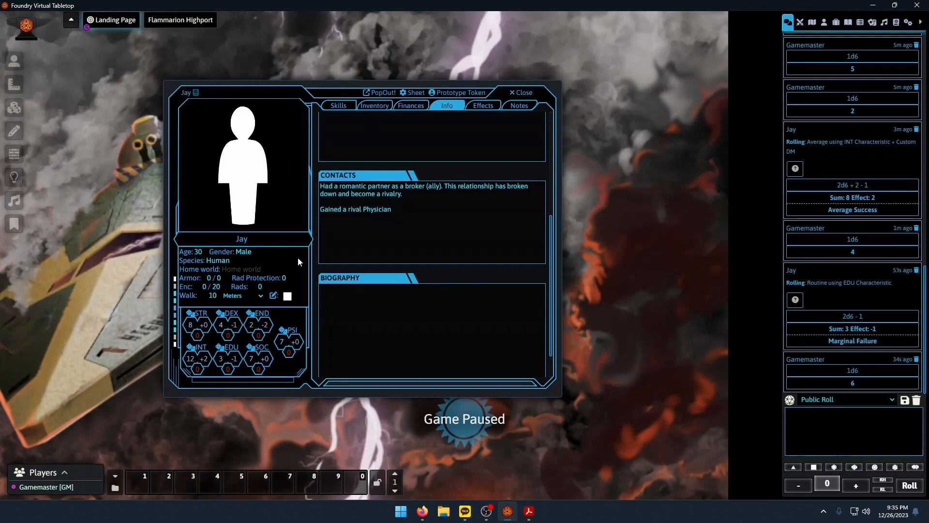
key("alt+Tab")
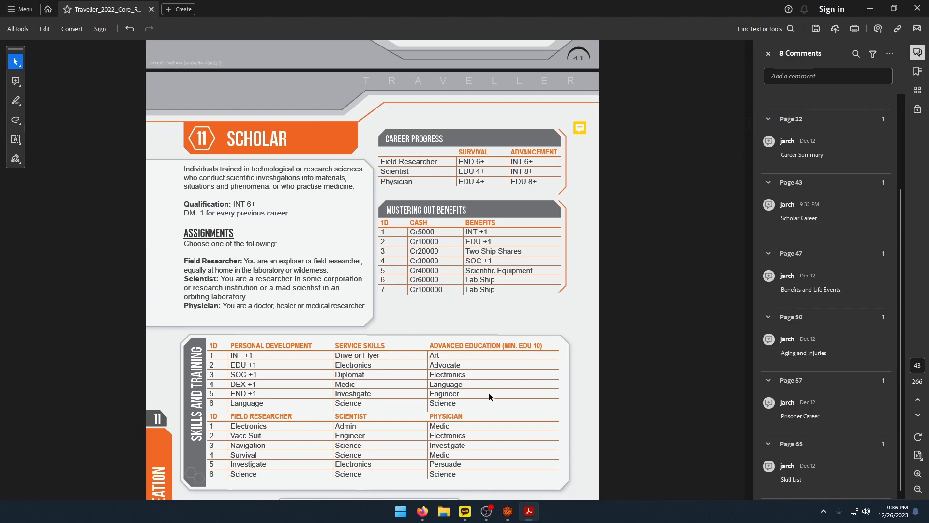
left_click(508, 511)
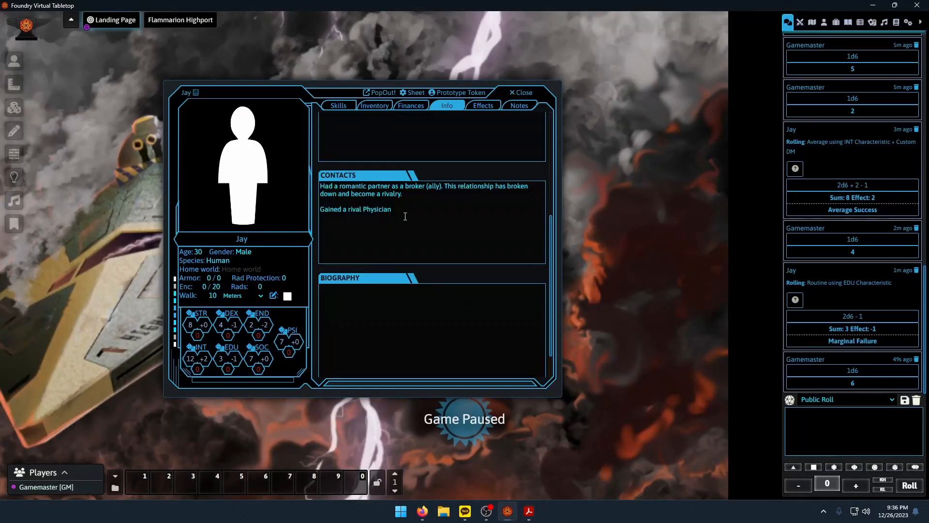
left_click(435, 193)
type("(rank 0) (")
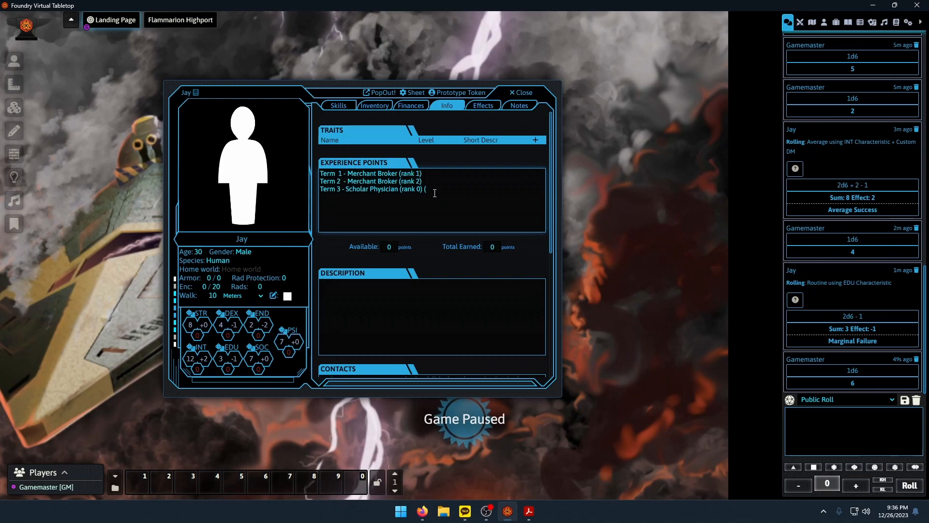
key("BackSpace")
key("BackSpace")
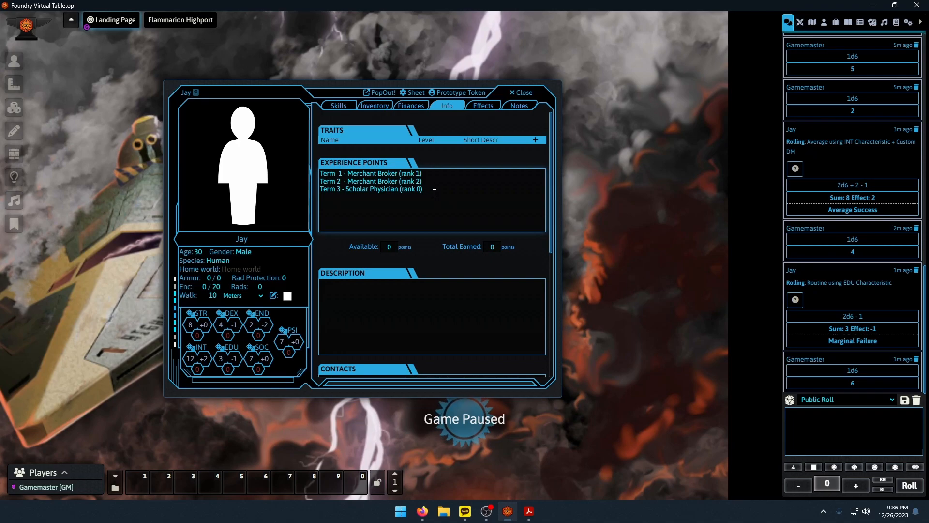
Check the Scholar mustering out benefits and the Physician skills table in the rulebook, and return to Foundry.
left_click(531, 512)
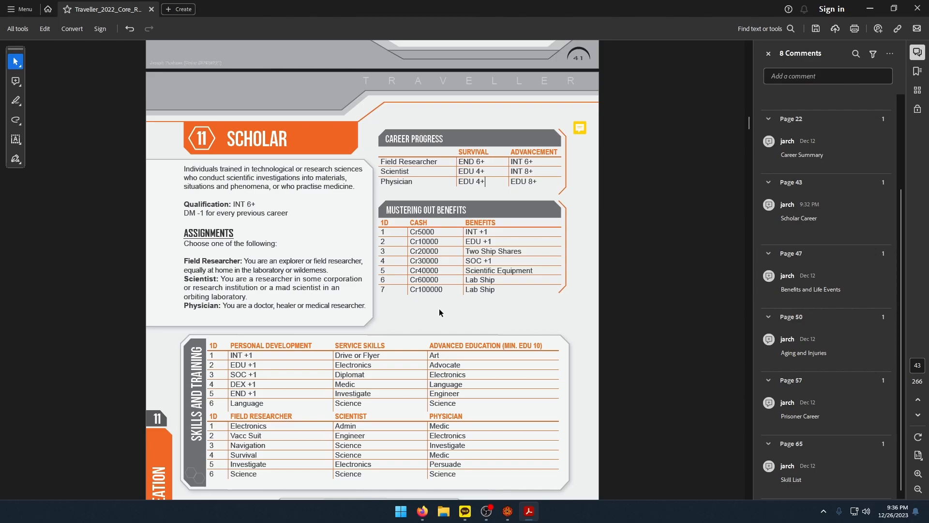
scroll(441, 312, "down", 3)
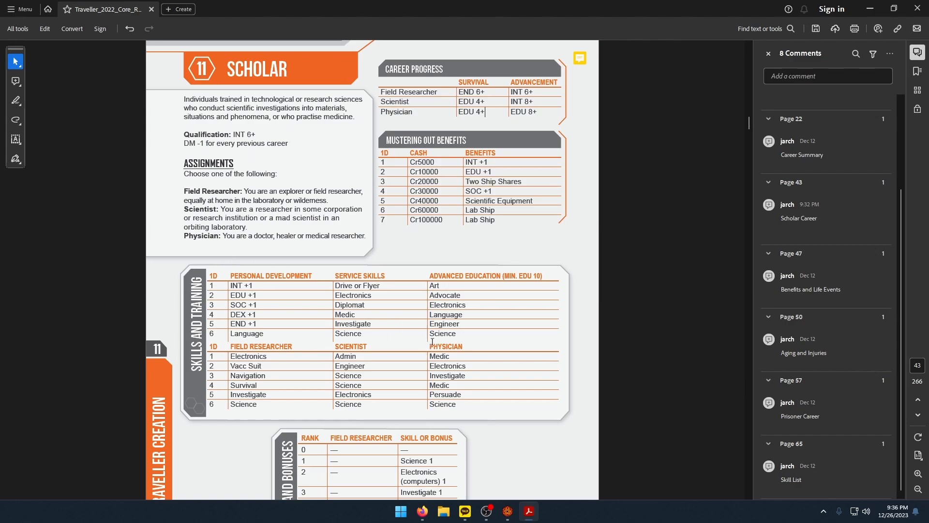
left_click_drag(426, 346, 474, 351)
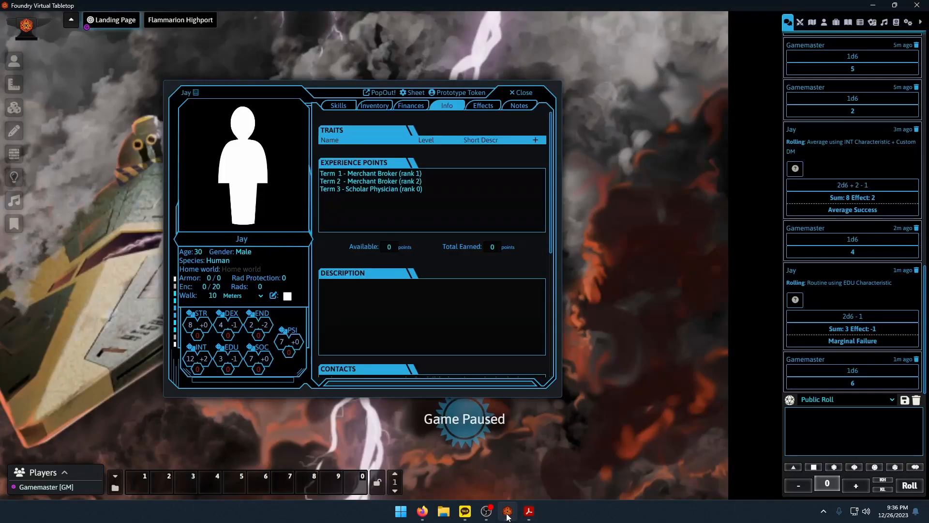
Roll 1d6 in Foundry, consult the Scholar skills and training tables in the rulebook PDF, and show the character's skills in Foundry.
left_click(508, 512)
left_click(814, 467)
left_click(910, 486)
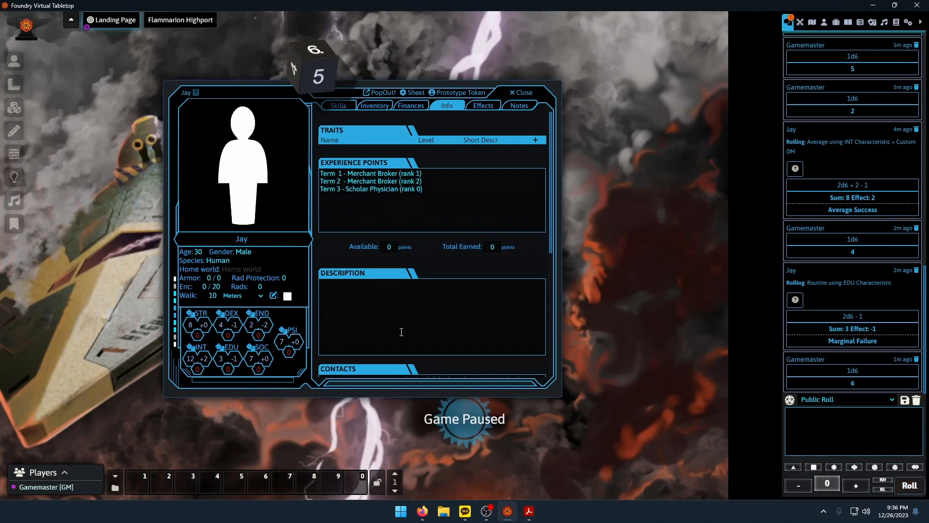
left_click(536, 516)
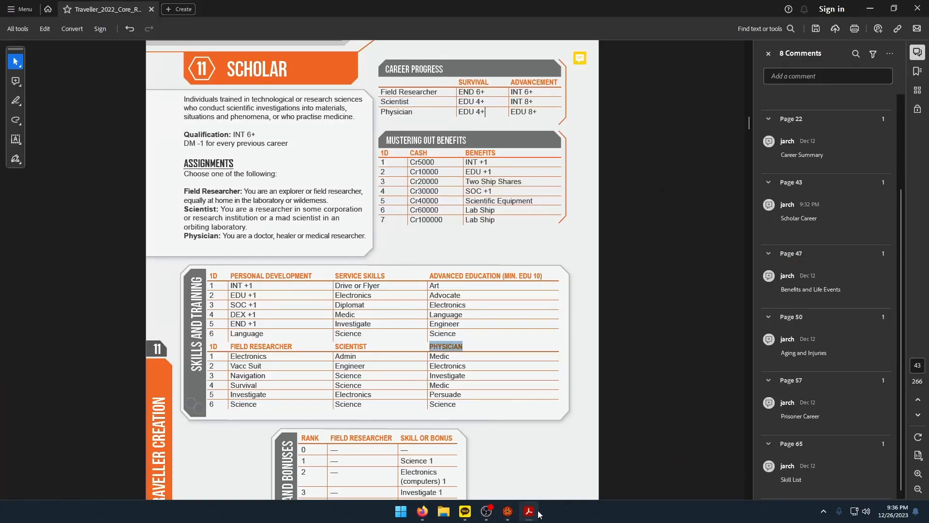
left_click(508, 511)
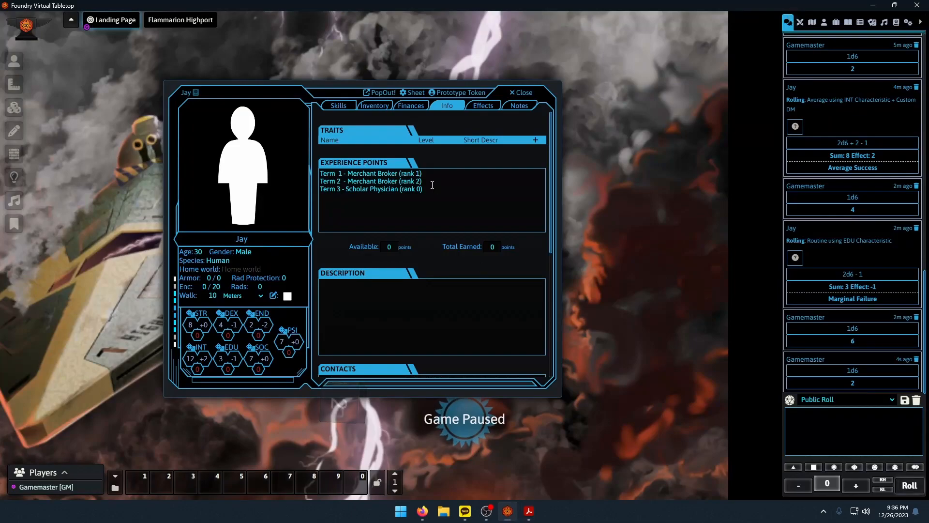
left_click(337, 107)
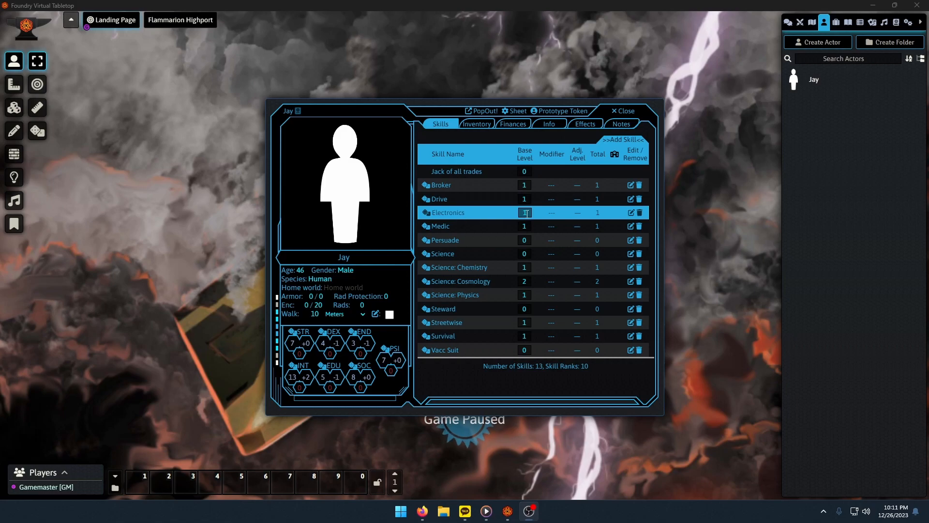
Expand the MGT2 Skills item folder and set the character's Electronics base level to 0.
left_click(837, 22)
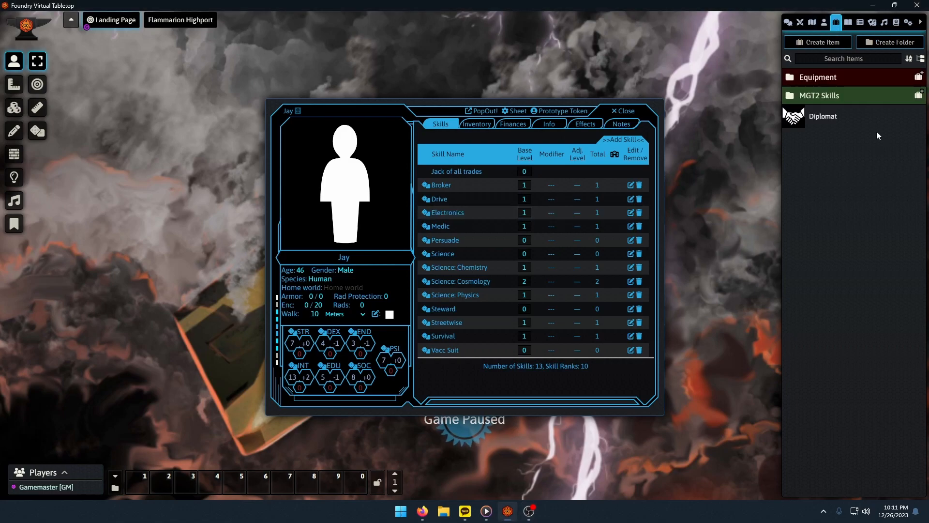
left_click(824, 97)
scroll(840, 197, "down", 5)
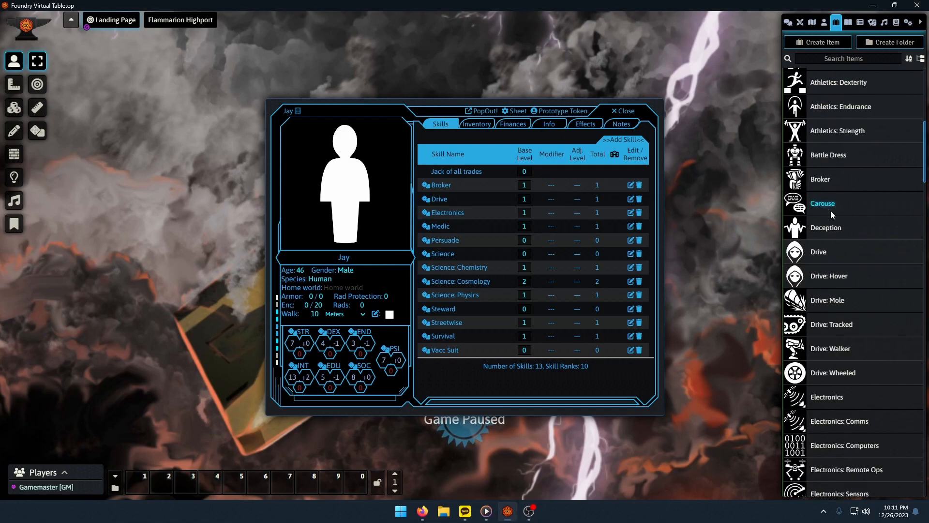
scroll(830, 211, "down", 1)
double_click(525, 211)
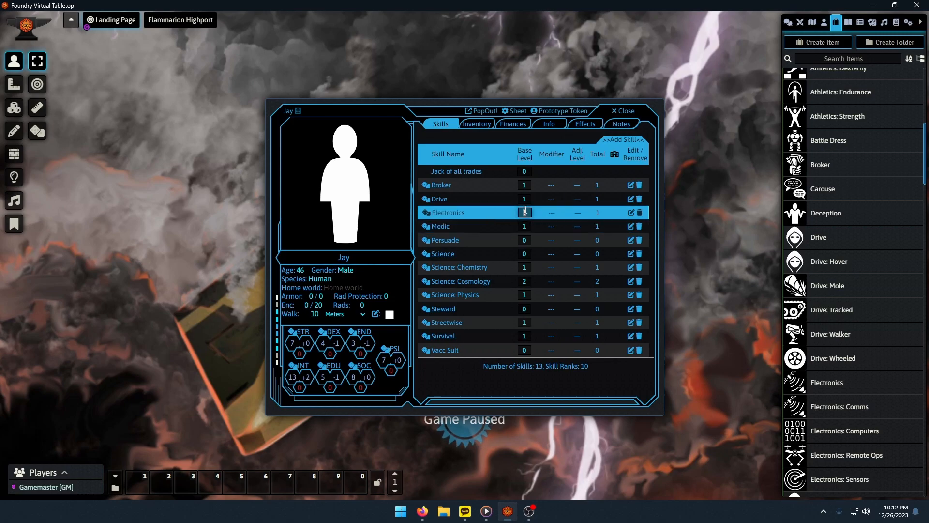
type("0")
key("Return")
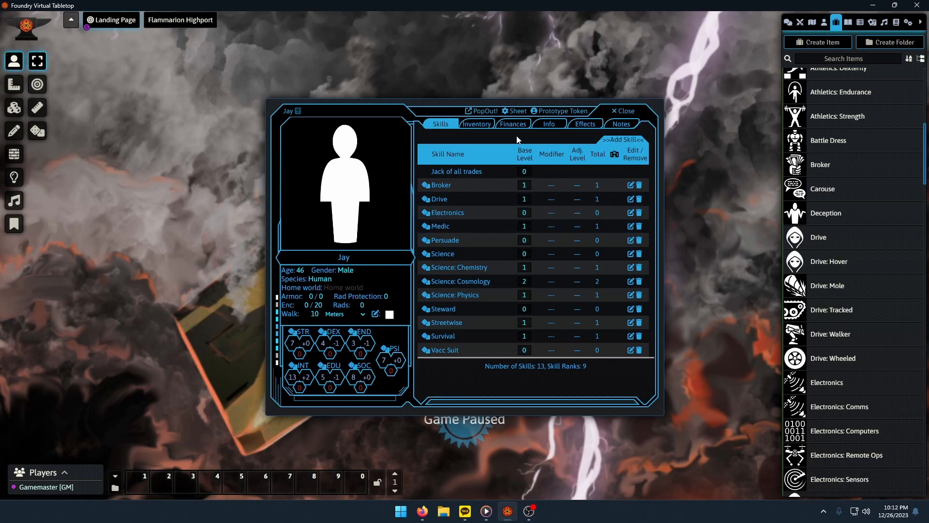
Add the Electronics: Sensors skill to the character with base level 1, and close the character sheet.
scroll(842, 266, "down", 14)
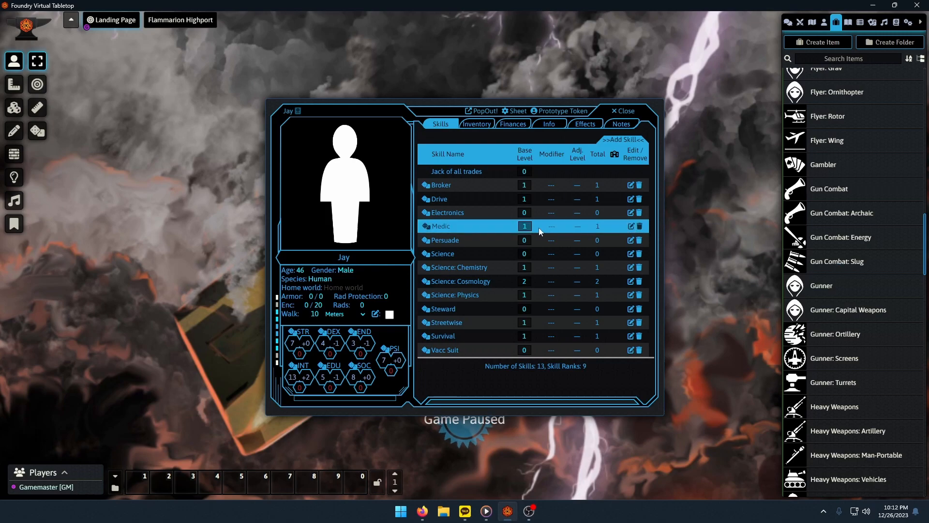
scroll(864, 267, "up", 8)
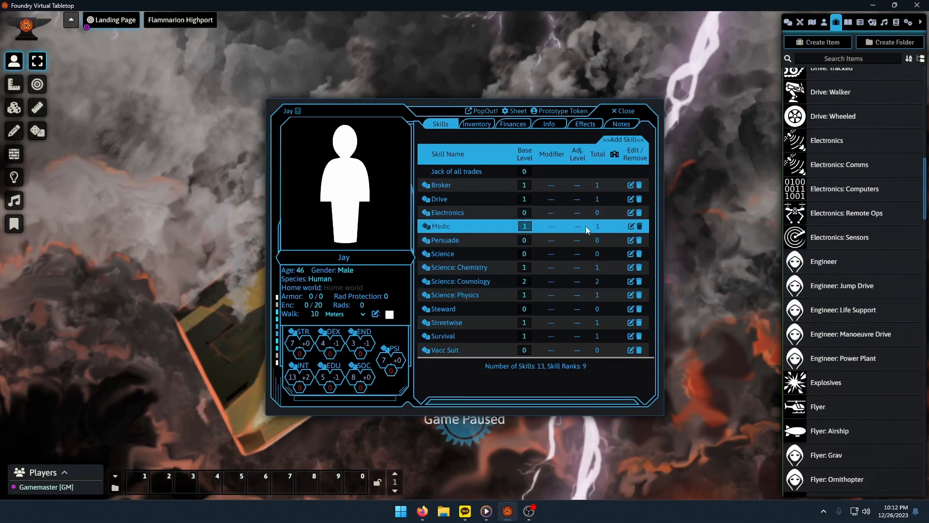
scroll(847, 290, "up", 3)
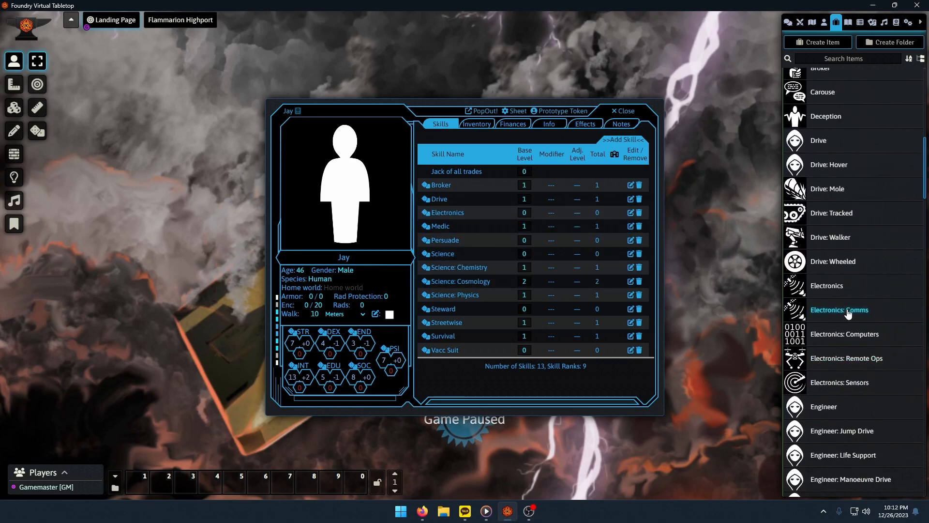
scroll(846, 315, "down", 2)
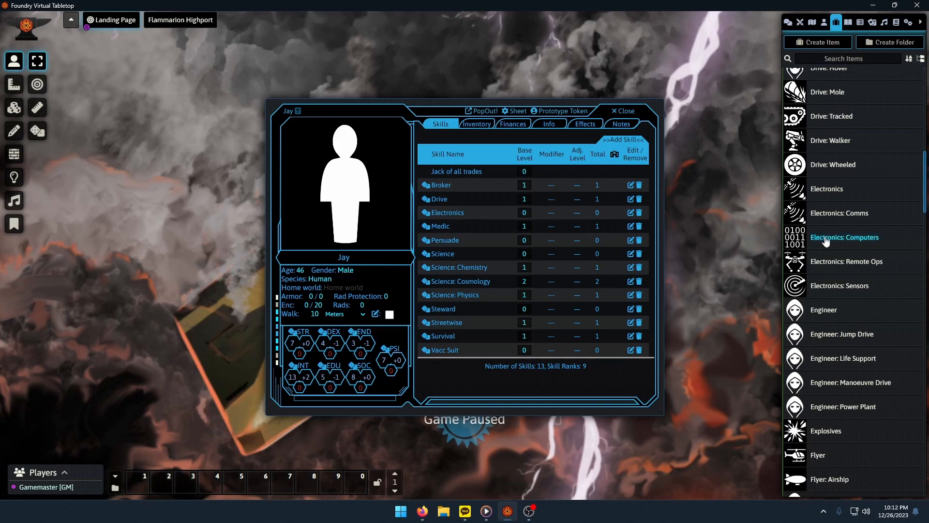
left_click_drag(852, 289, 539, 308)
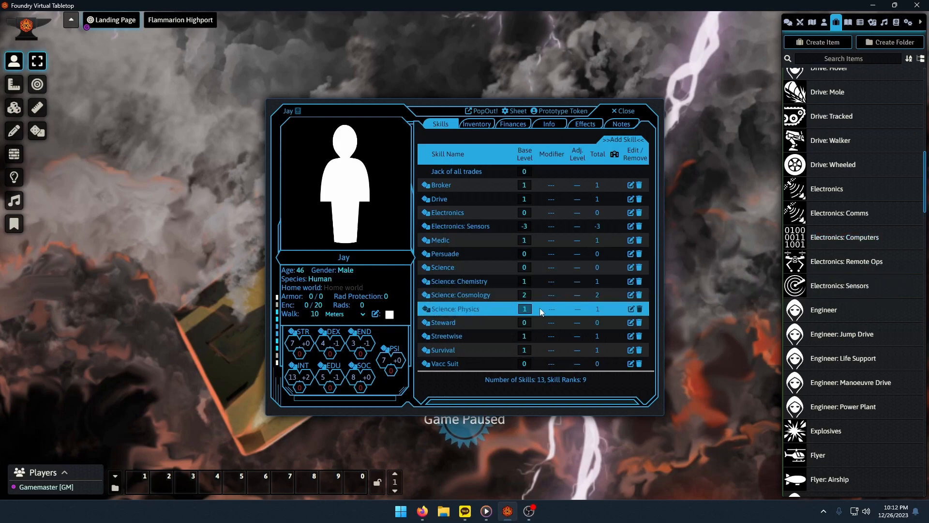
type("1")
left_click(525, 213)
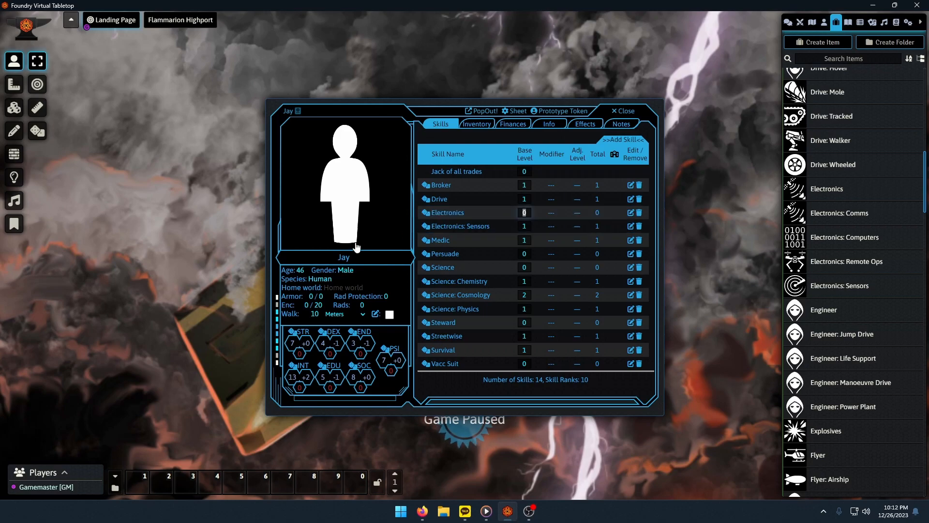
left_click(409, 254)
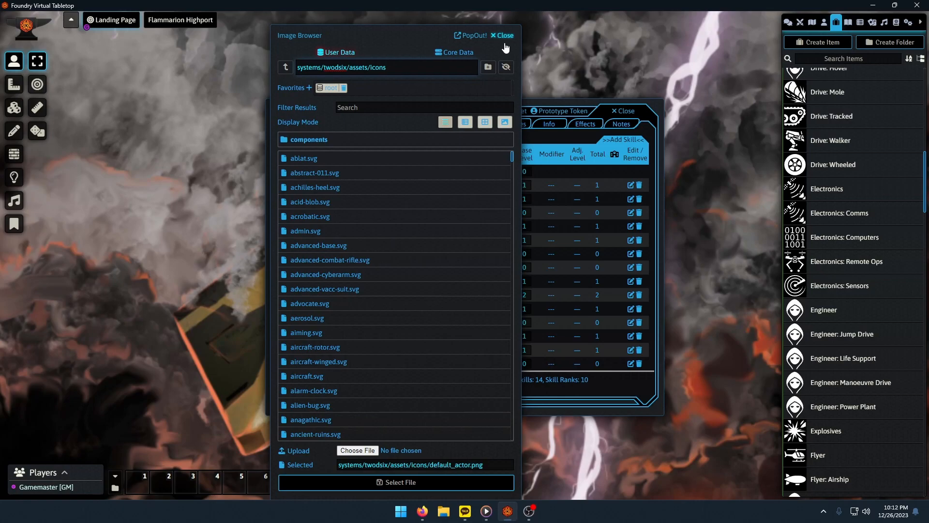
left_click(503, 36)
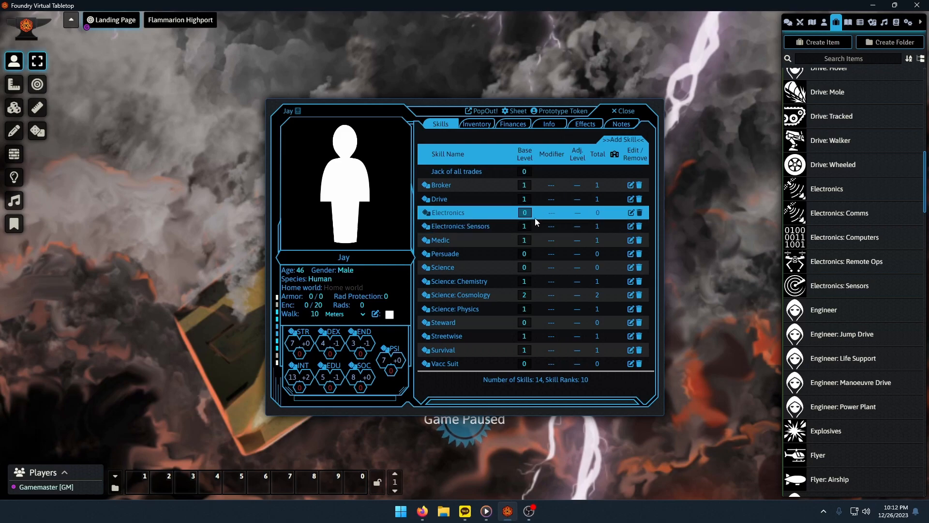
left_click(623, 111)
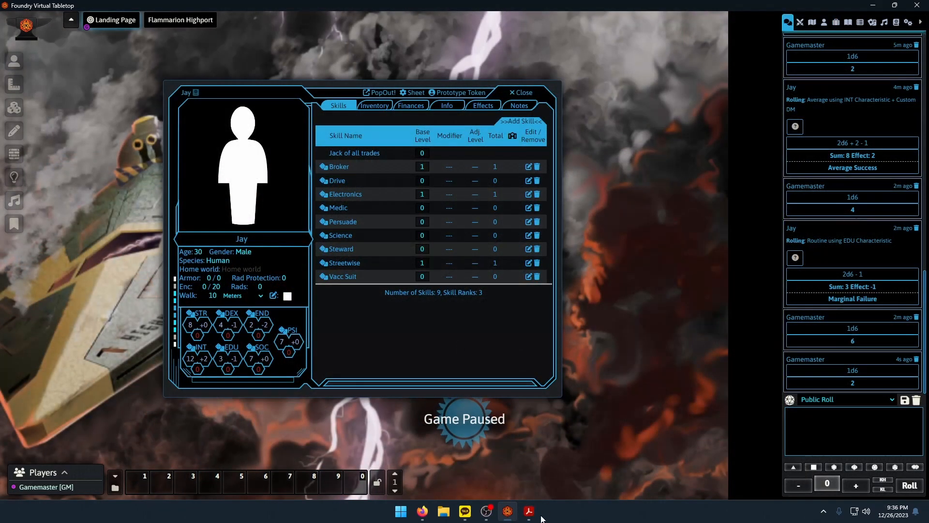
Check the Physician survival requirement in the rulebook PDF, and roll the character's EDU in Foundry at Routine (4+) difficulty.
left_click(530, 512)
scroll(469, 379, "up", 2)
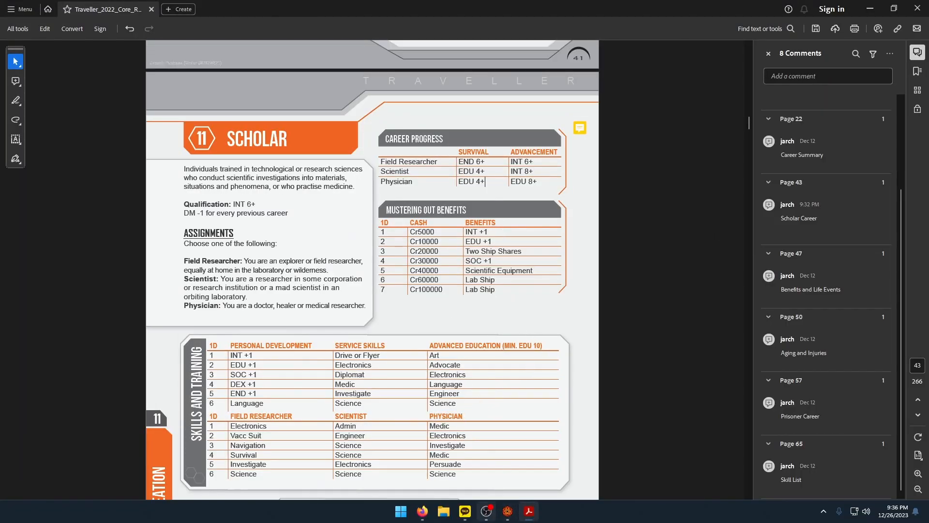
left_click(507, 512)
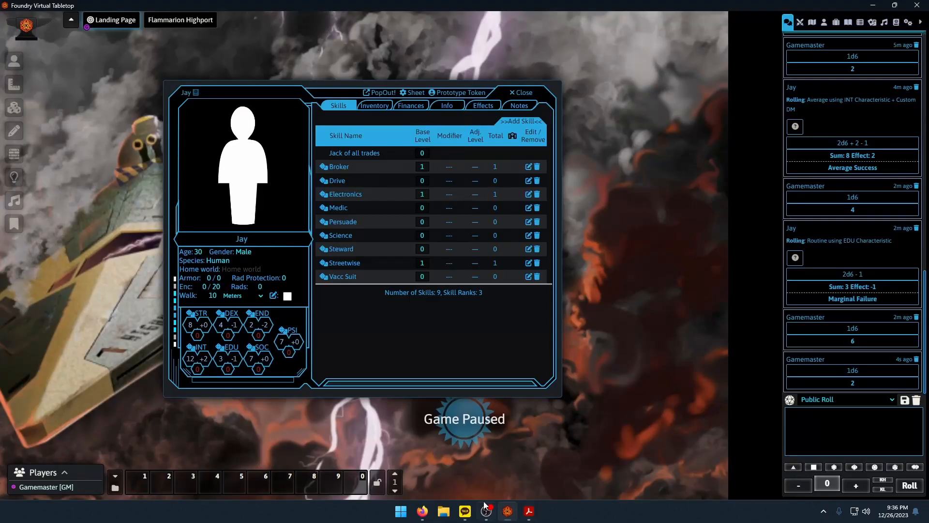
left_click(224, 350)
left_click(447, 222)
left_click(446, 230)
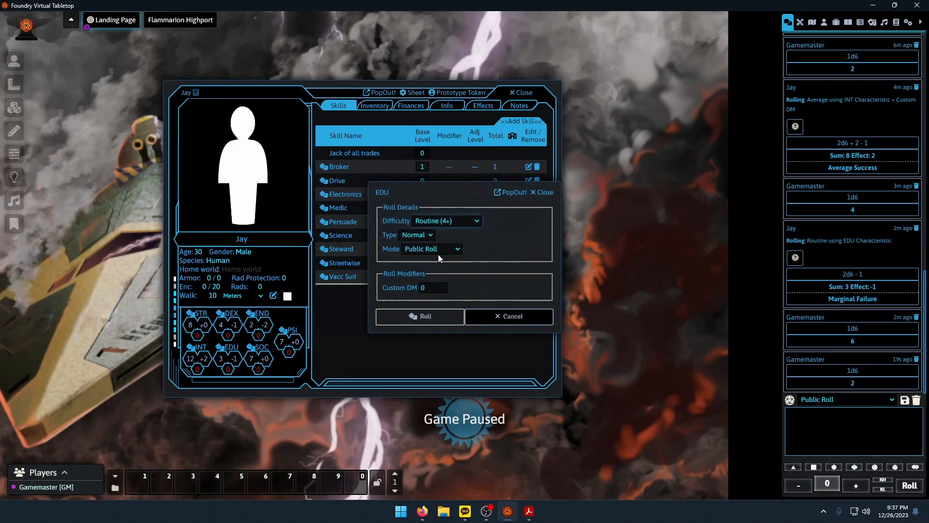
left_click(420, 316)
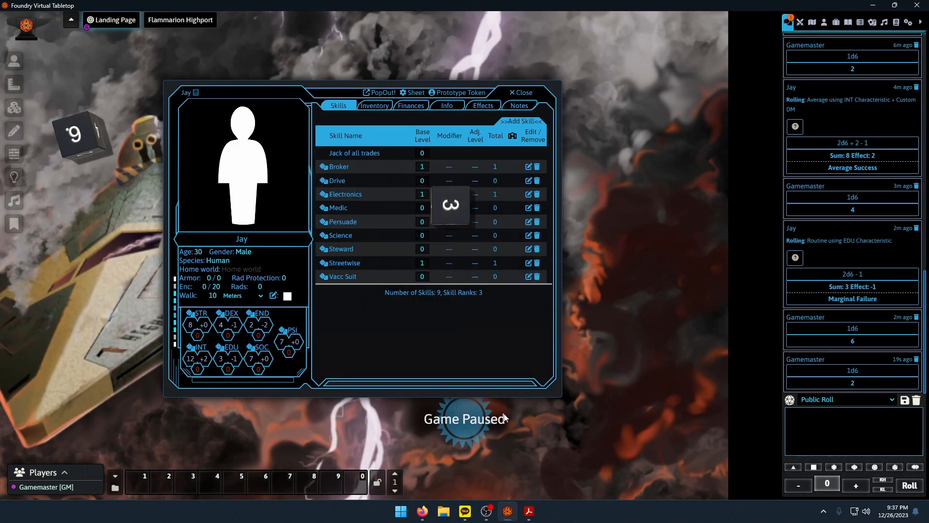
Bring up the Scholar Events table in the rulebook PDF and roll 2d6 for the term's event in Foundry.
left_click(530, 511)
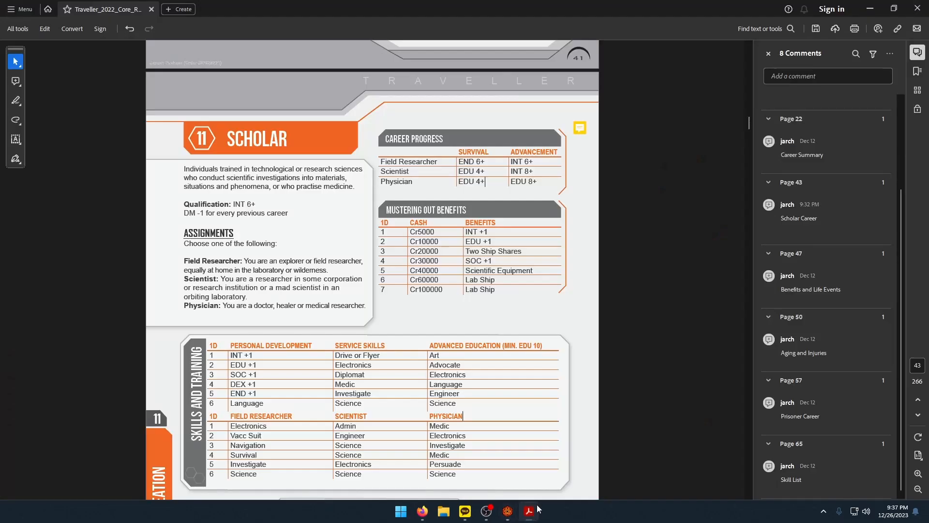
scroll(557, 345, "down", 10)
scroll(556, 347, "down", 5)
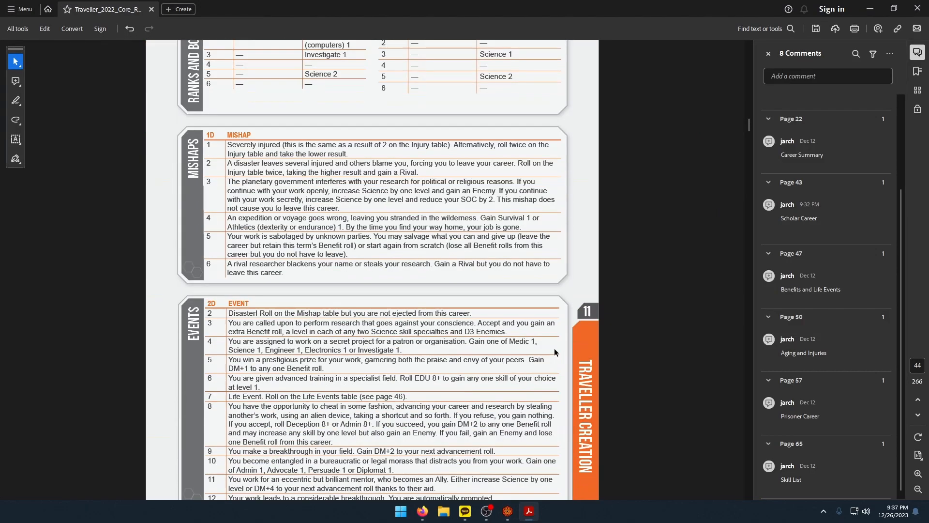
scroll(486, 340, "down", 2)
left_click(506, 512)
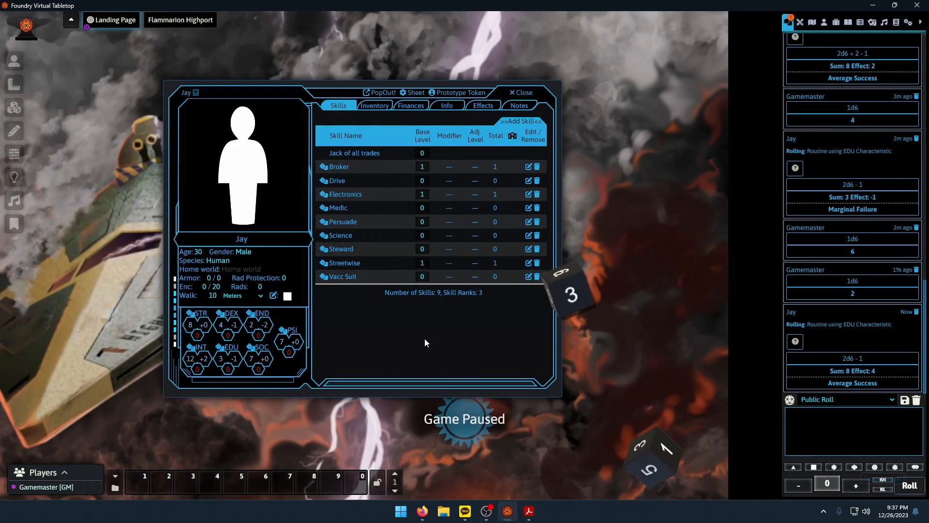
Look up the event roll in the rulebook's Scholar Events table and compare its skill options with the character's skills in Foundry.
left_click(529, 511)
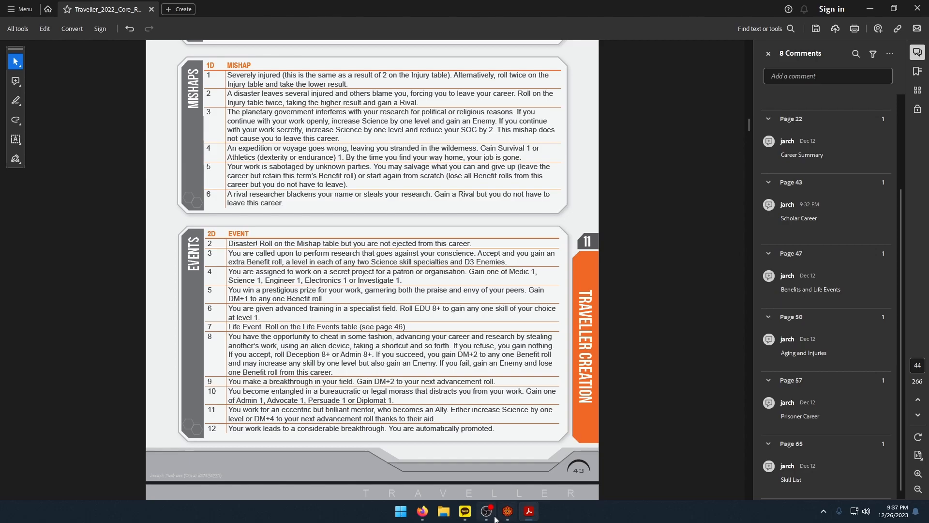
key("alt+Tab")
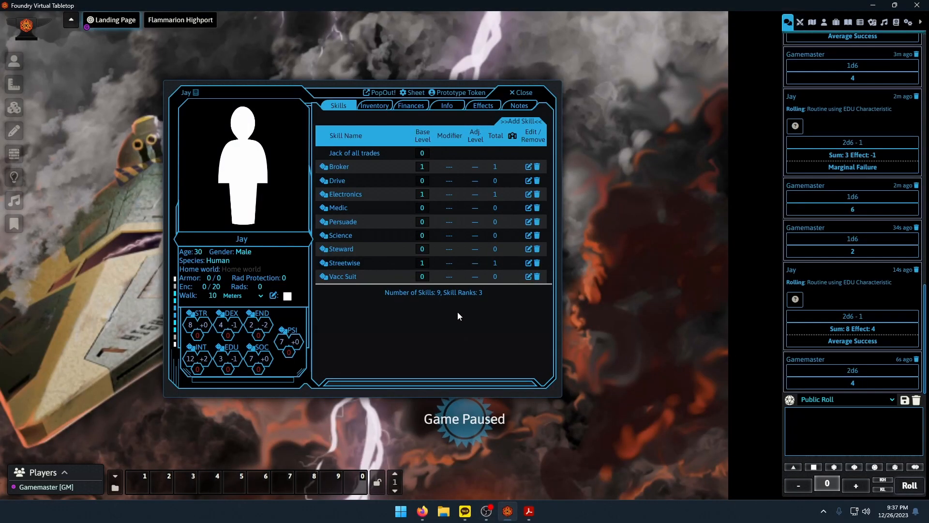
left_click(532, 517)
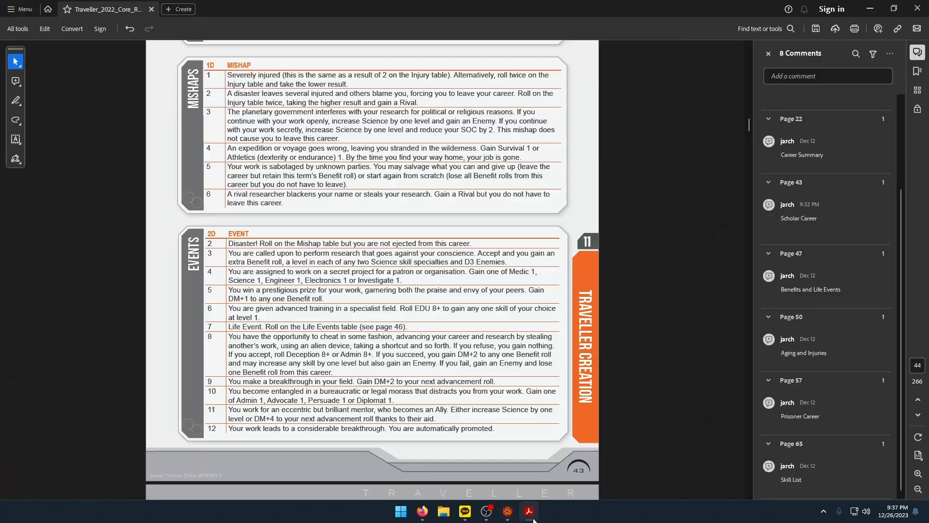
left_click(533, 519)
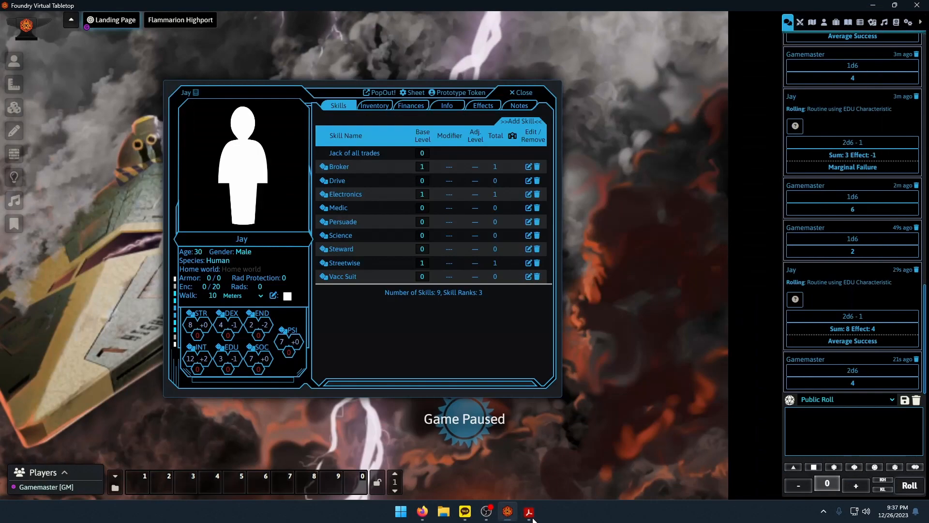
left_click(532, 519)
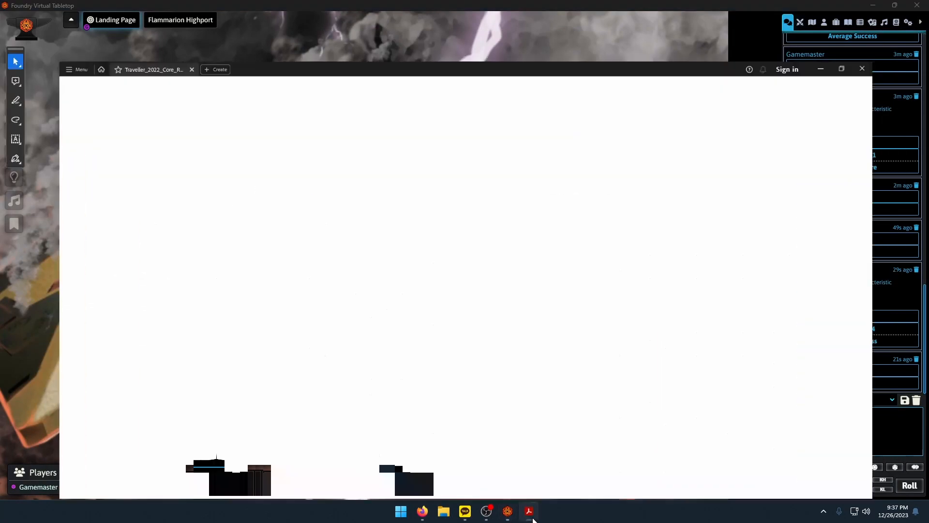
left_click(533, 519)
Add the Science: Cosmology skill to the character from the items list and set its base level to 1.
left_click(422, 235)
left_click(835, 24)
scroll(855, 341, "down", 15)
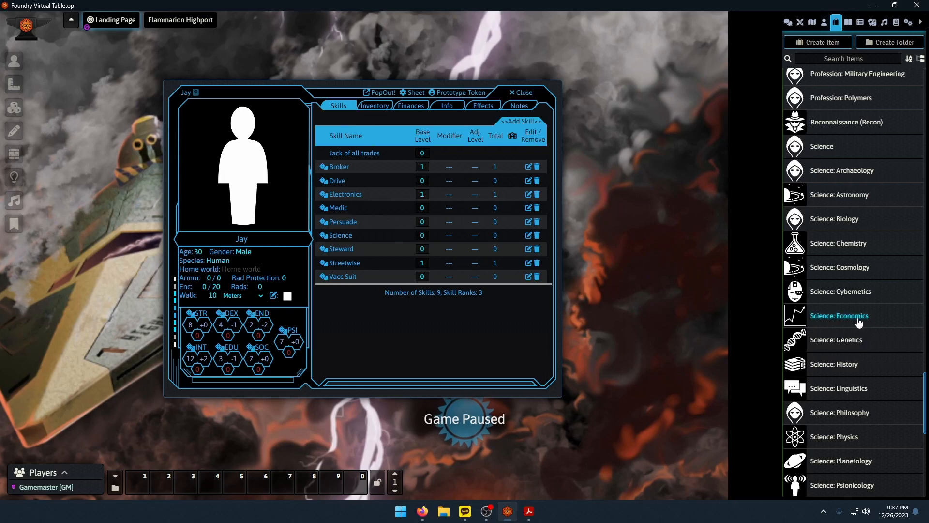
left_click_drag(823, 268, 414, 250)
left_click(422, 250)
type("1")
key("Return")
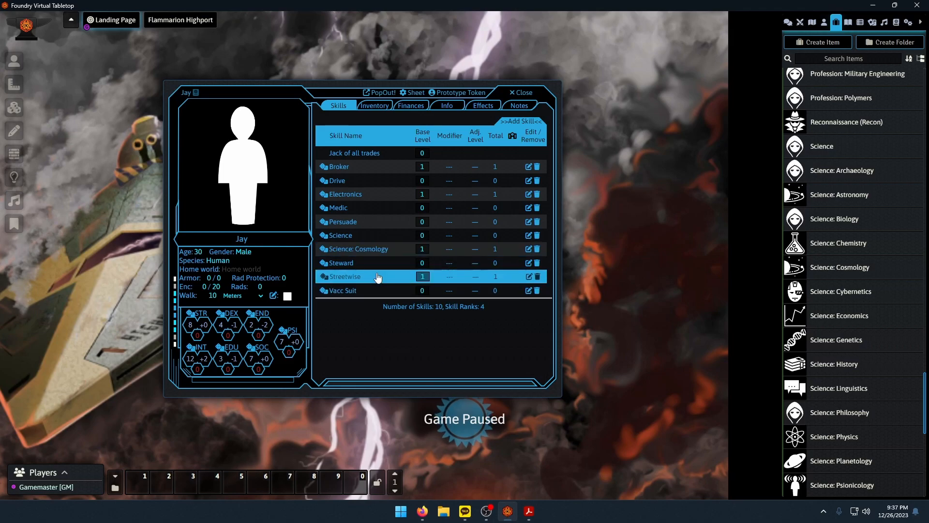
Check the Physician advancement requirement in the rulebook PDF, and roll the character's EDU in Foundry at Difficult (8+) difficulty.
left_click(530, 512)
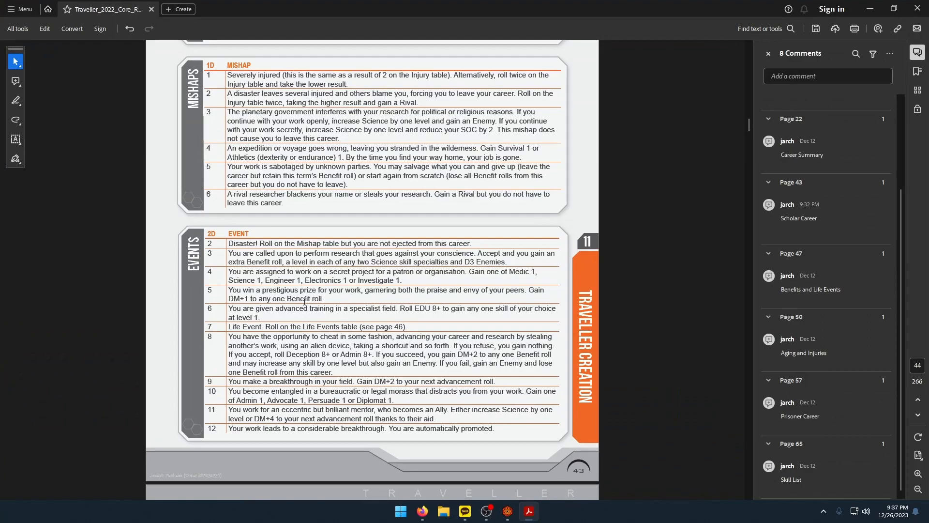
scroll(377, 416, "up", 3)
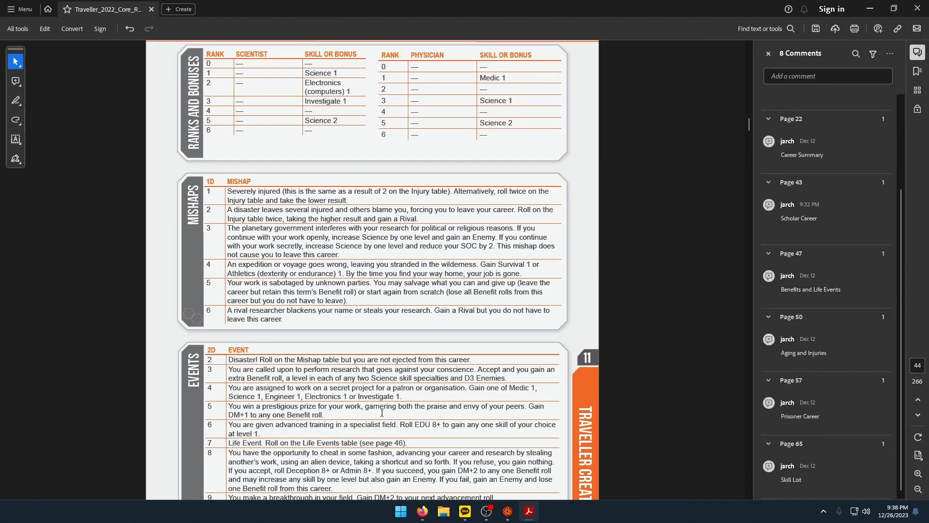
scroll(382, 413, "up", 20)
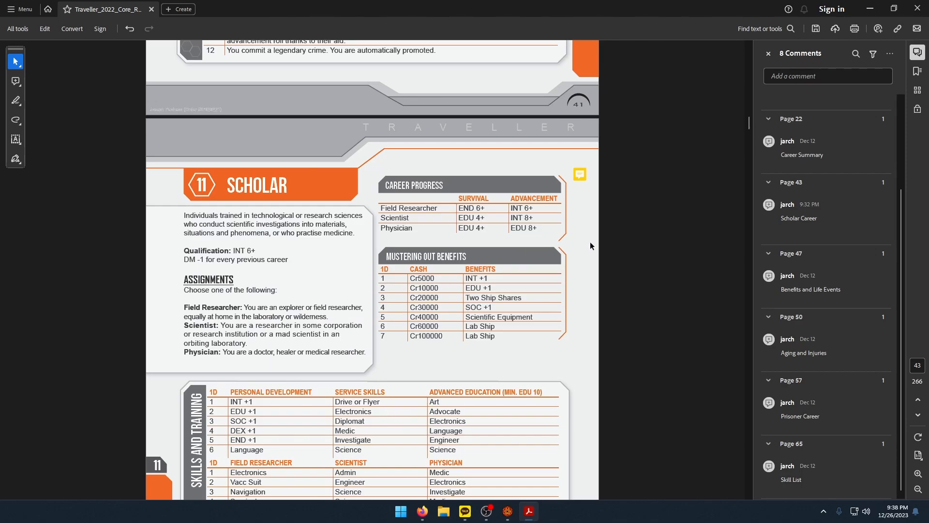
left_click(507, 511)
left_click(225, 354)
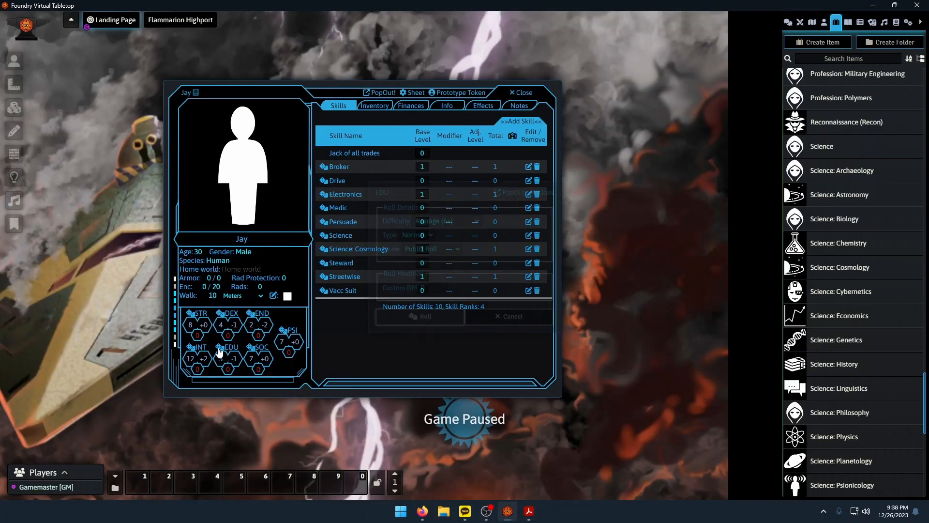
left_click(445, 221)
left_click(444, 248)
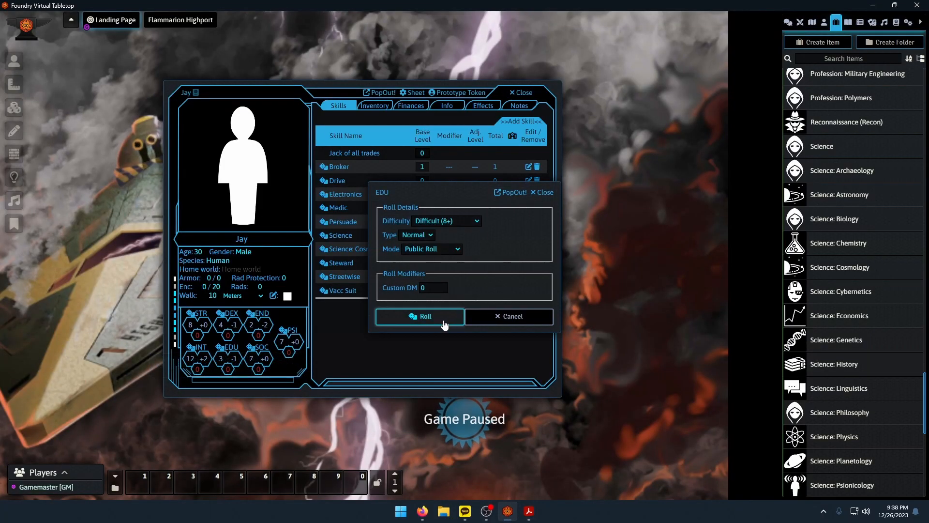
left_click(420, 315)
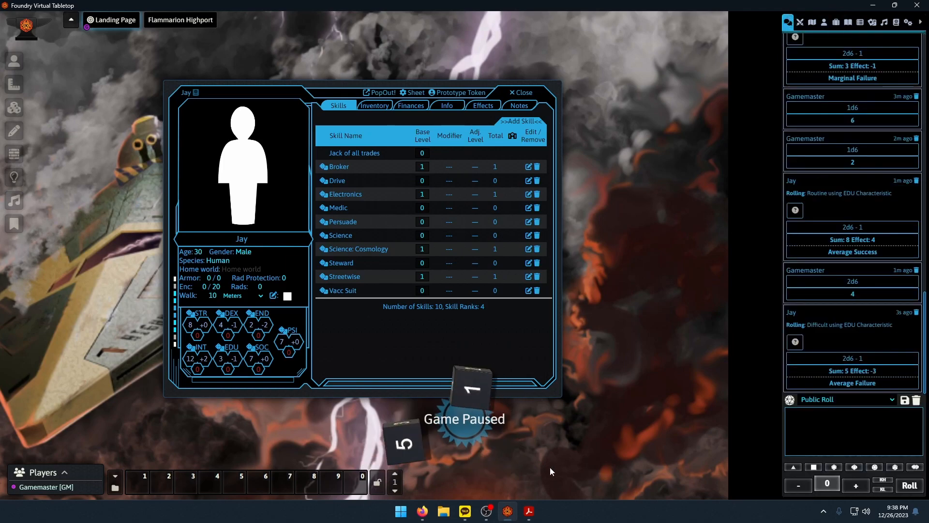
Set the character's age to 34 and review the term history and contacts on the character sheet.
left_click(447, 105)
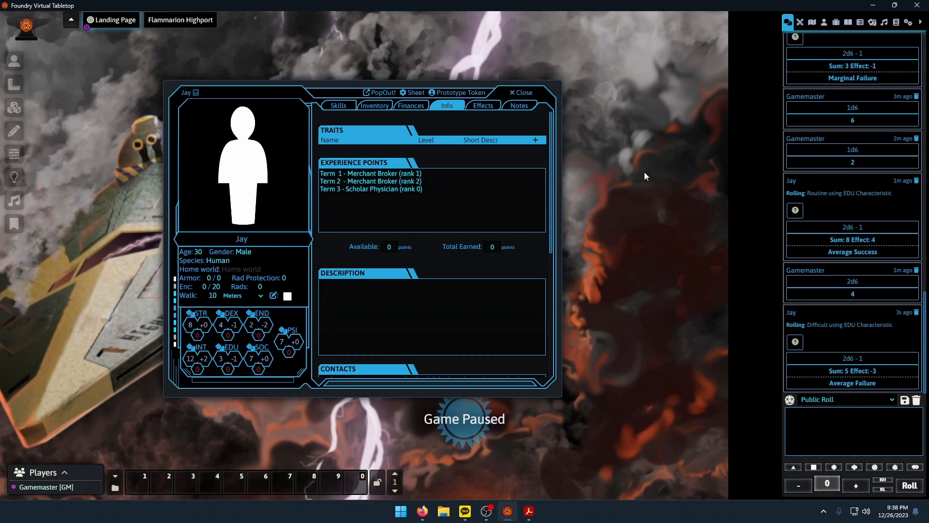
left_click(452, 194)
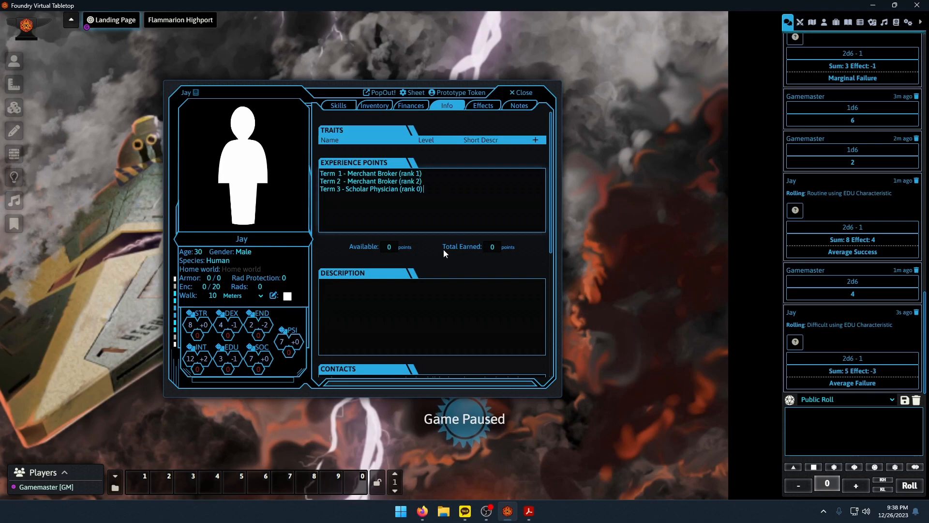
left_click(199, 252)
type("34")
left_click(280, 254)
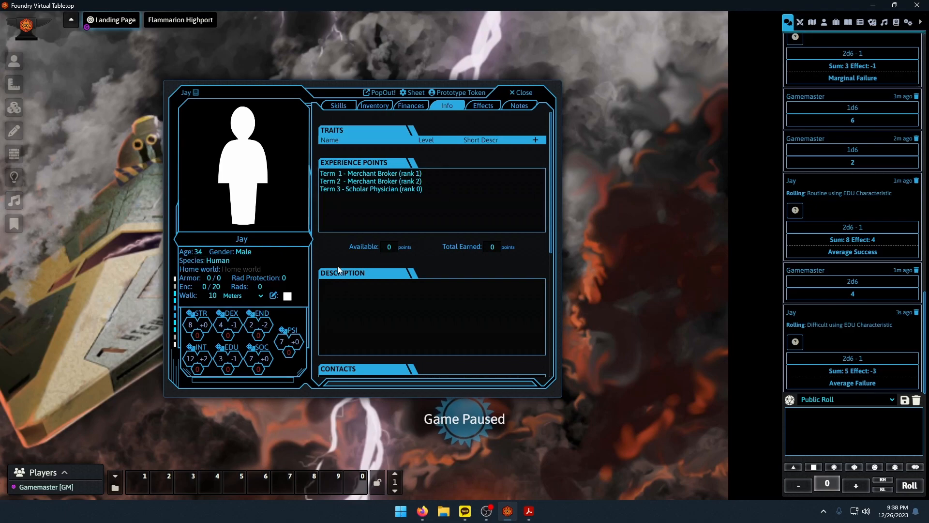
scroll(420, 305, "down", 3)
scroll(436, 289, "up", 2)
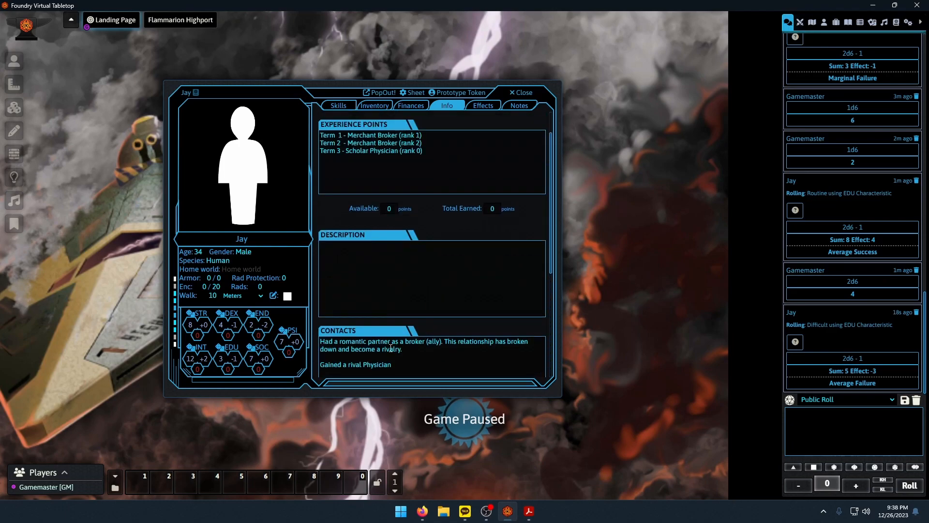
Look up the Ageing rules and the Ageing effects table in the rulebook PDF.
left_click(529, 513)
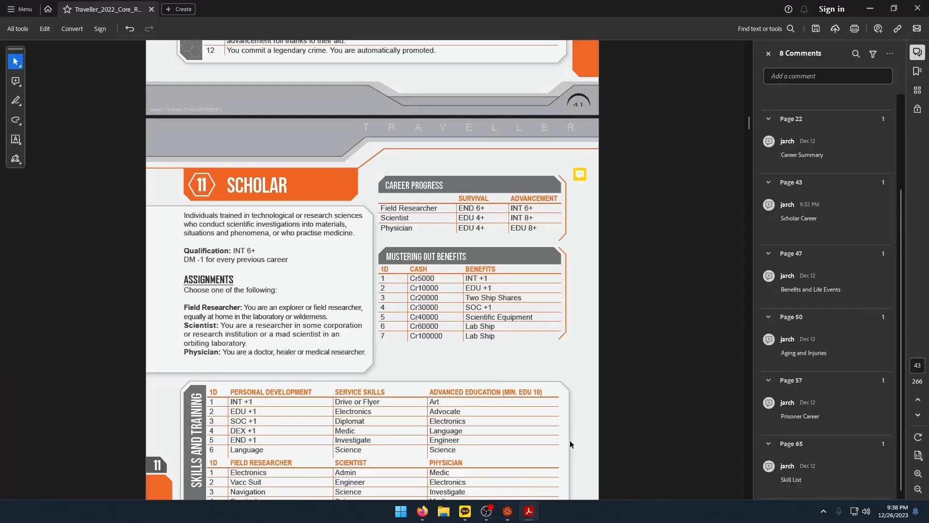
left_click(796, 356)
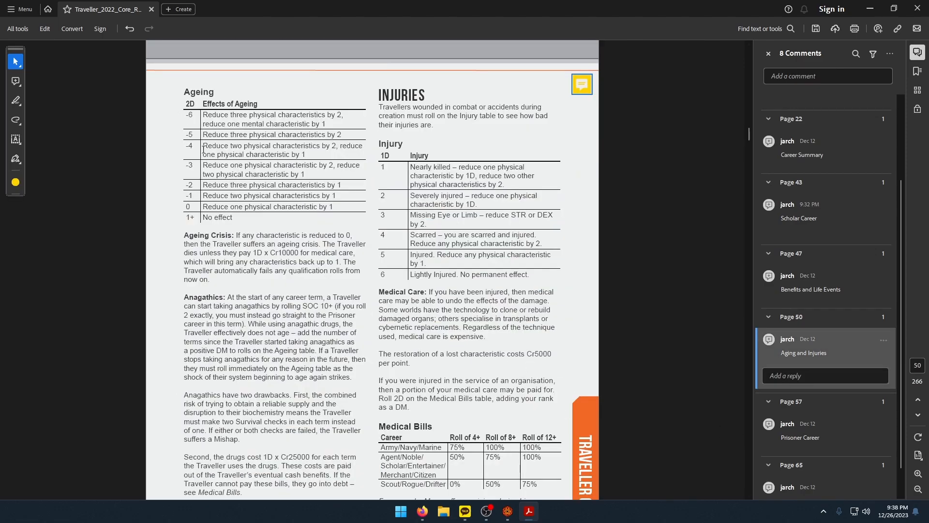
scroll(289, 291, "up", 5)
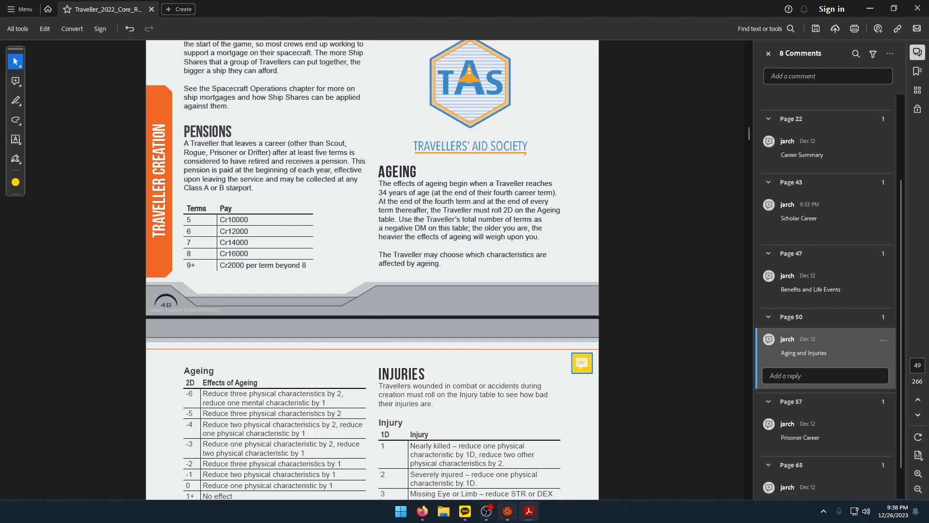
Add the line "Term 4 - Scholar Physician (rank 0)" to the character's Experience Points notes in Foundry.
left_click(508, 510)
left_click(426, 157)
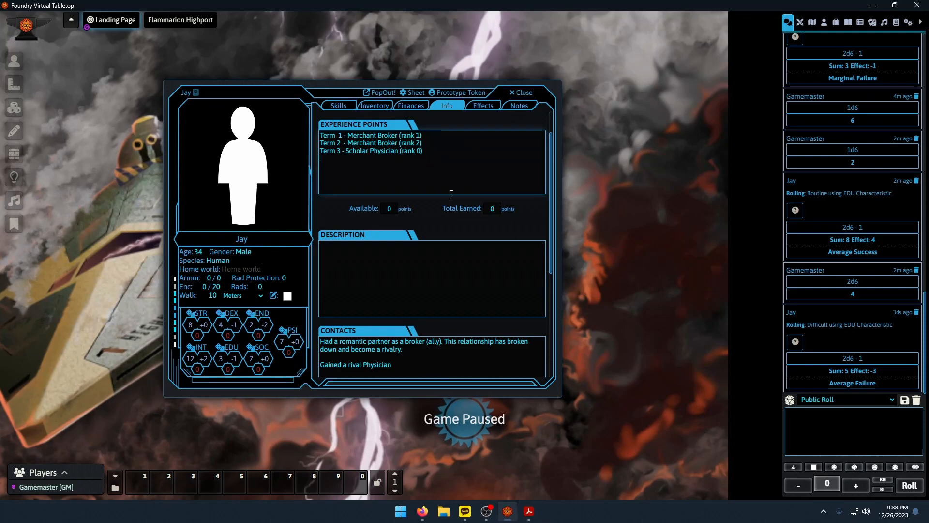
type("Tew")
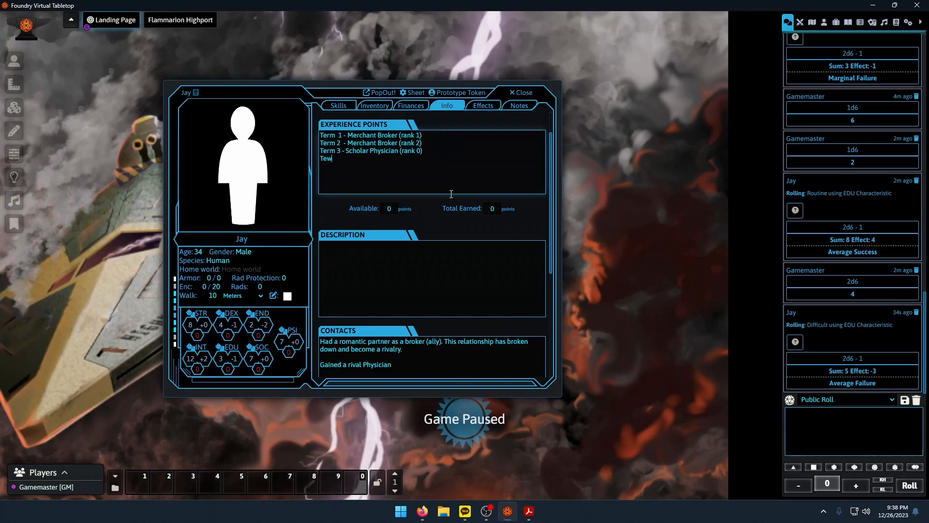
key("BackSpace")
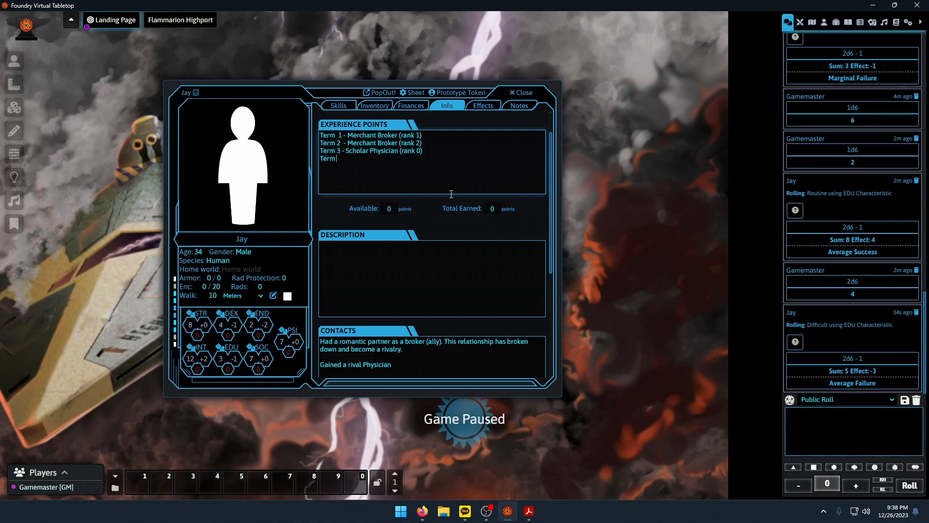
type("4 - Schh")
type("lar Physician (rank 0")
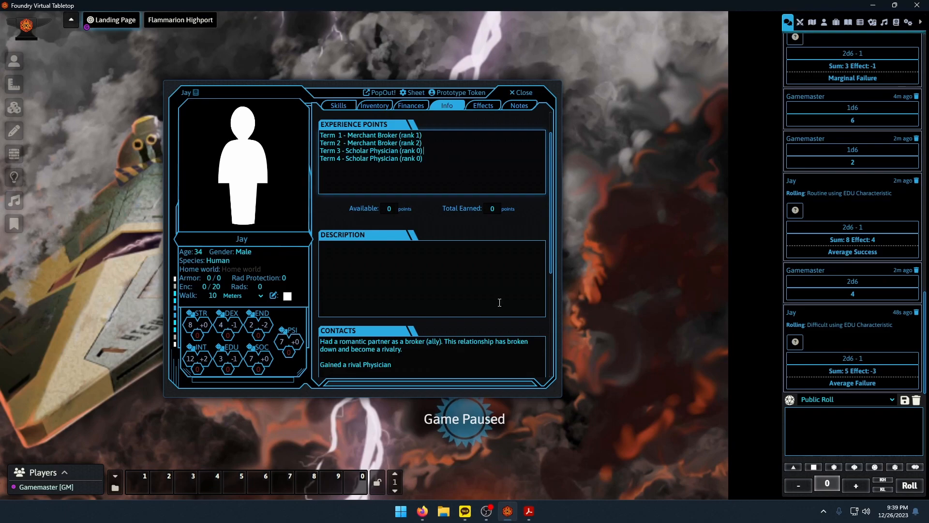
Roll 2d6 - 4 in Foundry for ageing and look up the result in the rulebook's Ageing table.
left_click(536, 516)
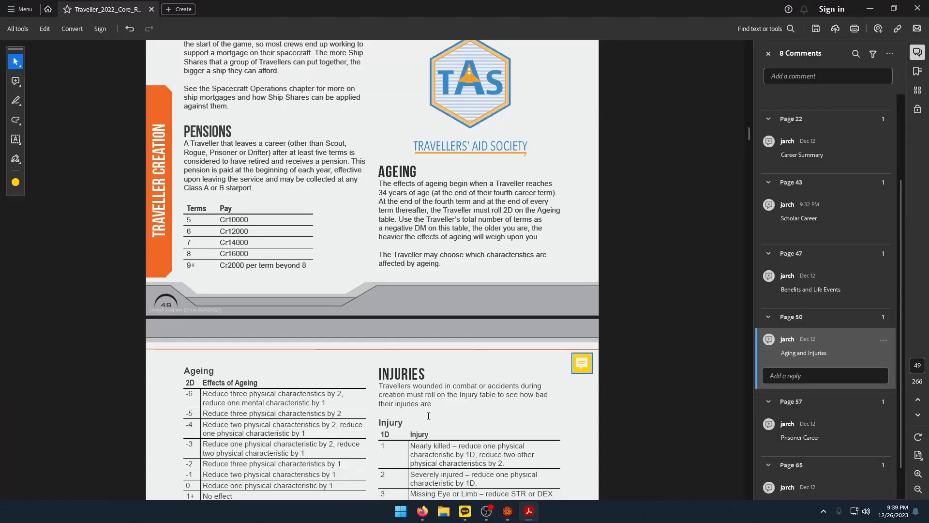
left_click(508, 512)
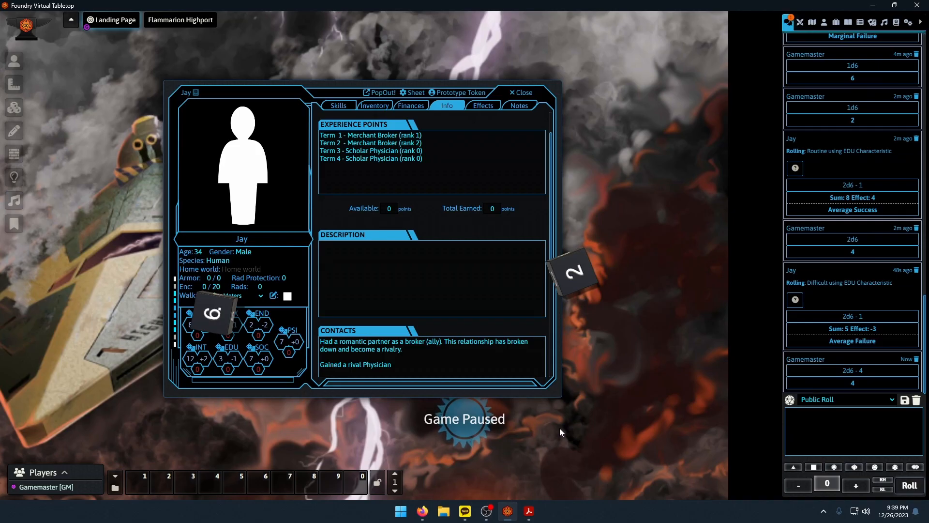
left_click(529, 511)
scroll(202, 352, "down", 4)
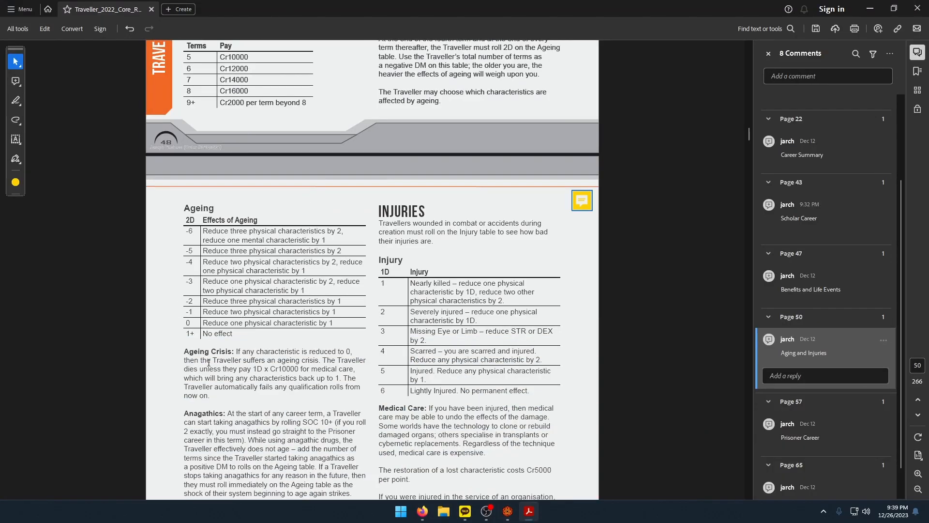
left_click_drag(181, 336, 226, 335)
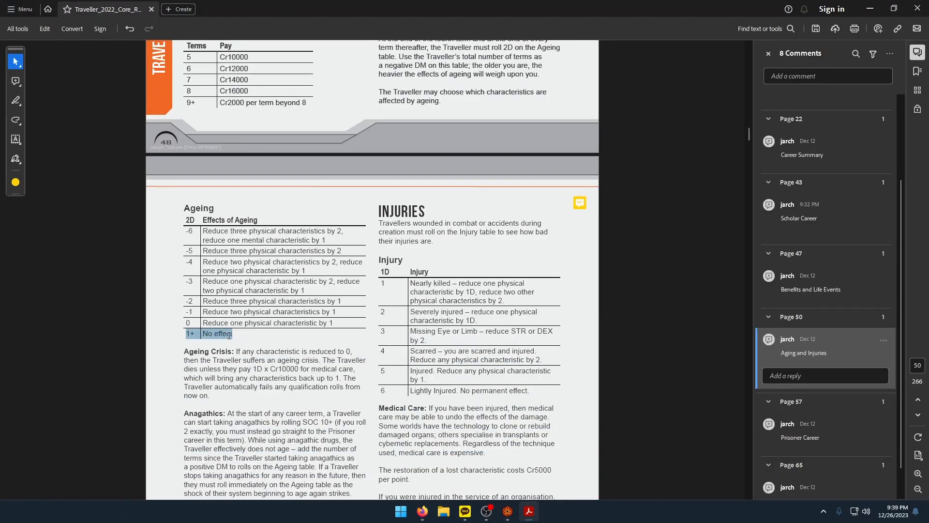
left_click(257, 338)
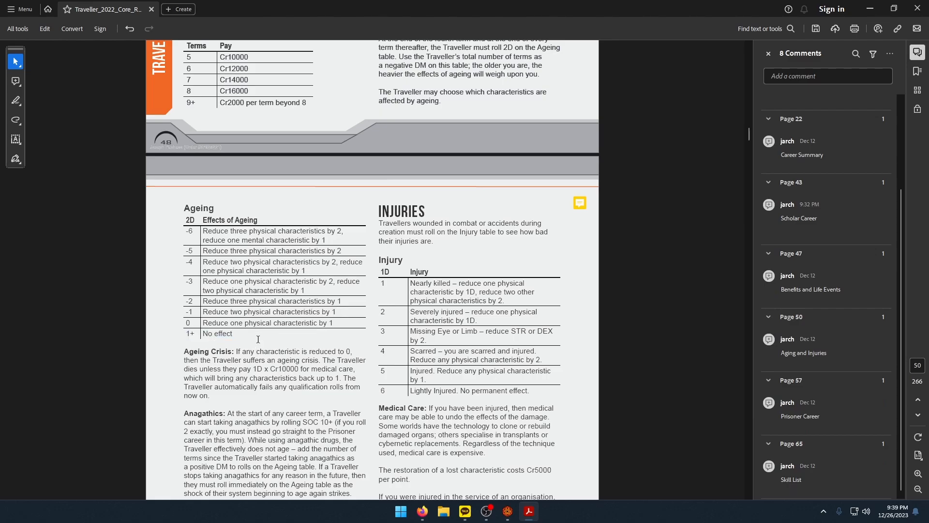
Go back to the Scholar career page in the rulebook PDF.
scroll(258, 339, "up", 2)
scroll(392, 390, "up", 10)
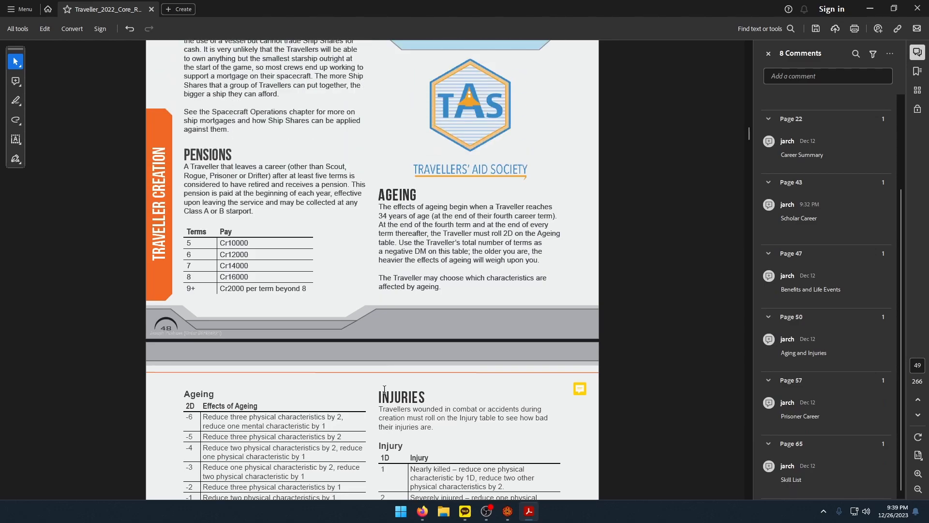
scroll(692, 355, "up", 8)
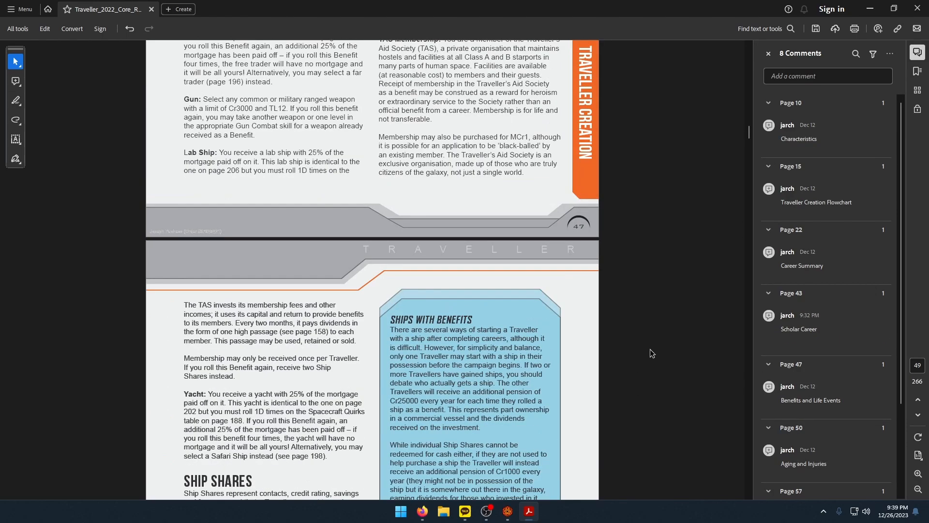
scroll(724, 214, "up", 12)
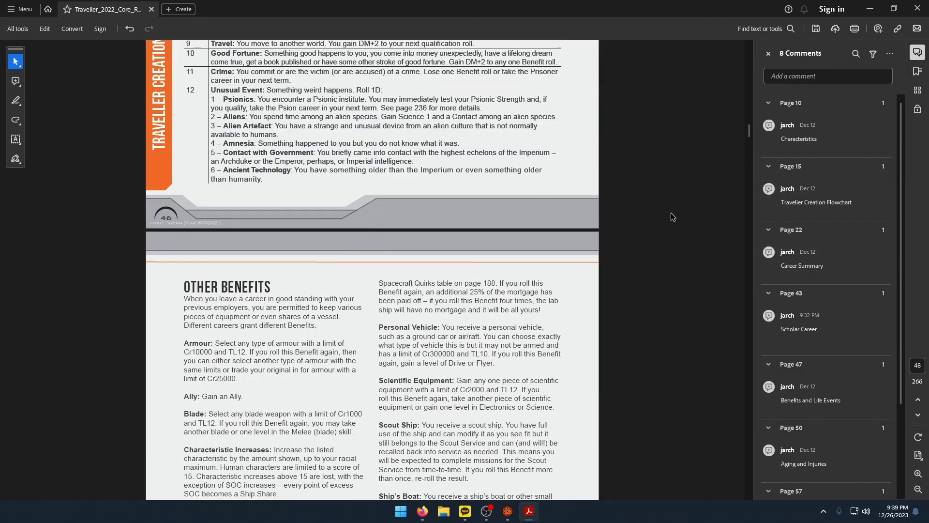
scroll(668, 210, "up", 8)
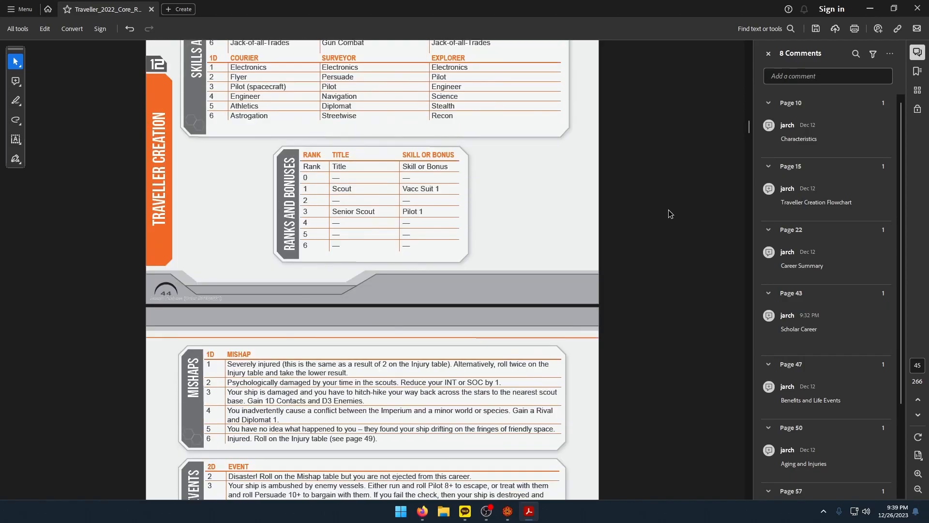
left_click(817, 334)
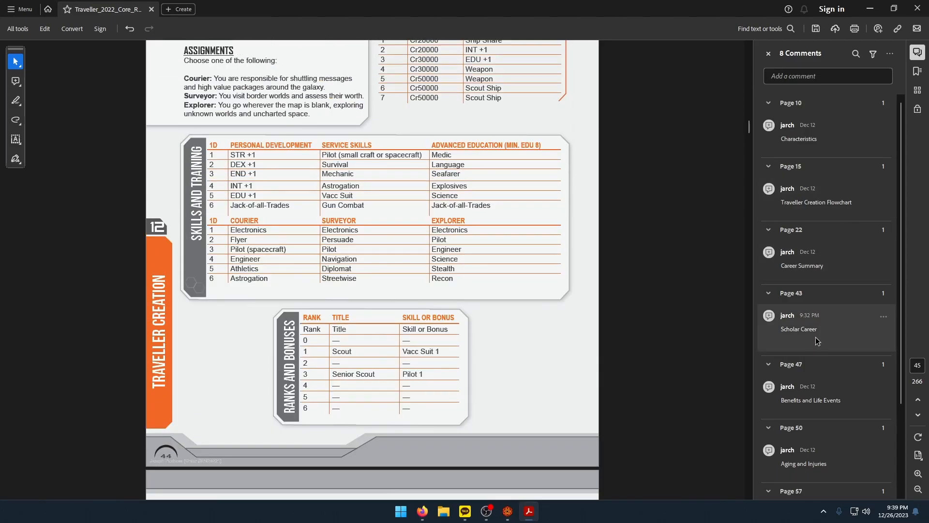
Review the character's skills in Foundry against the Scholar Skills and Training table in the rulebook PDF.
key("alt+Tab")
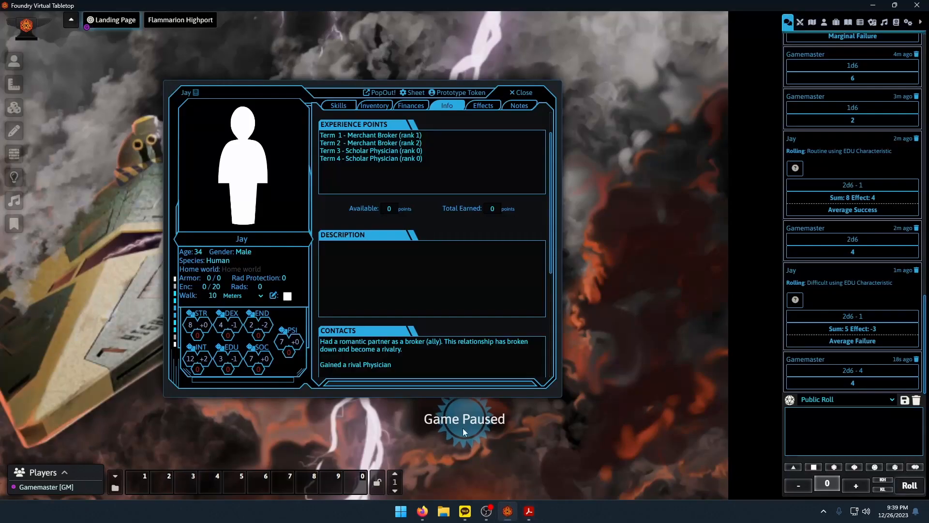
left_click(336, 106)
left_click(523, 517)
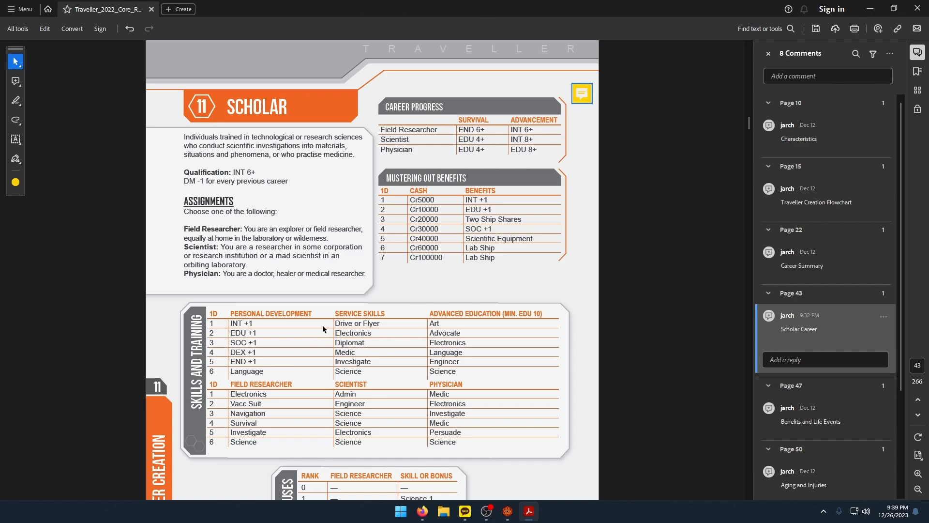
scroll(322, 324, "down", 3)
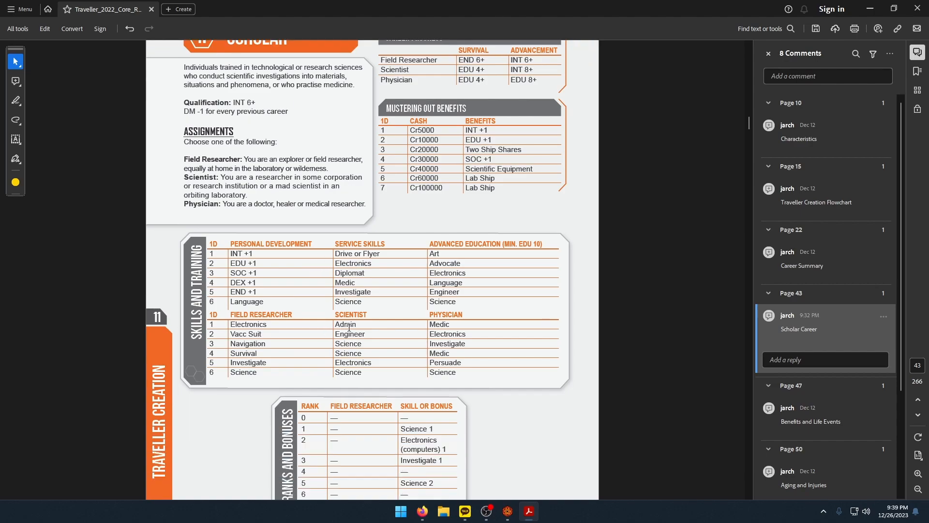
Roll 1d6 in Foundry on the Scholar Personal Development table and set the character's EDU to 4.
left_click(507, 511)
left_click(910, 486)
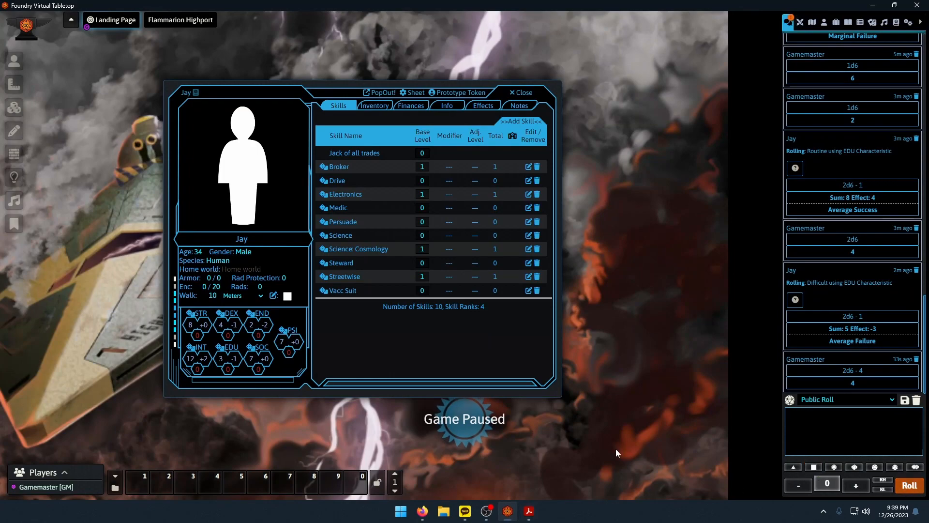
left_click(532, 513)
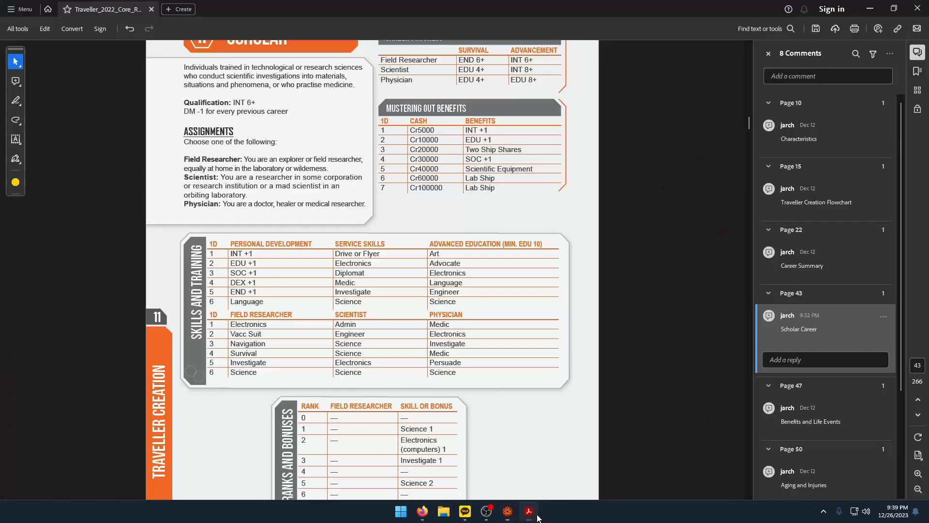
left_click(532, 514)
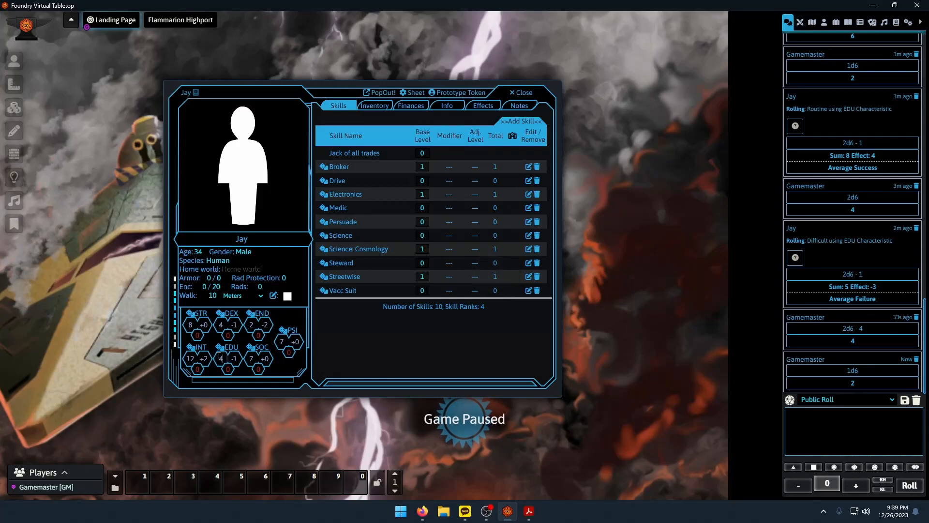
Check the Physician survival requirement in the rulebook PDF and roll the character's EDU at Routine difficulty in Foundry.
left_click(529, 511)
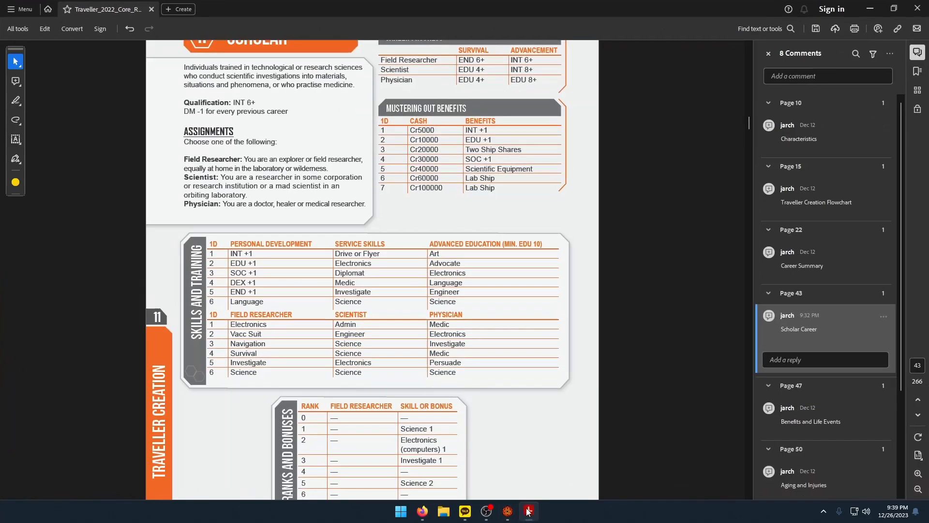
scroll(373, 334, "up", 3)
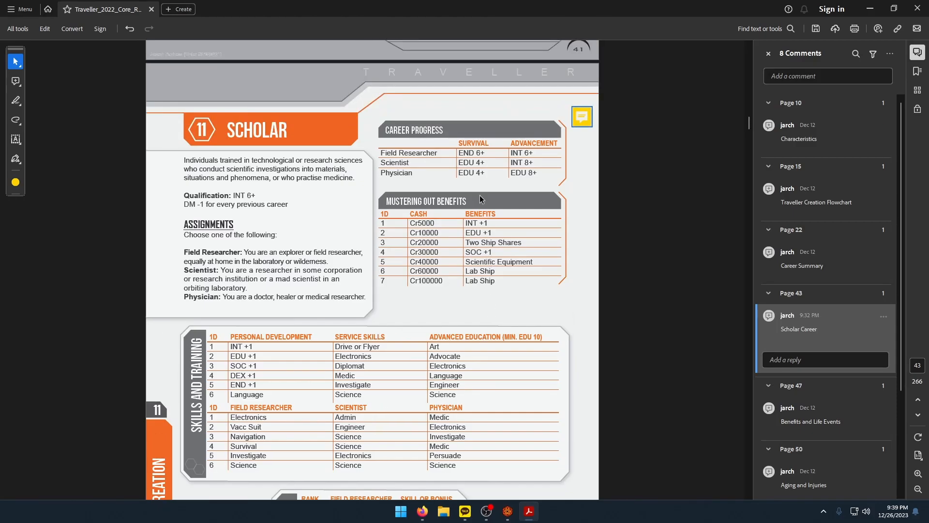
left_click(508, 511)
left_click(225, 349)
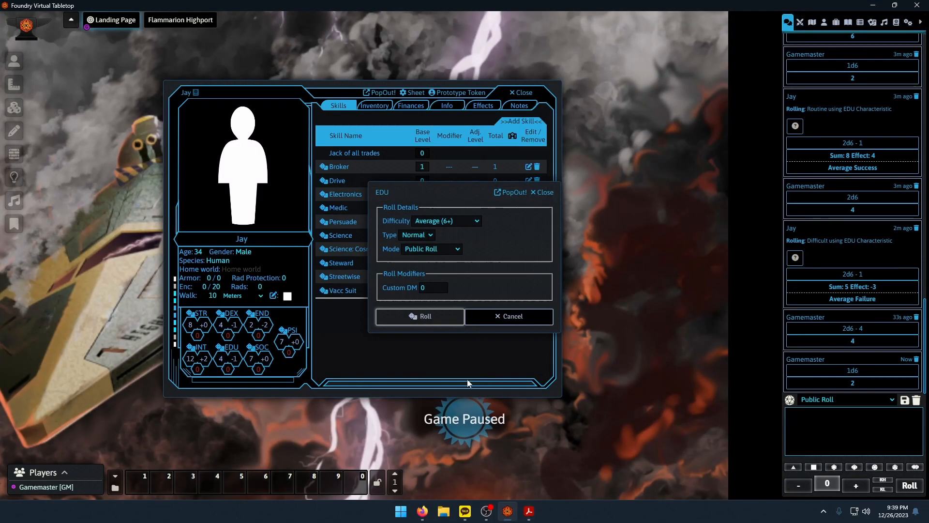
left_click(455, 221)
left_click(454, 231)
left_click(426, 317)
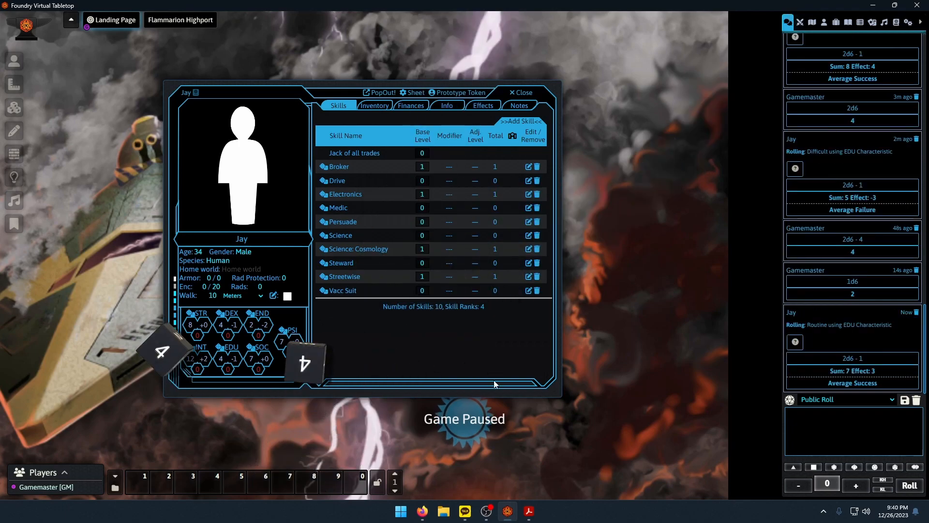
Find the Scholar Events table in the rulebook PDF, roll 2d6 in Foundry and look up the resulting event.
left_click(529, 511)
scroll(485, 405, "down", 10)
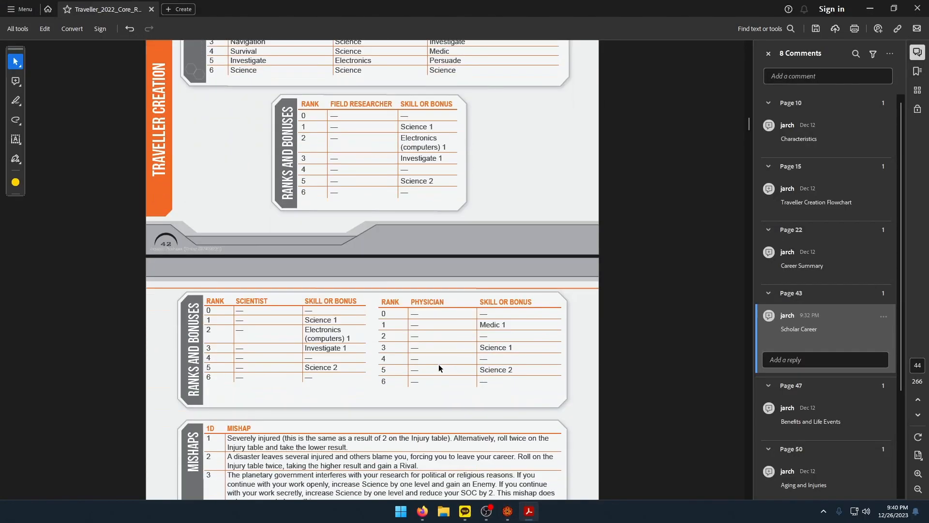
scroll(484, 405, "down", 3)
right_click(486, 405)
left_click(485, 405)
scroll(484, 405, "down", 2)
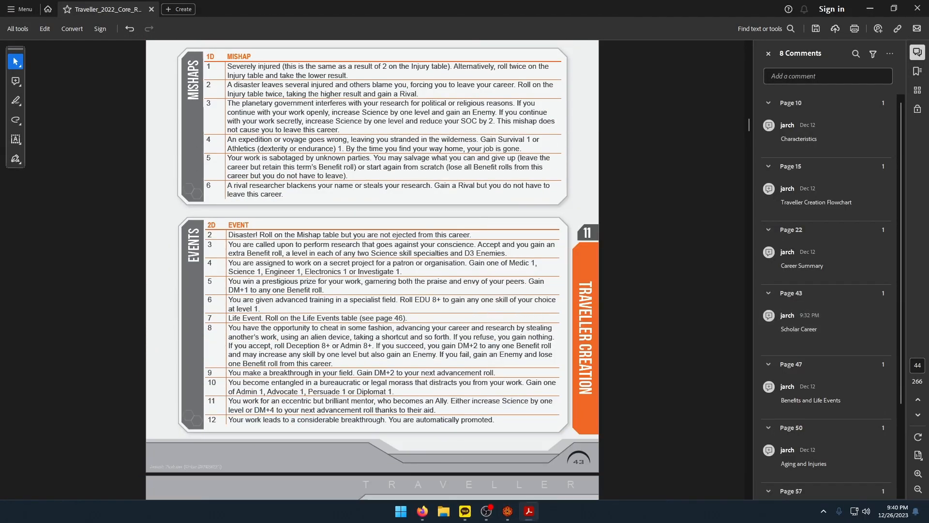
left_click(509, 514)
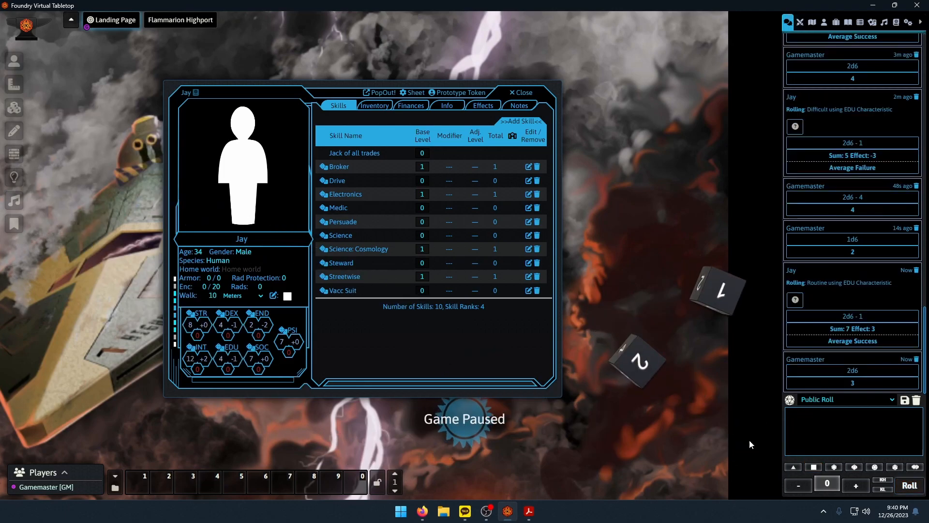
key("alt+Tab")
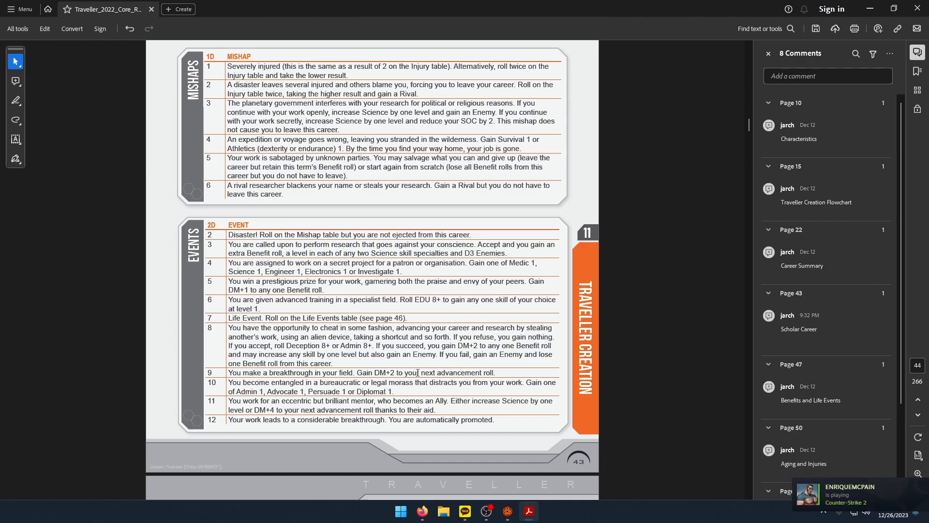
Add the line "Term 5 - Scholar Physician (rank ) Extra benefit roll" to the character's Experience Points notes in Foundry.
left_click(507, 510)
left_click(449, 93)
left_click(447, 105)
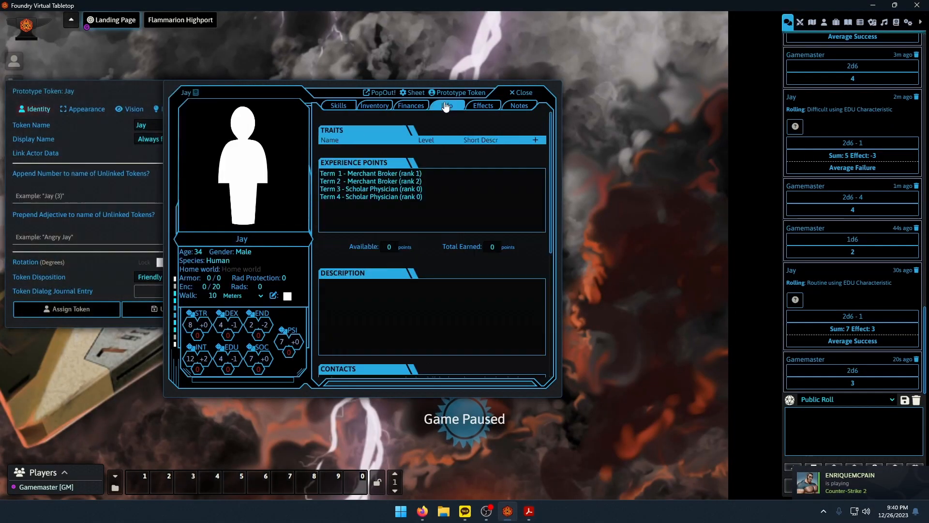
left_click(221, 91)
left_click(420, 229)
key("Return")
type("Term 5 - scholar Phy")
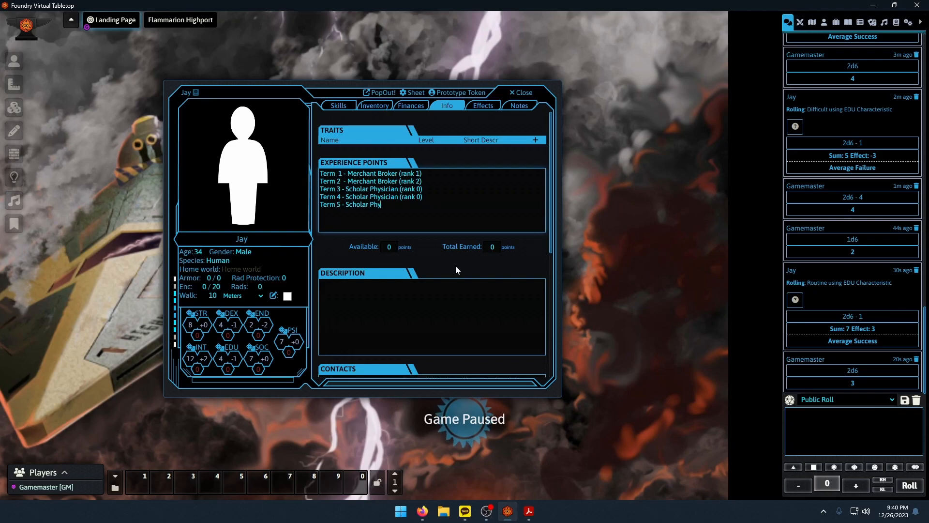
key("BackSpace")
type("sician (r")
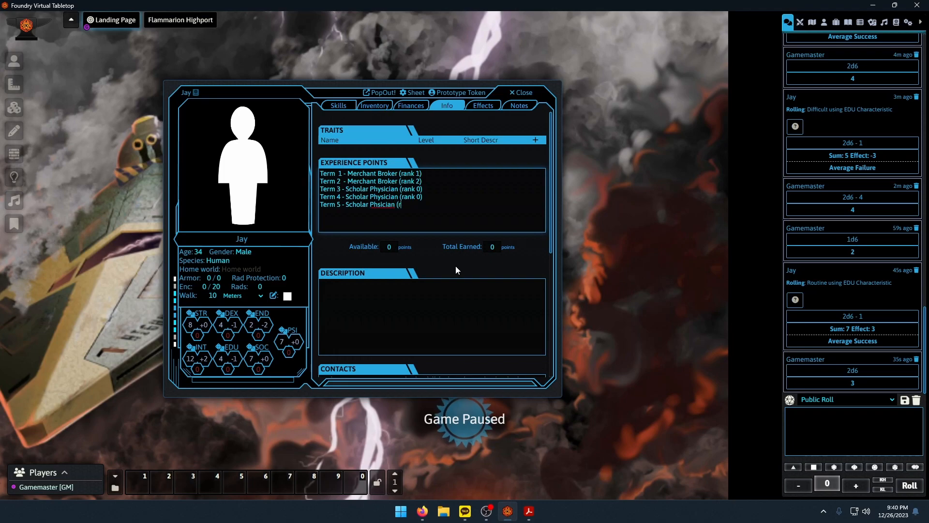
key("BackSpace")
key("BackSpace")
key("BackSpace")
key("BackSpace")
key("BackSpace")
key("BackSpace")
key("BackSpace")
key("BackSpace")
type("Ph")
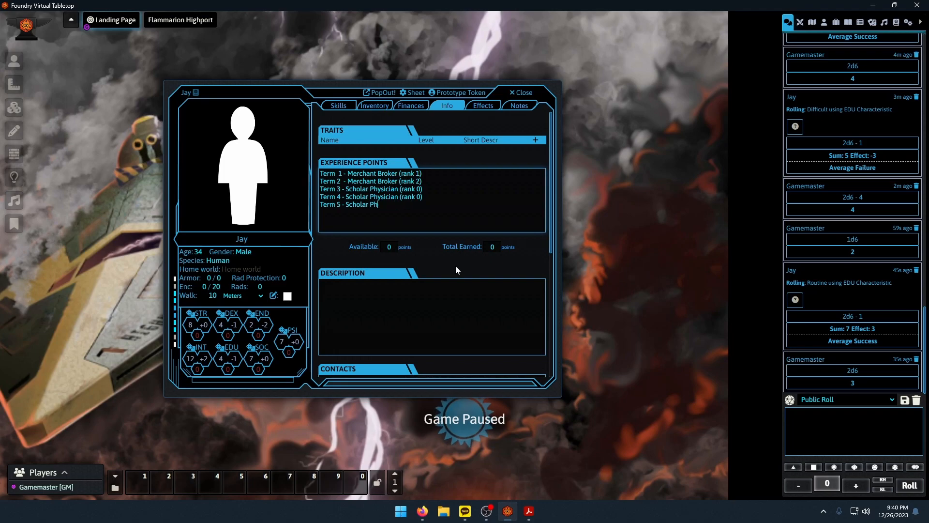
type("ysician (rank )")
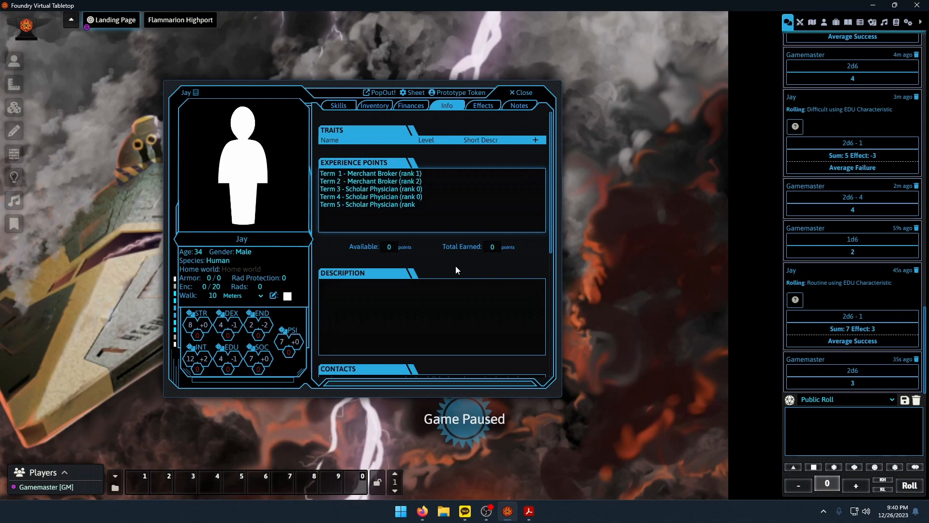
type(" Extra benefit roll")
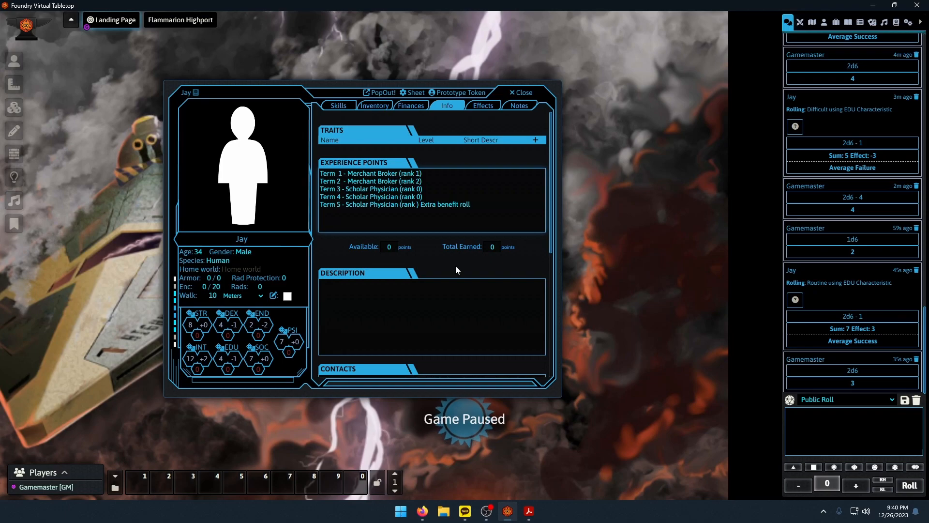
Reread event 3 in the rulebook PDF and set the character's Science: Cosmology base level to 2 in Foundry.
left_click(529, 510)
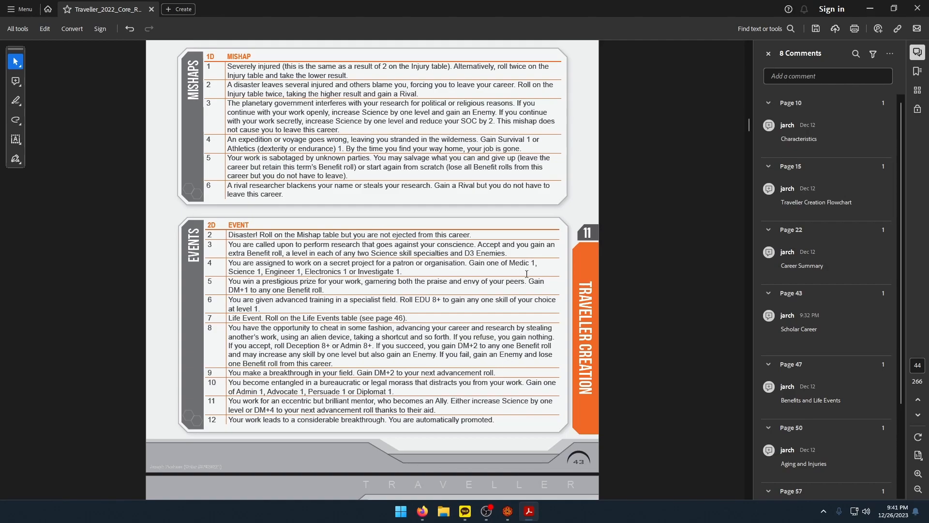
left_click(508, 511)
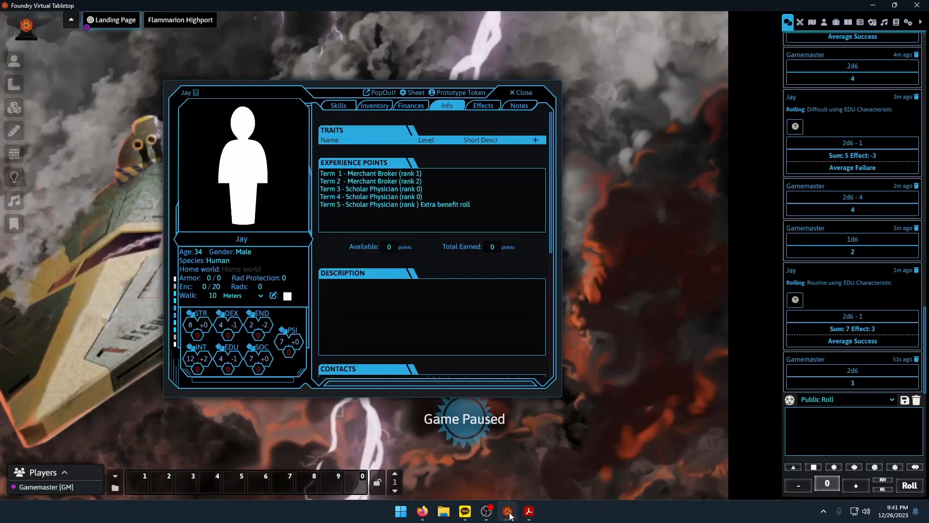
left_click(529, 511)
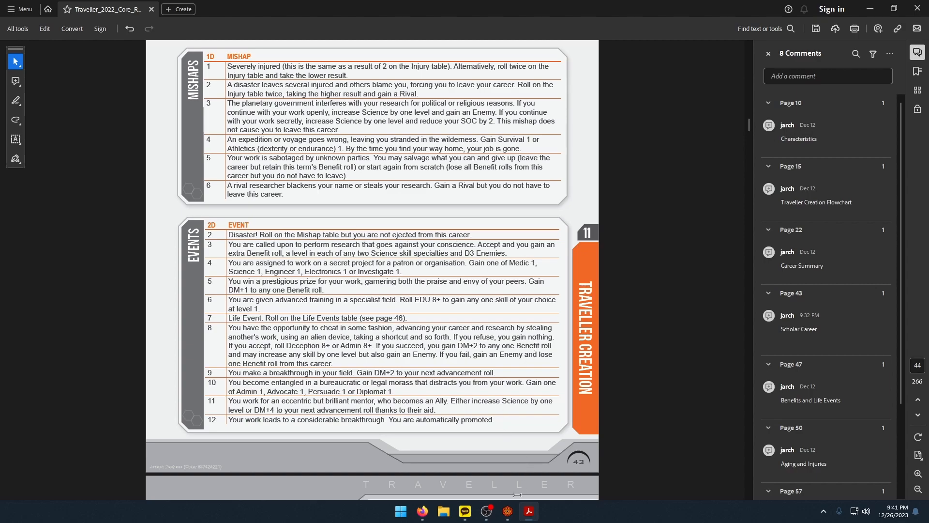
left_click(507, 511)
left_click(356, 108)
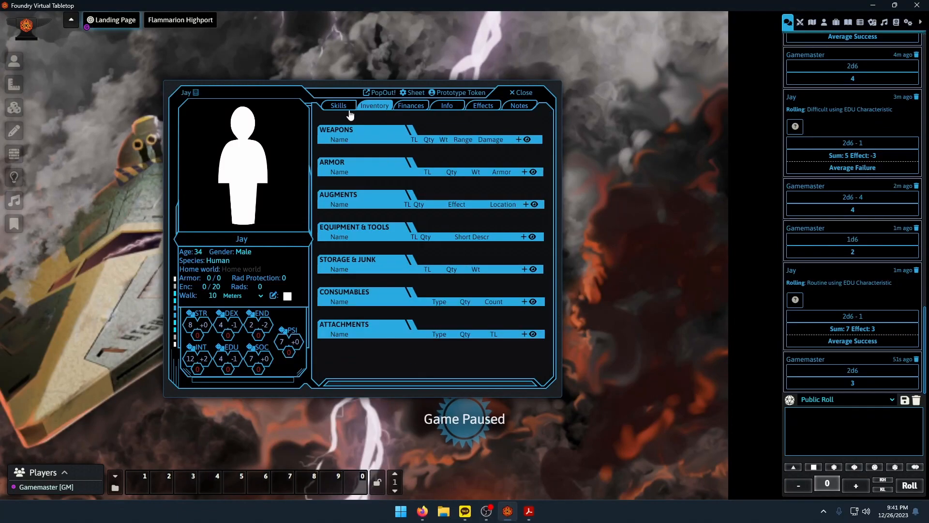
left_click(336, 107)
left_click(426, 248)
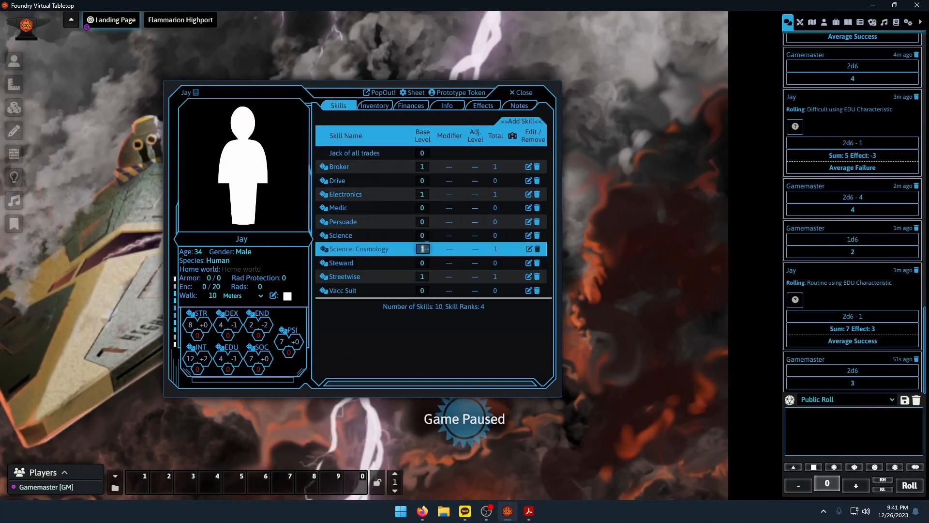
type("2")
key("Return")
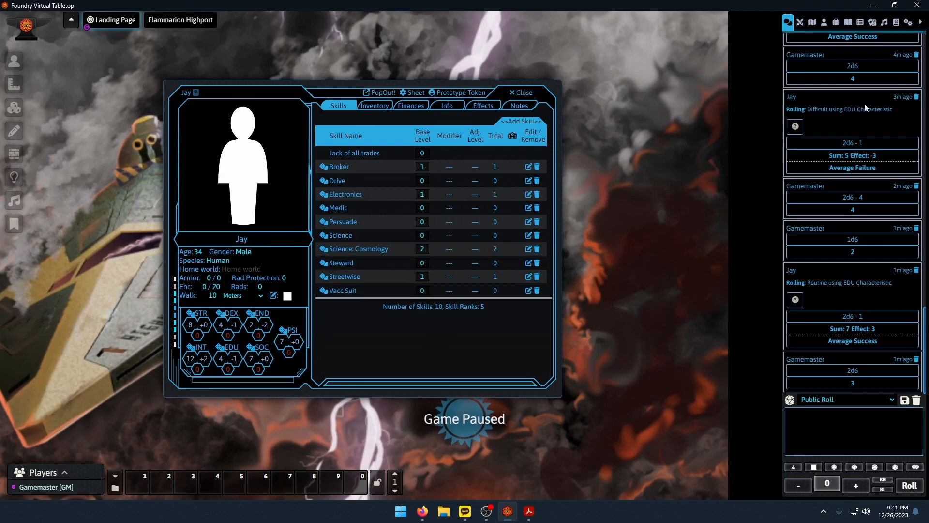
Add the Science: Chemistry skill from the world items to the character and set its base level to 1.
left_click(836, 22)
scroll(876, 290, "down", 4)
scroll(874, 329, "up", 2)
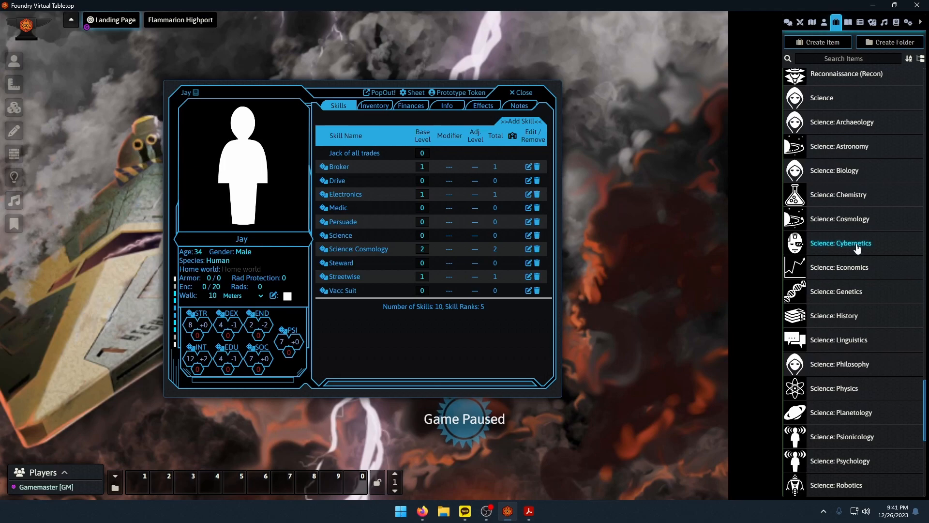
left_click_drag(840, 194, 450, 271)
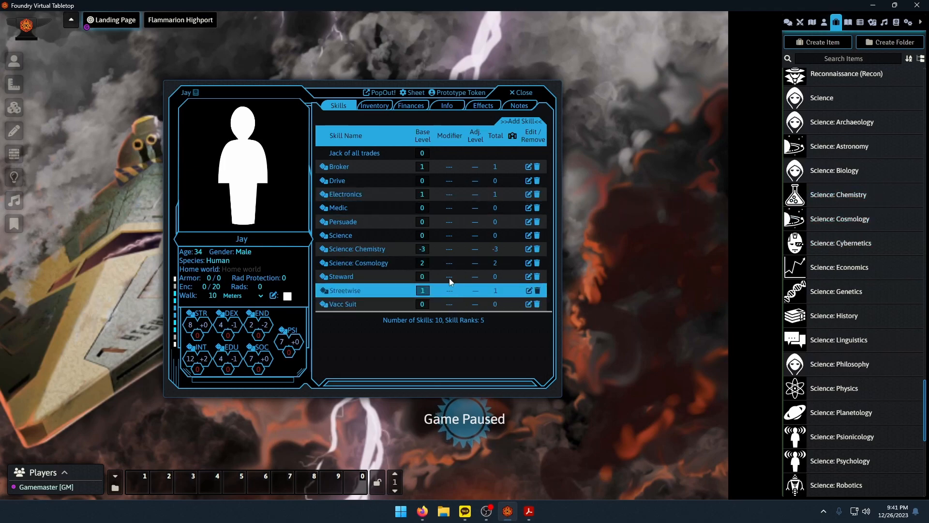
double_click(423, 249)
type("1")
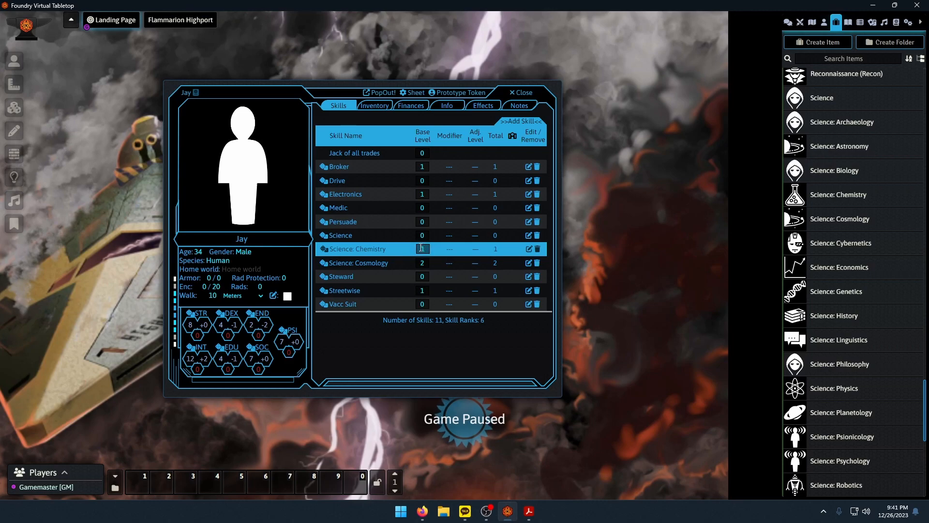
Recheck the event text in the rulebook PDF, roll 1d3 in Foundry for Enemies, and bring up the character's term notes.
left_click(532, 513)
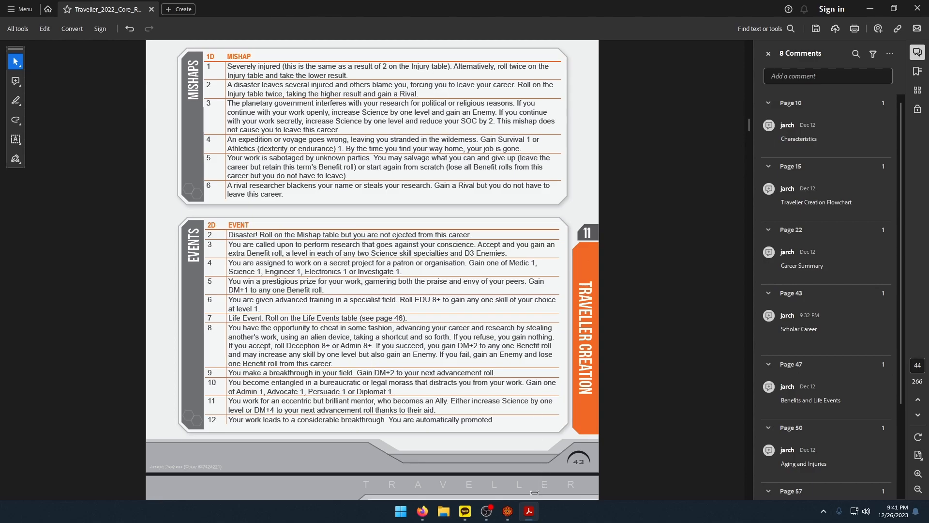
left_click(508, 511)
left_click(788, 21)
left_click(814, 467)
left_click(814, 467)
key("BackSpace")
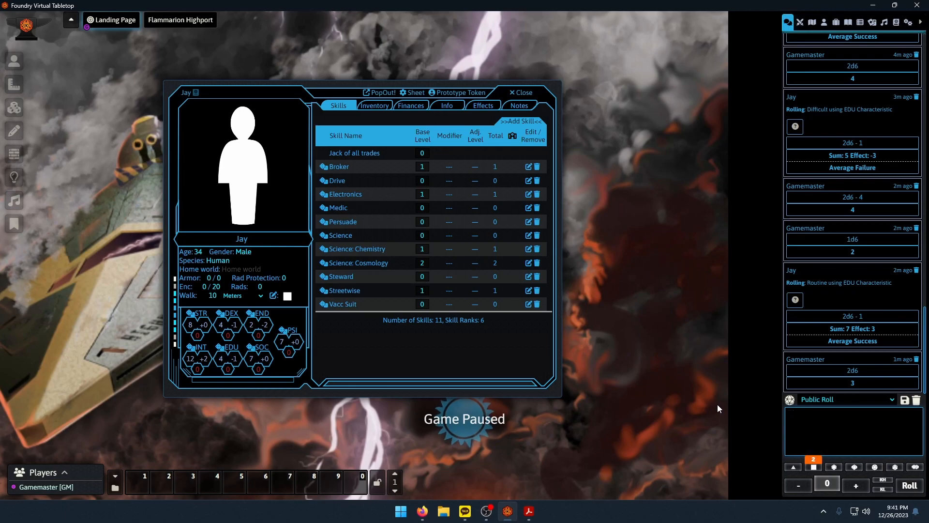
type("/r 1d3")
key("Return")
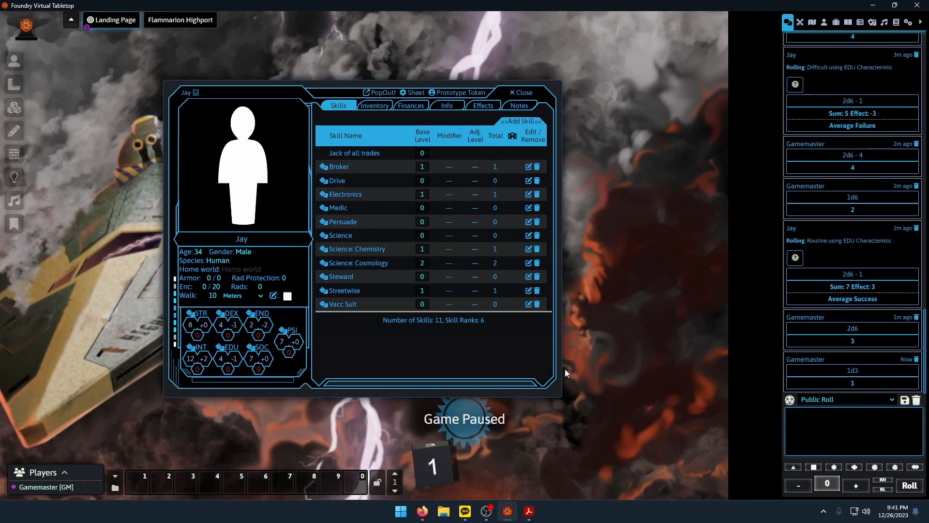
left_click(447, 105)
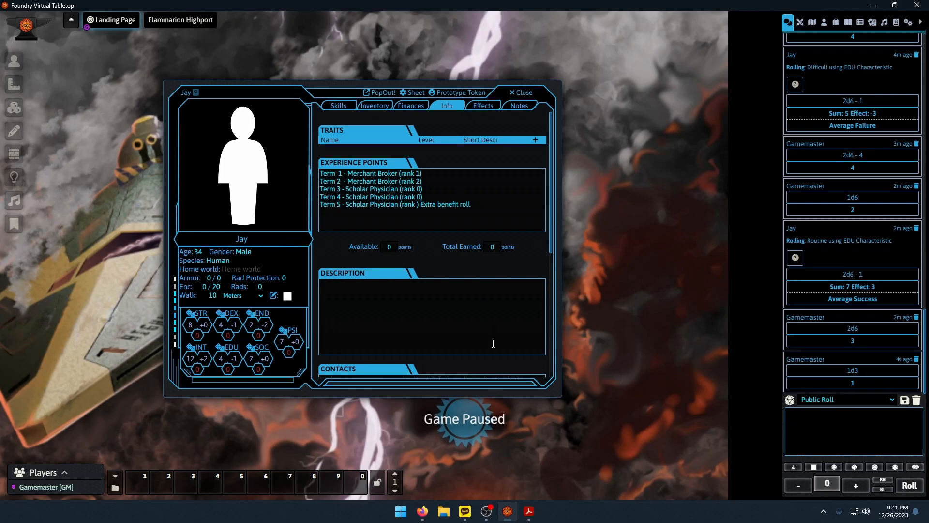
Read the D3 dice rule in the introduction of the rulebook PDF, focusing on how 1D results convert.
key("alt+Tab")
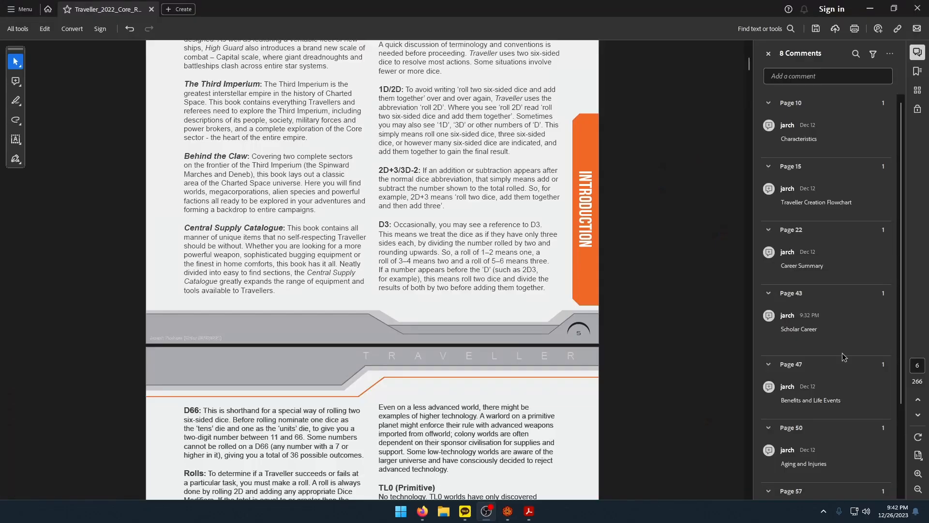
left_click_drag(394, 226, 545, 289)
left_click(514, 330)
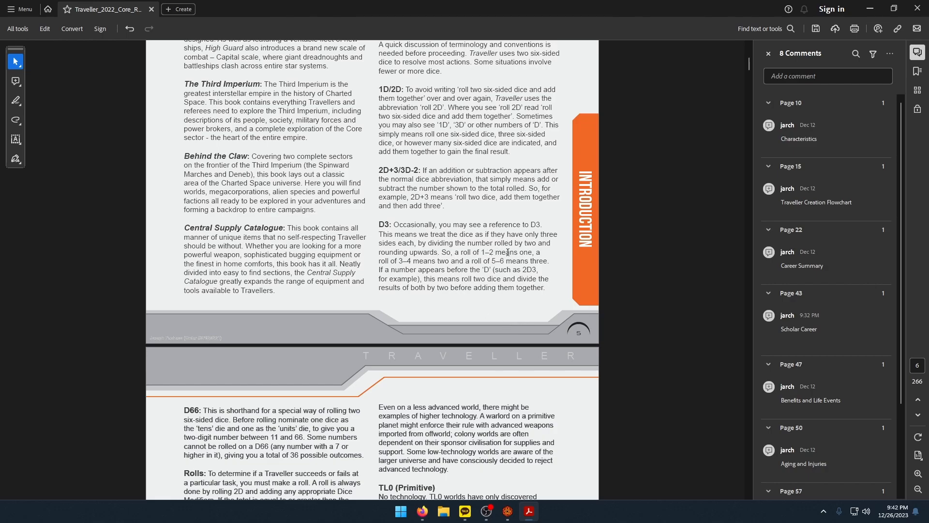
double_click(531, 253)
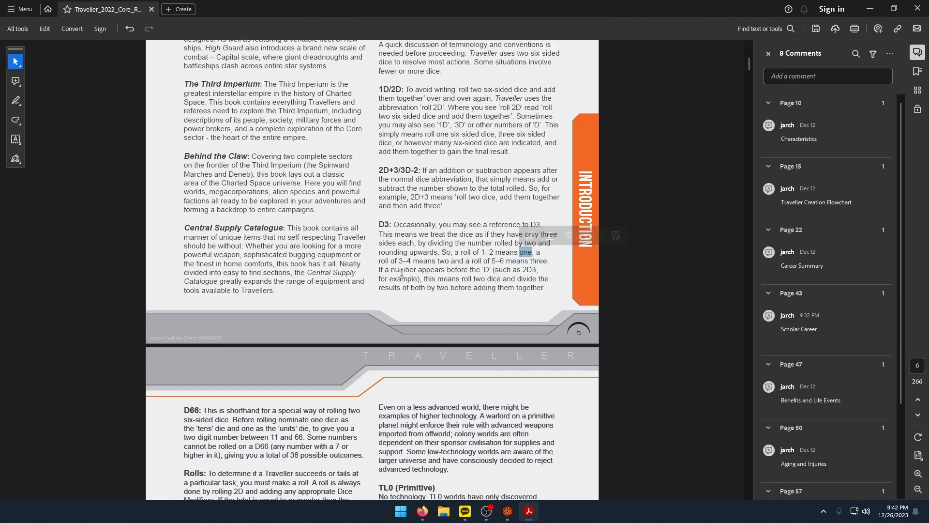
left_click_drag(438, 263, 444, 268)
left_click(517, 269)
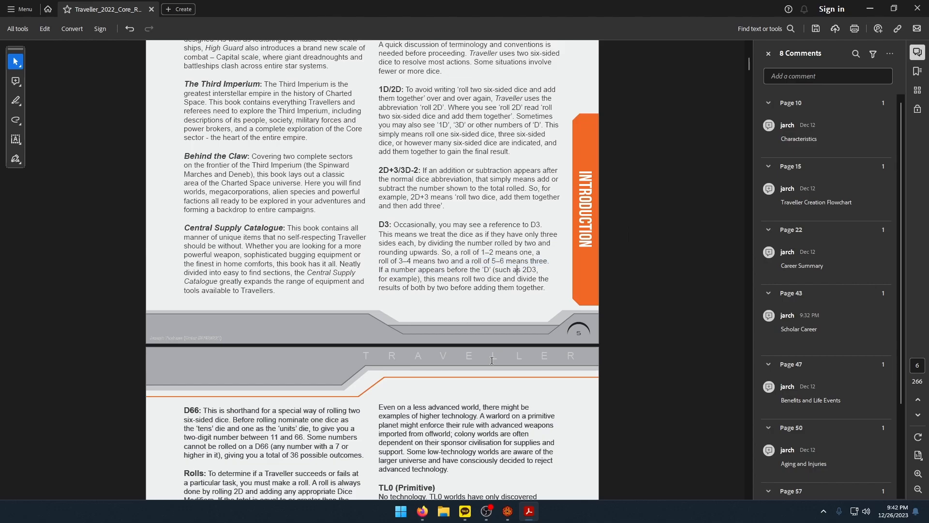
Roll 1d6 in Foundry and convert the result using the D3 rule in the rulebook PDF.
left_click(508, 512)
left_click(814, 468)
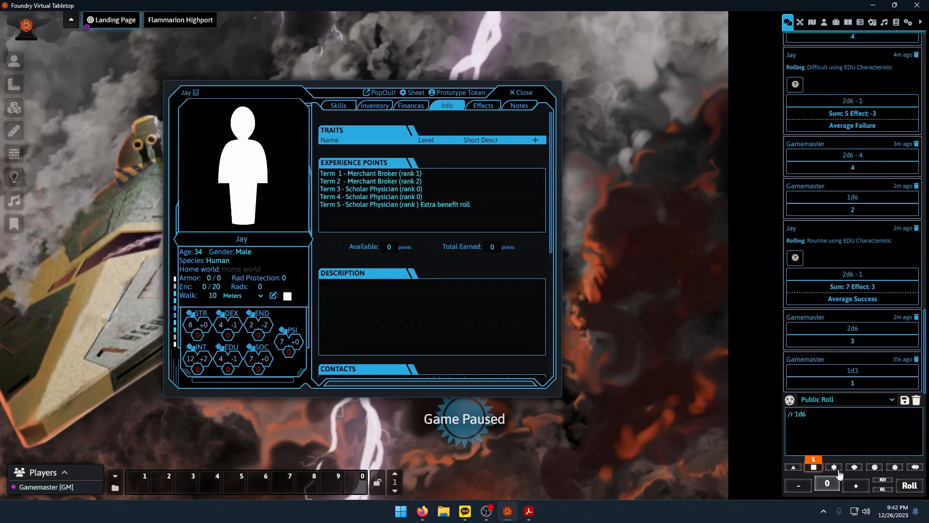
left_click(910, 485)
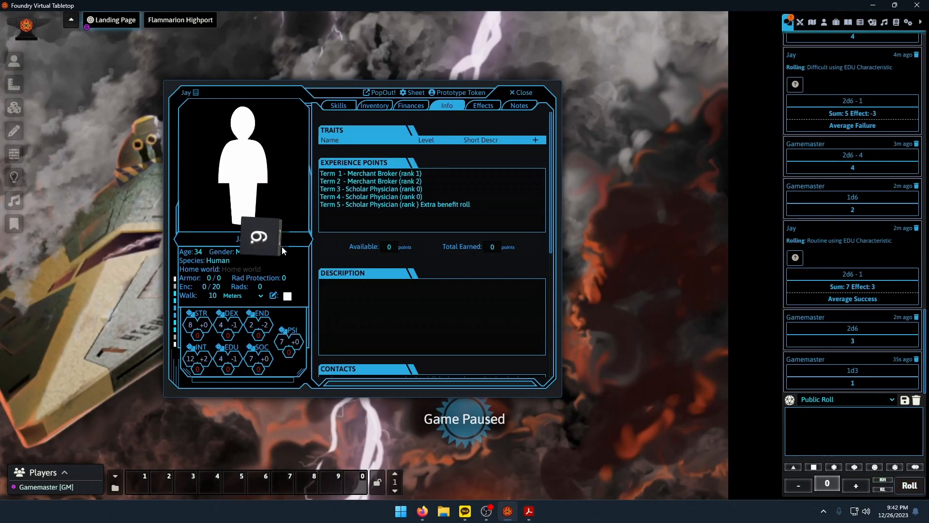
left_click(529, 511)
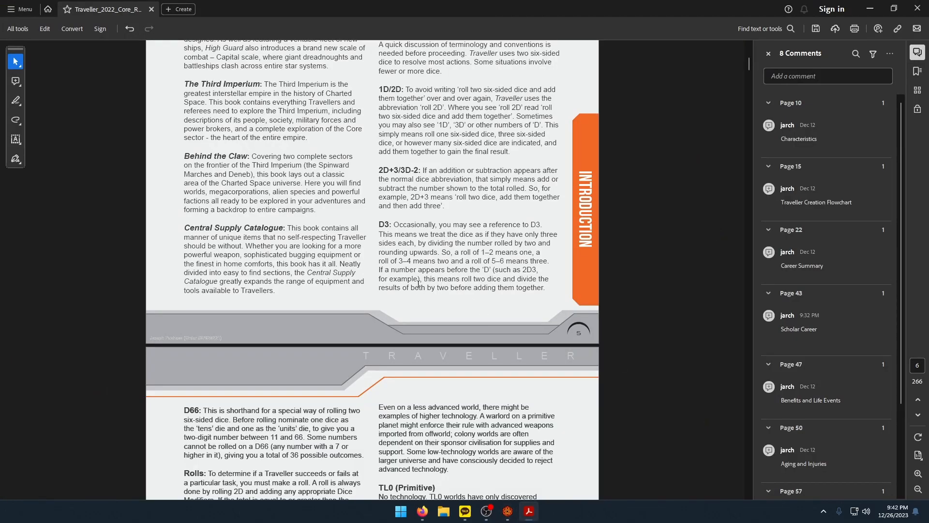
left_click_drag(532, 263, 554, 264)
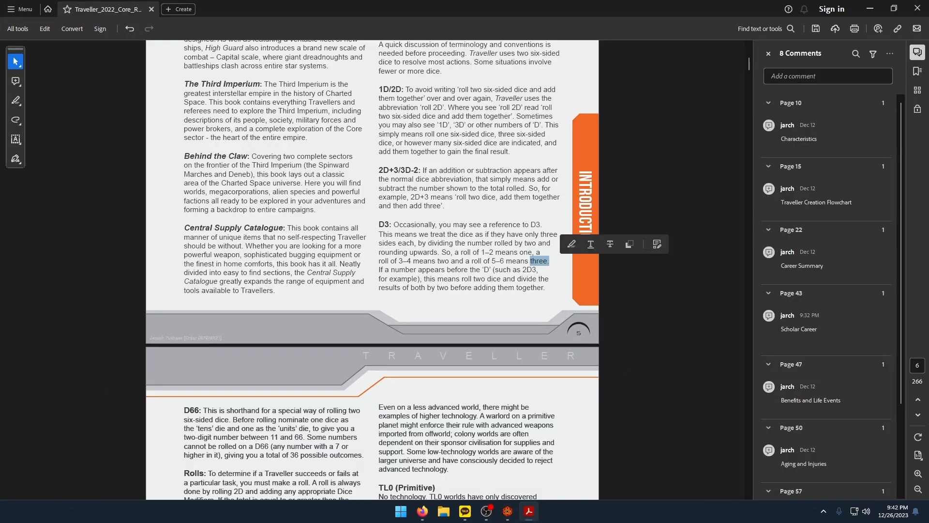
Switch to Foundry and add "Gained 3 enemies as a physician" to the character's contacts.
left_click(508, 511)
scroll(383, 293, "down", 5)
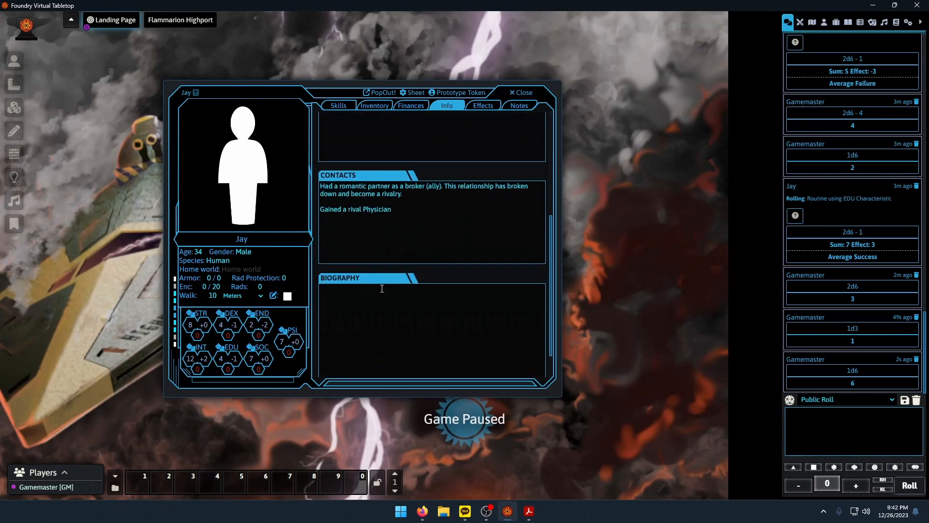
left_click(418, 172)
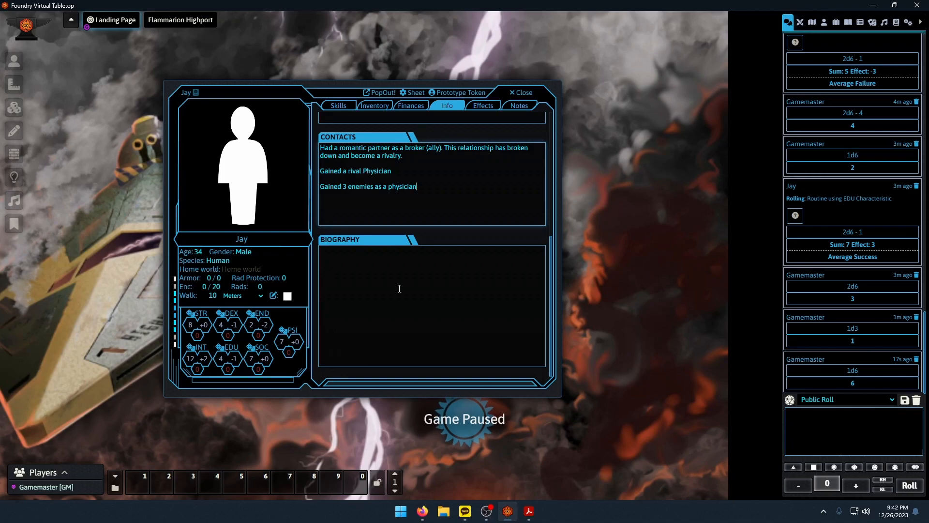
Review the Scholar career's events, ranks and Physician advancement requirement in the rulebook PDF.
left_click(511, 512)
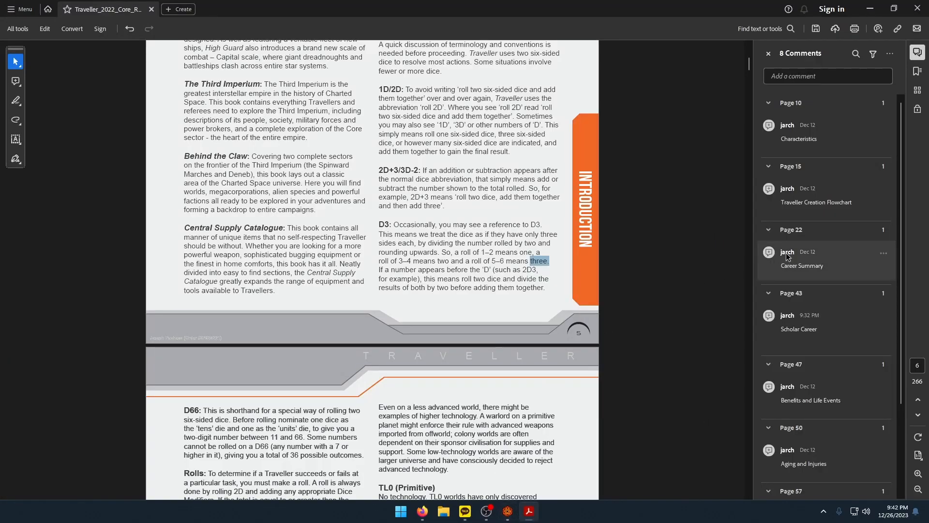
left_click(818, 264)
left_click(814, 364)
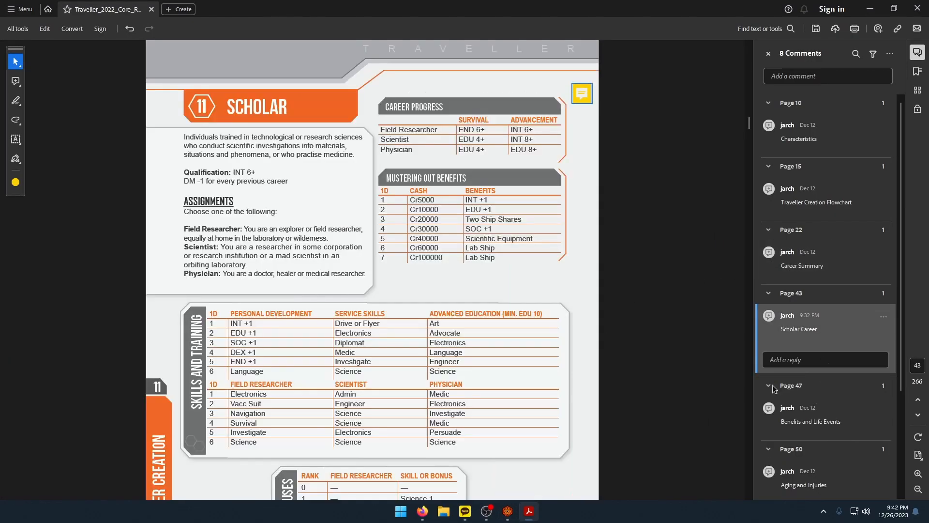
scroll(451, 378, "down", 10)
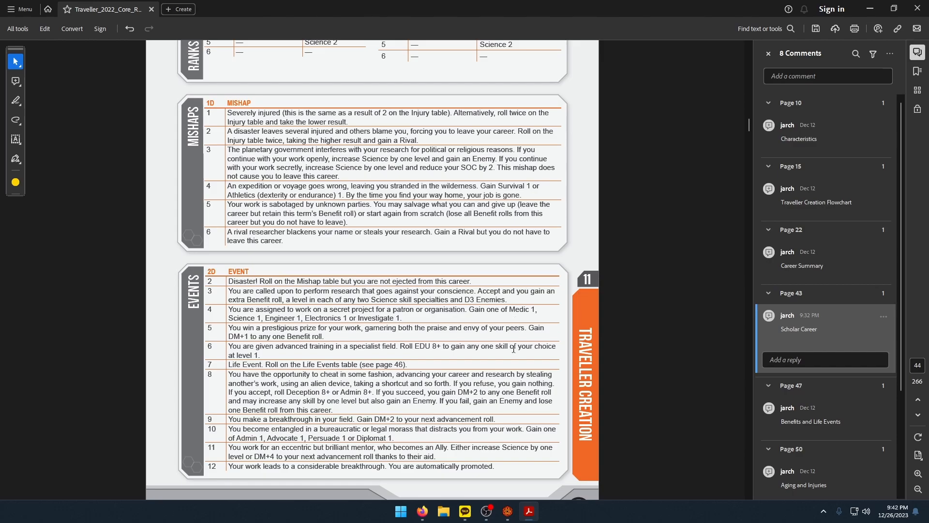
scroll(502, 404, "up", 10)
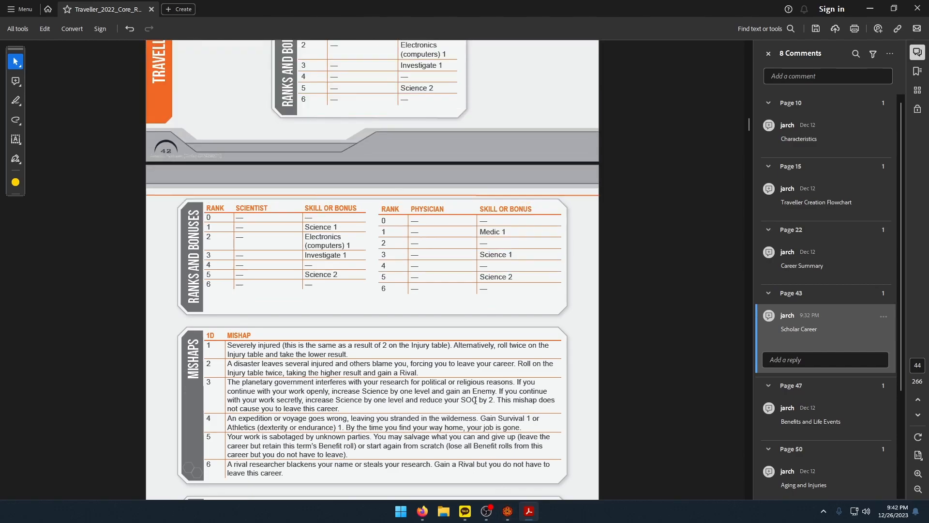
scroll(445, 392, "up", 3)
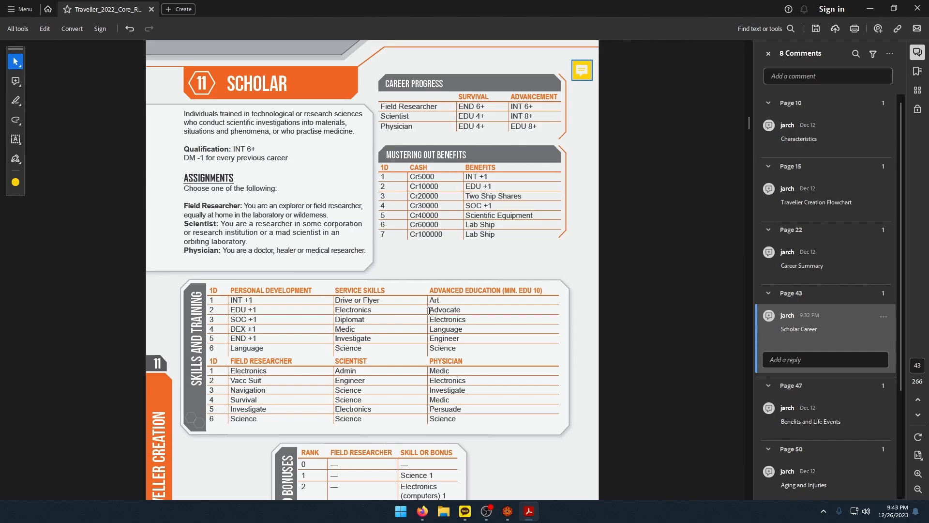
Roll the character's EDU check at Difficult difficulty in Foundry for the Physician advancement.
left_click(508, 511)
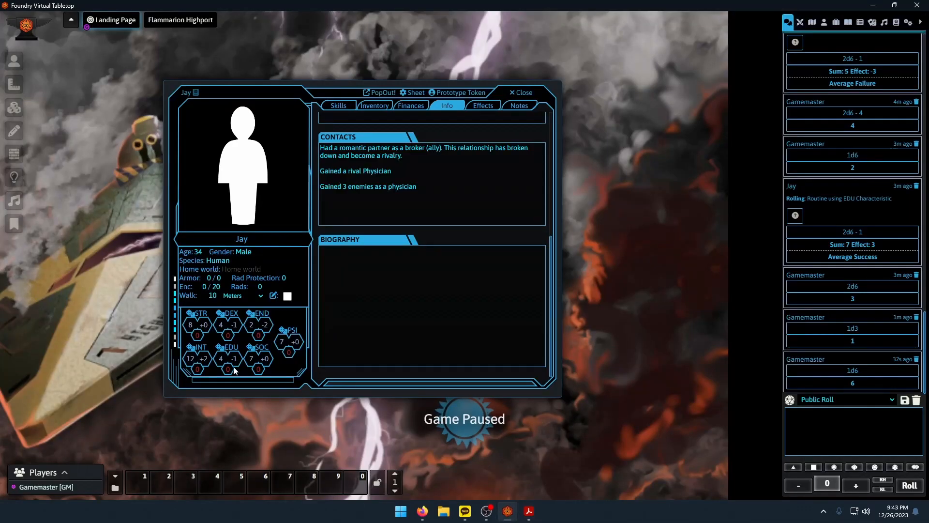
left_click(225, 349)
left_click(445, 221)
left_click(438, 245)
left_click(435, 316)
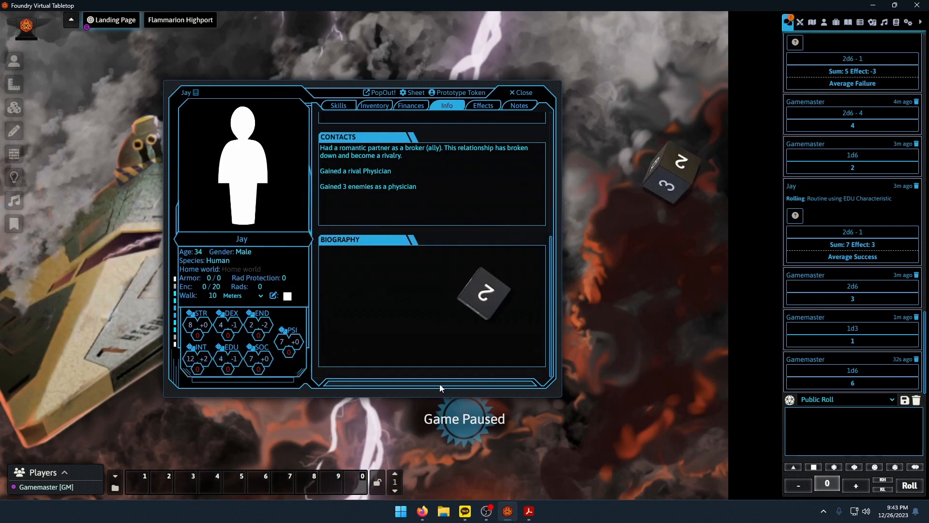
left_click(529, 512)
left_click(507, 511)
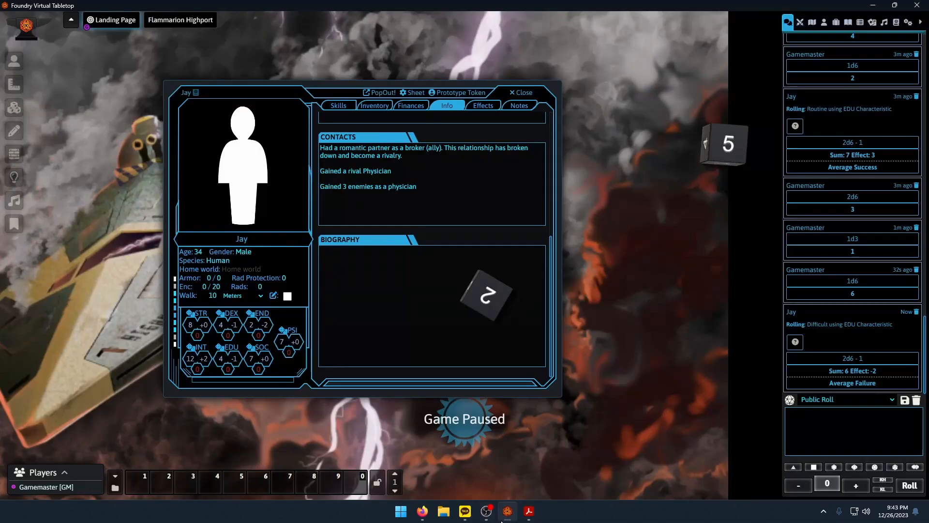
Record rank 0 for Term 5 in the character's term notes and set the age to 38.
scroll(394, 268, "up", 5)
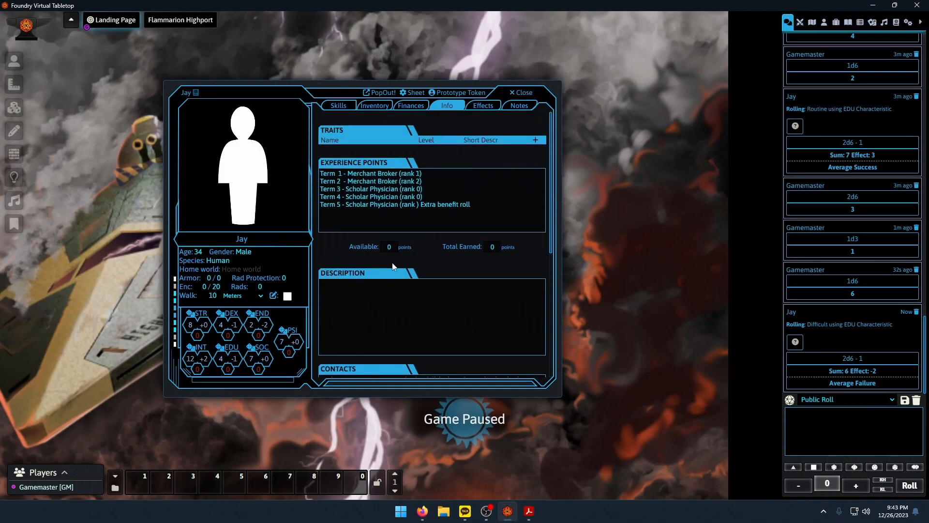
left_click(418, 206)
type("0)")
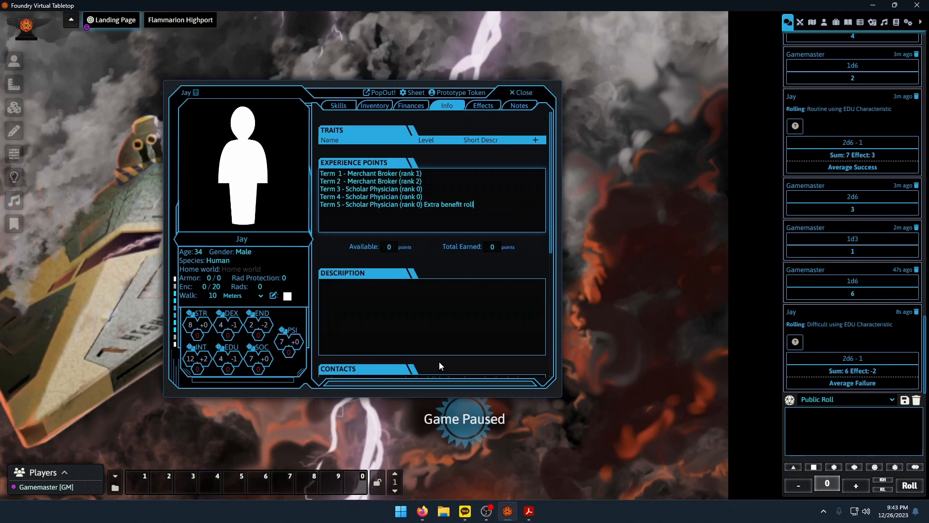
left_click(199, 252)
type("38")
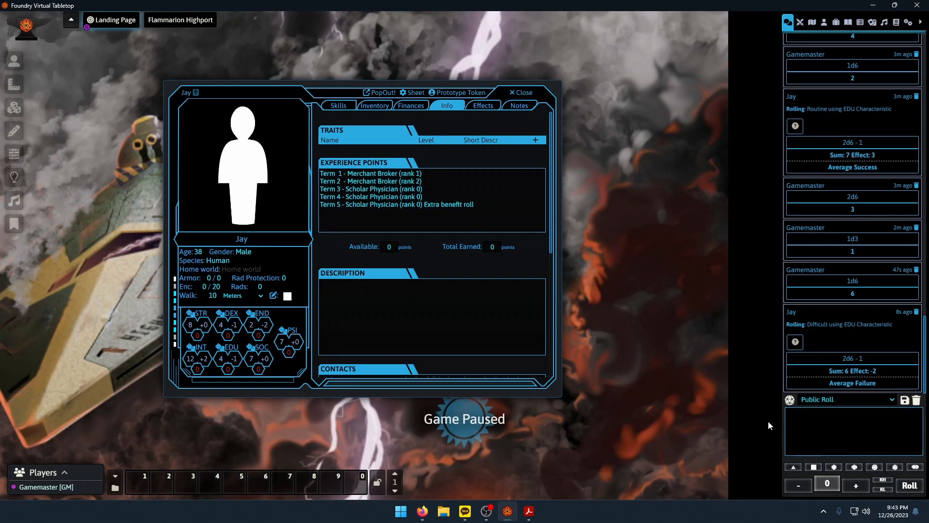
Roll 2d6 with a -5 modifier for the character's ageing.
left_click(814, 467)
left_click(814, 467)
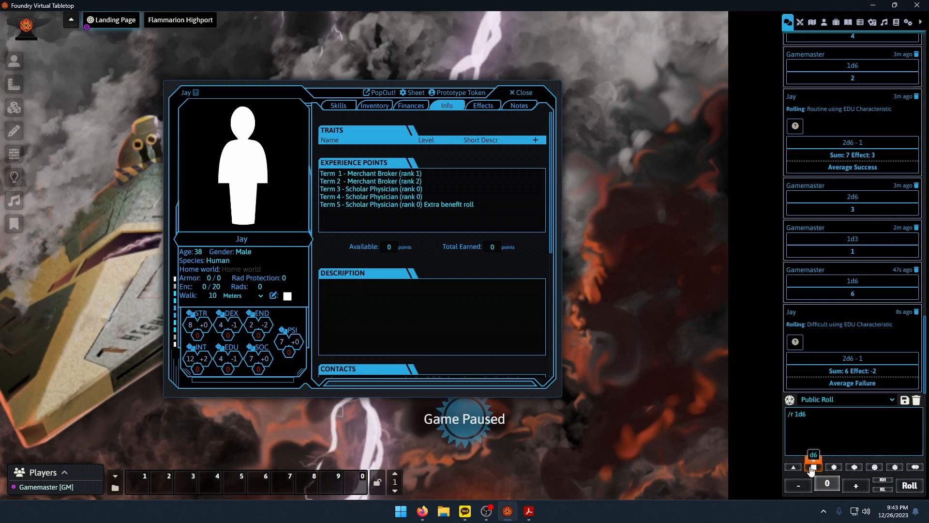
left_click(794, 485)
left_click(795, 485)
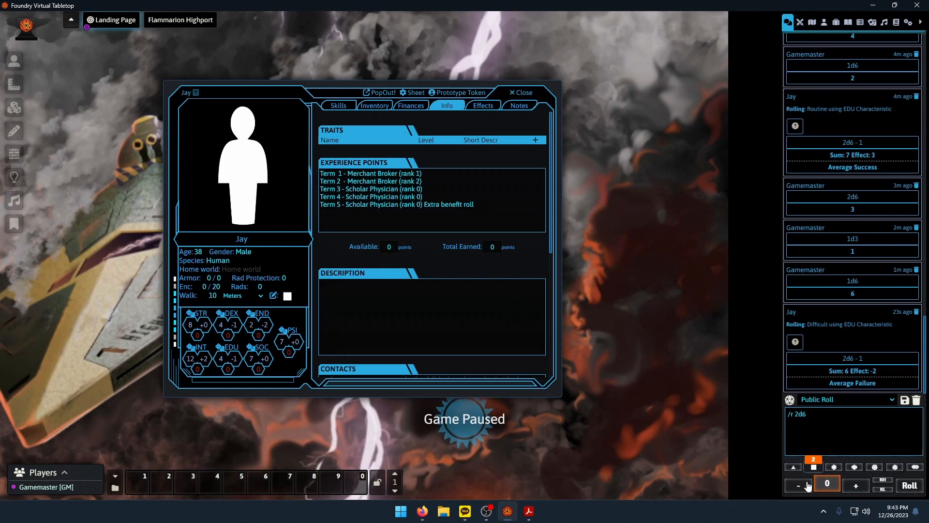
left_click(910, 485)
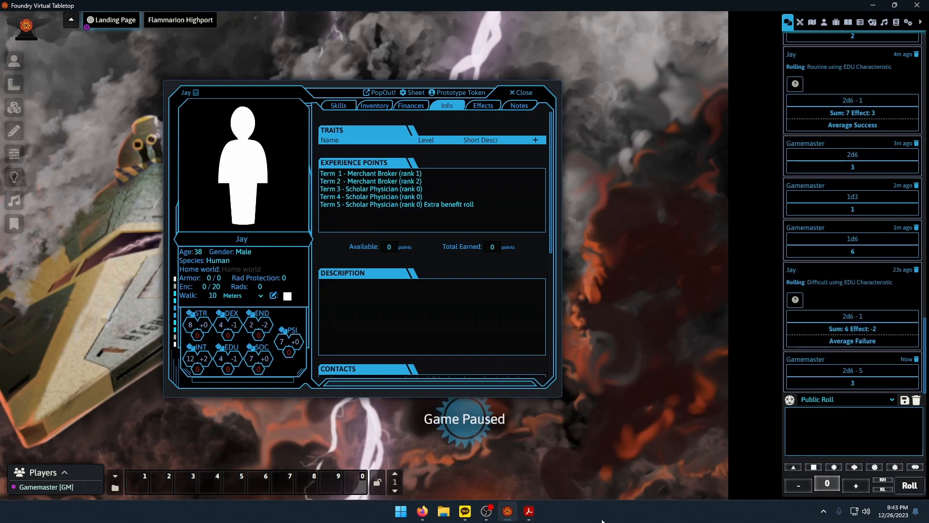
Match the ageing roll against the Ageing table in the rulebook PDF and read the ageing rules above it.
left_click(528, 513)
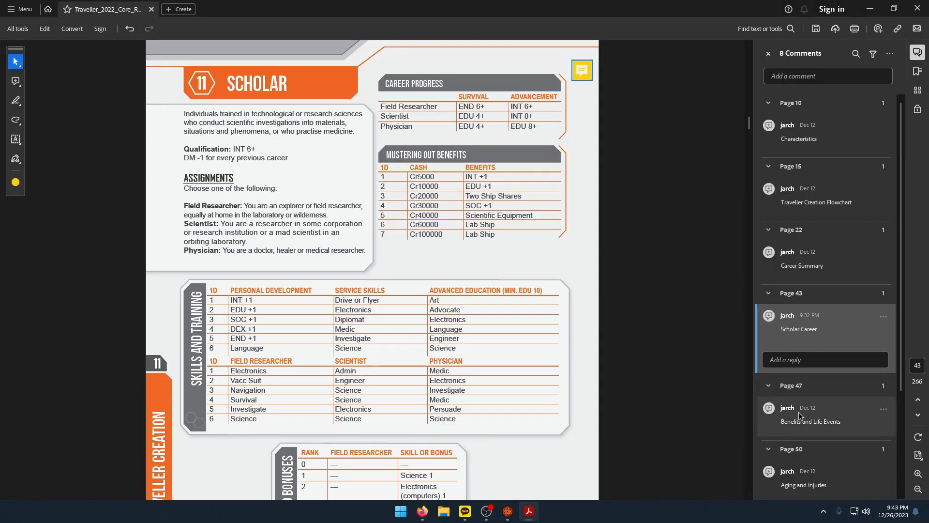
left_click(785, 420)
left_click(785, 481)
left_click_drag(238, 231, 187, 217)
left_click(195, 228)
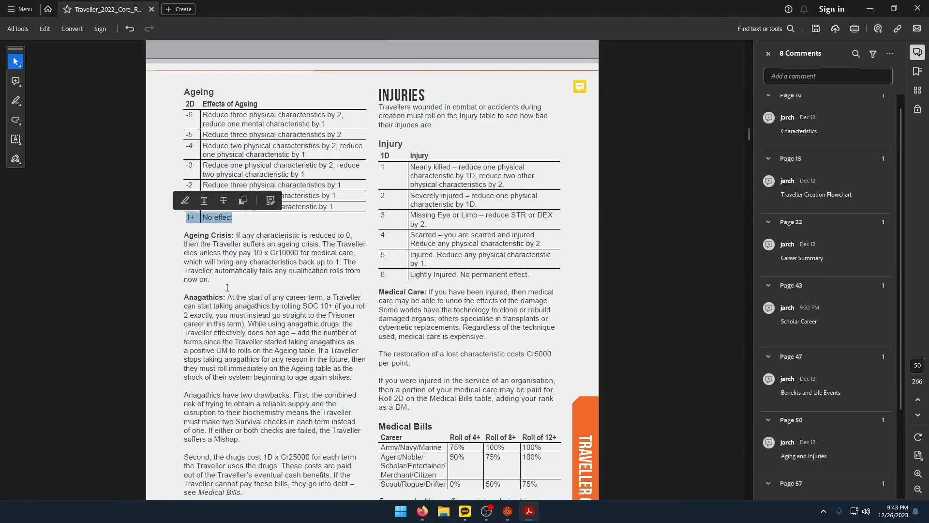
left_click(224, 296)
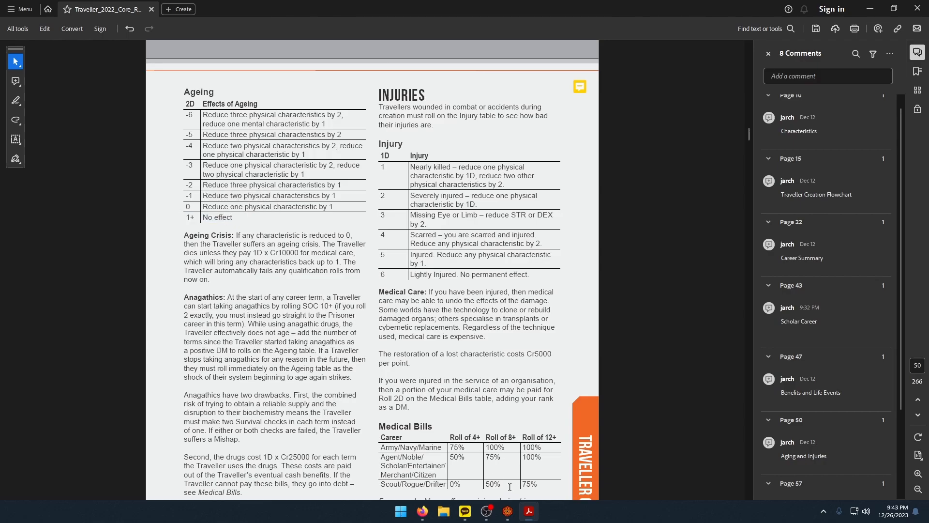
scroll(510, 487, "up", 6)
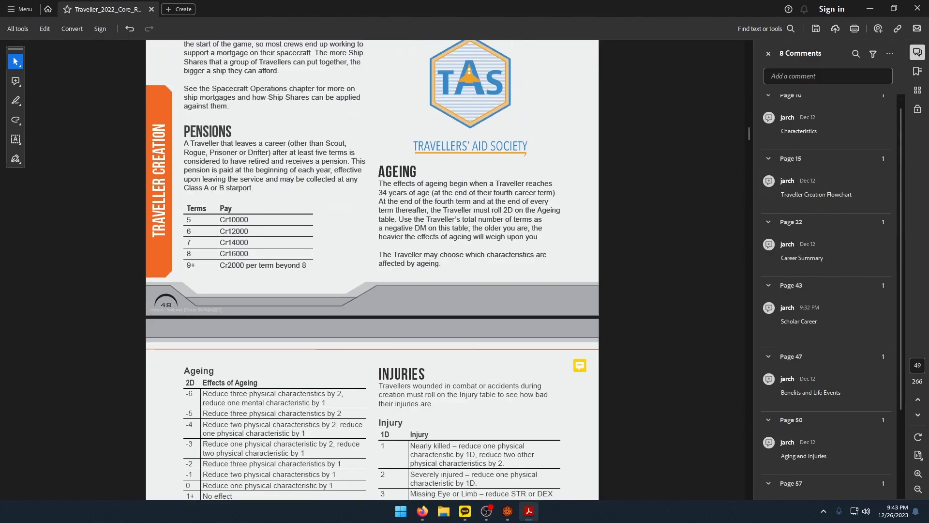
Add the line "Term 6 - Scholar Physician (rank )" to the character's term notes in Foundry.
left_click(507, 511)
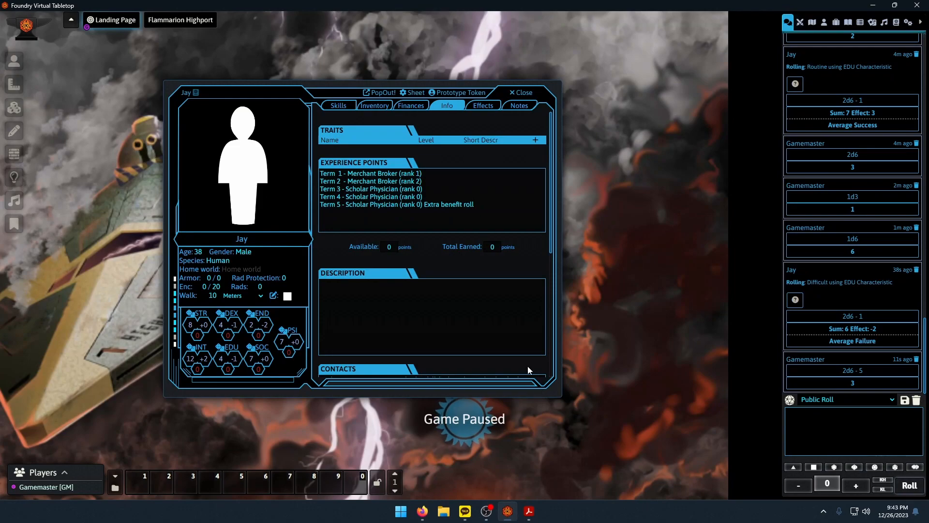
left_click(486, 204)
type("Term 6 - Scholar Phy")
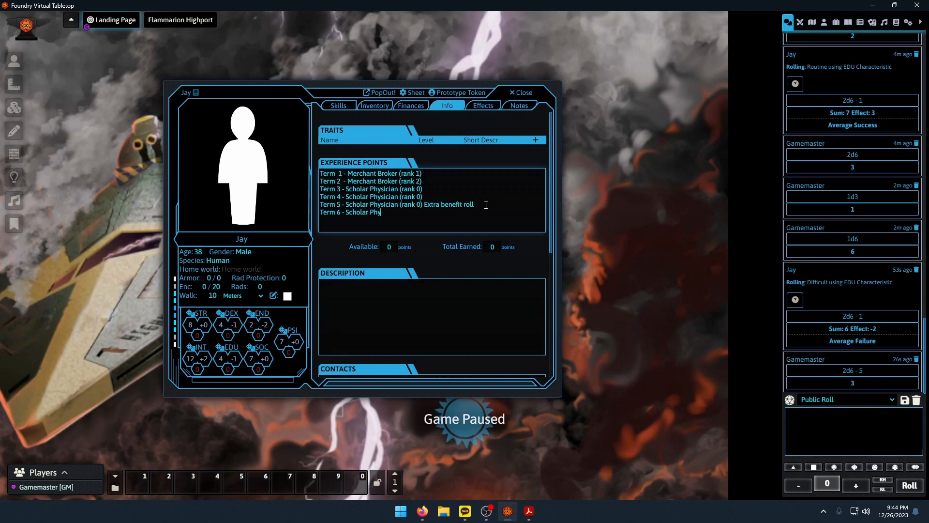
type("sician (rank )")
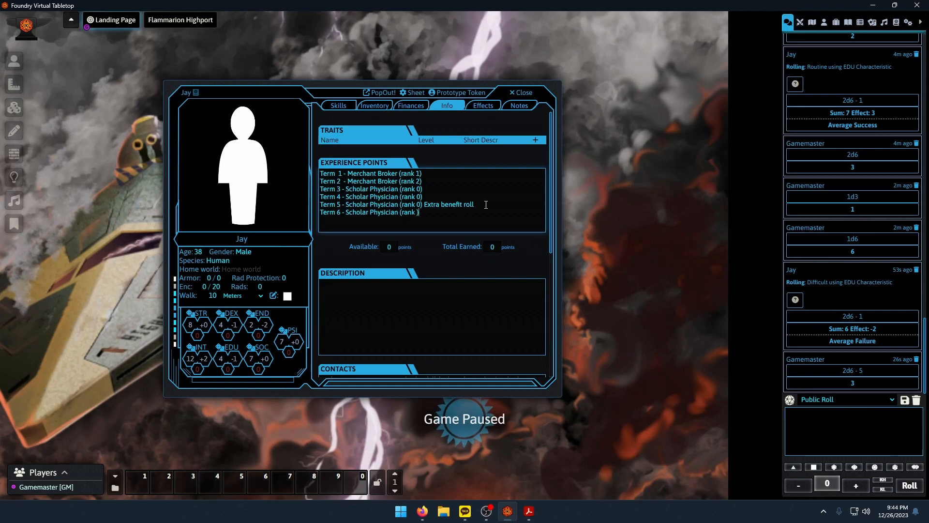
Consult the Scholar skills and training tables in the rulebook PDF and roll 1d6 in Foundry for the term's skill.
left_click(529, 511)
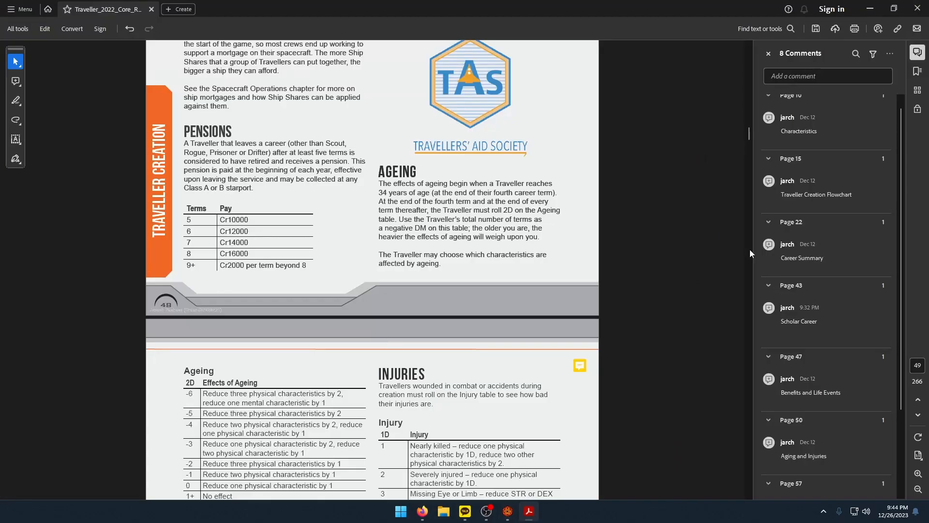
left_click(823, 339)
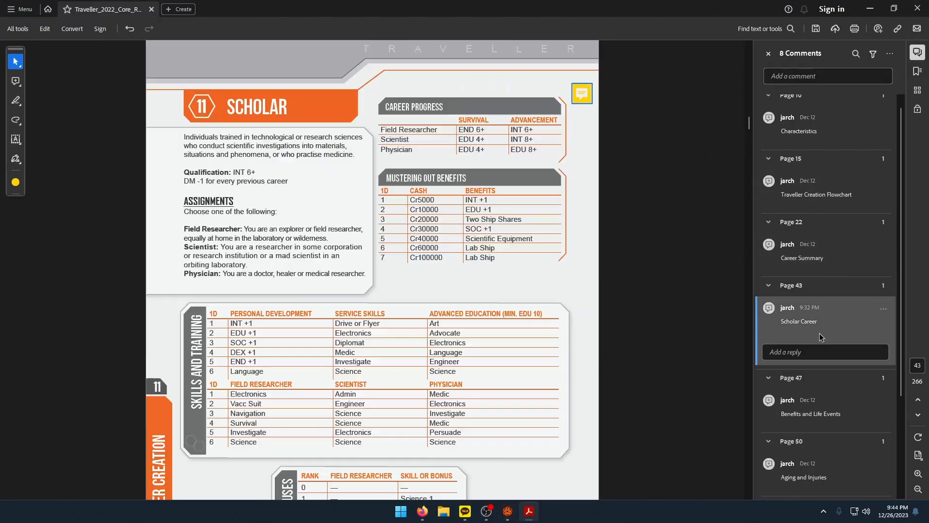
left_click(410, 293)
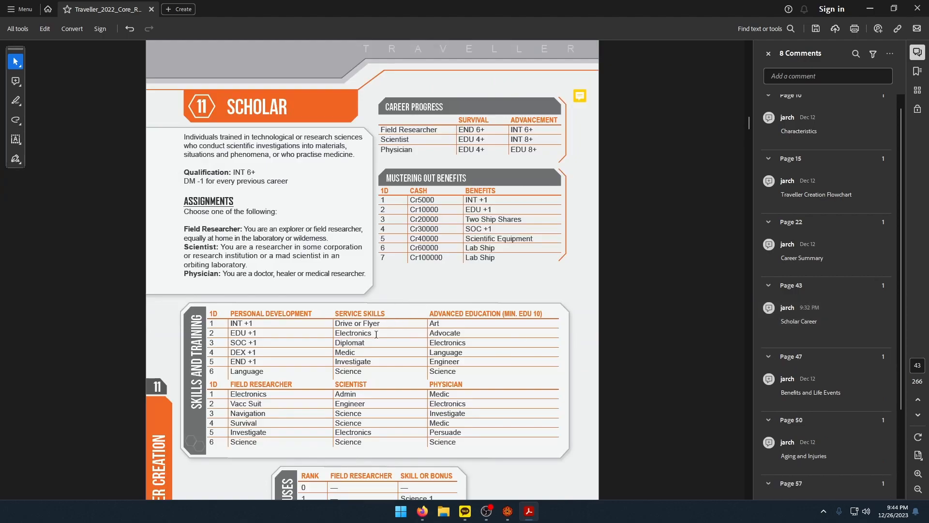
left_click(814, 467)
left_click(910, 485)
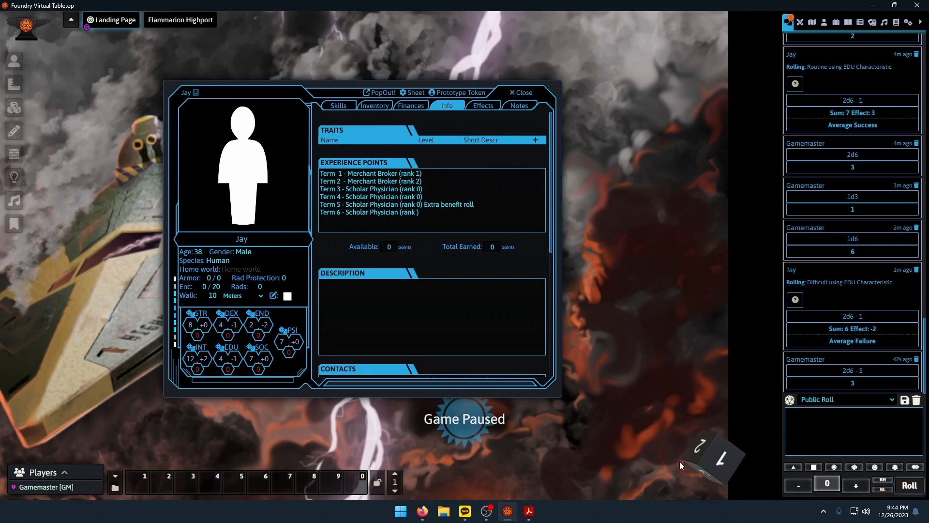
left_click(529, 513)
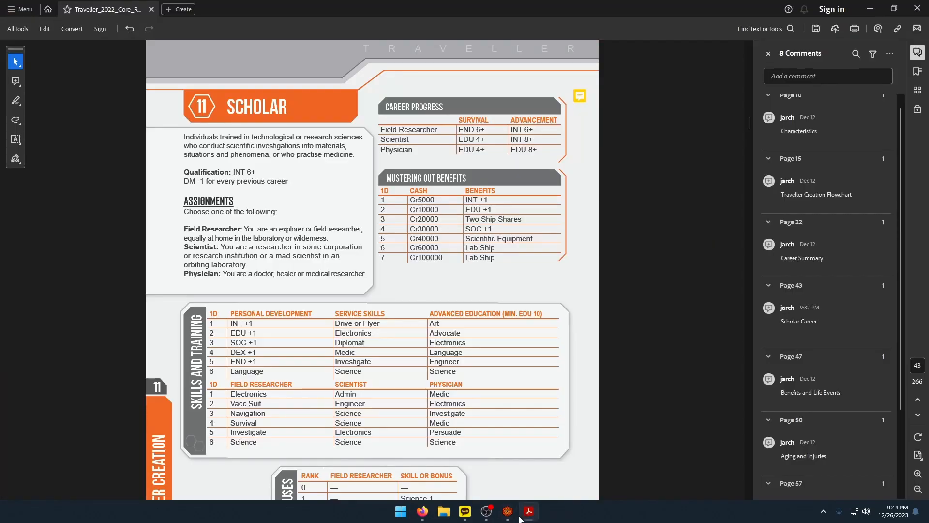
left_click(508, 511)
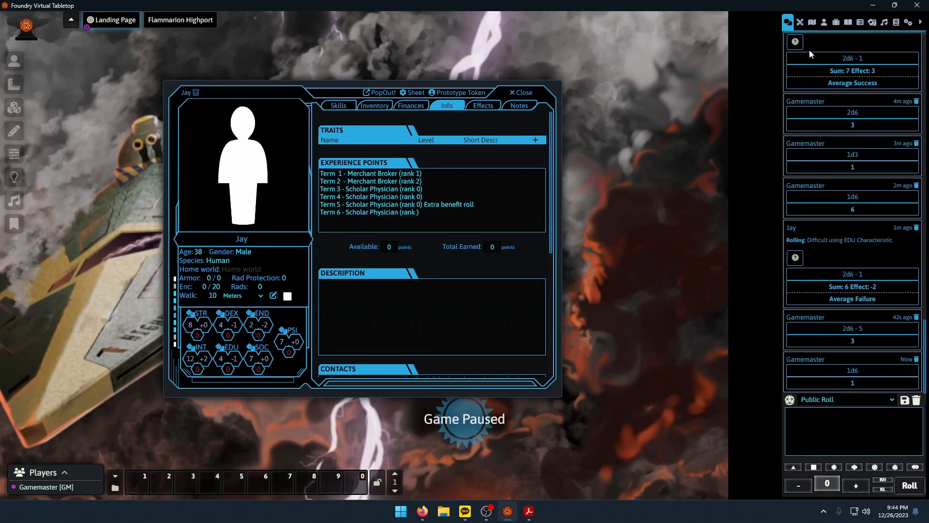
Set the base level of the character's Drive skill to 1.
right_click(836, 21)
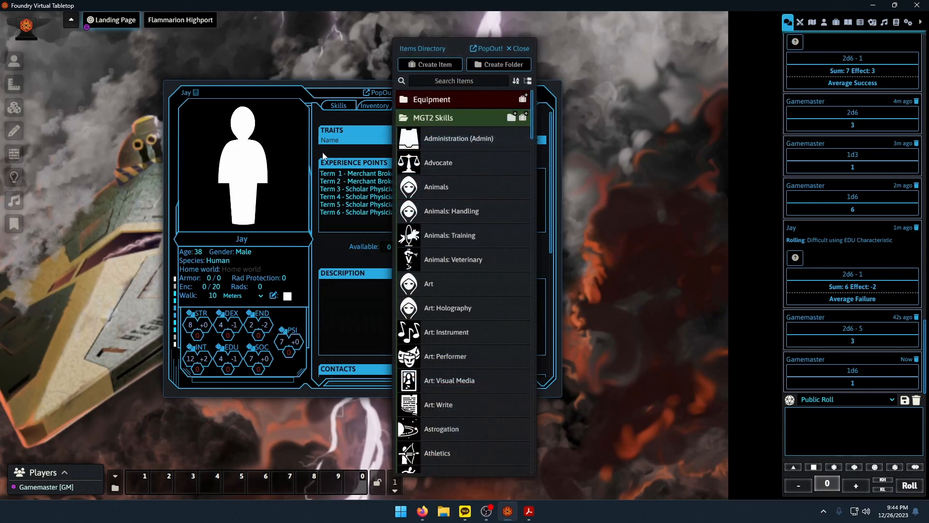
left_click(522, 52)
left_click(338, 105)
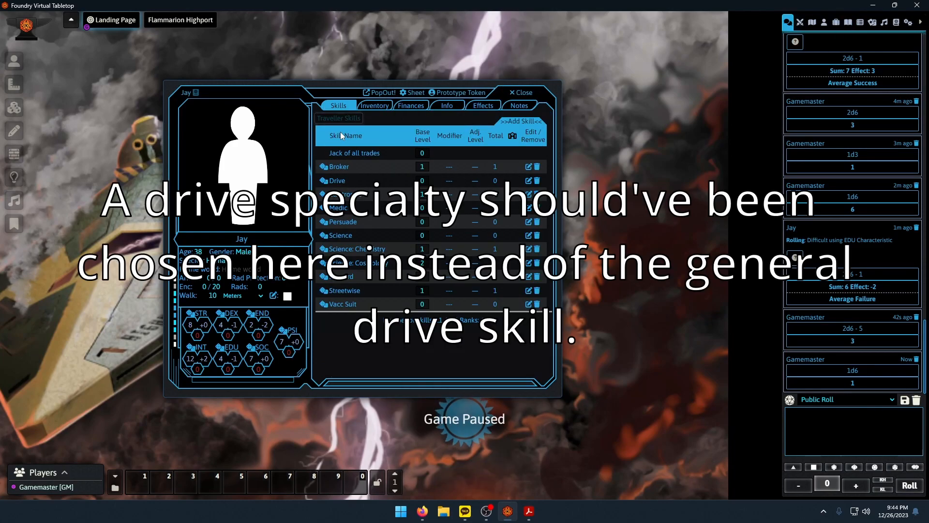
left_click(427, 180)
type("1")
left_click(273, 198)
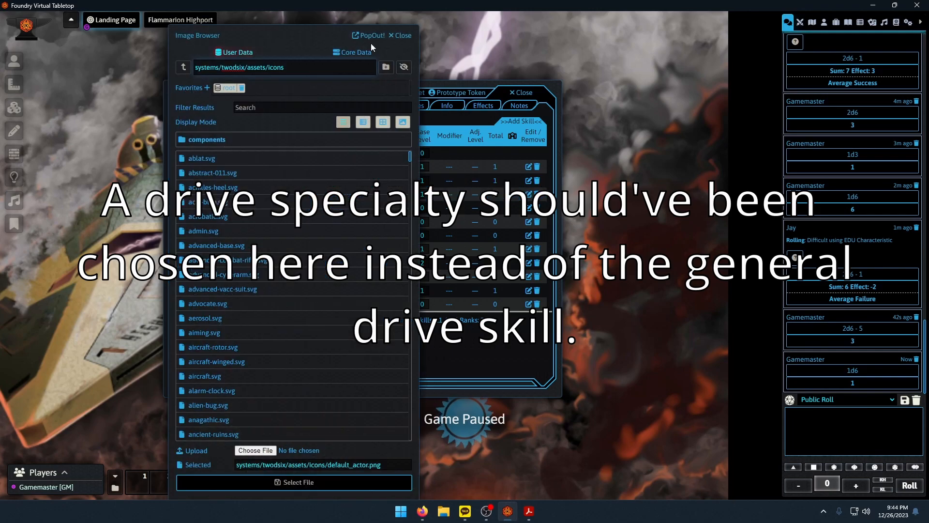
left_click(400, 35)
Check the Physician survival requirement in the rulebook PDF and roll the character's EDU in Foundry at Routine (4+) difficulty.
left_click(529, 511)
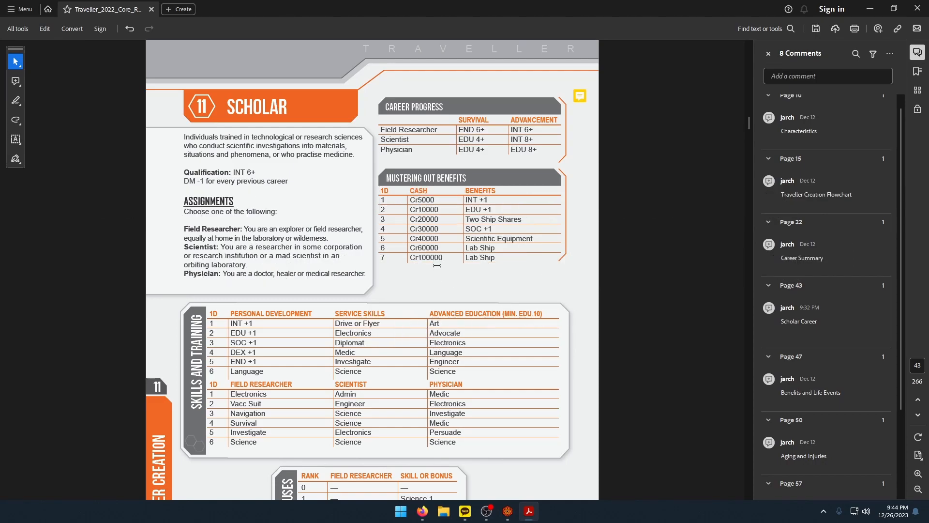
left_click(507, 511)
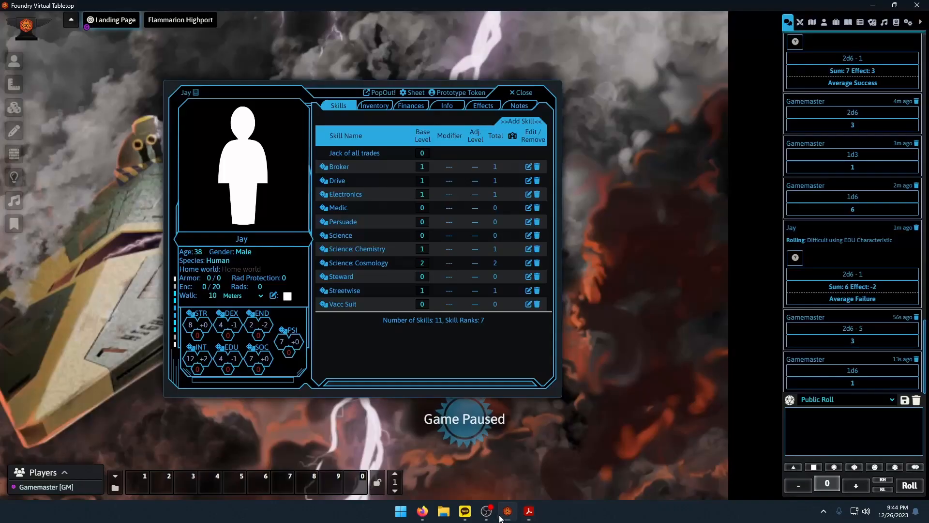
left_click(221, 351)
left_click(451, 223)
left_click(436, 240)
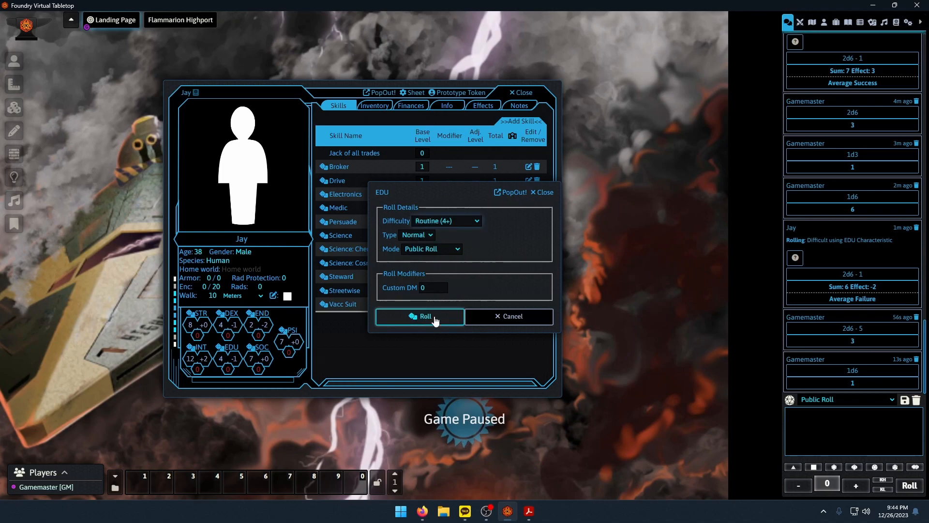
left_click(426, 316)
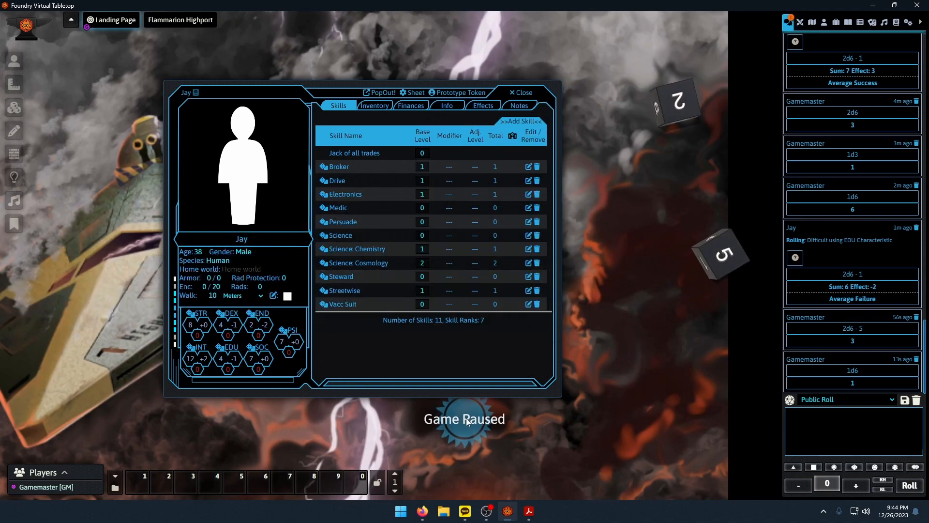
Roll 2d6 in Foundry for the term's event and match the result against the Scholar Events table in the rulebook PDF.
key("alt+Tab")
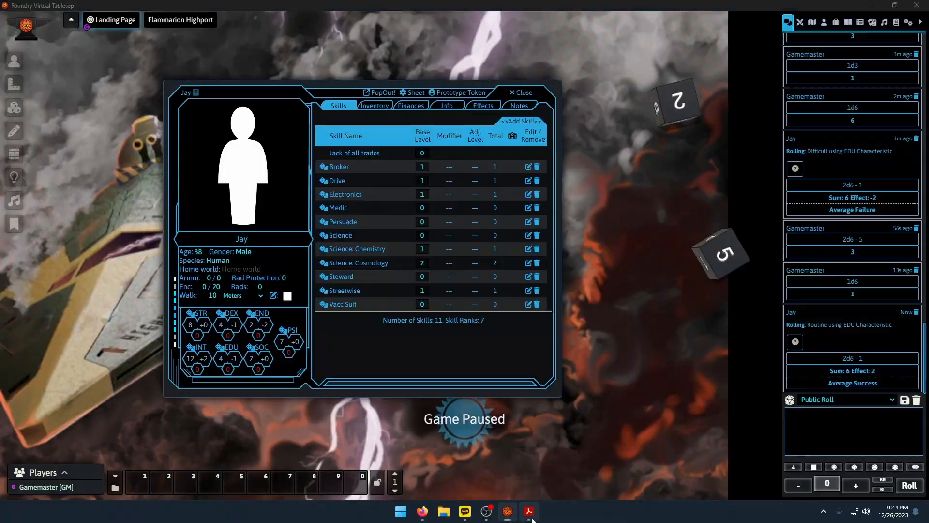
scroll(450, 376, "down", 4)
scroll(449, 376, "down", 8)
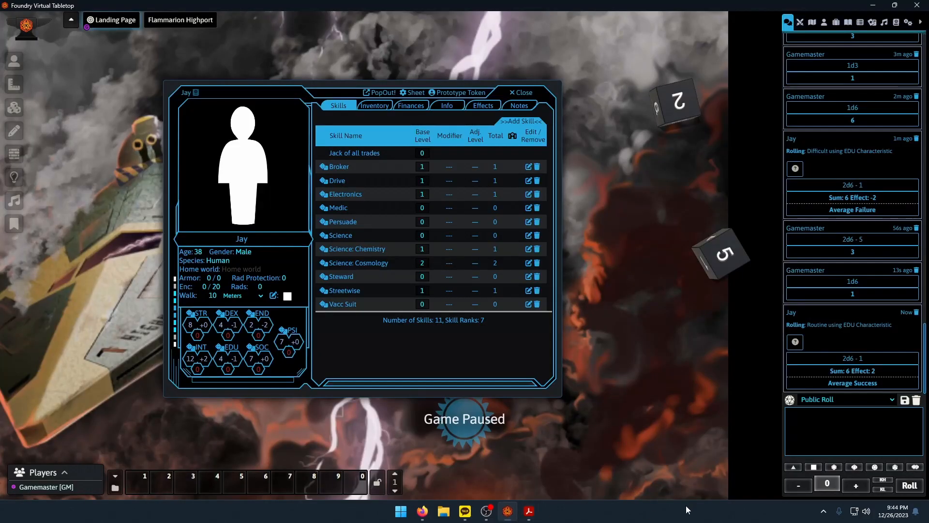
left_click(507, 510)
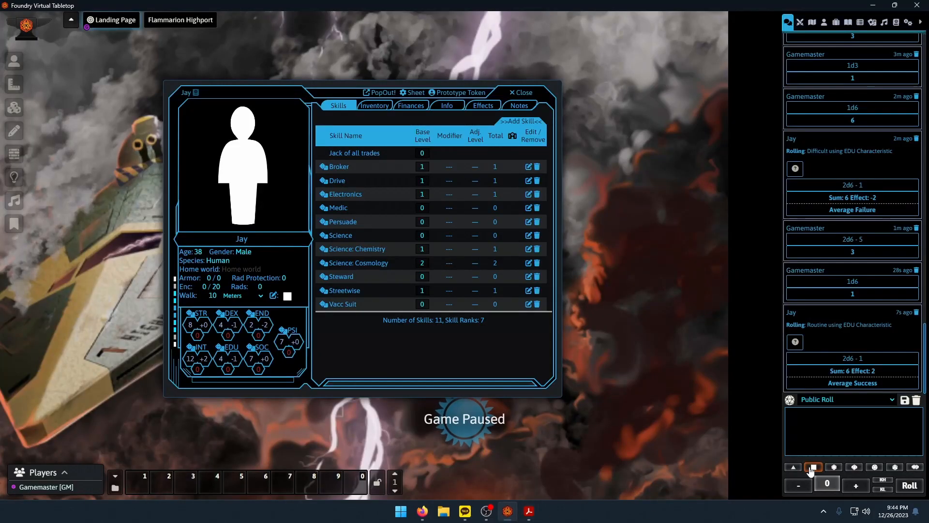
left_click(918, 493)
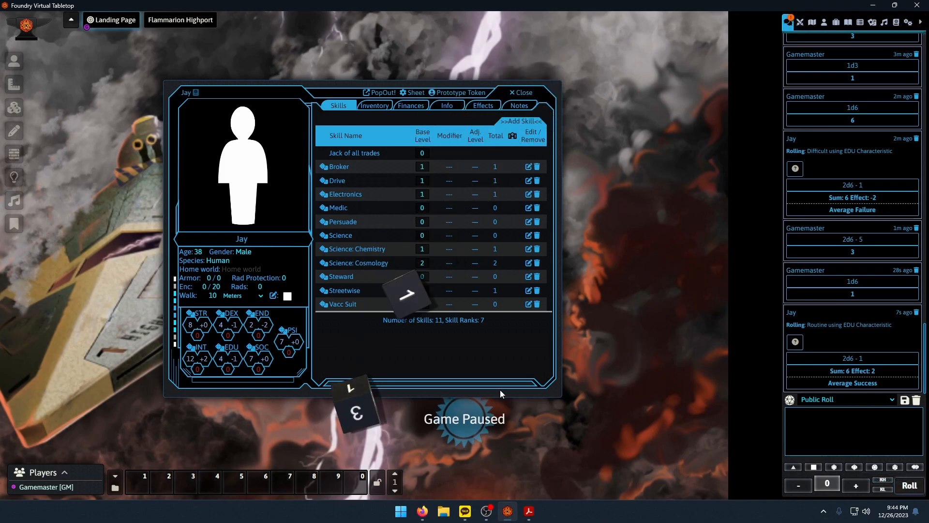
left_click(528, 510)
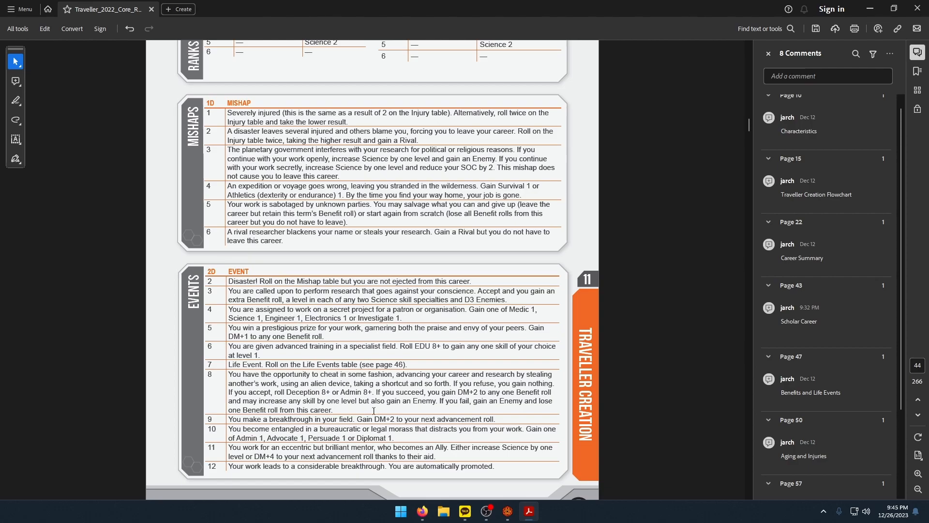
left_click(507, 511)
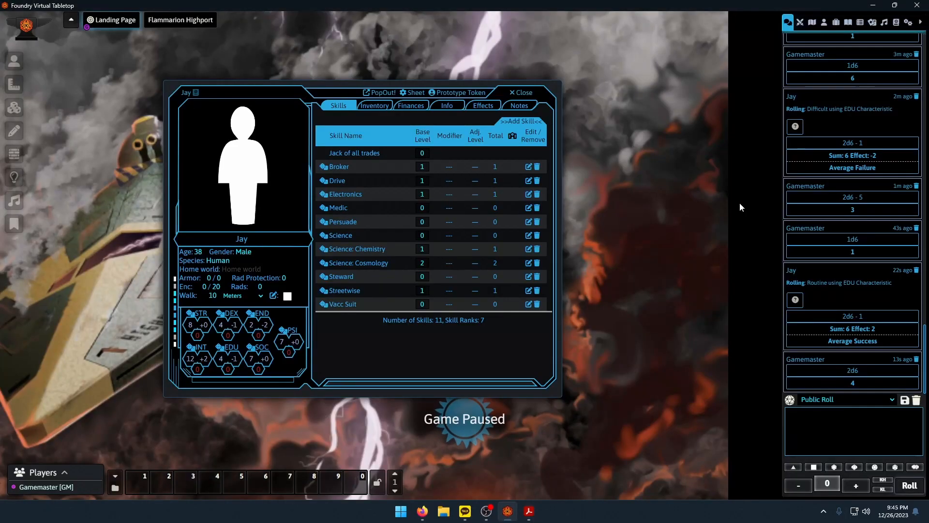
Add the Science: Physics skill to the character sheet and set its base level to 1.
left_click(836, 22)
left_click_drag(845, 388, 421, 273)
left_click(427, 276)
type("1")
key("Return")
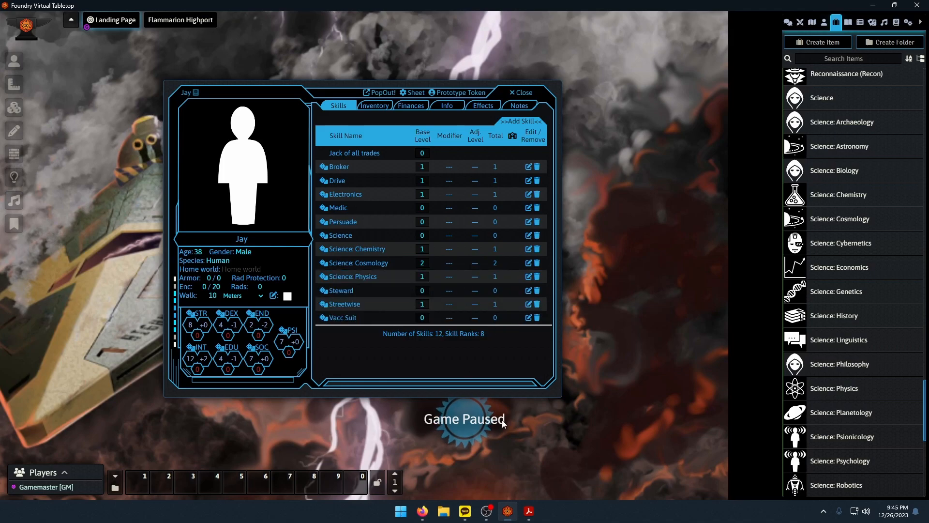
Check the Physician advancement requirement in the rulebook PDF and roll the character's EDU in Foundry at Difficult difficulty.
left_click(529, 511)
scroll(464, 323, "up", 4)
scroll(463, 323, "up", 10)
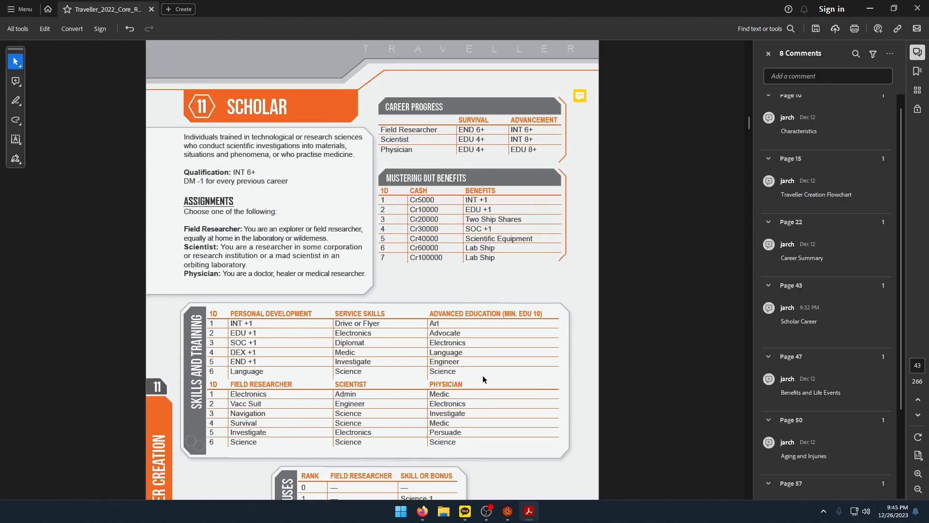
left_click(508, 511)
left_click(215, 350)
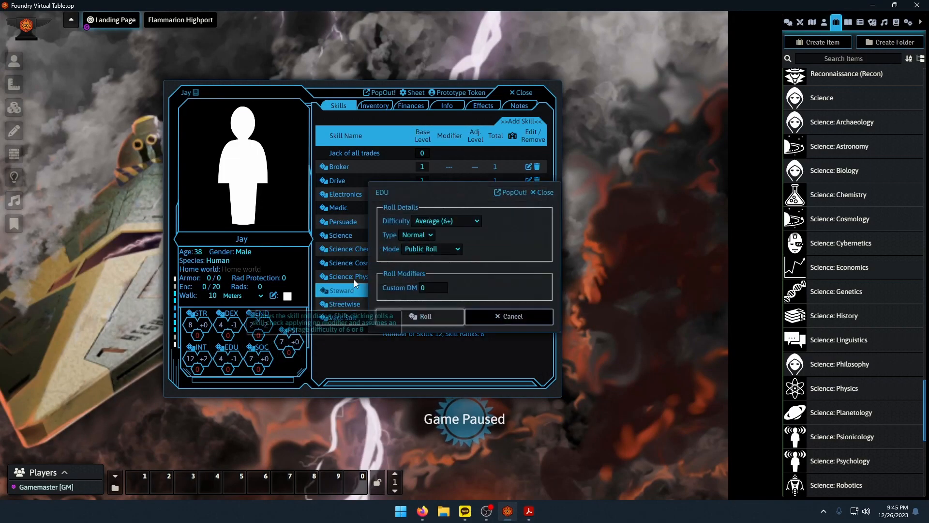
left_click(446, 221)
left_click(441, 247)
left_click(426, 316)
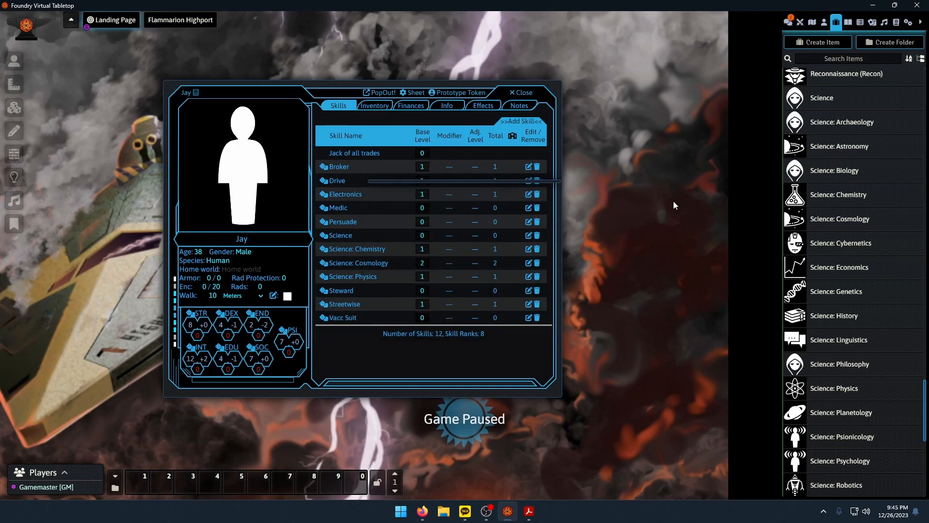
left_click(789, 23)
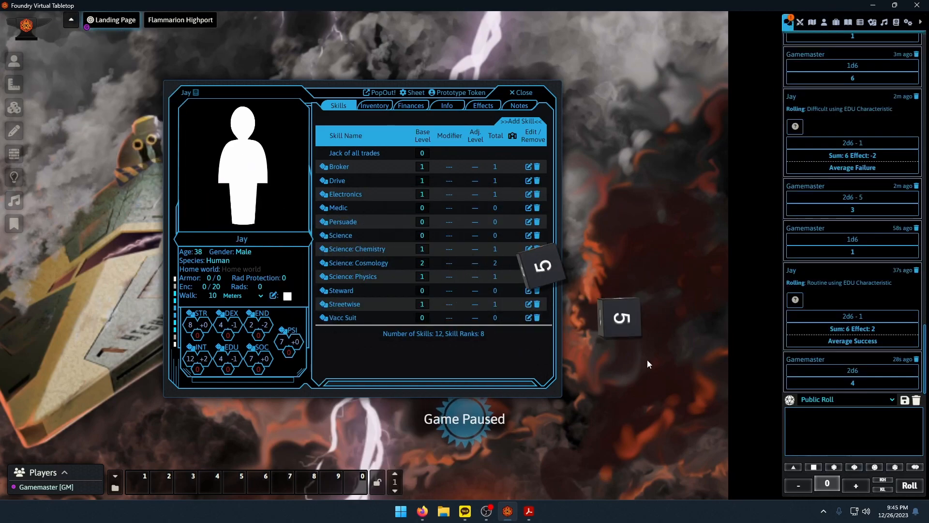
Consult the Physician ranks table in the rulebook PDF and enter rank 1 on the Term 6 line of the character's term notes.
left_click(529, 511)
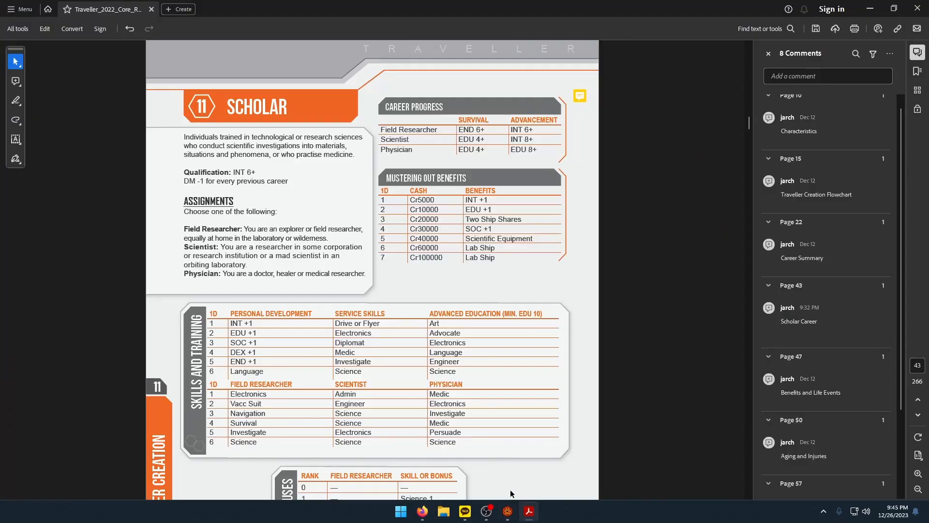
scroll(494, 481, "down", 12)
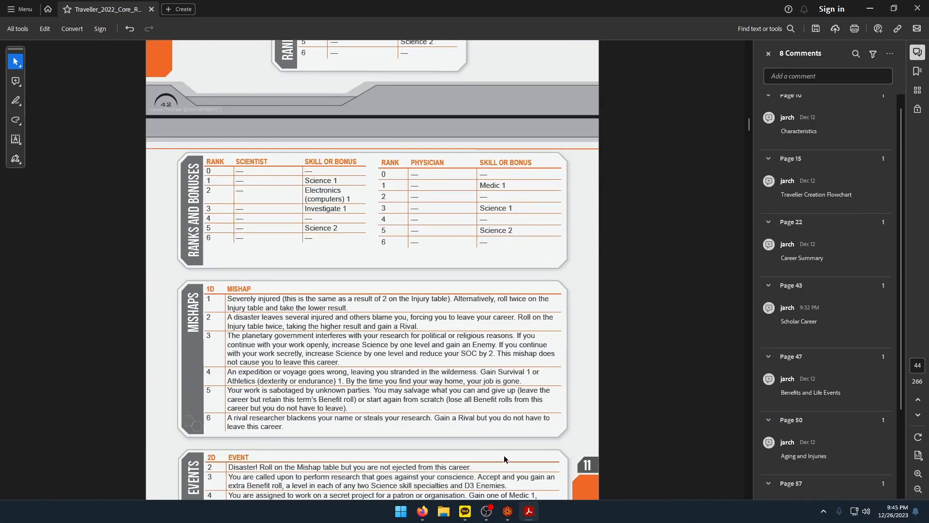
left_click(508, 511)
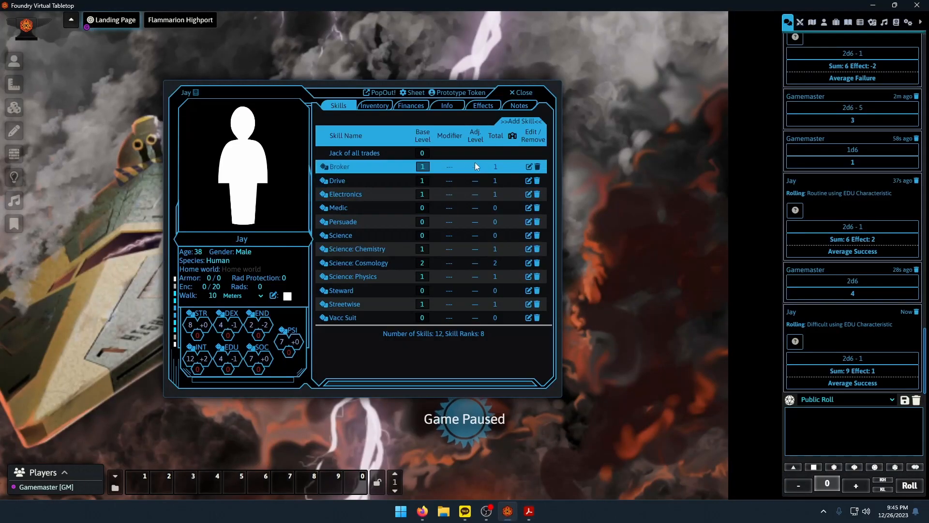
left_click(446, 106)
left_click(417, 213)
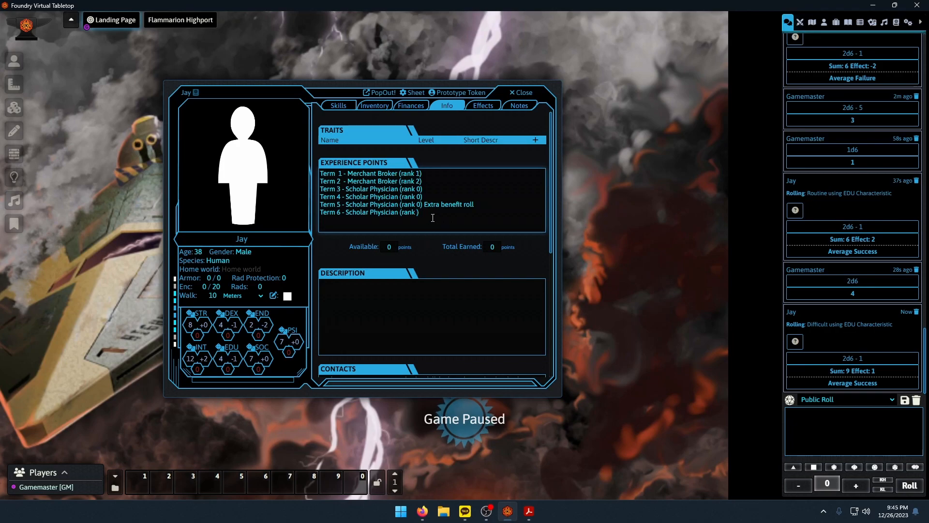
type("1")
Look up the Physician rank 1 bonus in the rulebook PDF and set the character's Medic base level to 1.
left_click(529, 511)
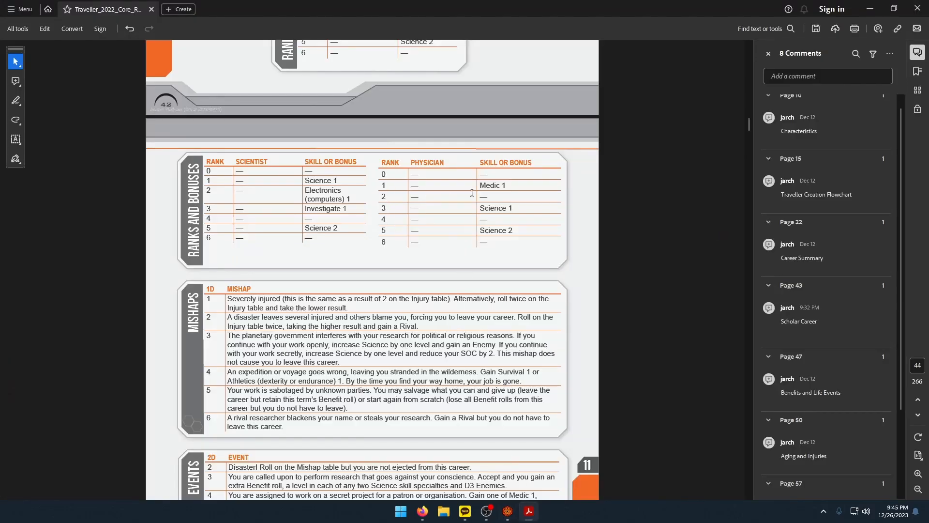
left_click(527, 512)
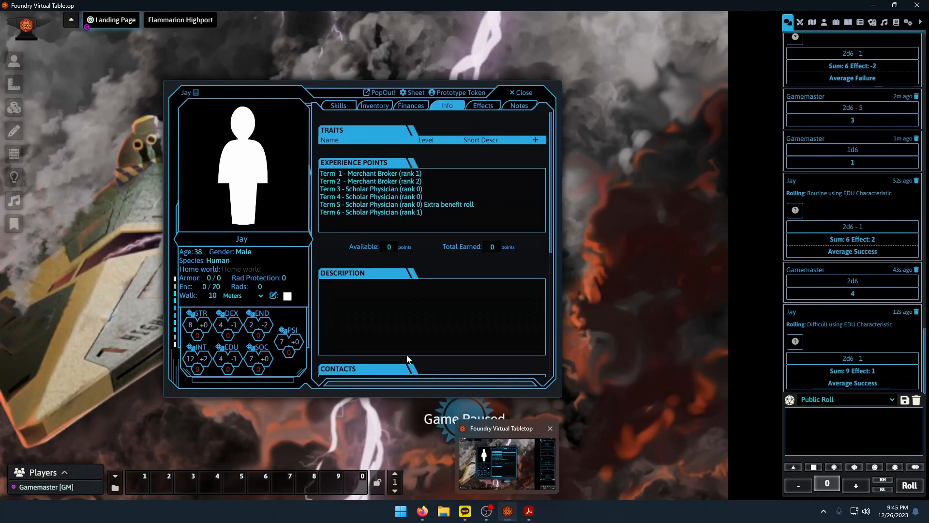
left_click(338, 106)
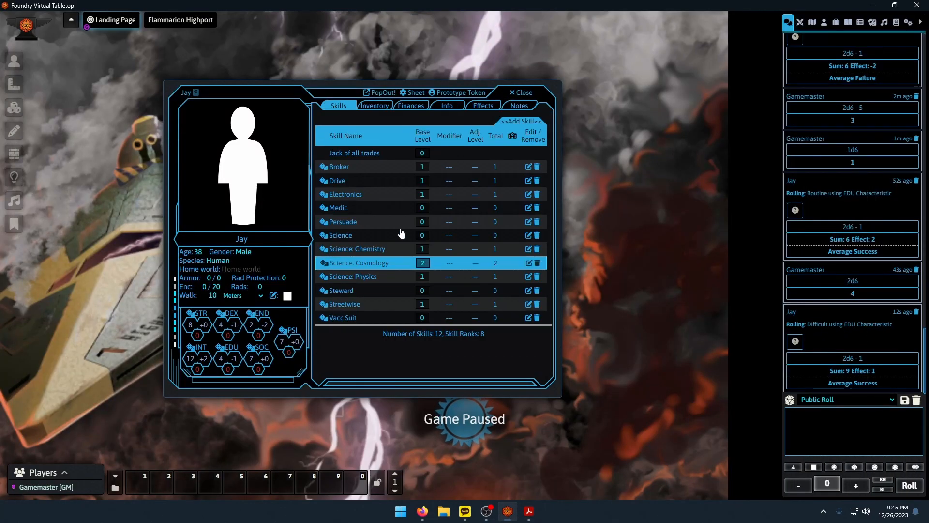
type("1")
key("Return")
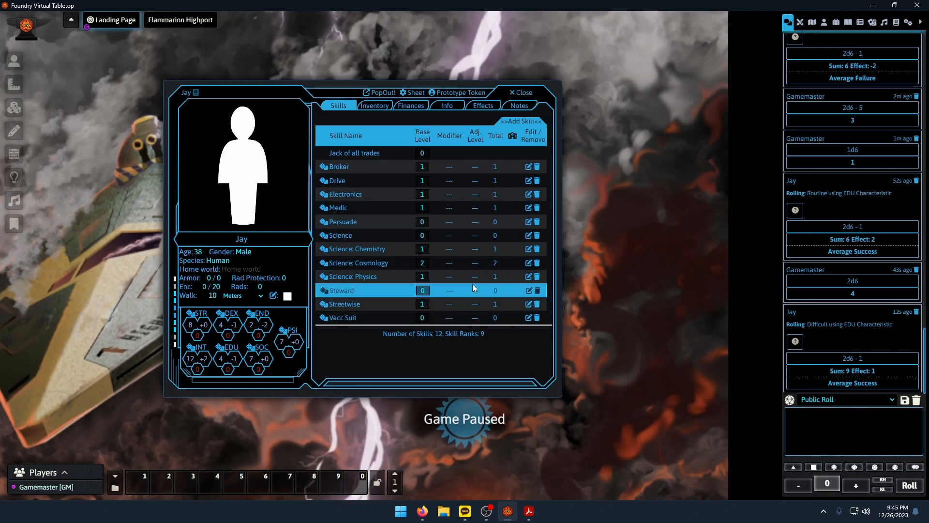
Review the Scholar career pages in the rulebook PDF and set the character's age to 42 in Foundry.
left_click(534, 513)
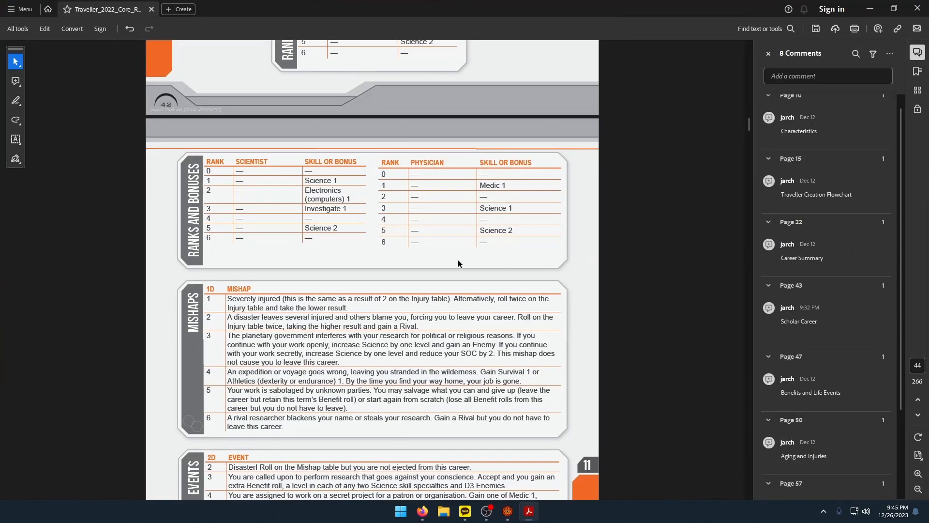
scroll(460, 261, "up", 10)
scroll(467, 293, "down", 10)
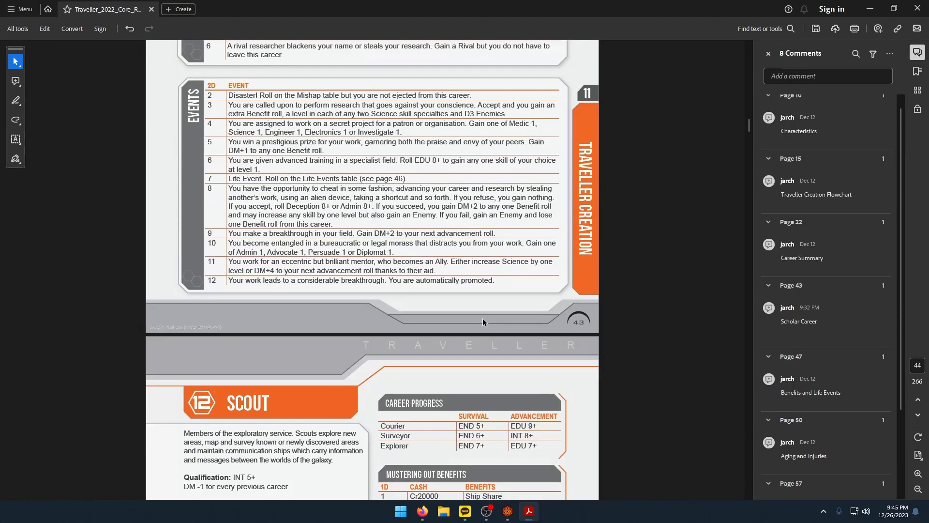
scroll(483, 322, "down", 3)
scroll(486, 339, "down", 8)
left_click(513, 516)
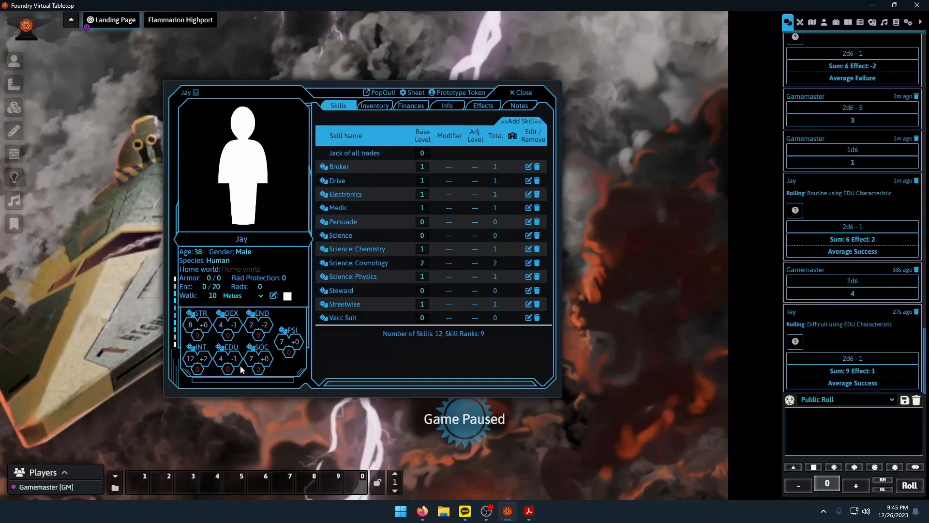
type("42")
Review the character's term notes and roll 2d6 - 6 in Foundry for ageing.
left_click(446, 106)
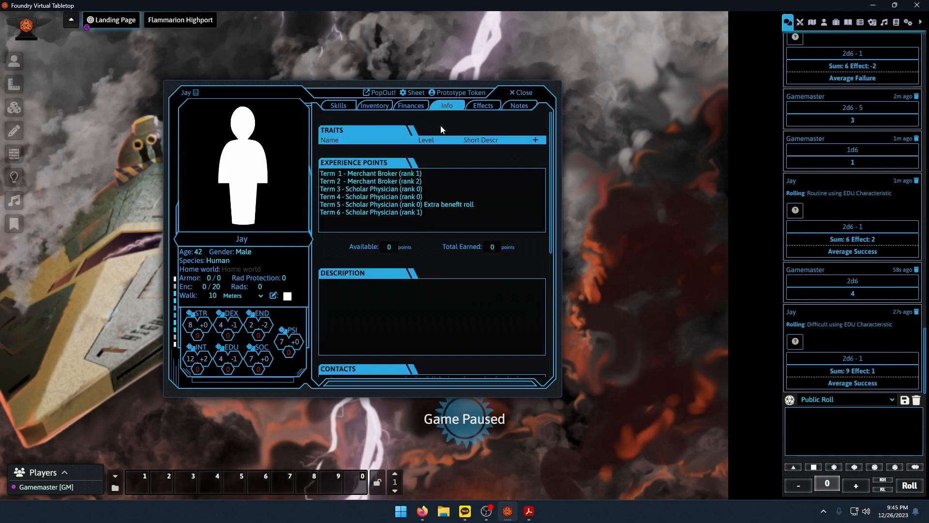
scroll(471, 217, "down", 2)
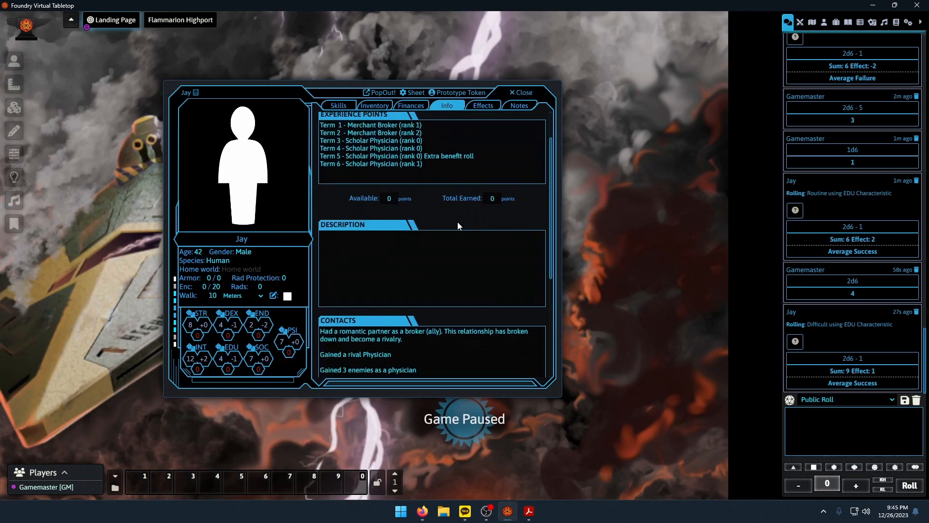
scroll(461, 216, "up", 2)
left_click(815, 466)
left_click(815, 467)
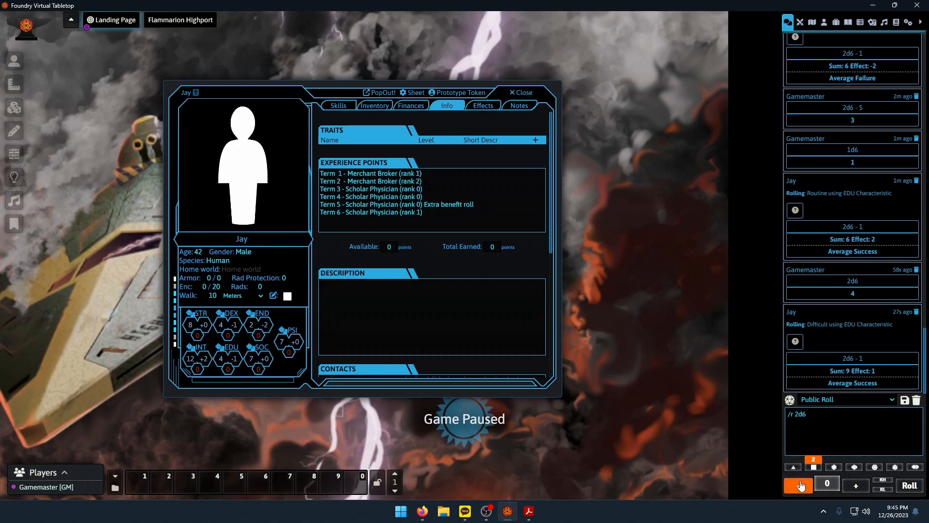
left_click(909, 486)
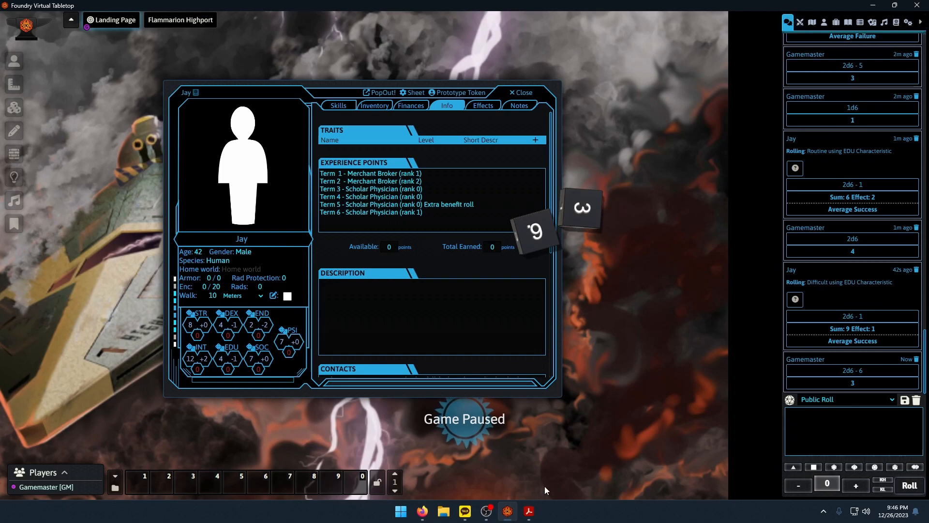
Open the Ageing table through the rulebook PDF's ageing and injuries comment and match the ageing roll against it.
left_click(529, 511)
scroll(292, 364, "down", 3)
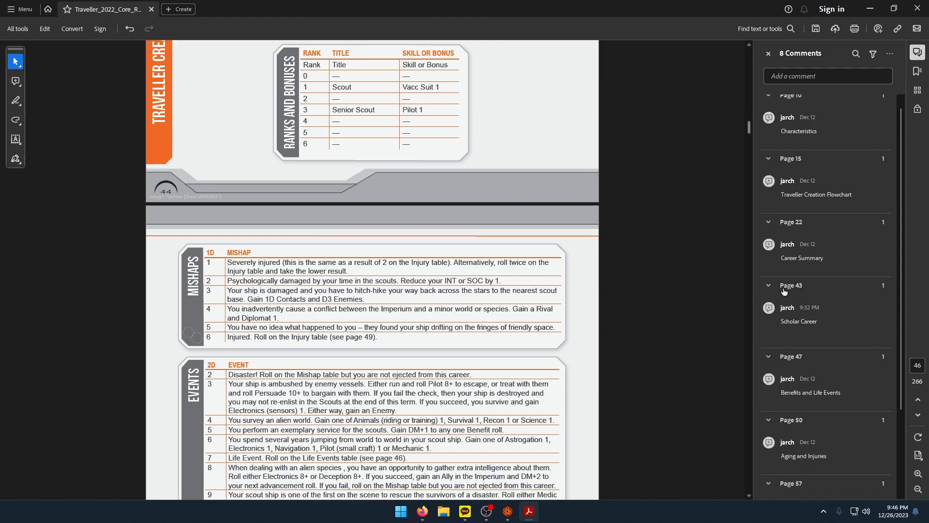
left_click(804, 450)
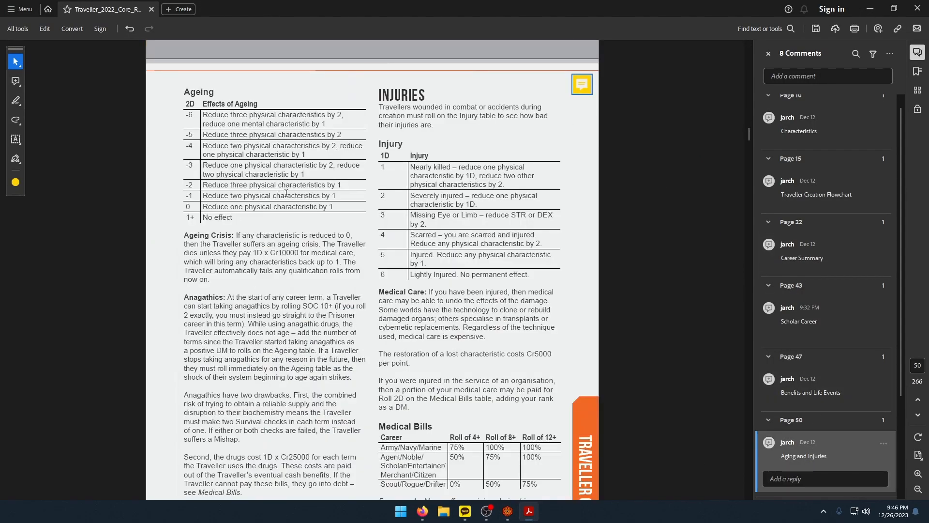
left_click_drag(284, 193, 334, 209)
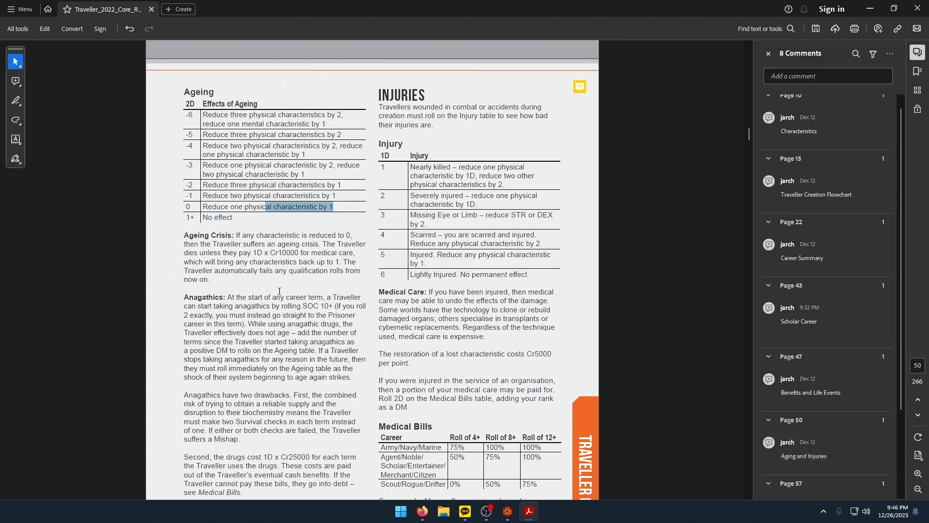
Switch to Foundry and add the line "Term 7 - Scholar Physician (rank )" to the character's term notes.
left_click(508, 511)
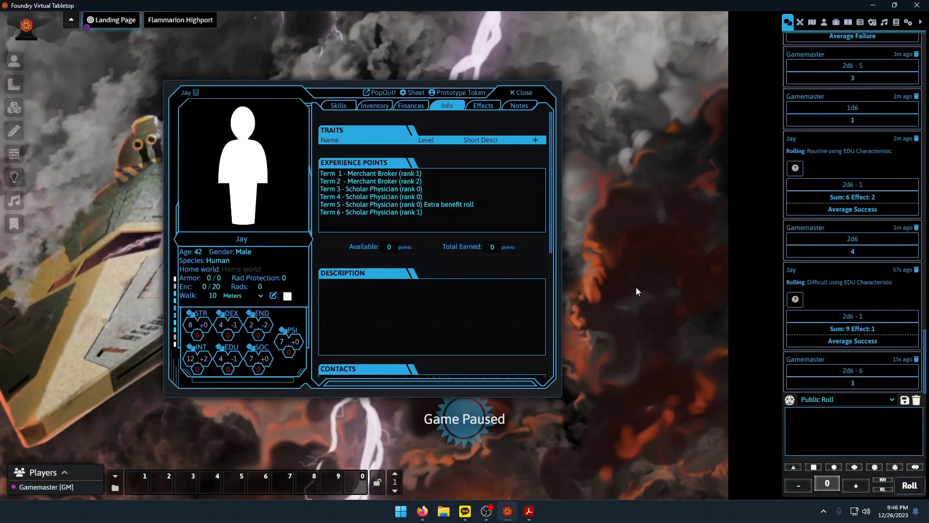
left_click(452, 212)
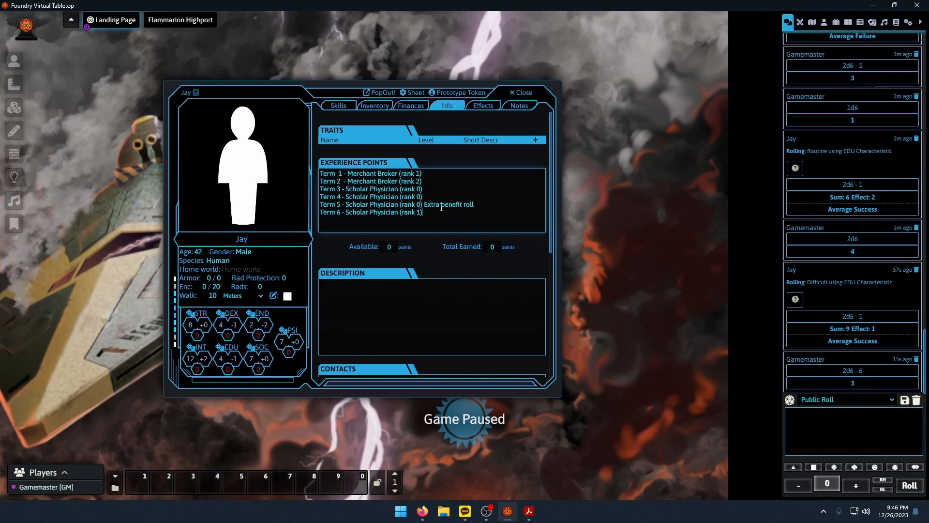
key("Return")
type("Term 7")
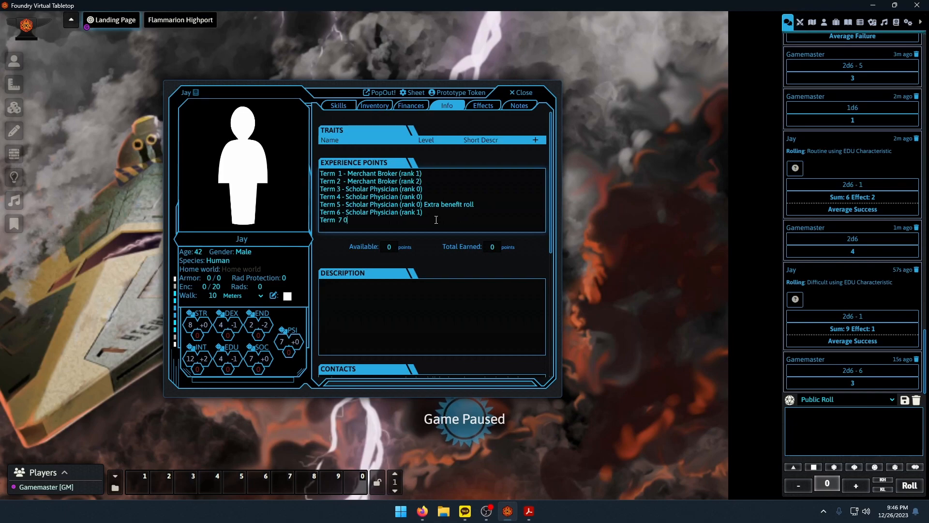
type("  - Scholka")
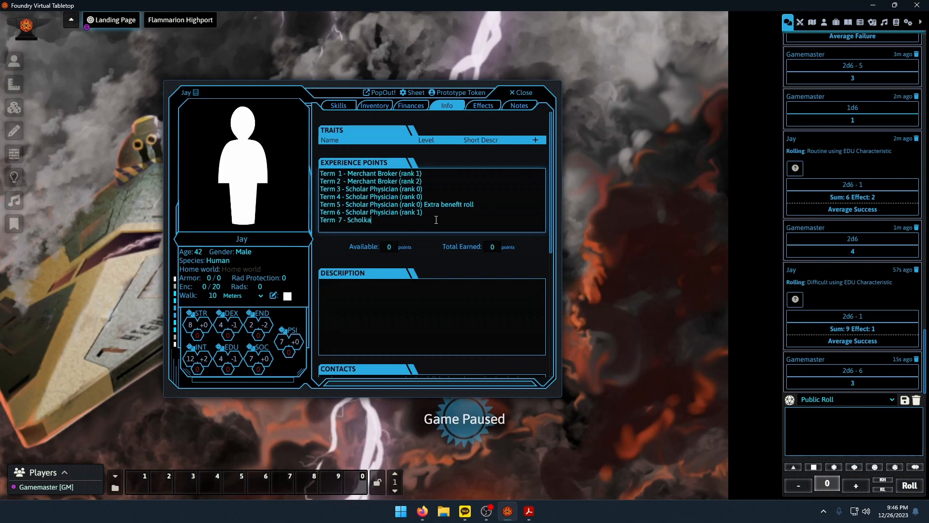
type(" Physician (rank")
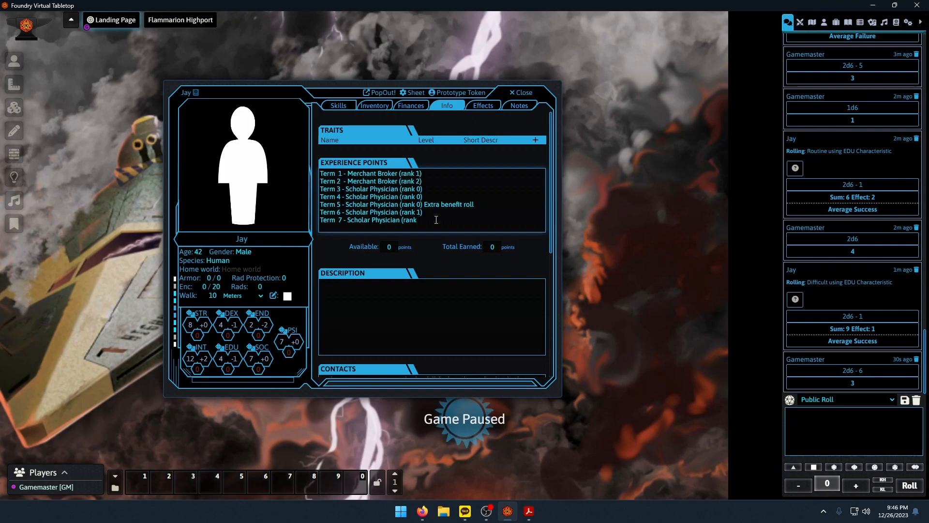
Review the Scholar skills and training tables in the rulebook PDF and roll 1d6 in Foundry for the term's skill.
left_click(534, 520)
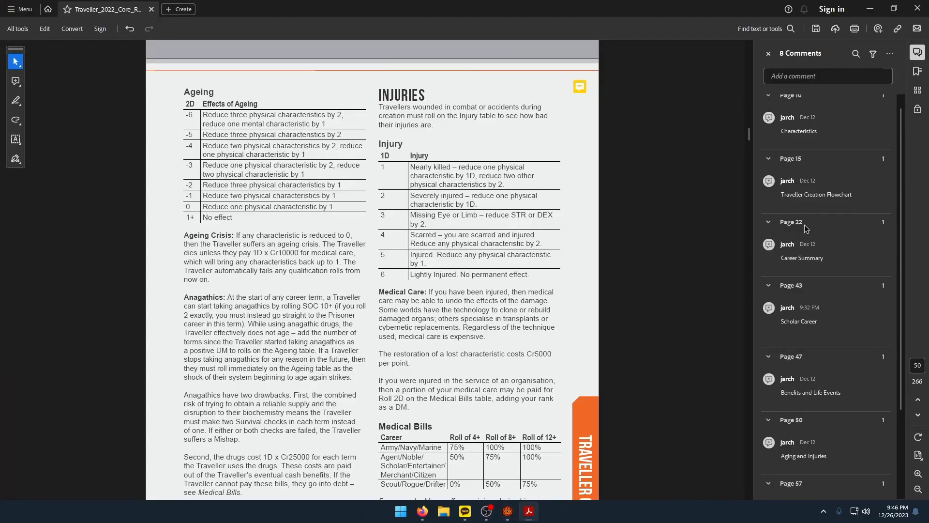
left_click(813, 317)
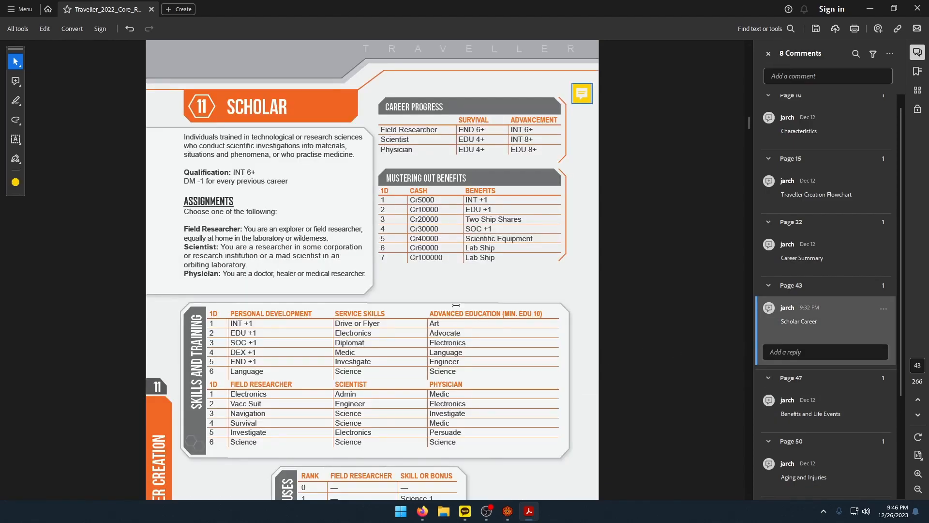
scroll(447, 293, "down", 3)
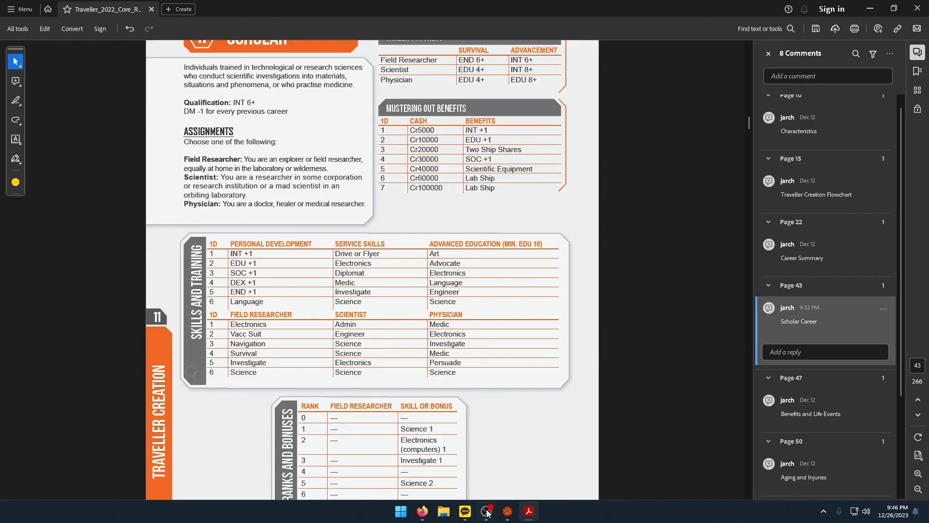
left_click(506, 517)
left_click(813, 467)
left_click(910, 485)
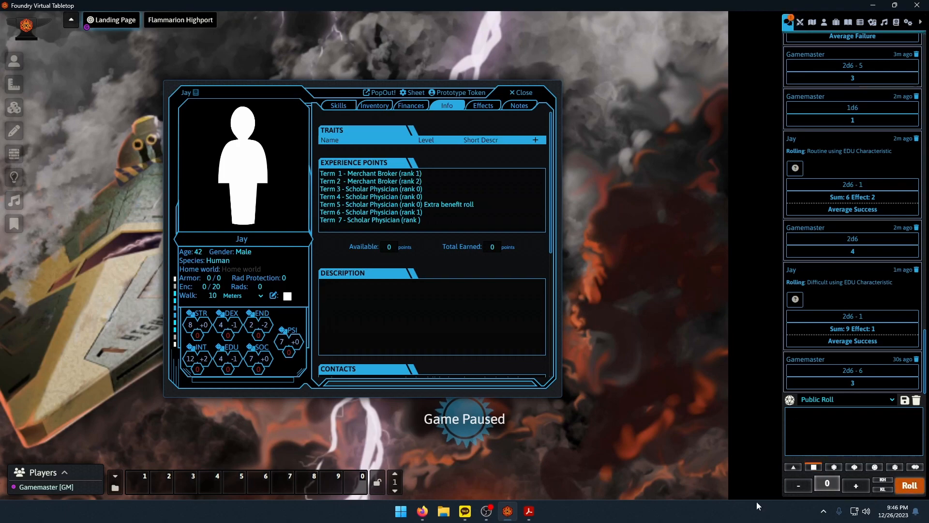
Match the skill roll against the Scholar Personal Development table in the PDF and set the character's END to 3 in Foundry.
left_click(529, 512)
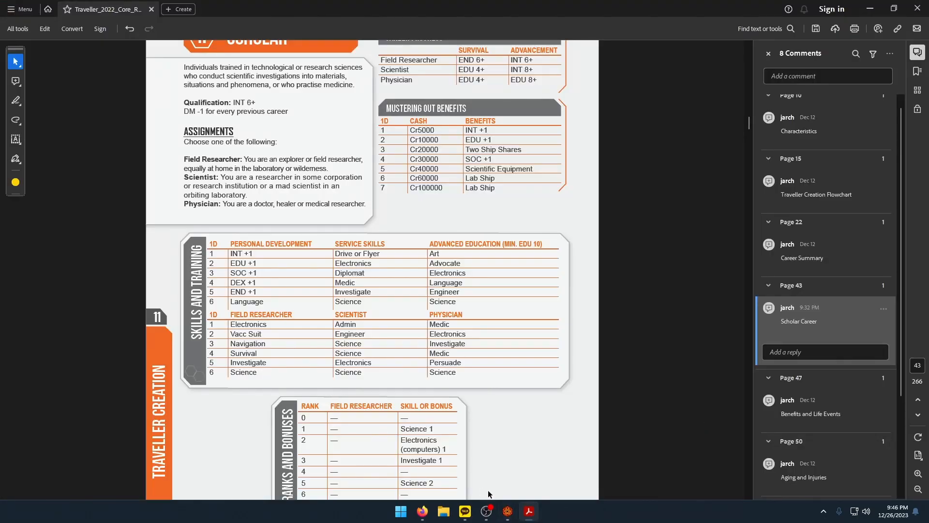
left_click(508, 511)
left_click(252, 323)
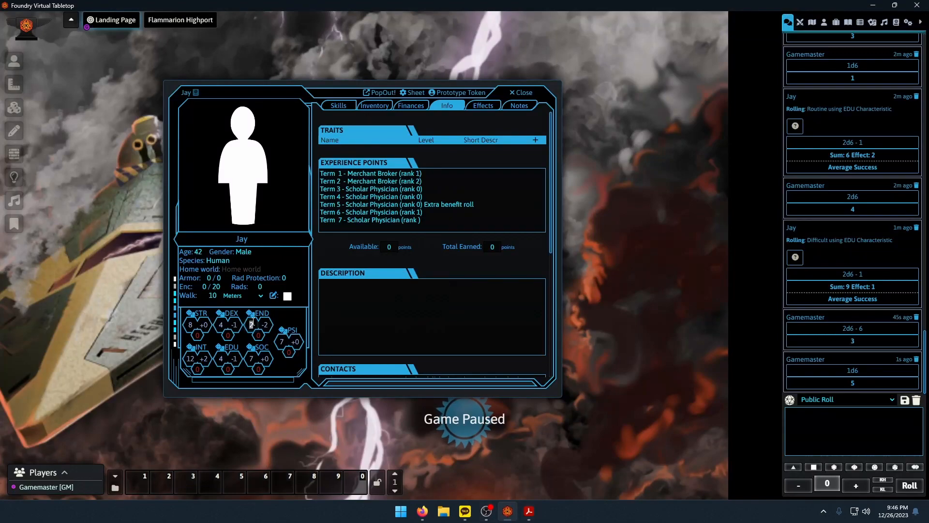
type("3")
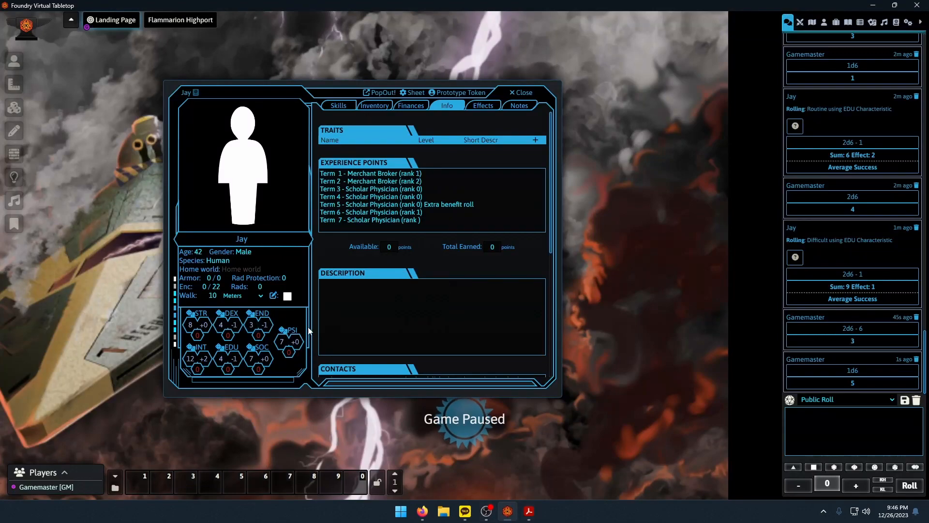
Look up the Physician survival requirement in the rulebook PDF and roll an EDU check at Routine (4+) difficulty in Foundry.
left_click(527, 513)
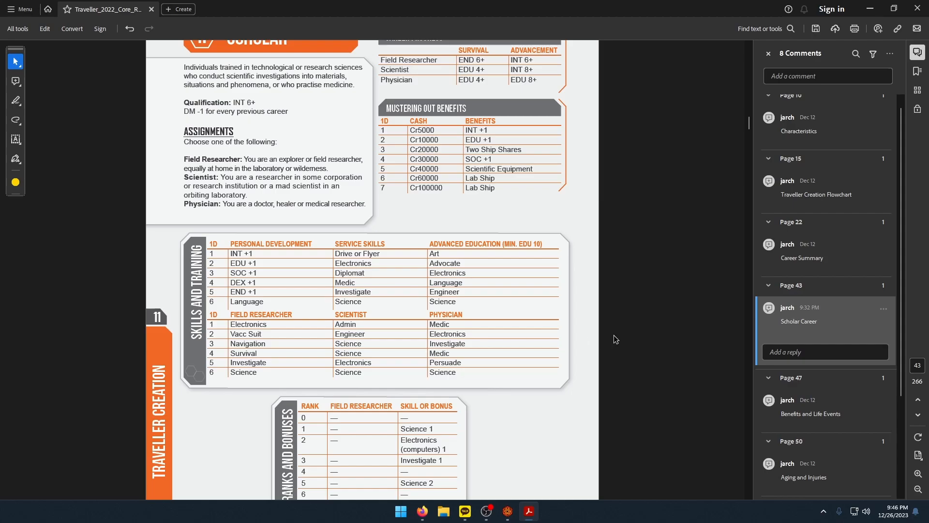
scroll(506, 313, "up", 3)
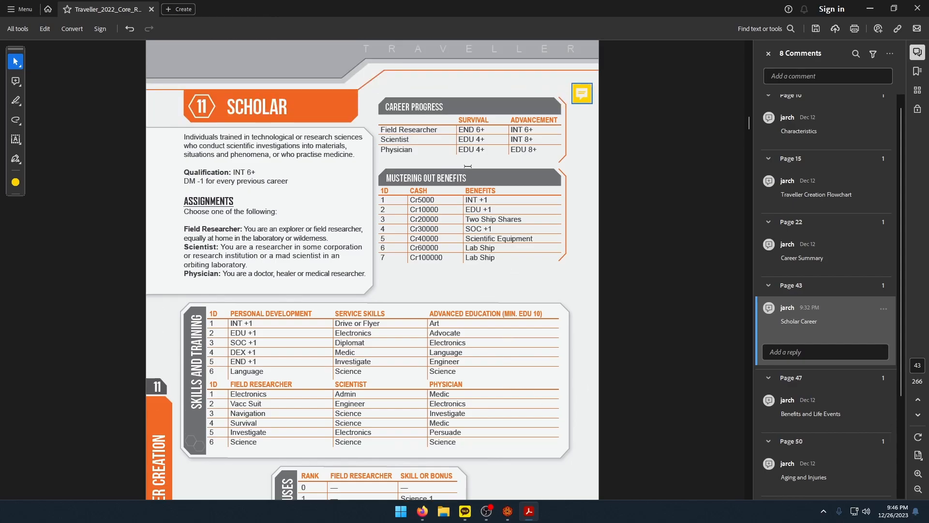
left_click(508, 512)
left_click(225, 353)
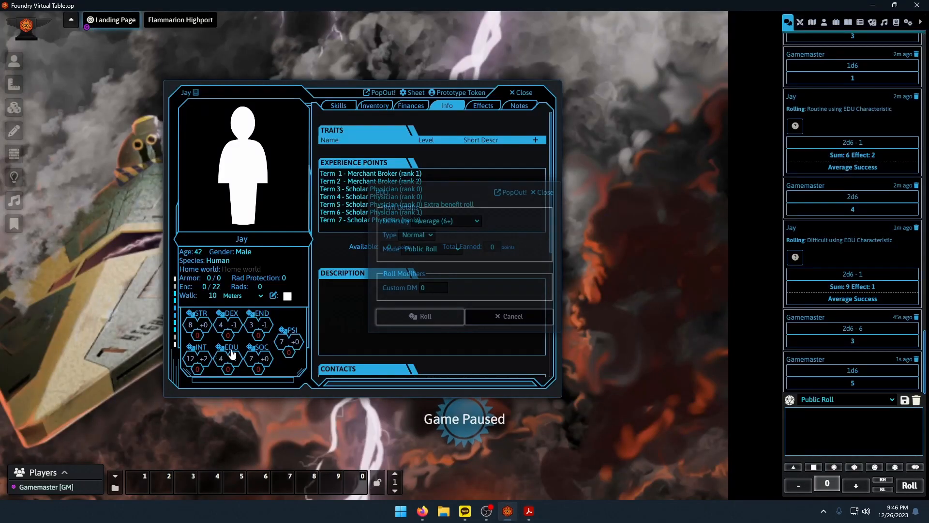
left_click(445, 221)
left_click(444, 232)
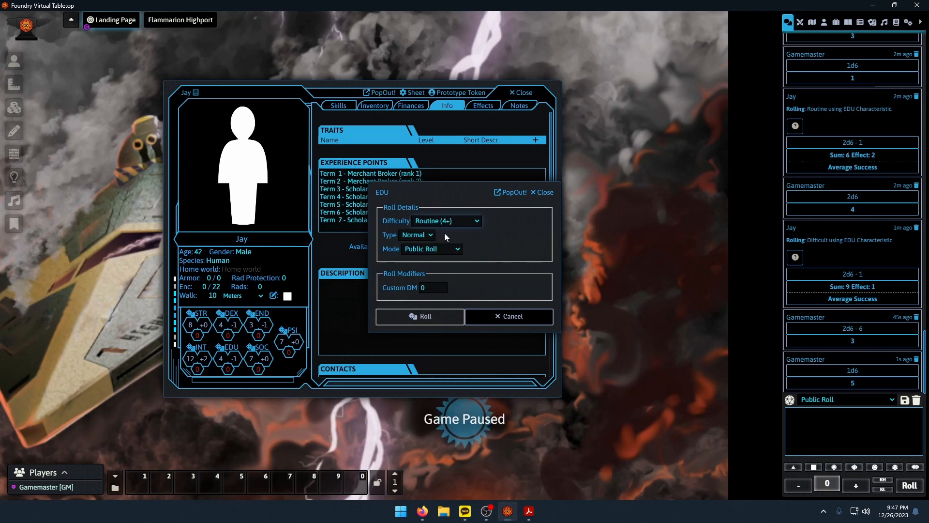
left_click(438, 317)
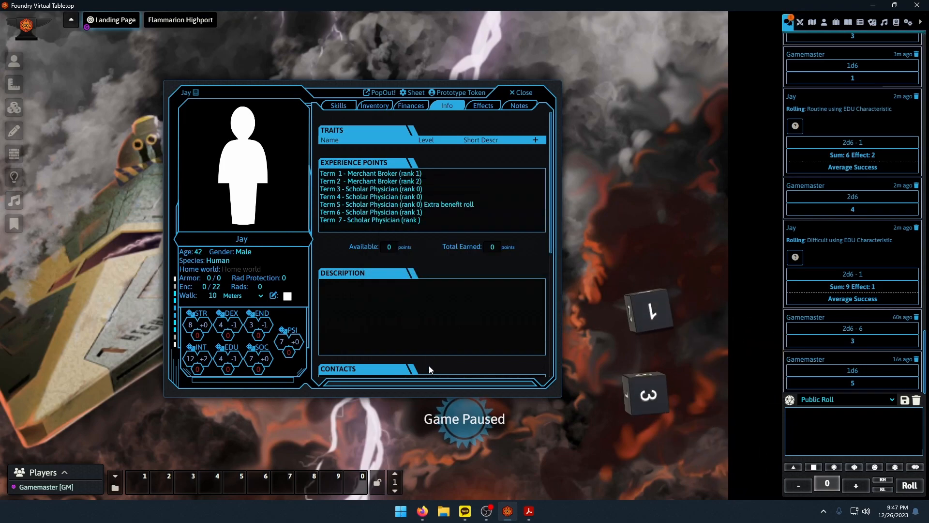
Roll 1d6 in Foundry for a mishap and match it against the Scholar Mishaps table in the rulebook PDF.
left_click(526, 516)
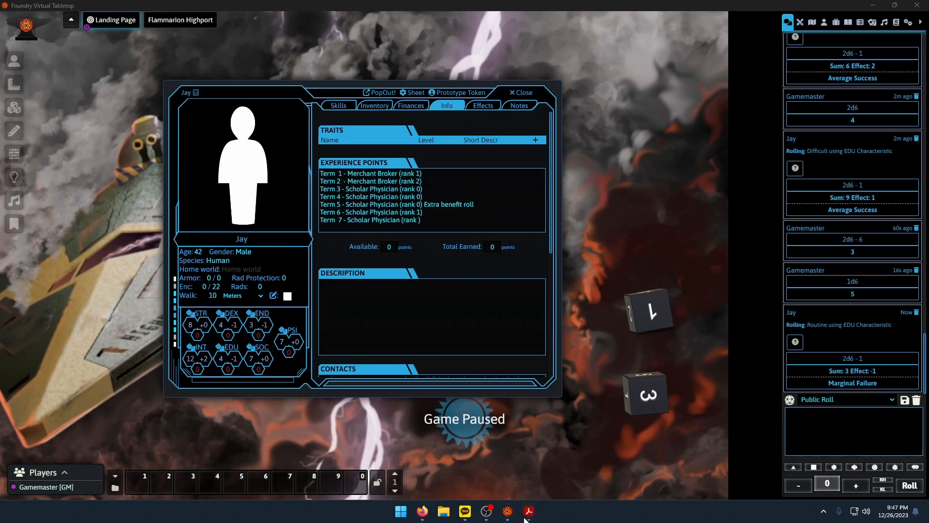
scroll(520, 404, "down", 12)
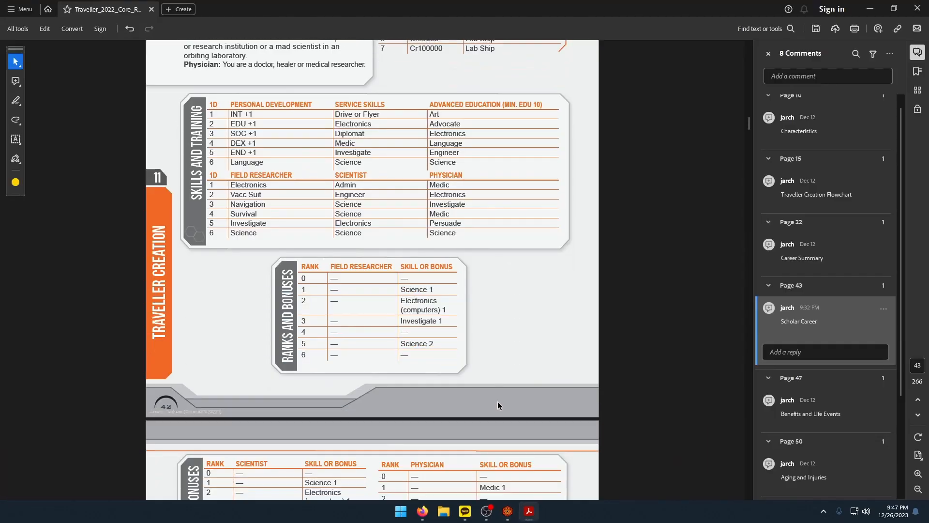
left_click(509, 516)
left_click(909, 486)
left_click(530, 516)
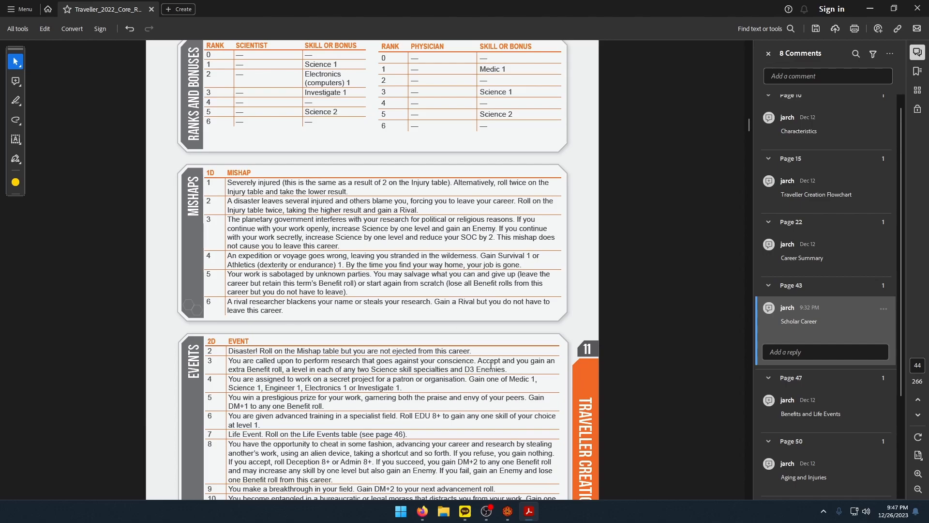
Find Survival among the Foundry skill items, add it to the character, and set its base level to 1.
left_click(508, 513)
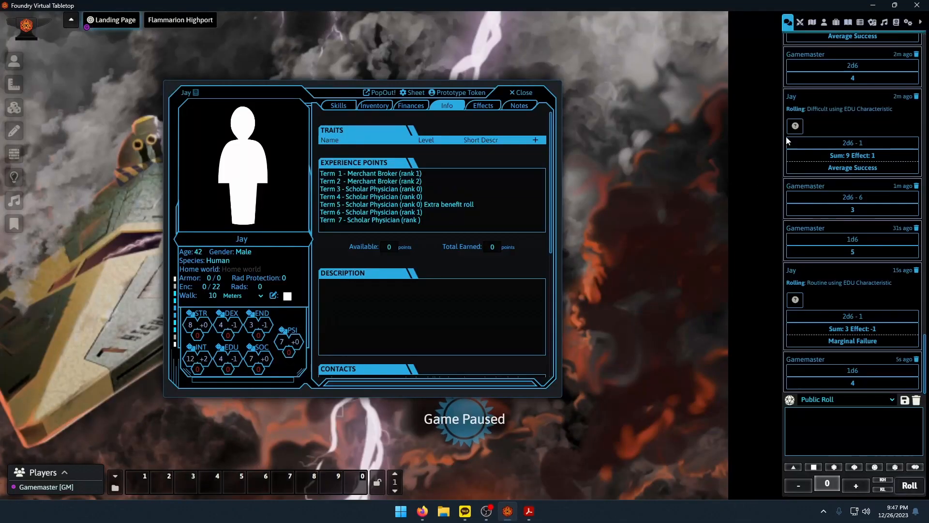
left_click(837, 23)
scroll(838, 310, "down", 2)
scroll(843, 329, "up", 3)
scroll(852, 353, "down", 6)
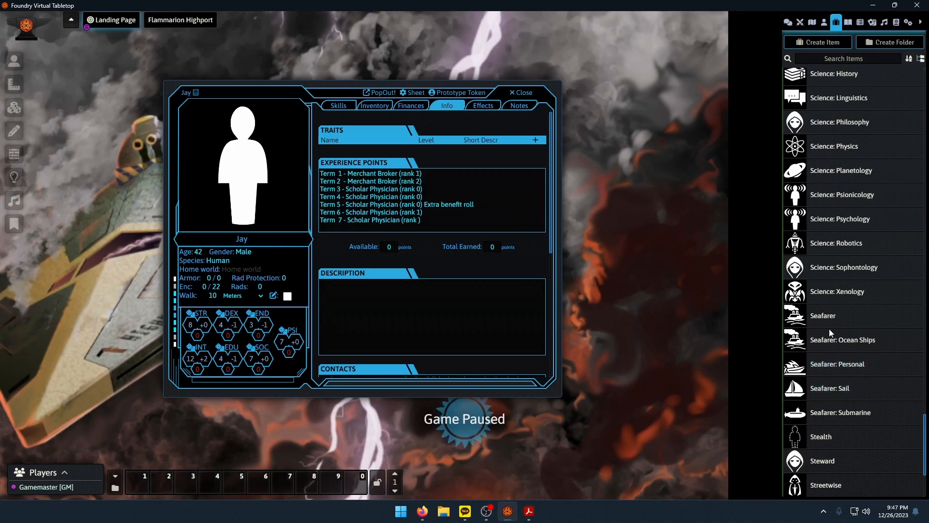
scroll(829, 464, "down", 2)
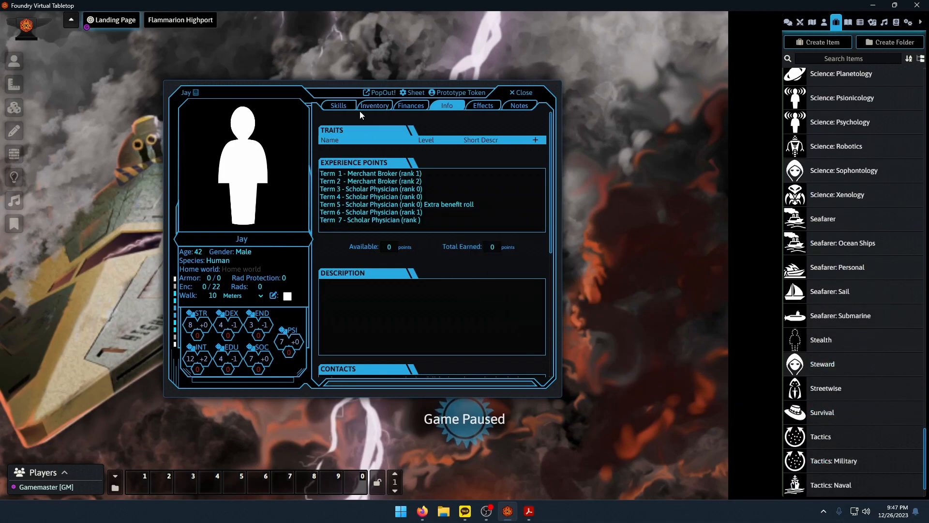
left_click(345, 107)
left_click(423, 318)
type("1")
key("Return")
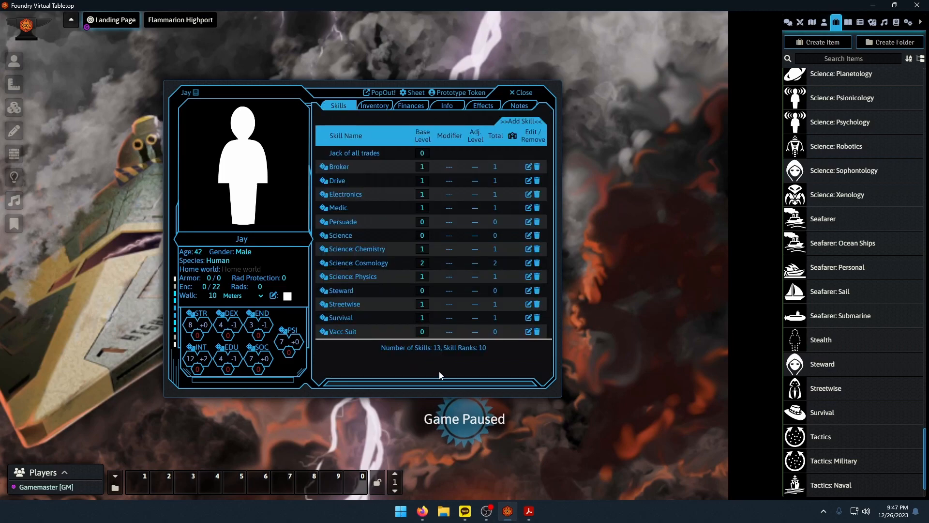
Append "- Mishap" to the Term 7 line in the character's term notes.
left_click(446, 106)
left_click(419, 221)
type("- M")
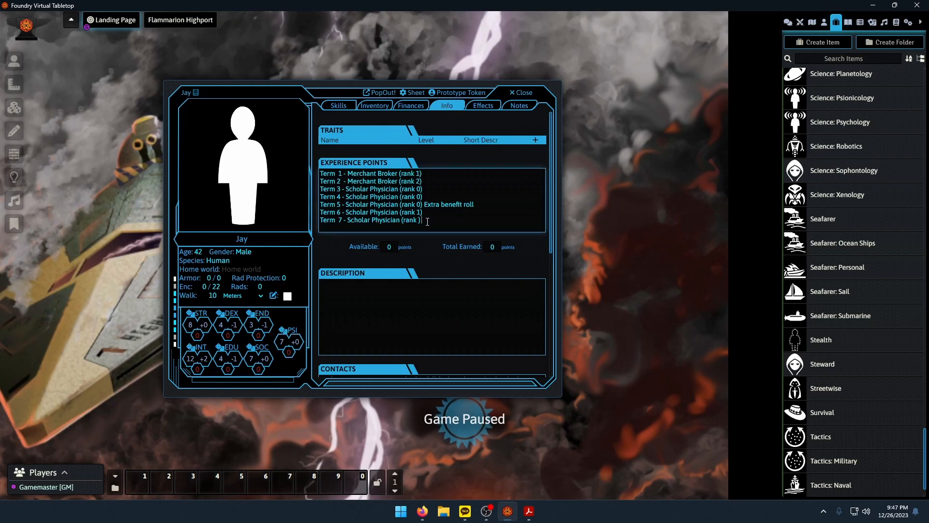
type("iash")
key("BackSpace")
key("BackSpace")
key("BackSpace")
key("BackSpace")
type("shap")
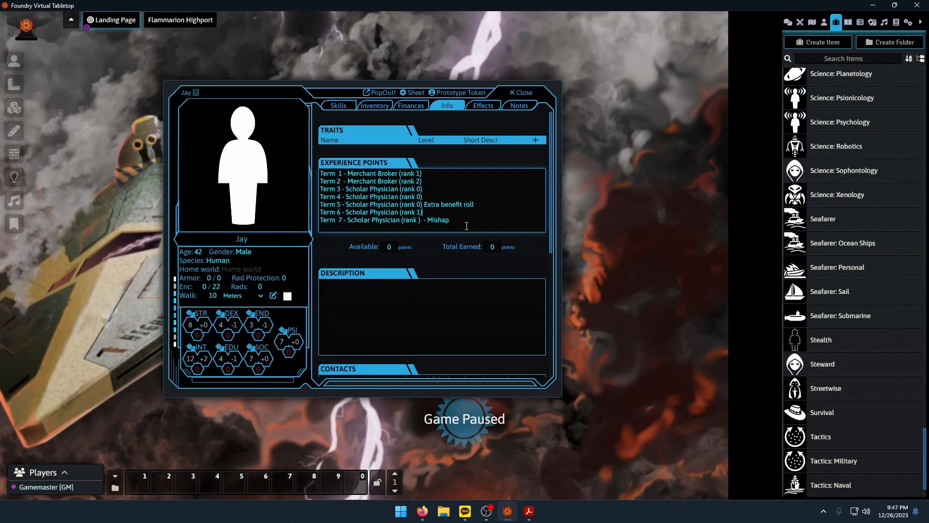
Set the character's age to 46 and roll 2d6 - 7 for ageing.
left_click(198, 252)
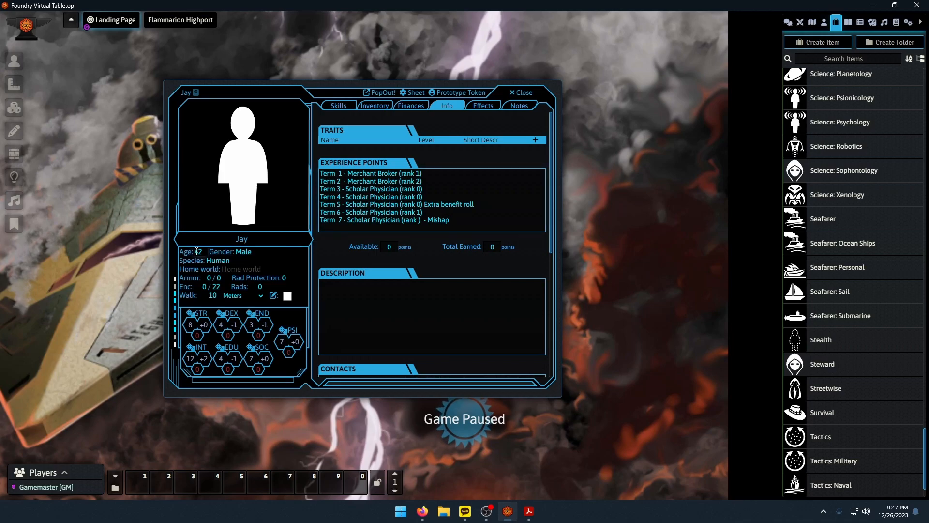
type("46")
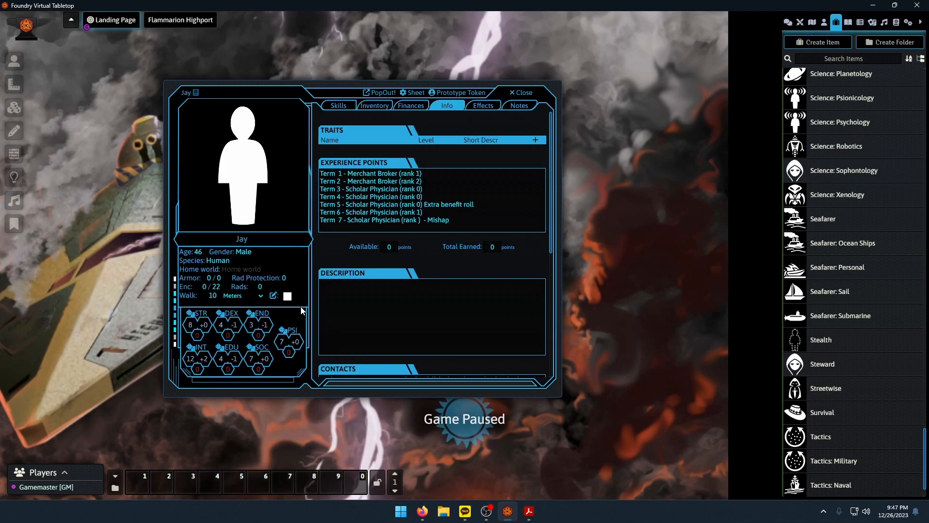
left_click(788, 22)
left_click(810, 468)
left_click(813, 467)
left_click(799, 487)
left_click(800, 487)
left_click(799, 487)
left_click(799, 487)
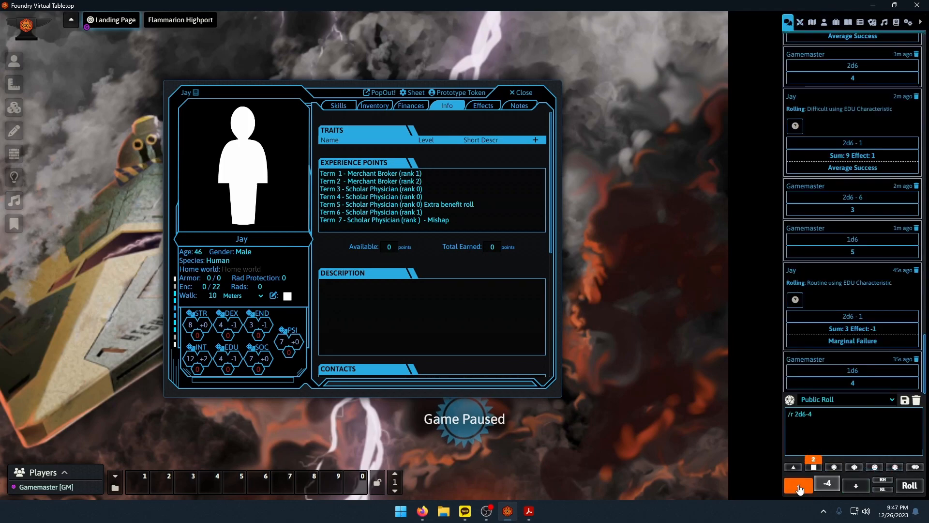
left_click(910, 486)
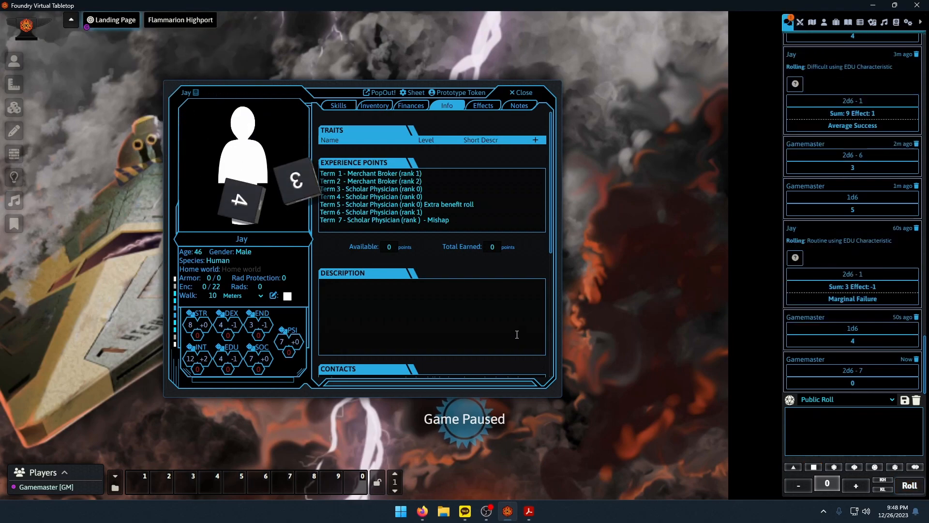
Match the ageing roll against the Ageing table in the rulebook PDF and set the character's STR to 7 in Foundry.
left_click(524, 517)
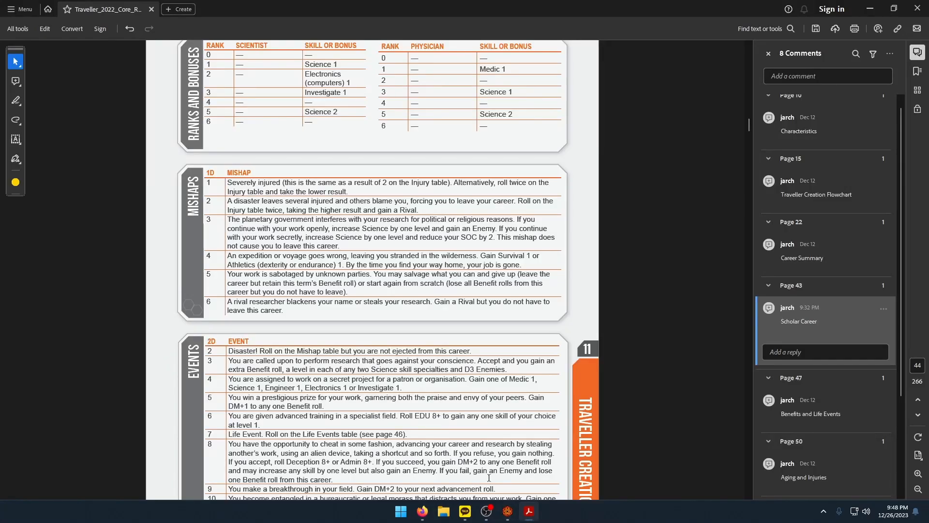
left_click(813, 470)
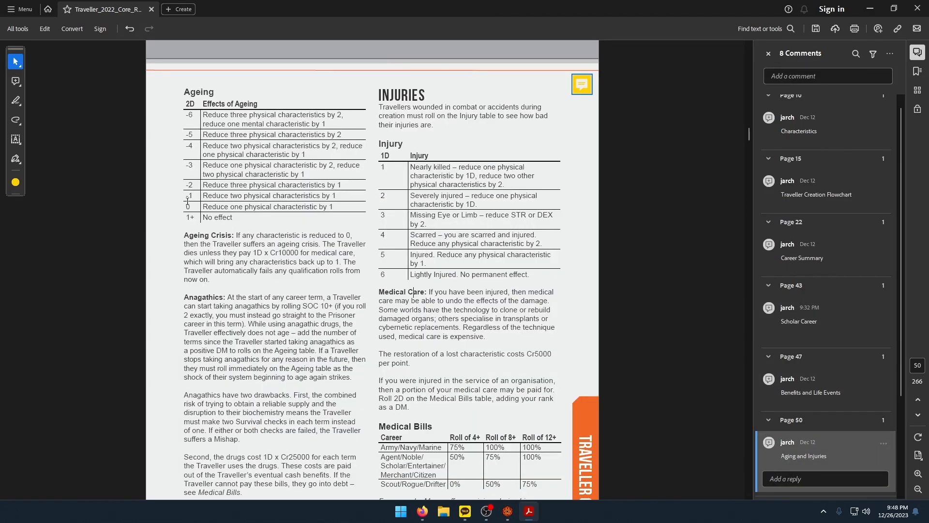
left_click(507, 512)
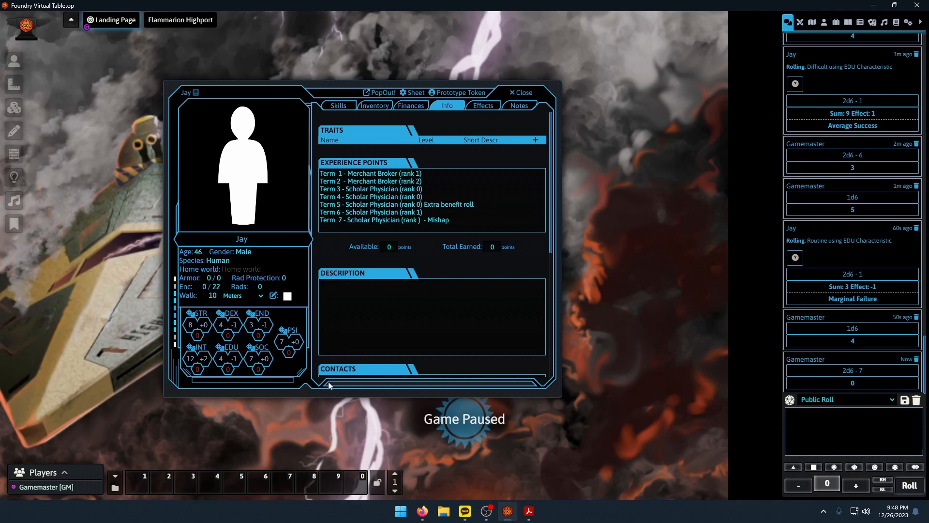
left_click(188, 327)
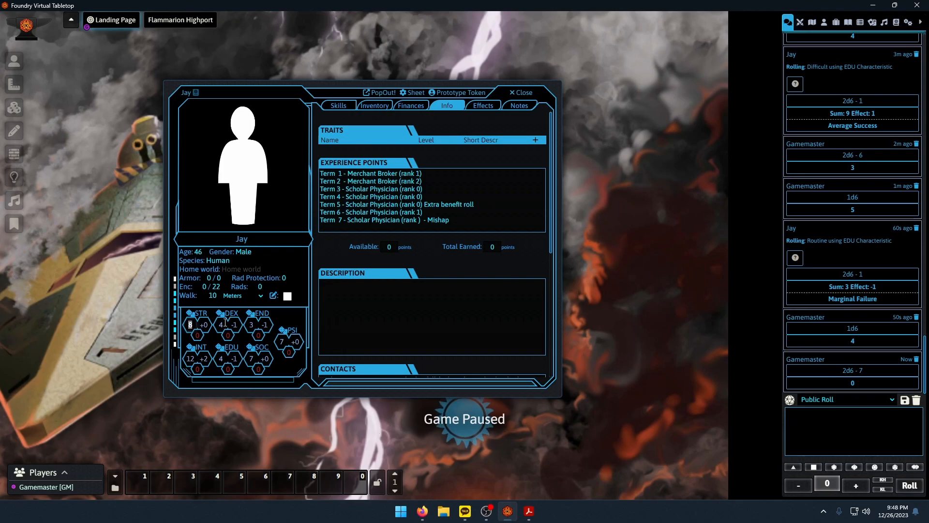
type("7")
key("Return")
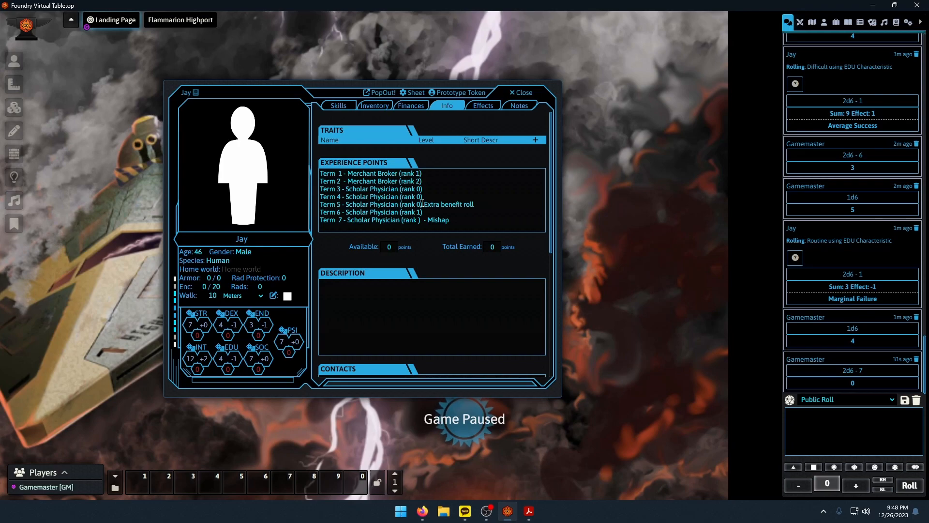
Compare the Benefits and Benefits of Rank rules on page 47 of the rulebook PDF with the character's term notes.
left_click_drag(486, 203, 431, 197)
left_click(527, 511)
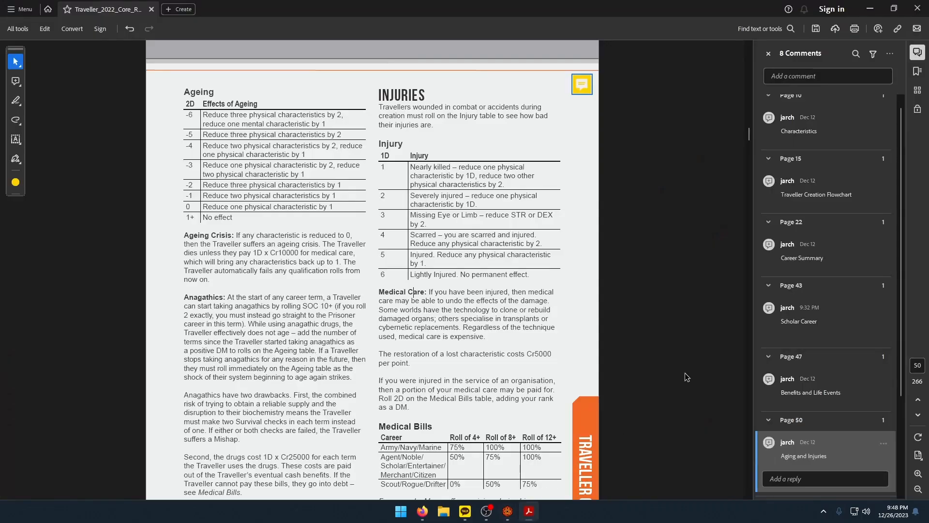
left_click(817, 397)
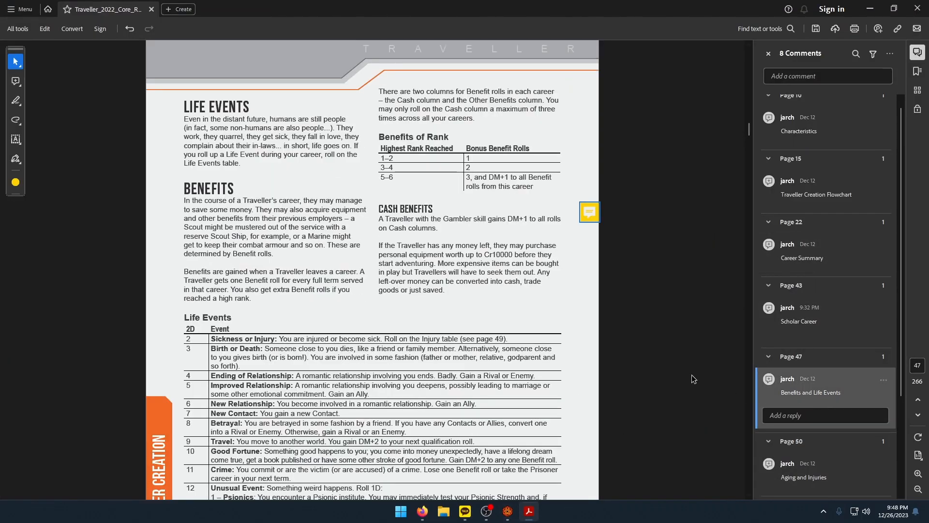
left_click(513, 515)
left_click(492, 204)
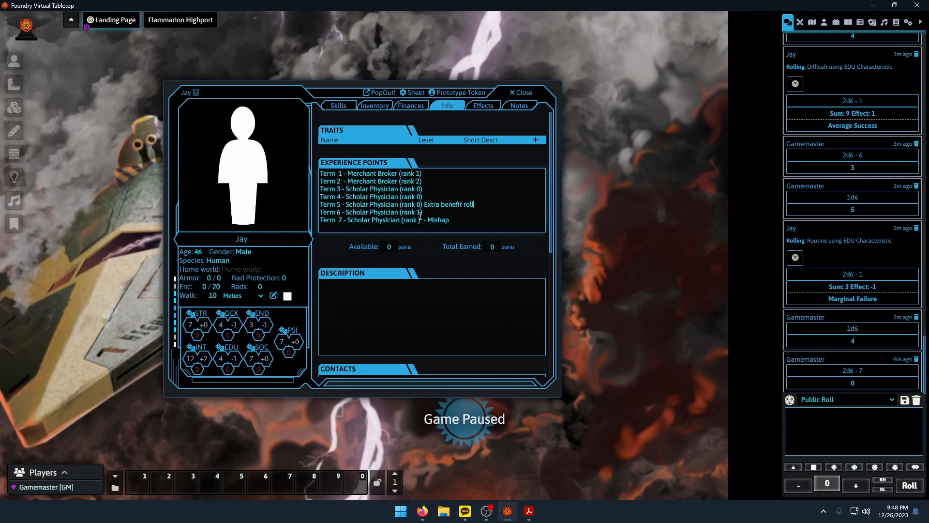
Look up the Mustering Out Benefits table on the Scholar career page of the rulebook PDF.
left_click(530, 513)
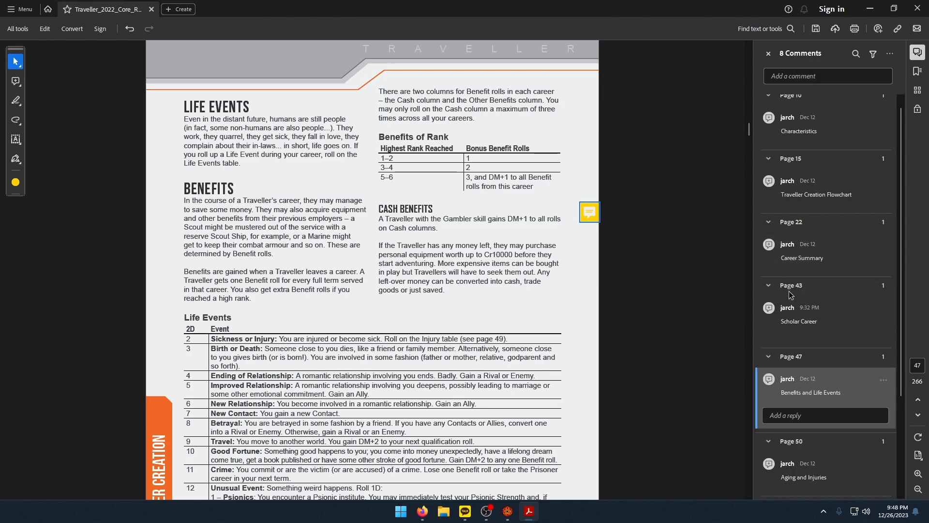
scroll(388, 261, "down", 3)
scroll(388, 261, "down", 4)
scroll(388, 260, "up", 4)
left_click(811, 340)
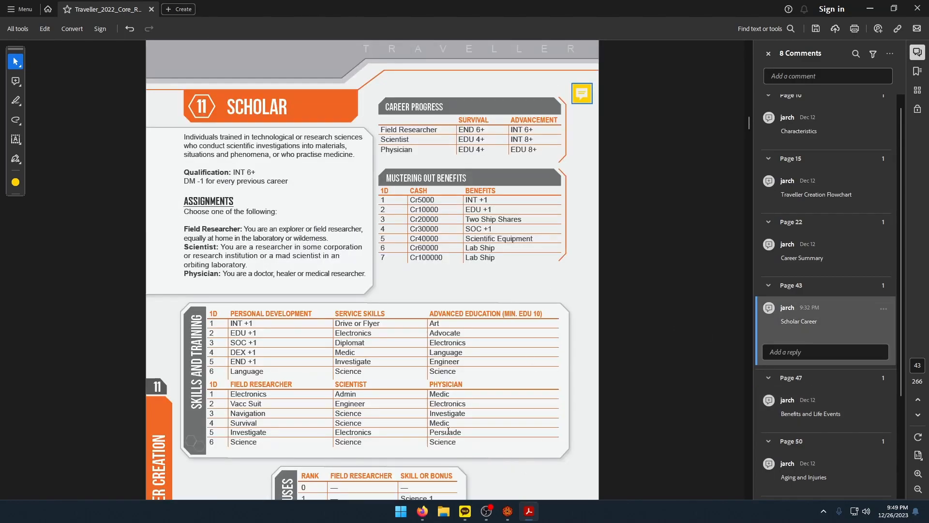
Back in Foundry, roll 1d6 six separate times for the Scholar mustering-out benefits.
left_click(507, 511)
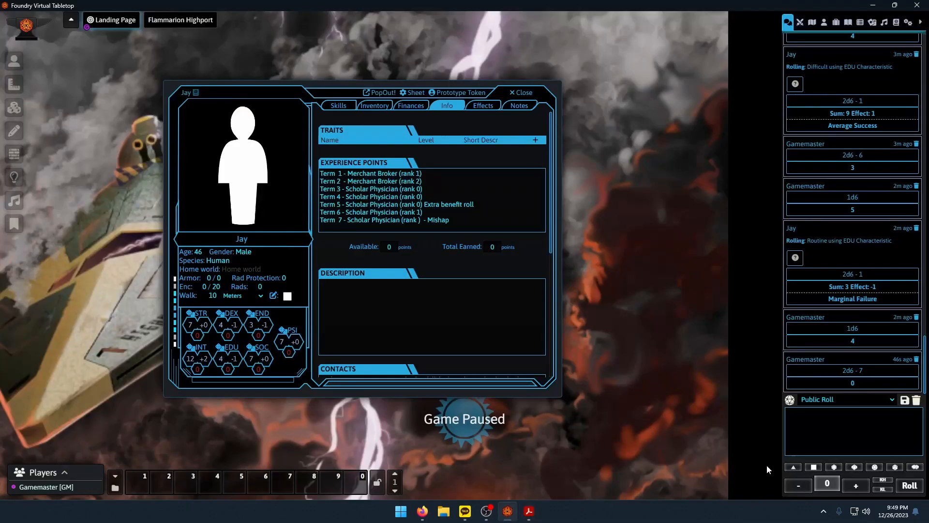
left_click(815, 469)
left_click(909, 489)
left_click(816, 468)
left_click(912, 490)
left_click(814, 468)
left_click(906, 491)
left_click(815, 468)
left_click(923, 490)
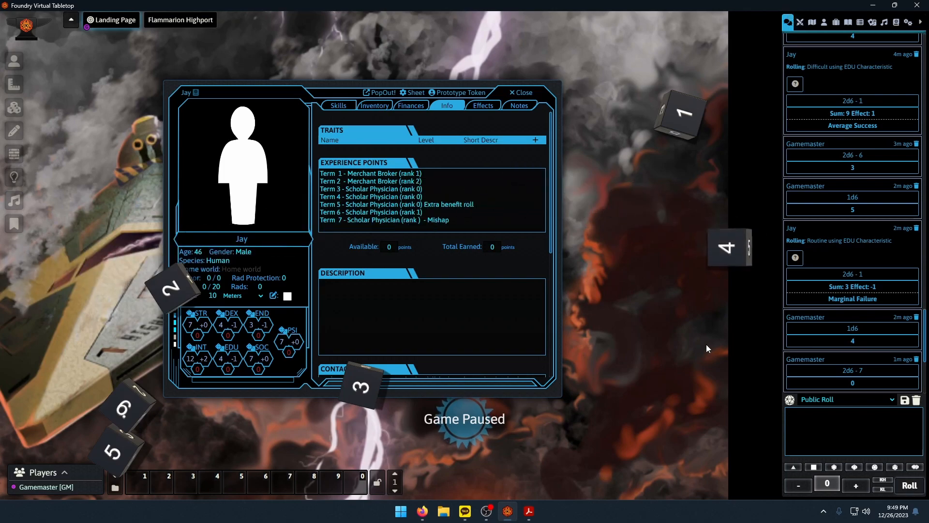
Delete the older chat rolls between the 2d6 - 6 roll and the six benefit rolls, and expand the first benefit roll.
scroll(806, 336, "up", 2)
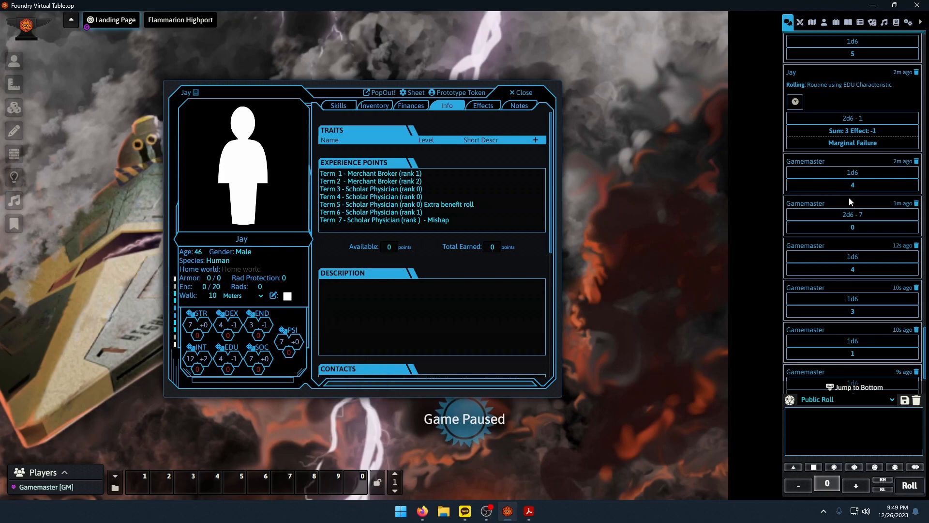
left_click(916, 72)
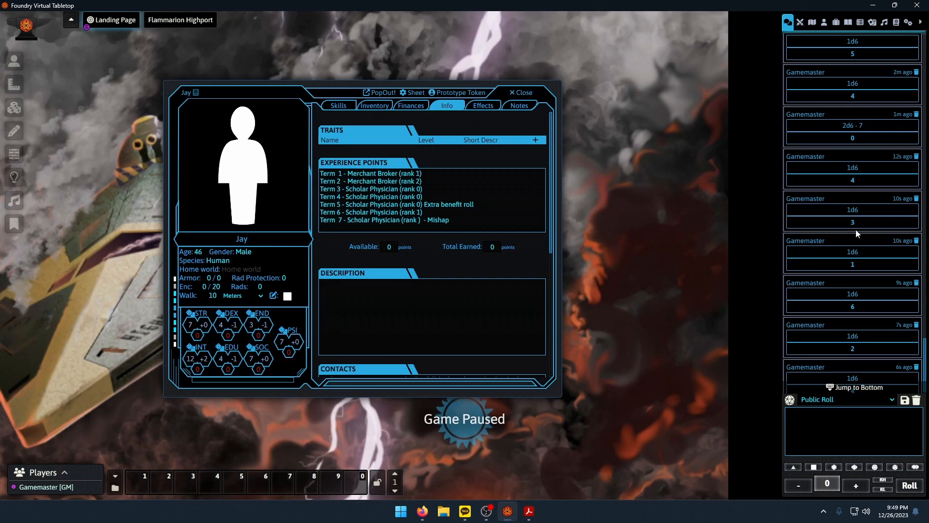
scroll(867, 278, "up", 2)
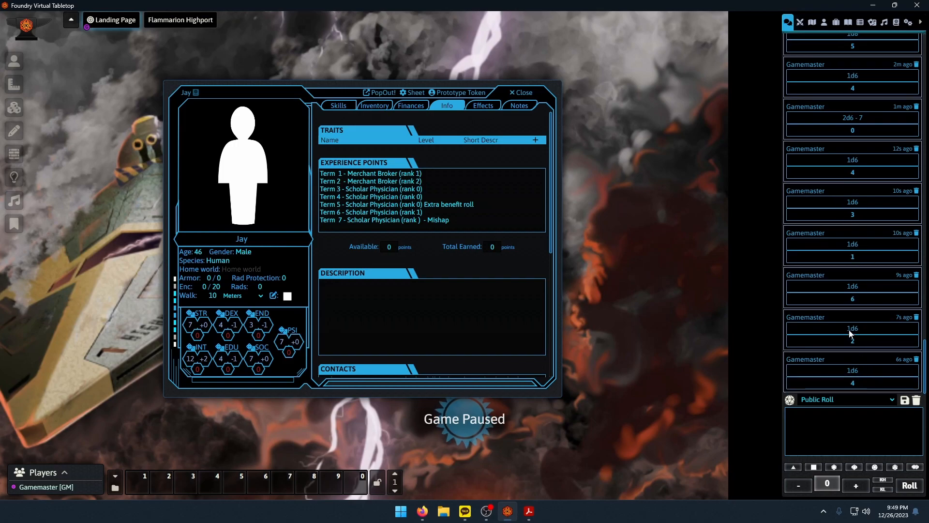
left_click(916, 155)
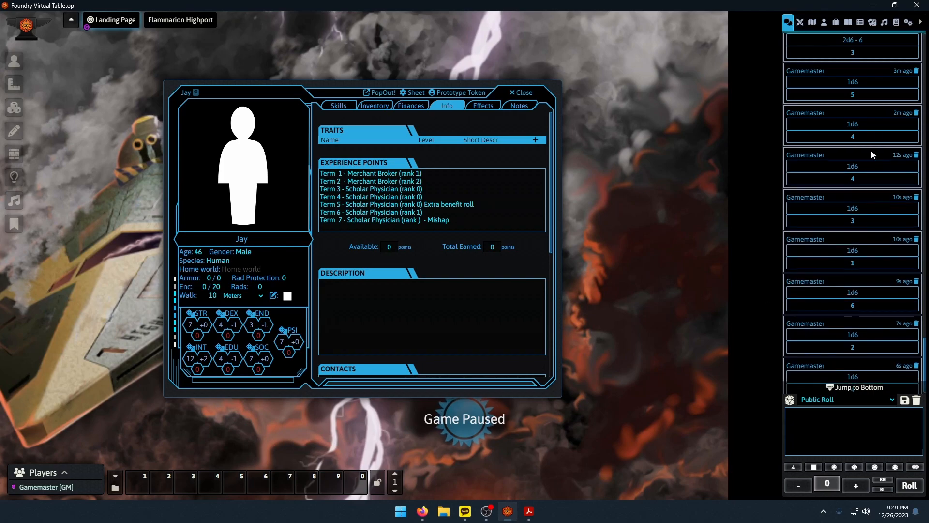
left_click(916, 115)
left_click(918, 112)
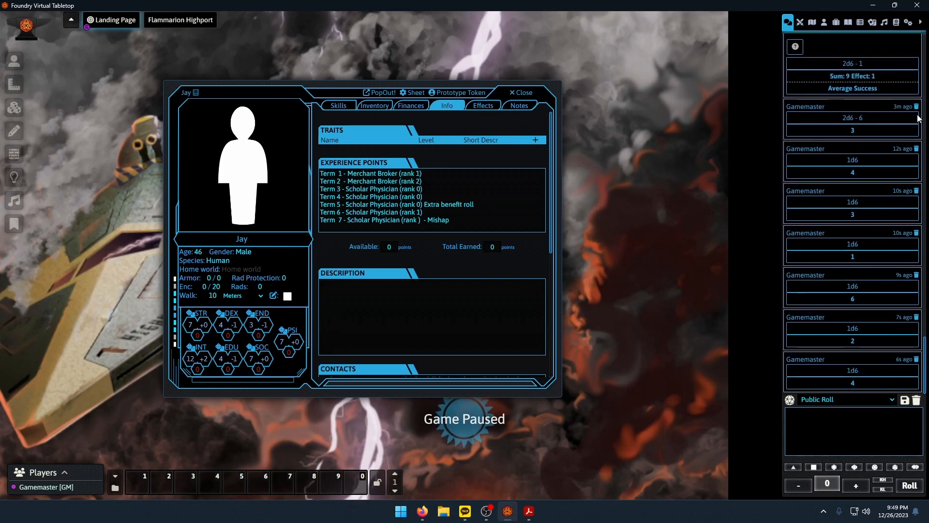
left_click(853, 170)
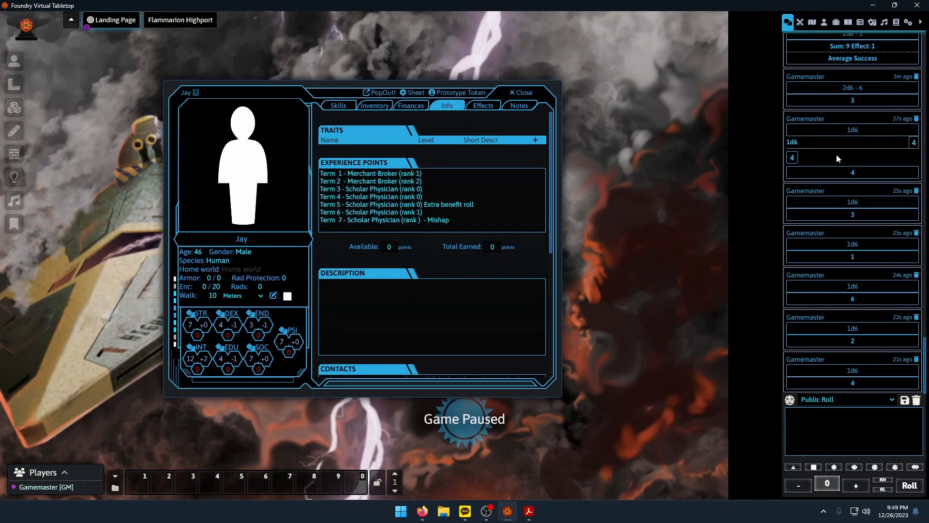
Check the Scholar Cash column in the rulebook PDF and set the character's cash on hand to 90000 in Foundry.
left_click(529, 511)
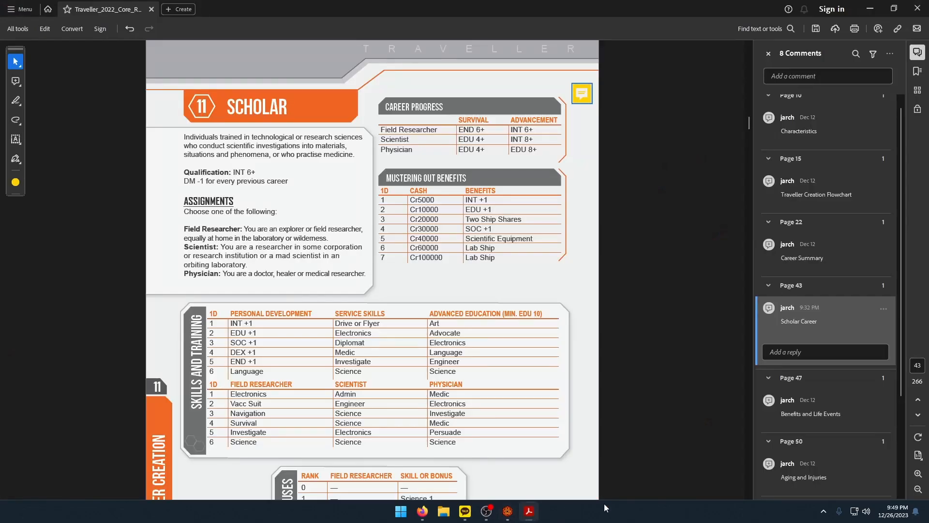
left_click(507, 510)
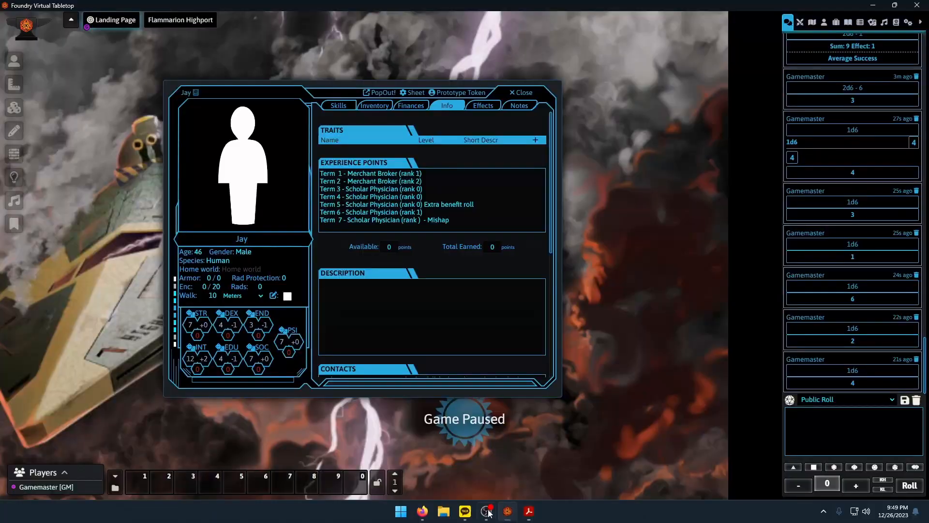
left_click(411, 105)
double_click(344, 137)
type("90000")
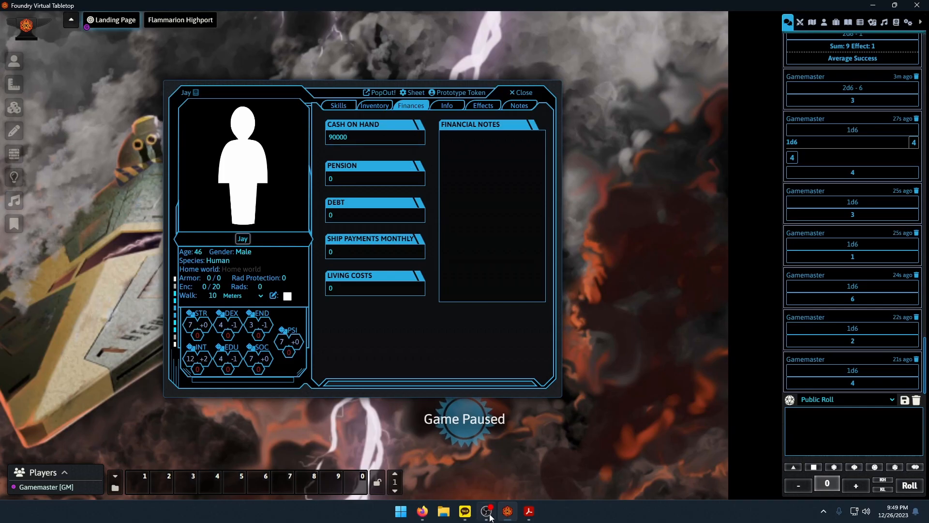
Match the benefit rolls against the Scholar Benefits column and record "2 Ship Shares" in the character's description.
left_click(523, 514)
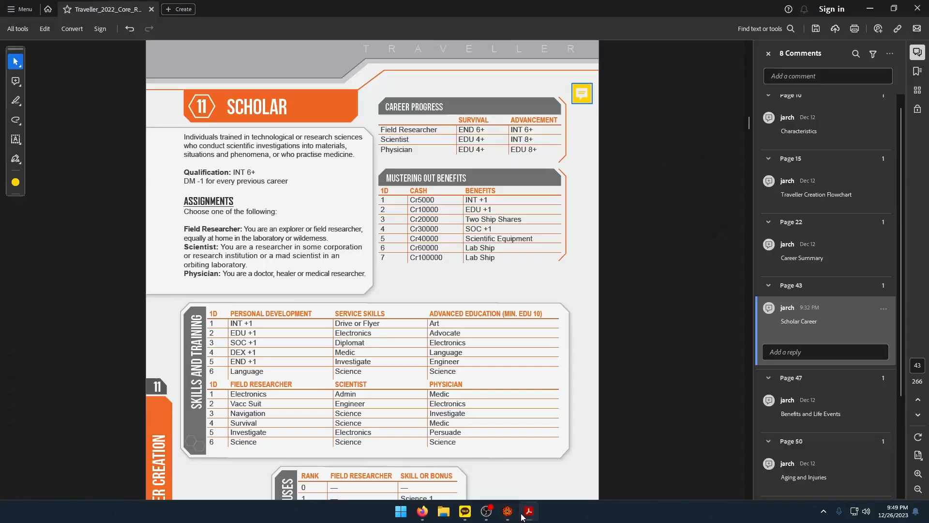
left_click(507, 512)
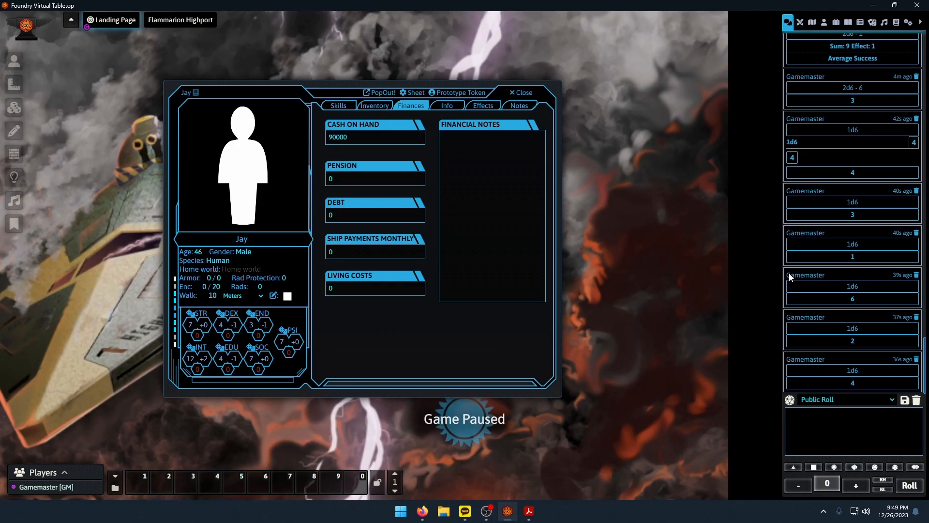
key("alt+Tab")
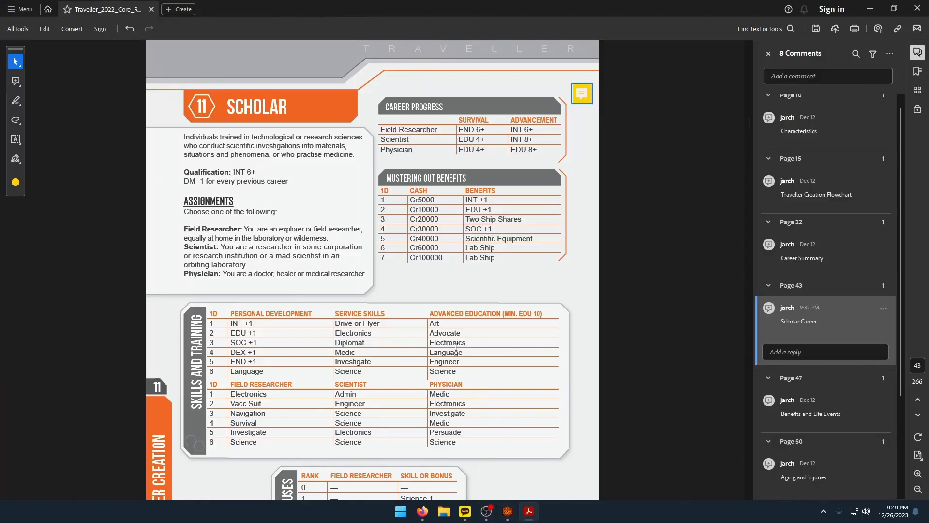
key("alt+Tab")
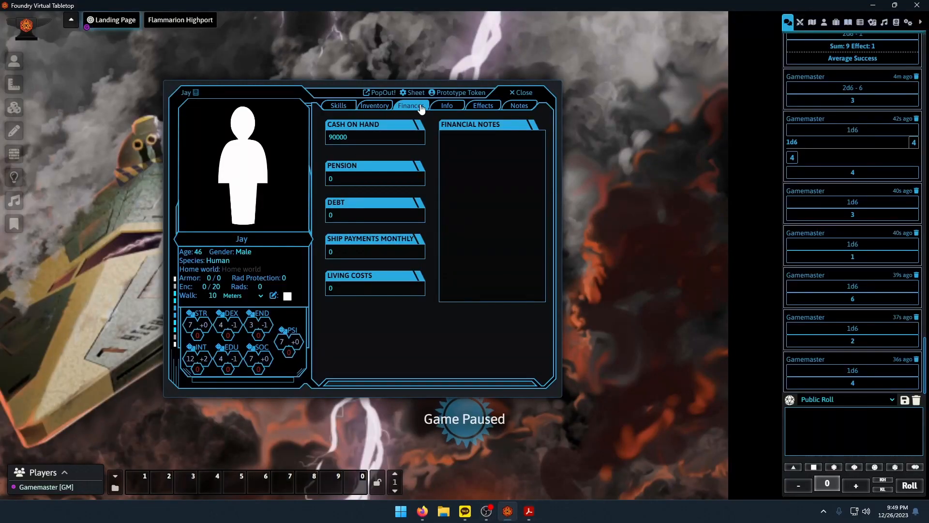
left_click(447, 106)
left_click(376, 106)
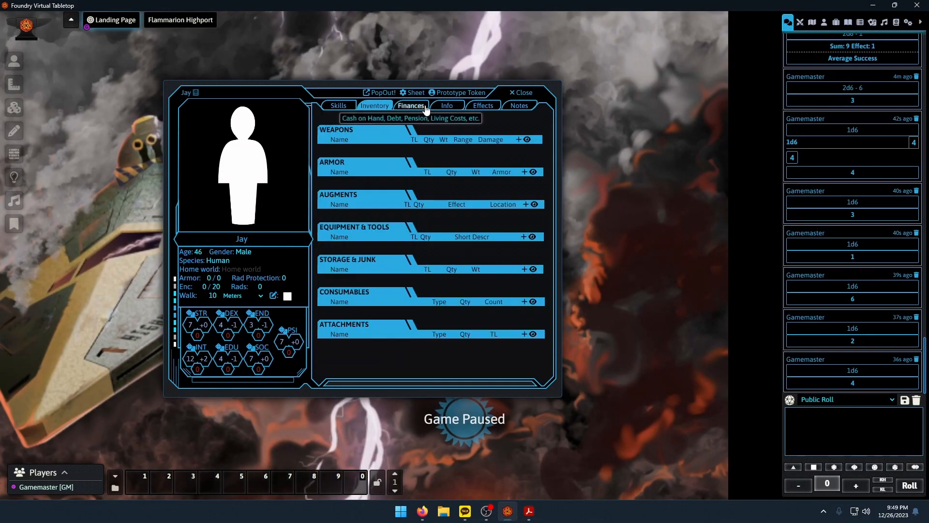
left_click(453, 106)
left_click(428, 294)
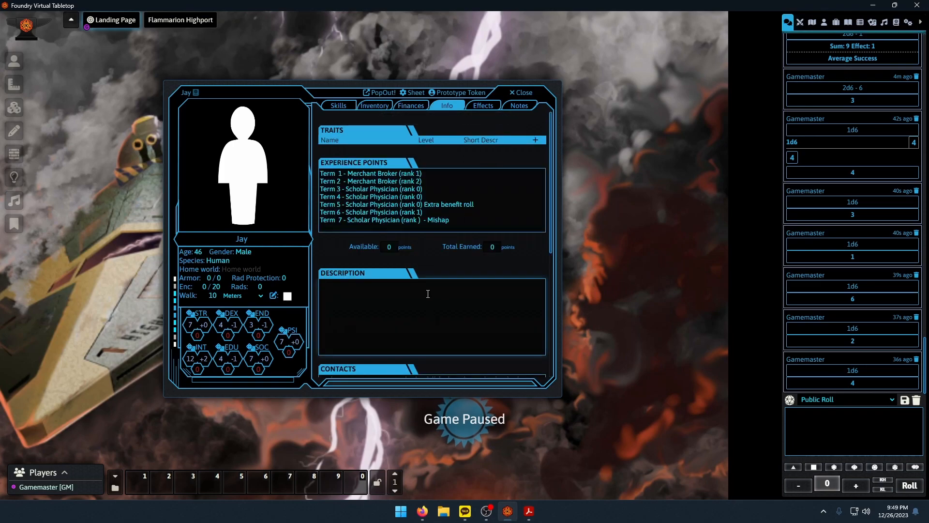
type("2 Ship Sjha")
type("hares")
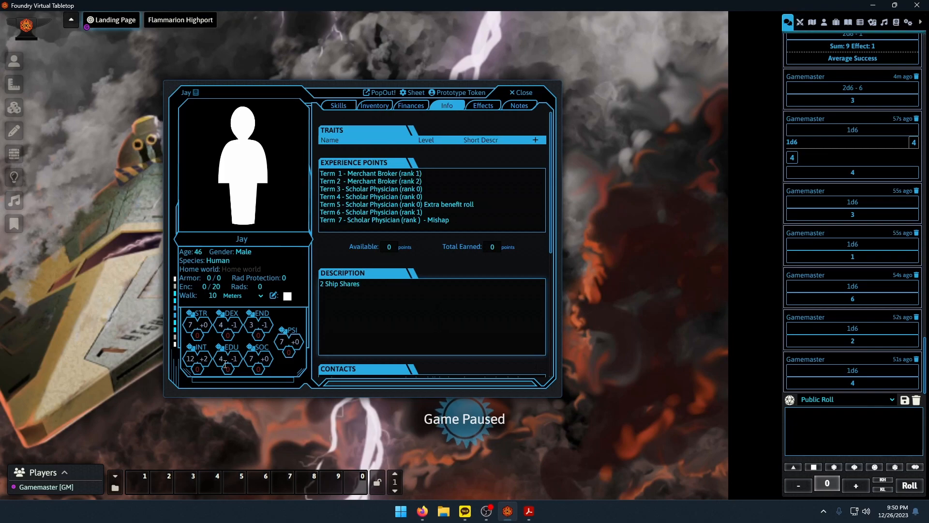
Apply the Scholar characteristic benefits by setting INT to 13, EDU to 5 and SOC to 8.
left_click(191, 359)
type("13")
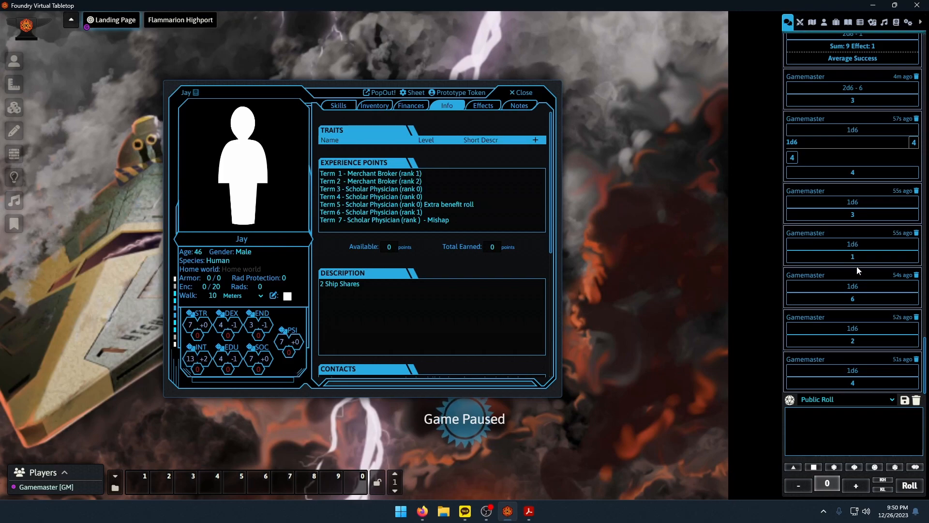
left_click(529, 511)
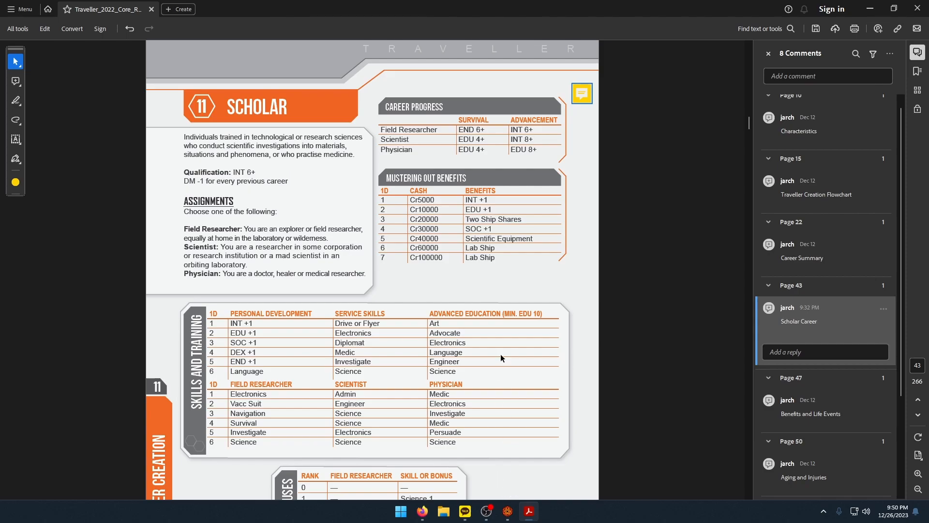
left_click(508, 511)
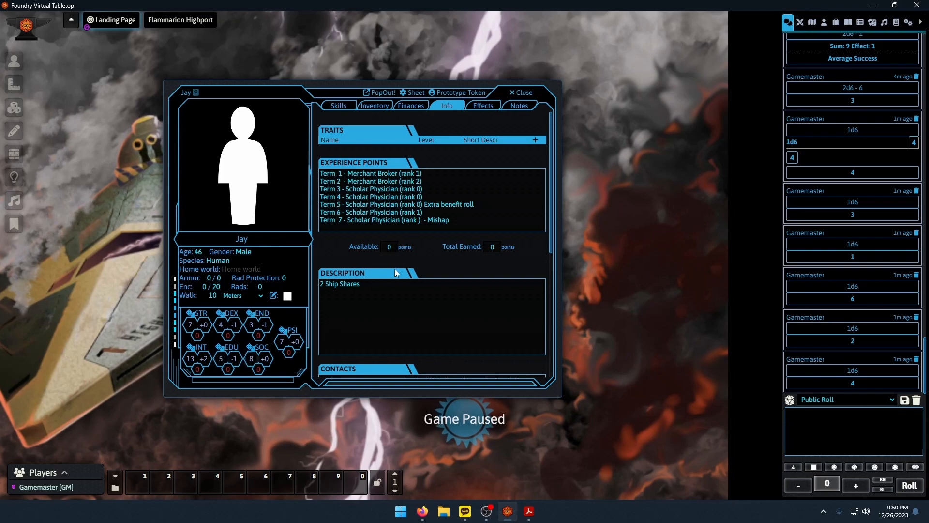
Add "1 Lab ship" on a new line below the ship shares in the character's description.
left_click(375, 105)
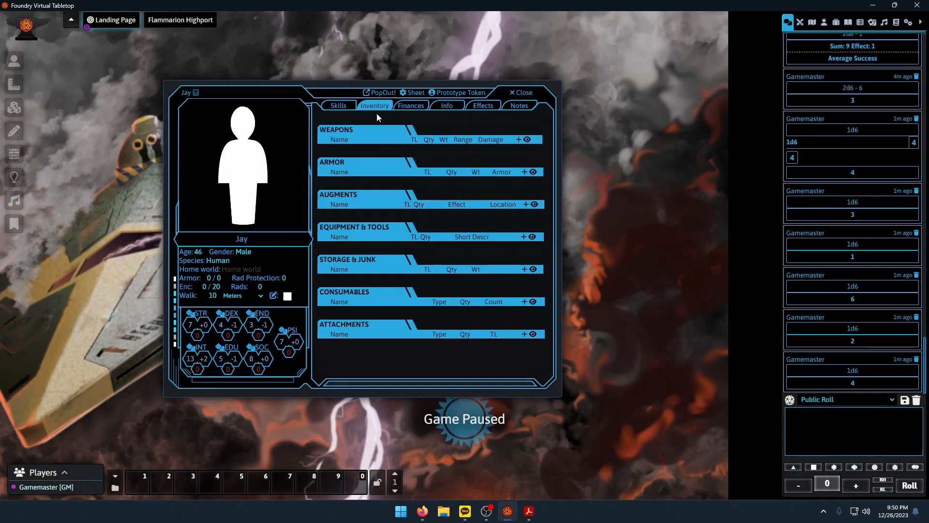
left_click(446, 107)
scroll(416, 185, "down", 2)
left_click(416, 185)
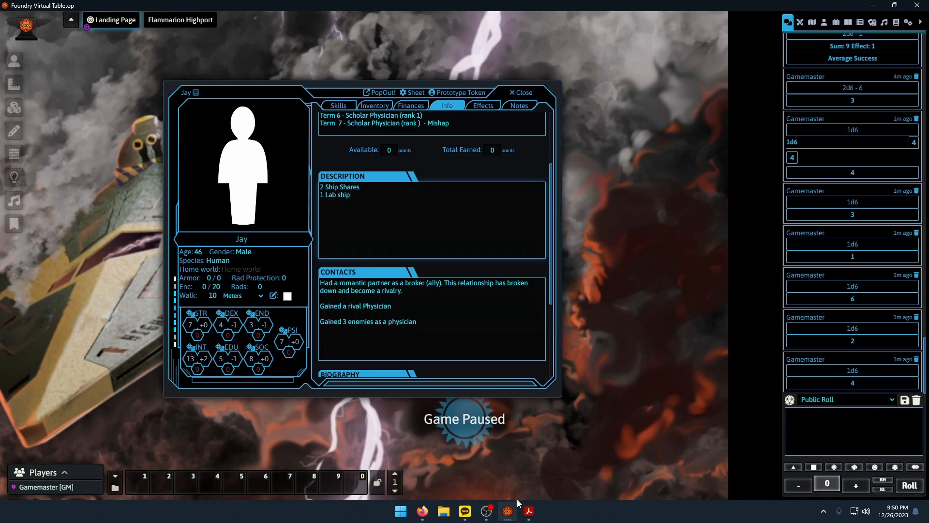
Review the Ageing Crisis and Medical Care rules on page 50 of the rulebook PDF, then return to the character in Foundry.
left_click(530, 510)
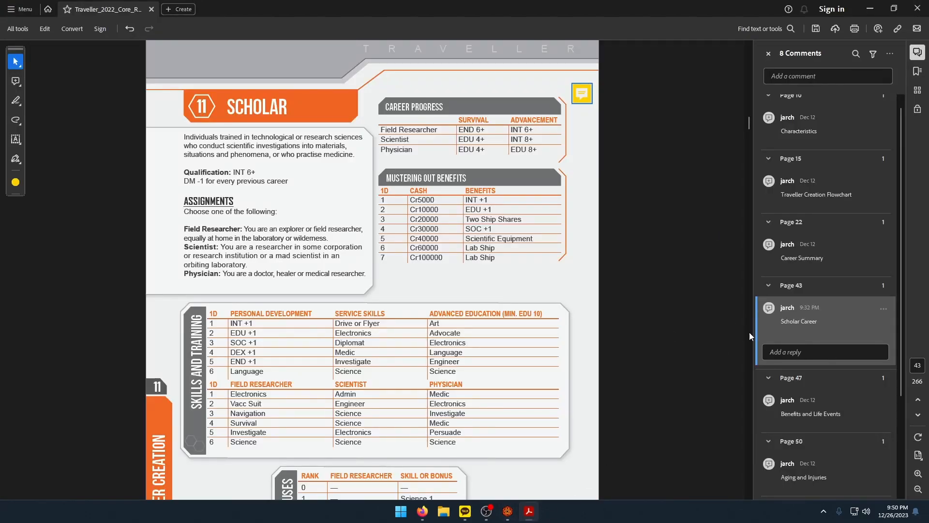
scroll(801, 331, "down", 3)
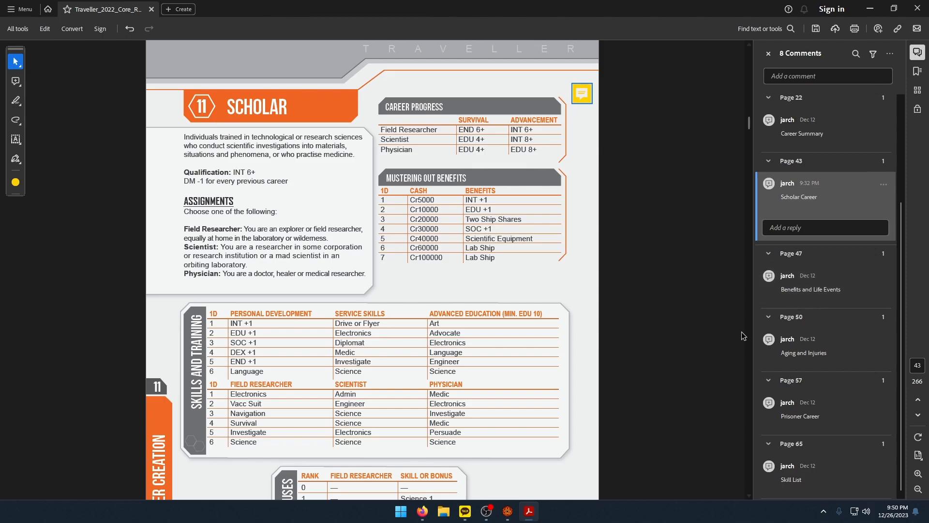
left_click(801, 353)
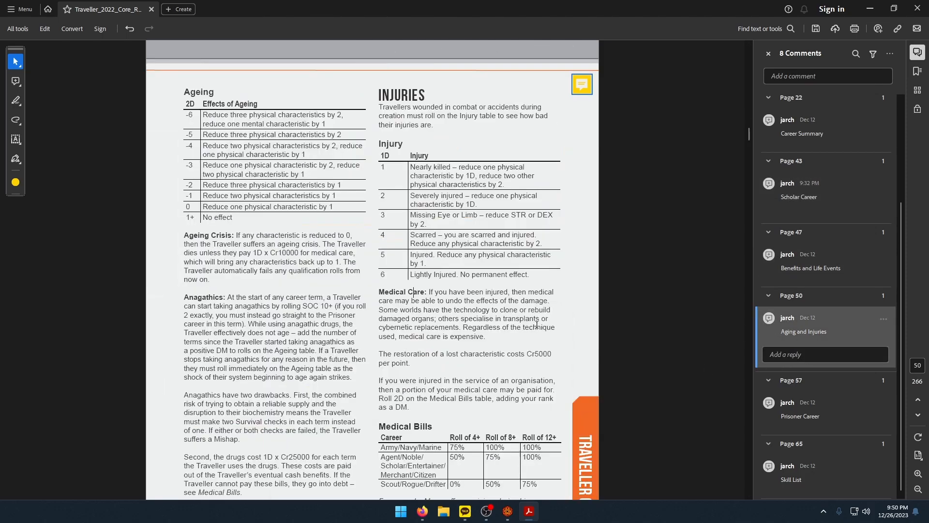
left_click(274, 303)
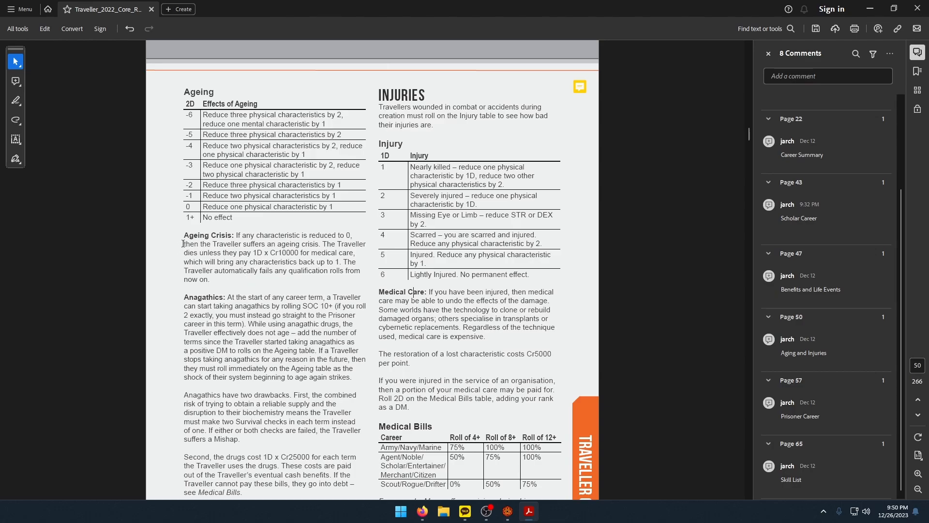
left_click_drag(183, 235, 273, 271)
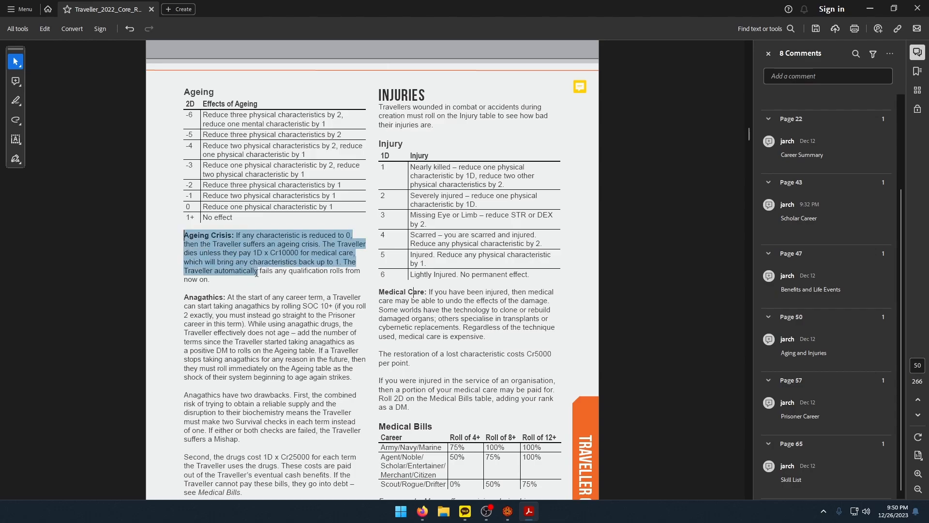
left_click(233, 283)
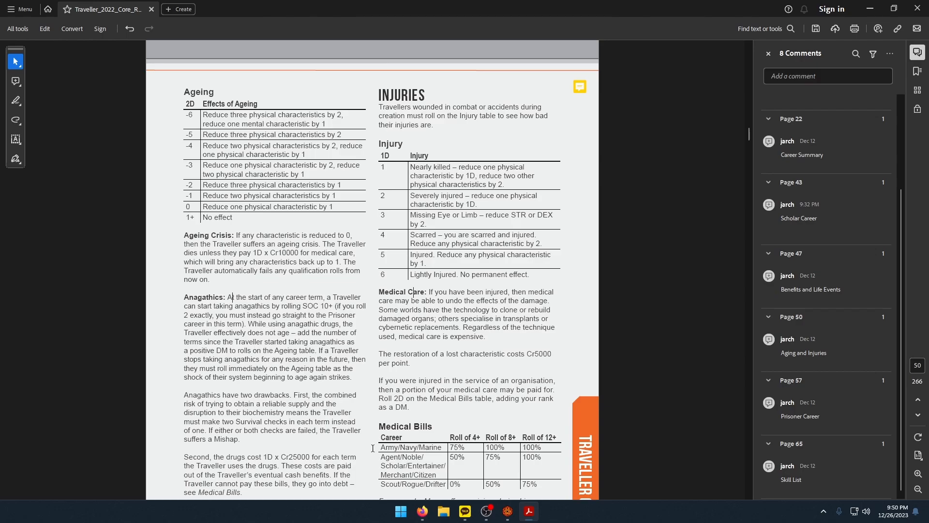
left_click(508, 511)
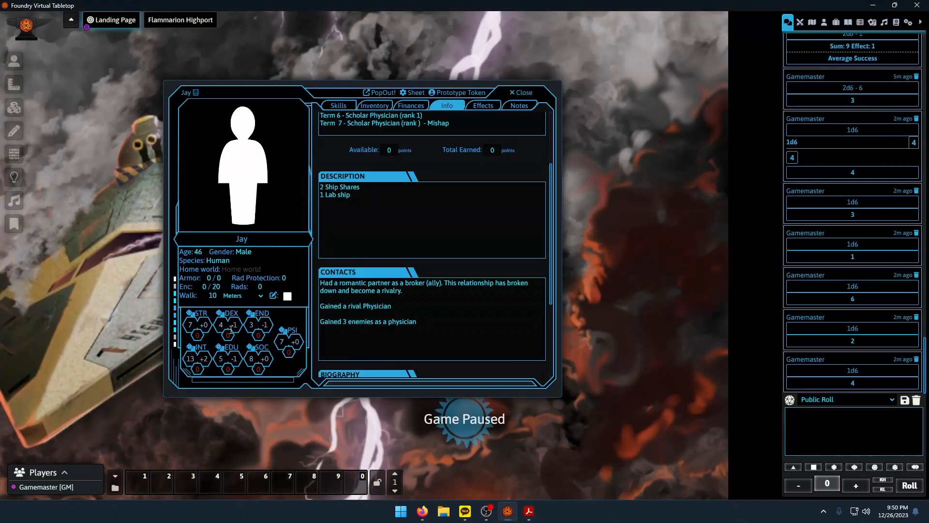
Check the Injury table, medical care costs and Medical Bills table in the rulebook PDF and return to the character in Foundry.
left_click(528, 511)
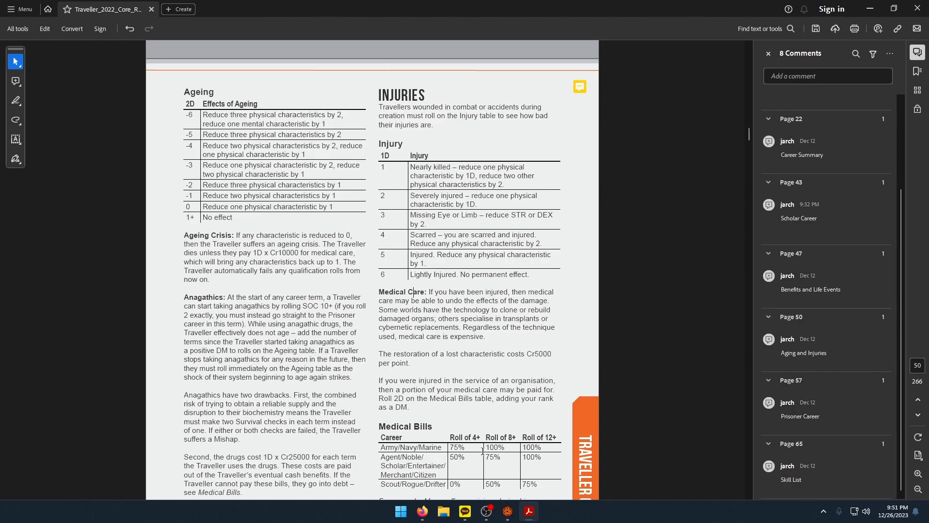
left_click(507, 511)
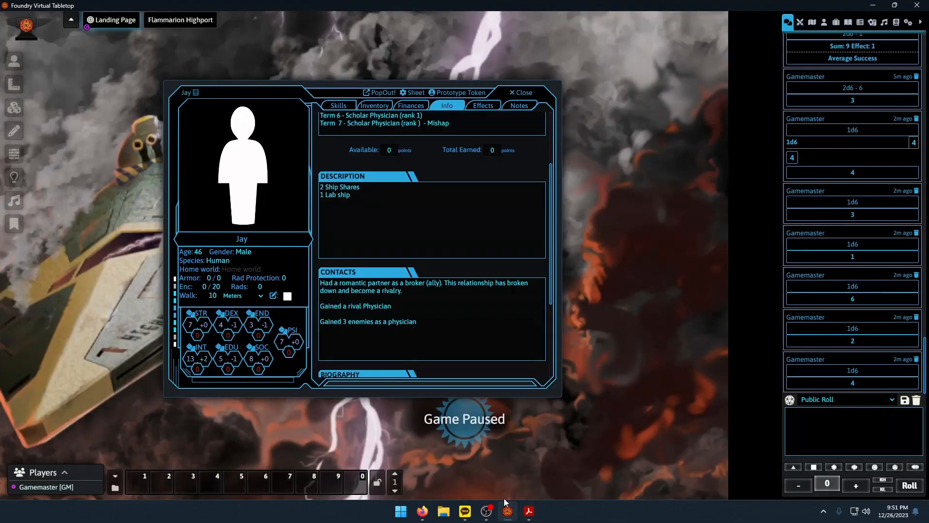
left_click(507, 511)
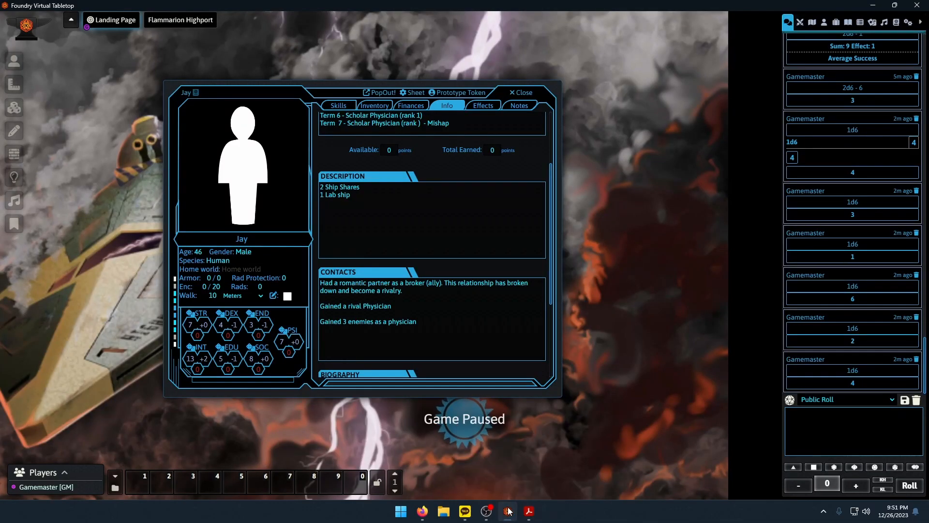
scroll(479, 248, "down", 1)
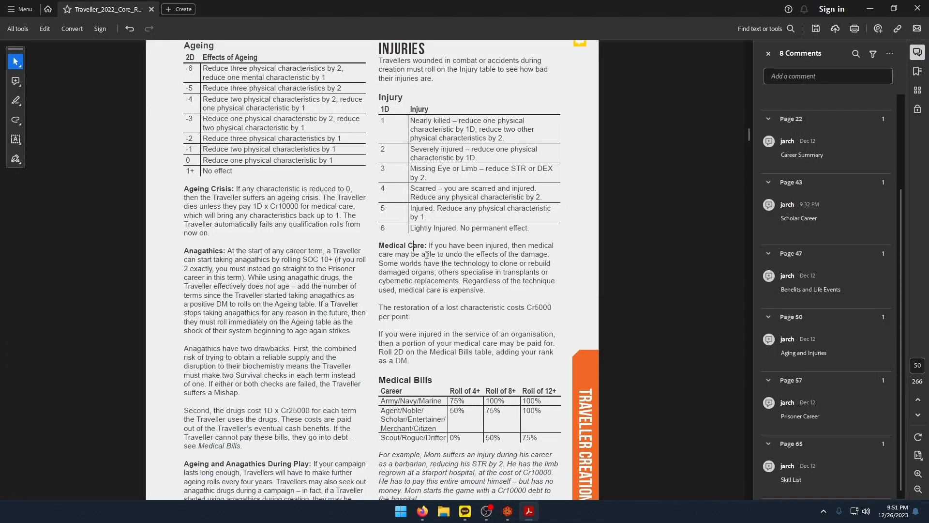
scroll(439, 253, "down", 2)
scroll(421, 198, "up", 2)
scroll(302, 393, "down", 2)
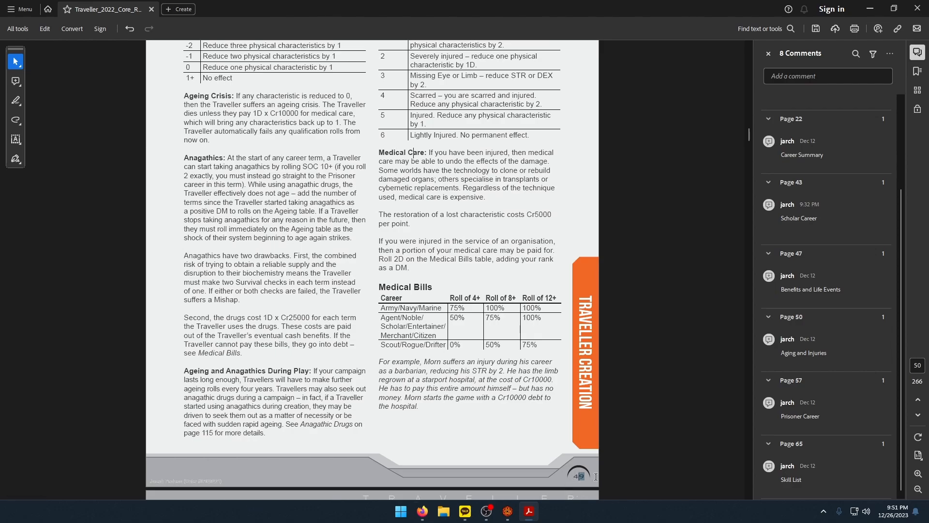
scroll(486, 350, "up", 2)
scroll(486, 350, "up", 2)
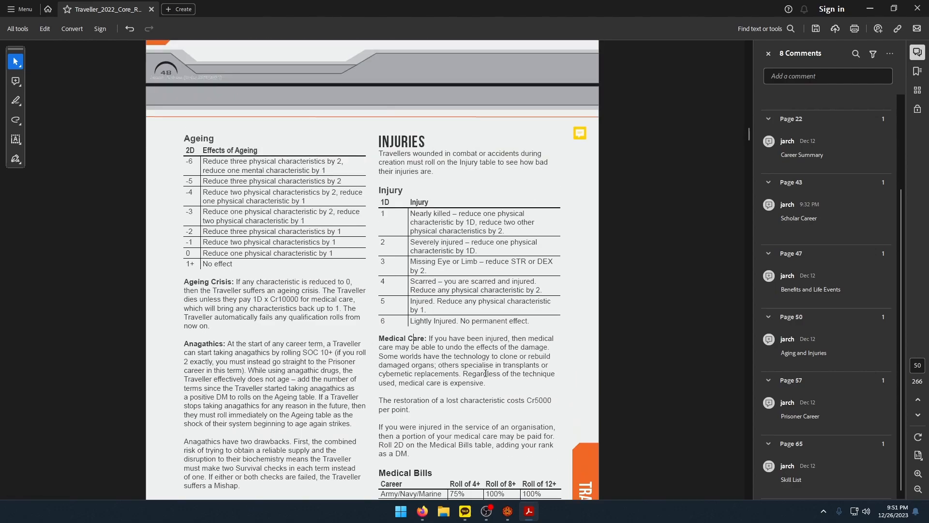
left_click(508, 511)
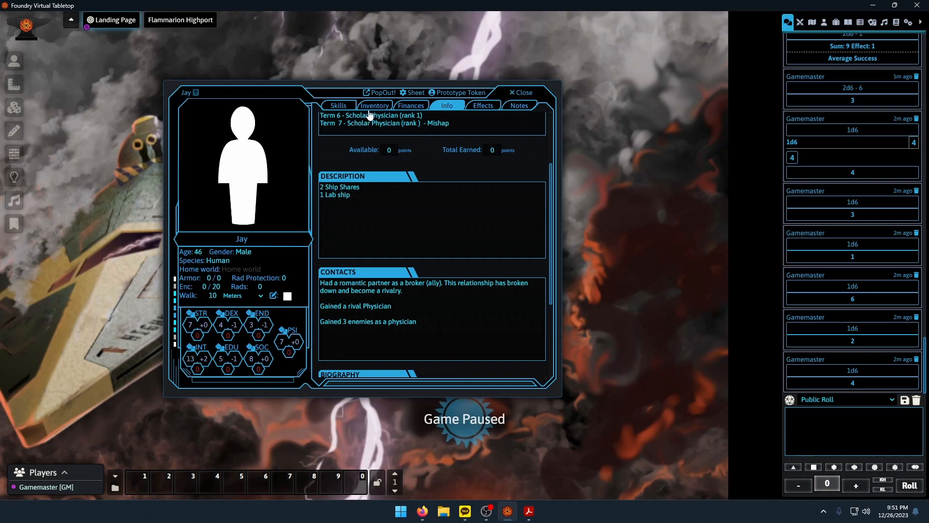
Review the character's finances, skills, career terms, description, contacts and biography on the character sheet, ending on the skill list.
left_click(411, 106)
left_click(337, 106)
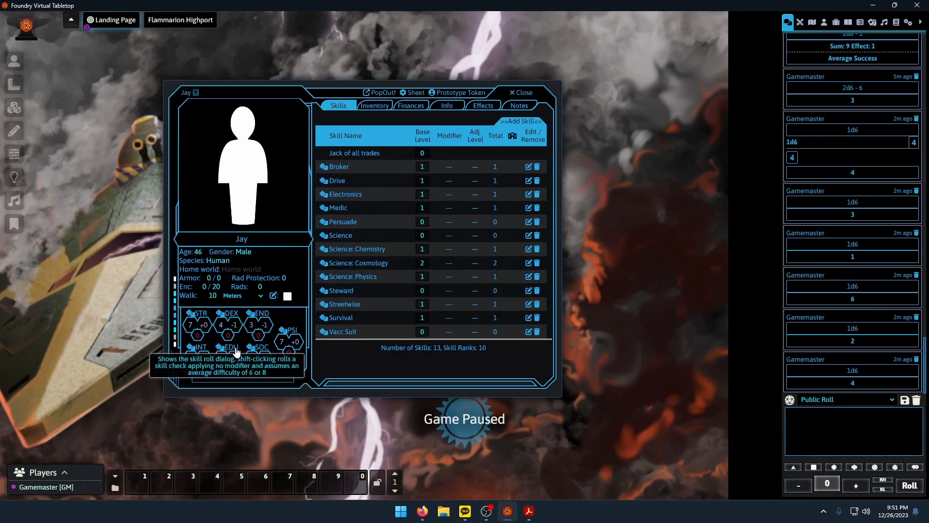
left_click(451, 107)
scroll(486, 340, "down", 2)
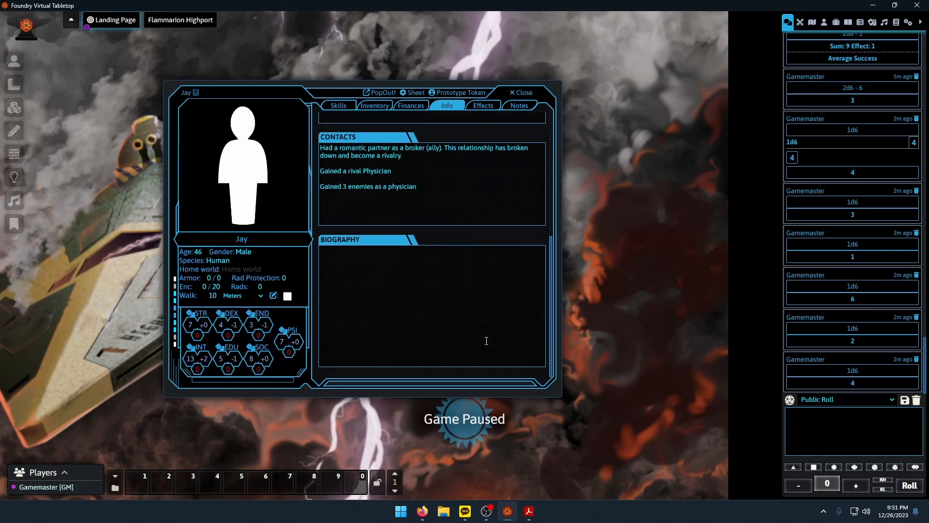
scroll(487, 341, "up", 4)
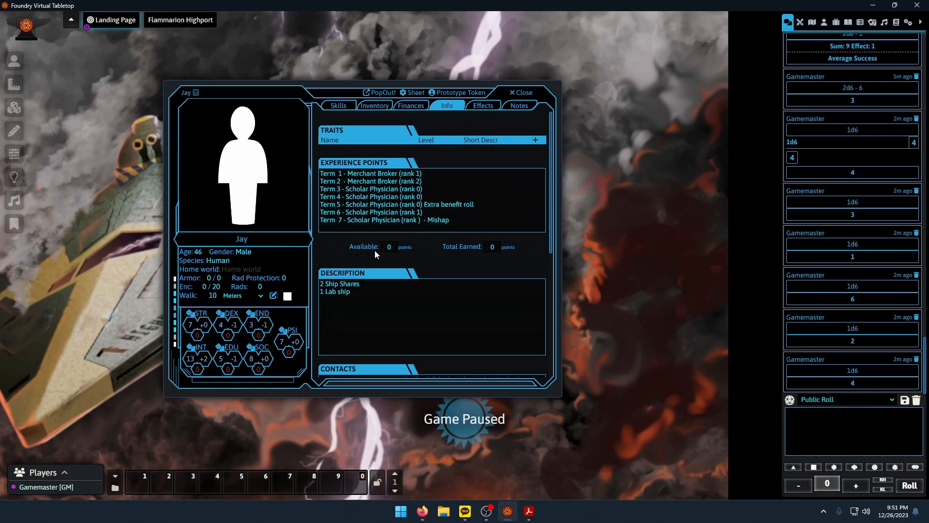
left_click(338, 106)
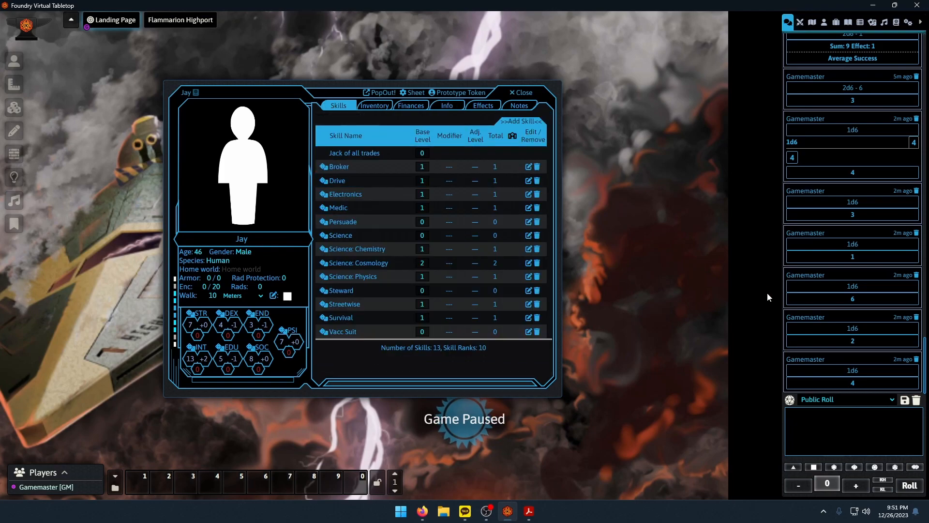
Flush the chat log and confirm the permanent deletion of all its dice roll messages.
left_click(916, 400)
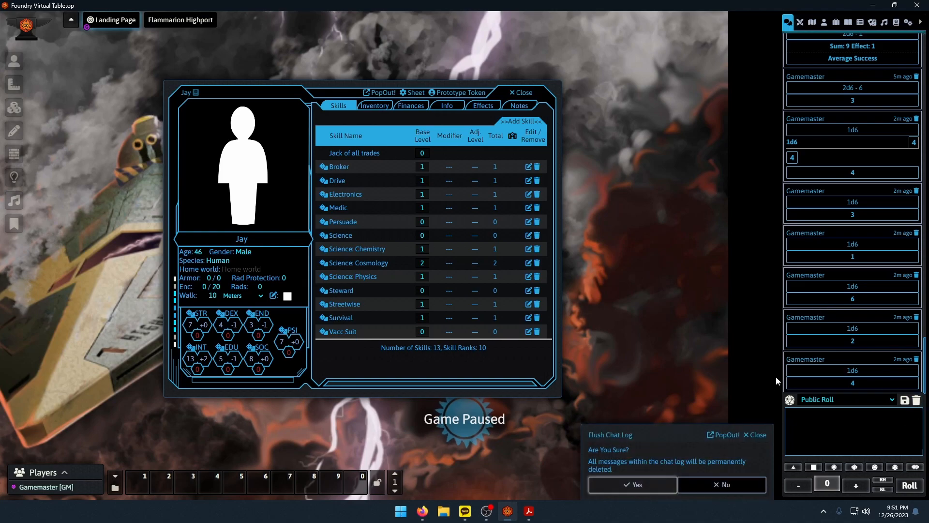
left_click(659, 485)
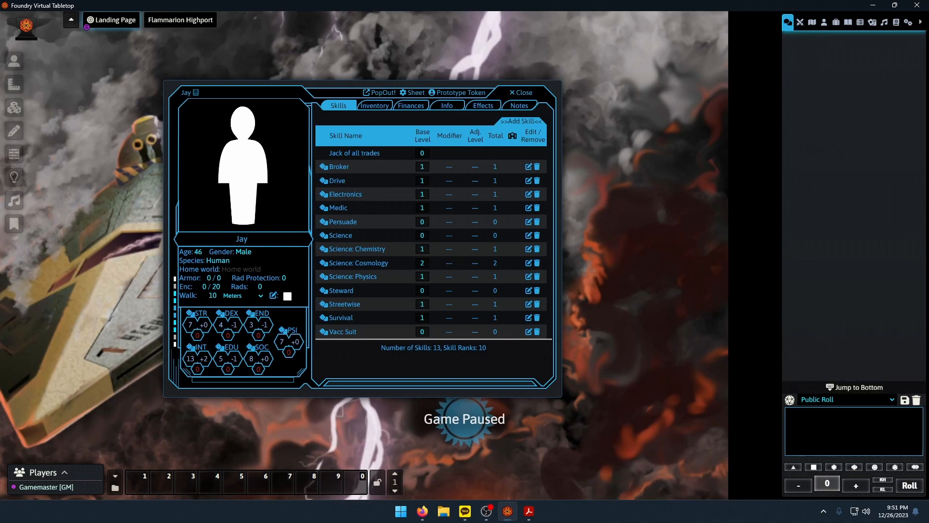